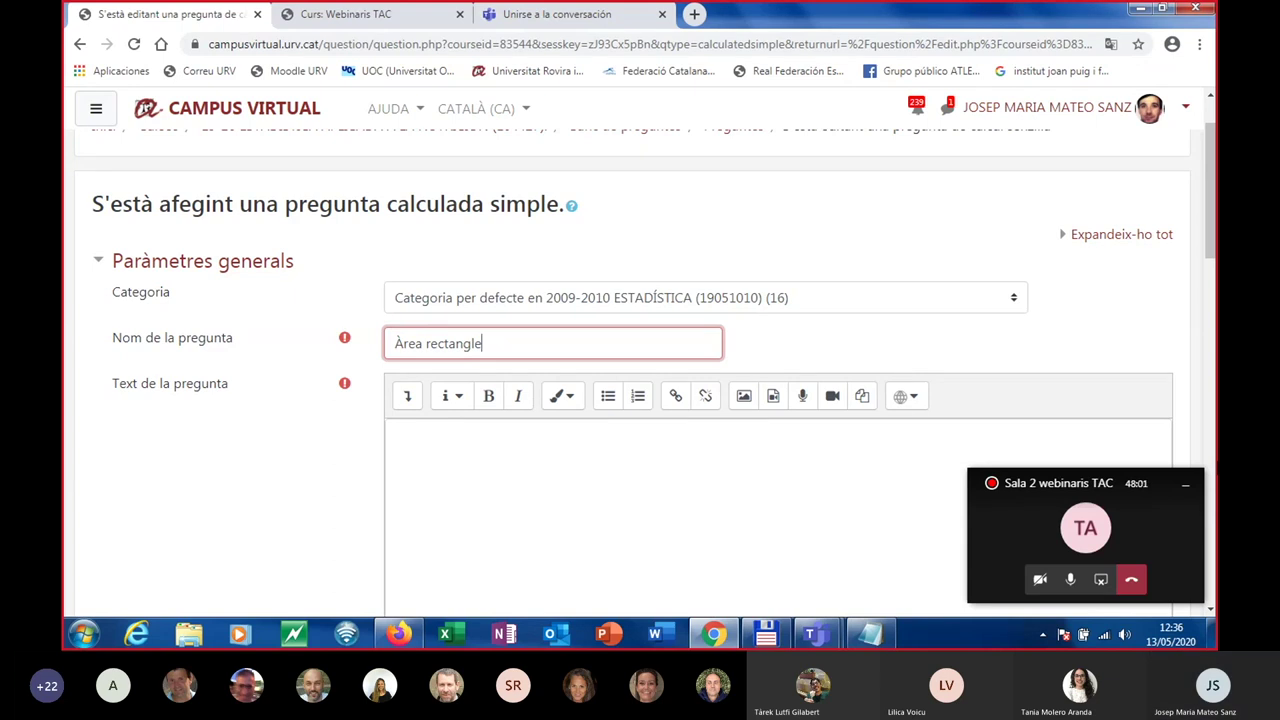
Complete the question name as "Àrea rectangle (calculada)".
{"action": "type", "text": "ca"}
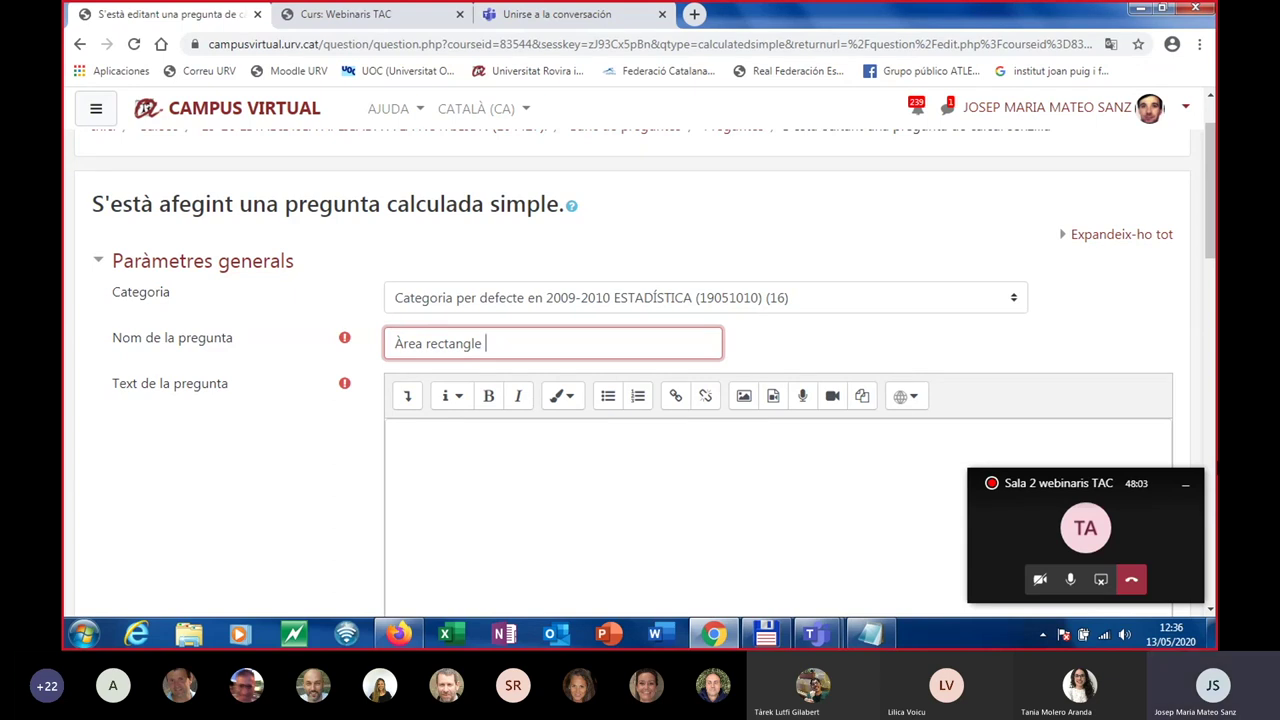
{"action": "key", "text": "BackSpace"}
{"action": "key", "text": "BackSpace"}
{"action": "type", "text": "(calculada)"}
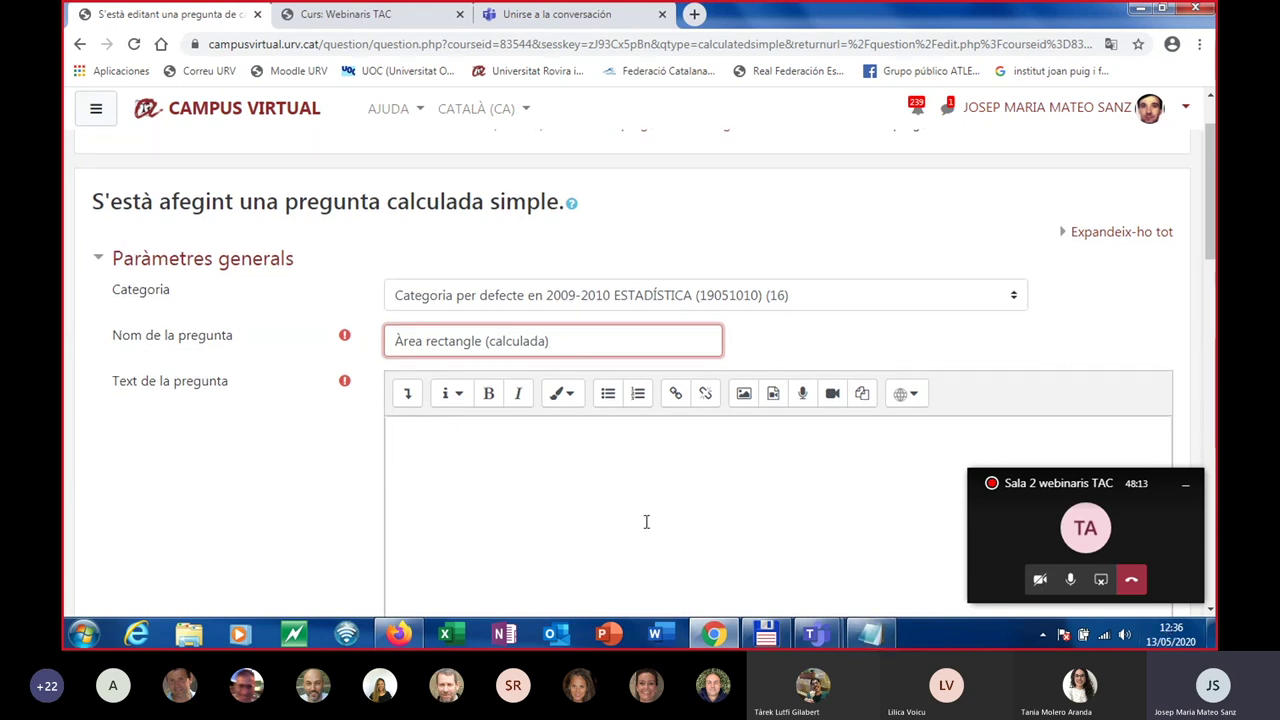
Switch to the Preguntes_Webinari file in Notepad and copy the first CALCULADA SIMPLE statement together with its area question, without the formula.
{"action": "scroll", "coordinate": [640, 500], "scroll_direction": "down", "scroll_amount": 1}
{"action": "left_click", "coordinate": [450, 355]}
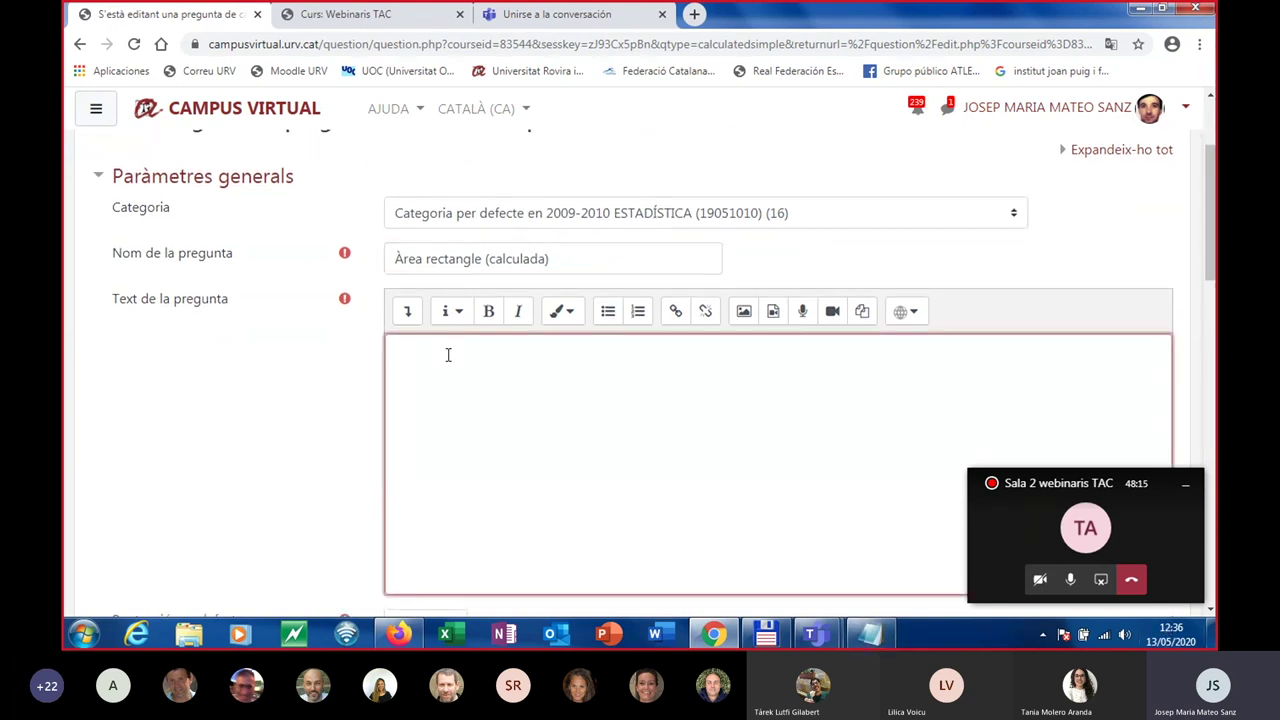
{"action": "mouse_move", "coordinate": [703, 628]}
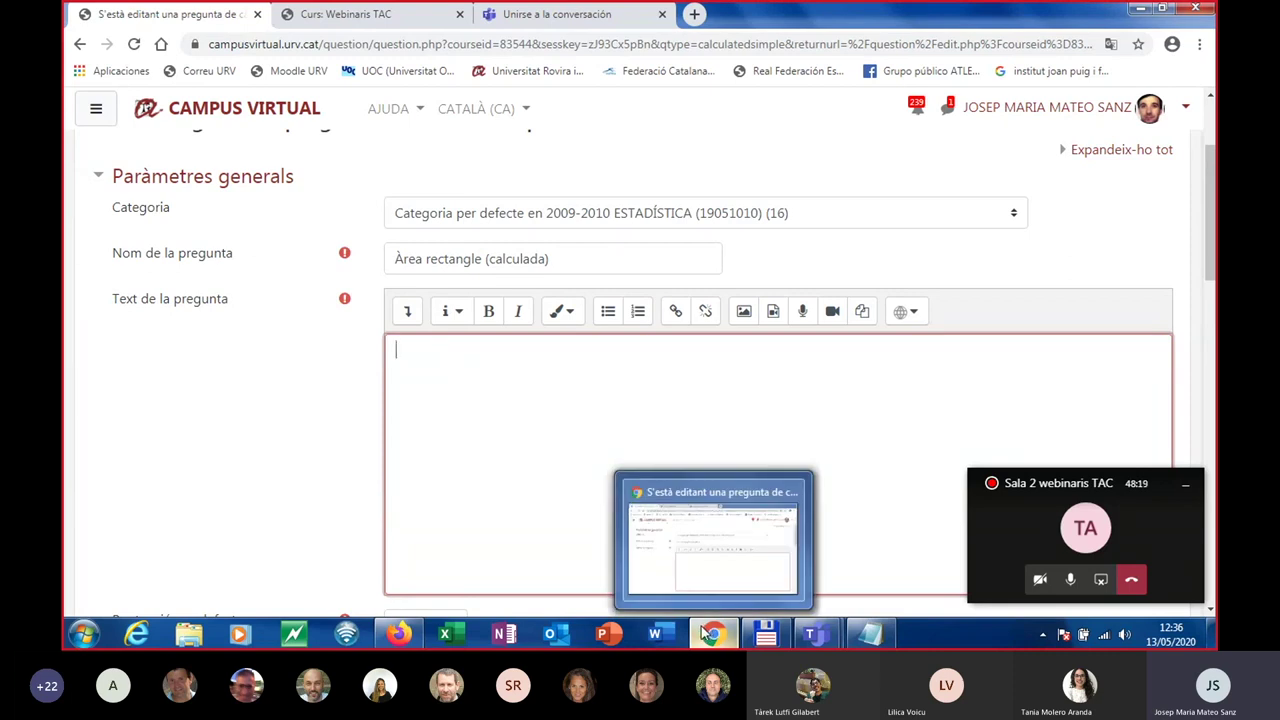
{"action": "left_click", "coordinate": [870, 634]}
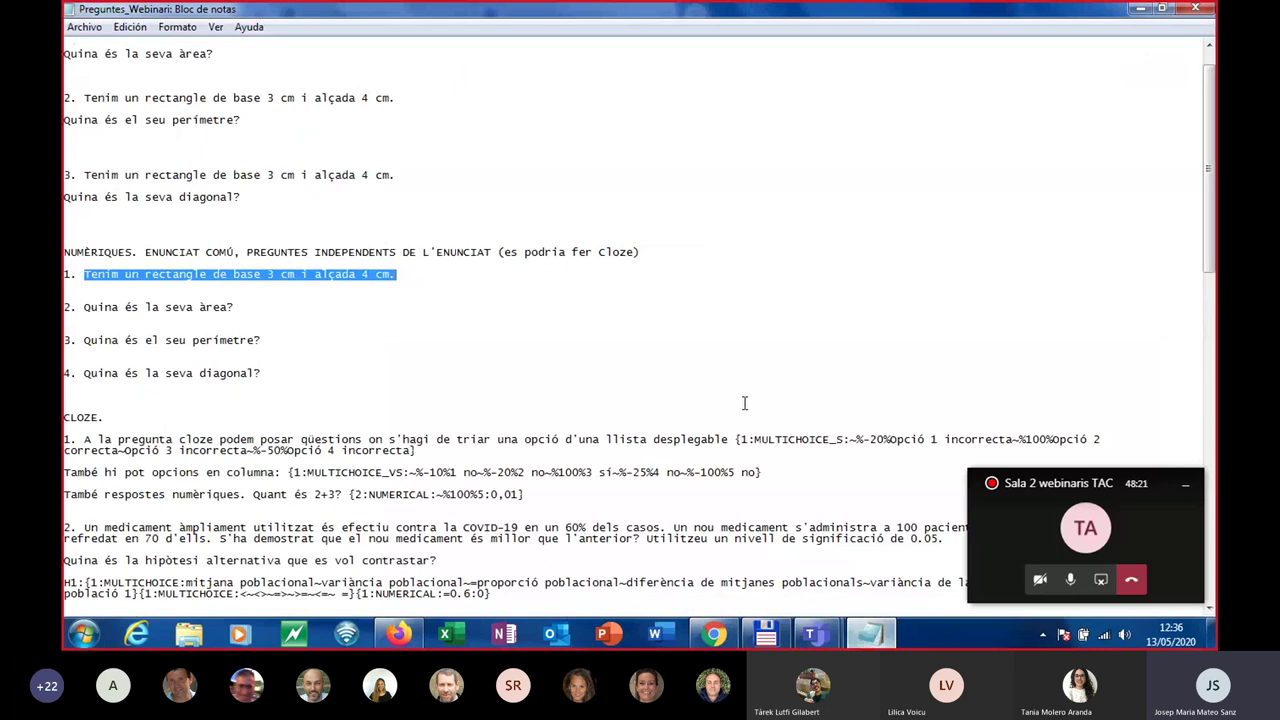
{"action": "scroll", "coordinate": [347, 376], "scroll_direction": "down", "scroll_amount": 4}
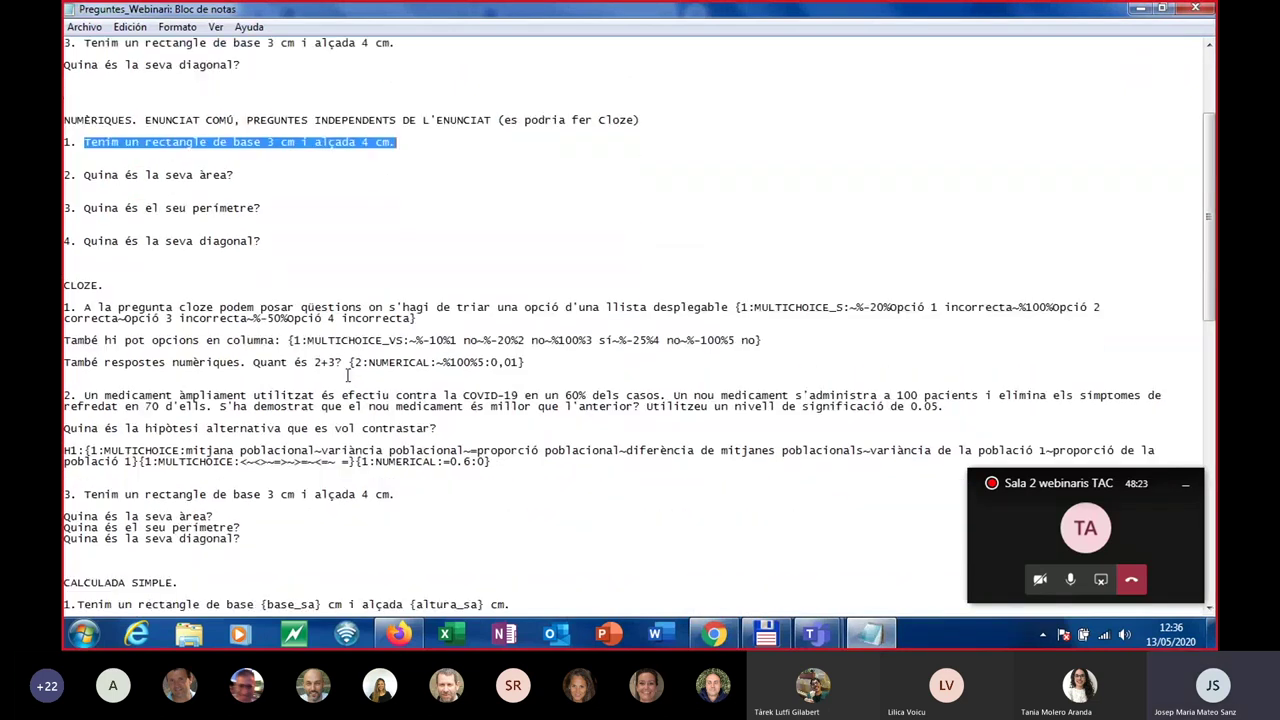
{"action": "scroll", "coordinate": [347, 376], "scroll_direction": "down", "scroll_amount": 6}
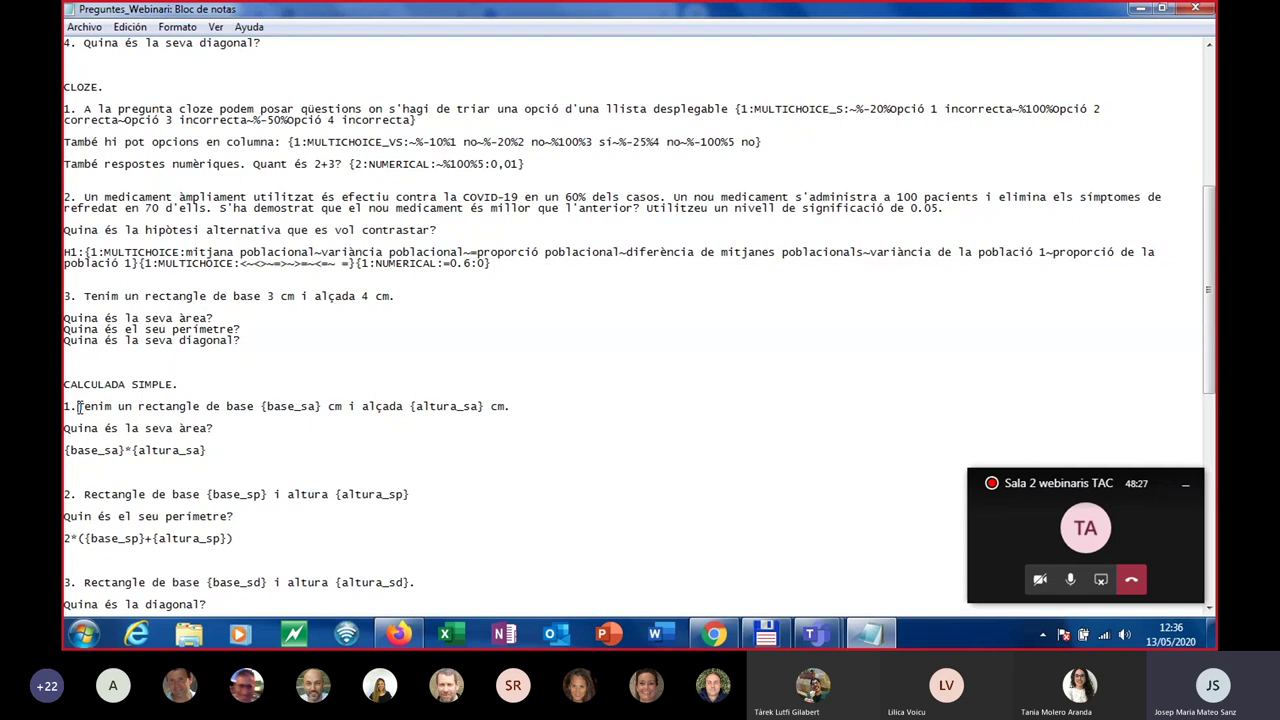
{"action": "left_click_drag", "start_coordinate": [78, 406], "coordinate": [214, 430]}
{"action": "key", "text": "ctrl+c"}
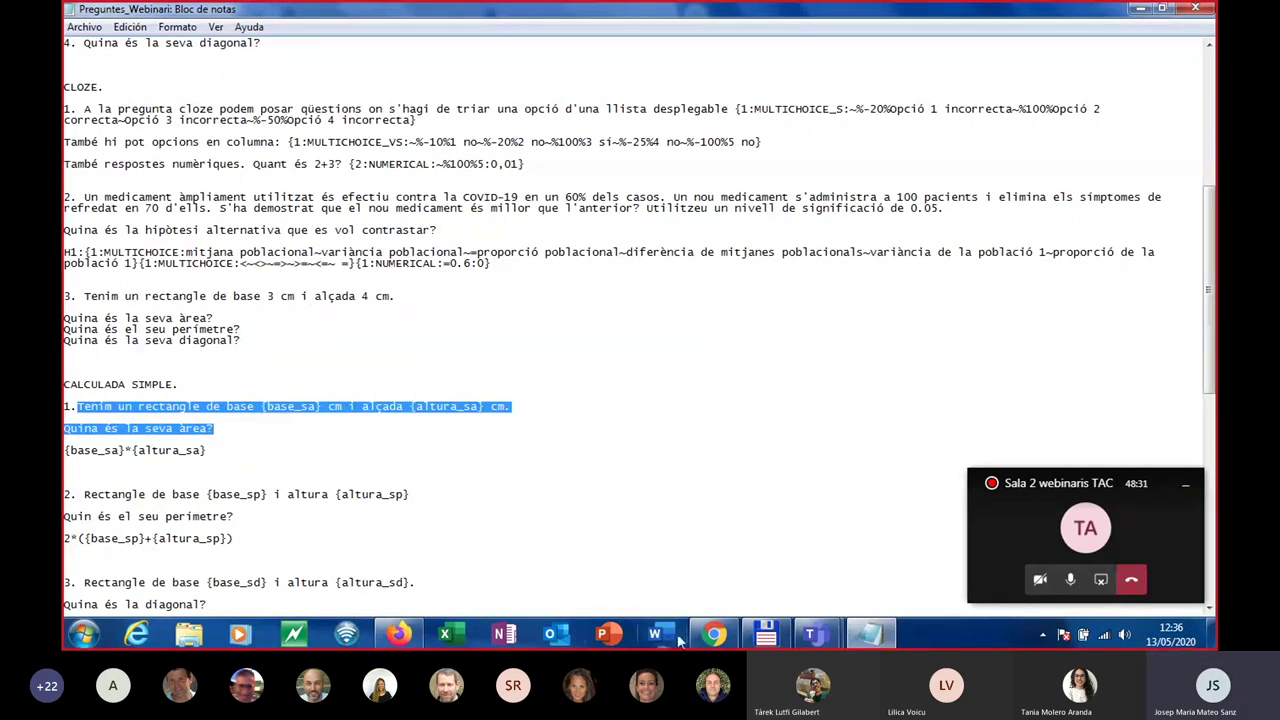
Return to the question form in Chrome, paste the copied statement as the question text, and remove the extra blank line between its two sentences.
{"action": "left_click", "coordinate": [721, 630]}
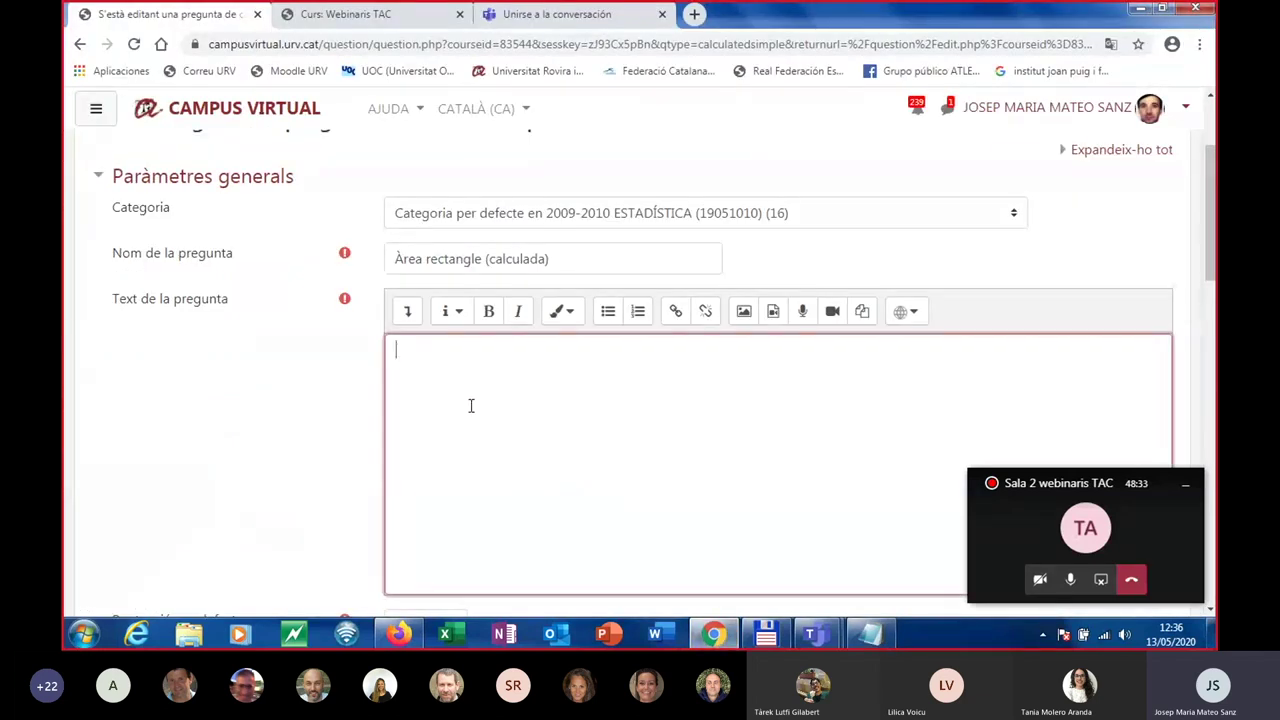
{"action": "key", "text": "ctrl+v"}
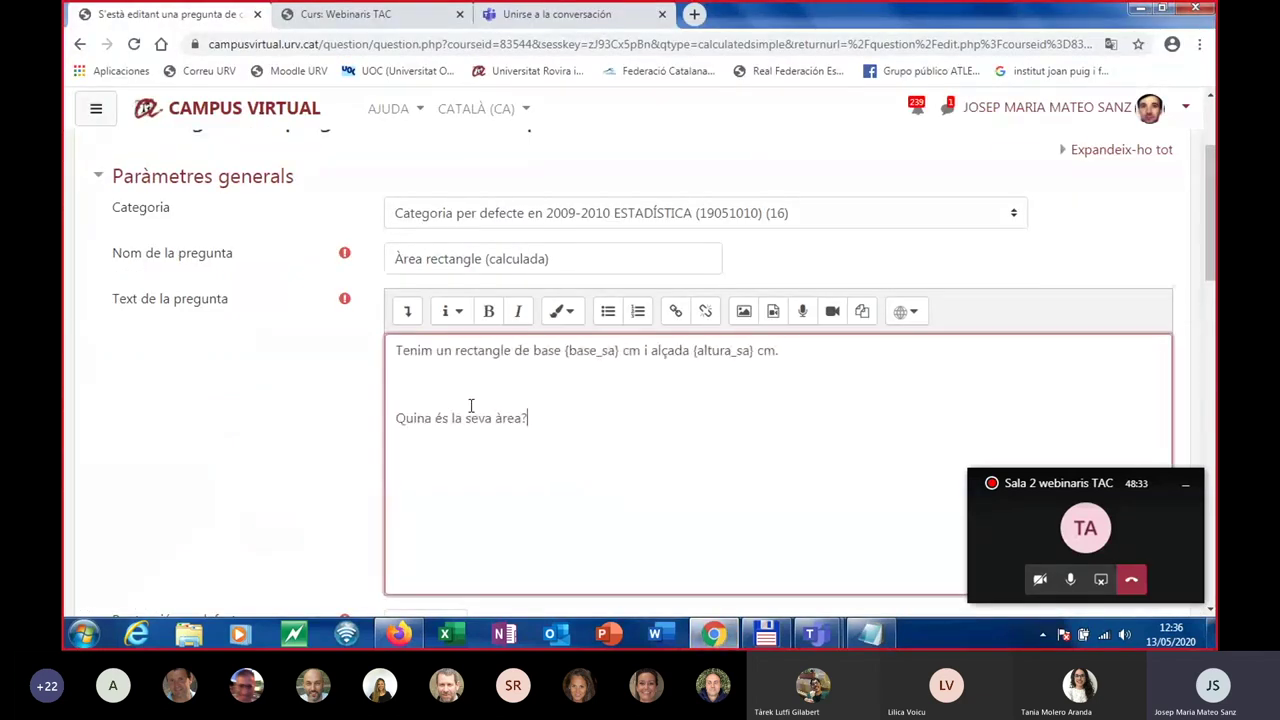
{"action": "left_click", "coordinate": [410, 380]}
{"action": "key", "text": "Delete"}
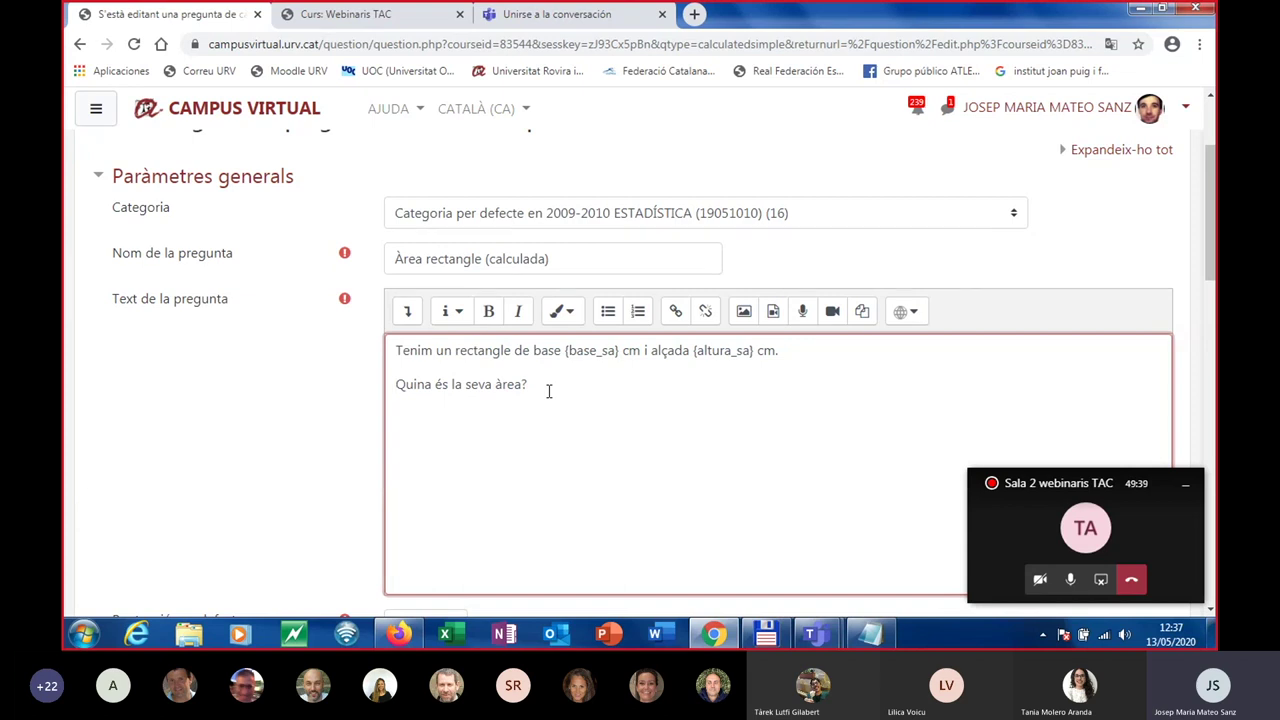
Copy the wildcard {base_sa} from the question text and begin answer formula 1 with {base_sa}*.
{"action": "scroll", "coordinate": [606, 402], "scroll_direction": "down", "scroll_amount": 2}
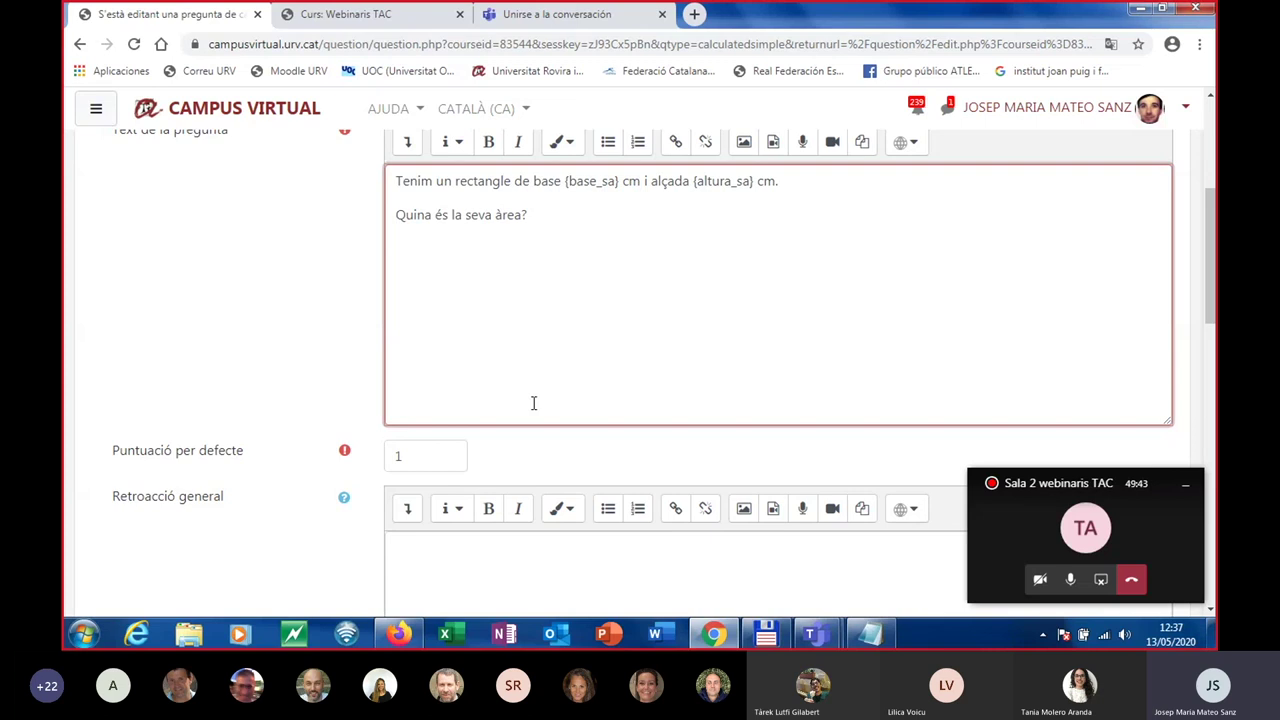
{"action": "scroll", "coordinate": [535, 405], "scroll_direction": "down", "scroll_amount": 2}
{"action": "scroll", "coordinate": [535, 405], "scroll_direction": "down", "scroll_amount": 2}
{"action": "scroll", "coordinate": [535, 410], "scroll_direction": "down", "scroll_amount": 1}
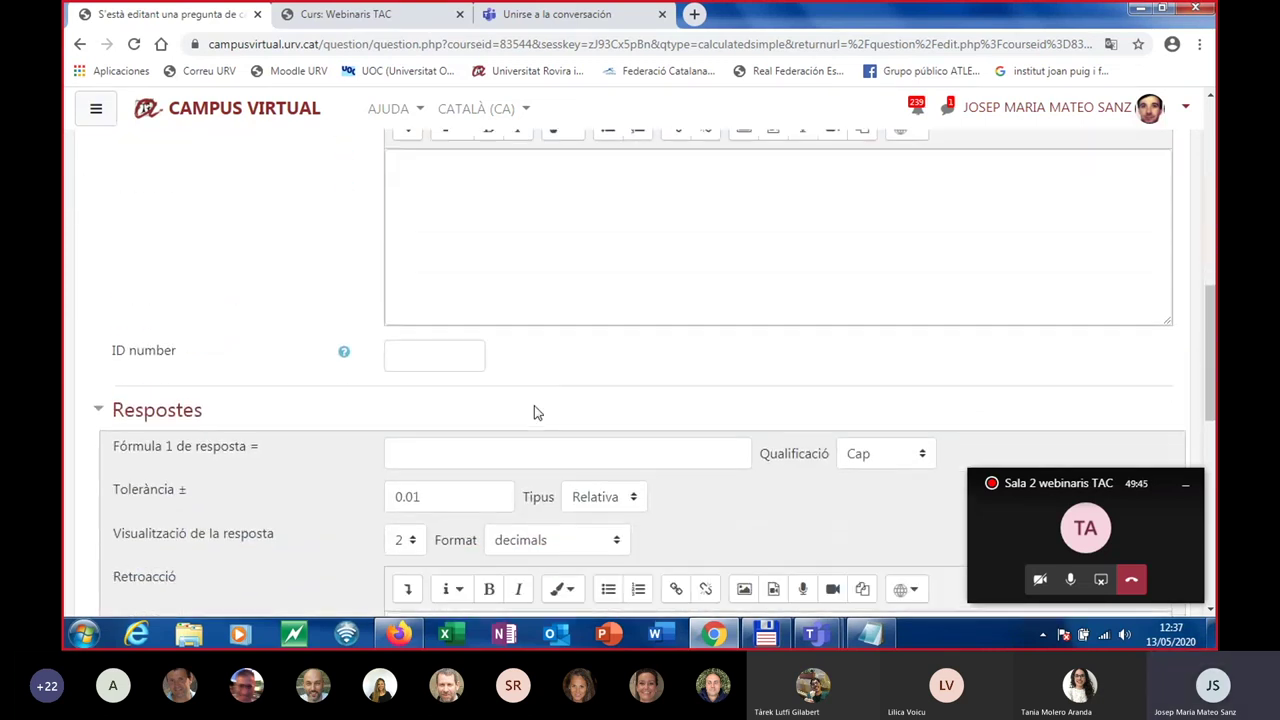
{"action": "scroll", "coordinate": [469, 396], "scroll_direction": "down", "scroll_amount": 2}
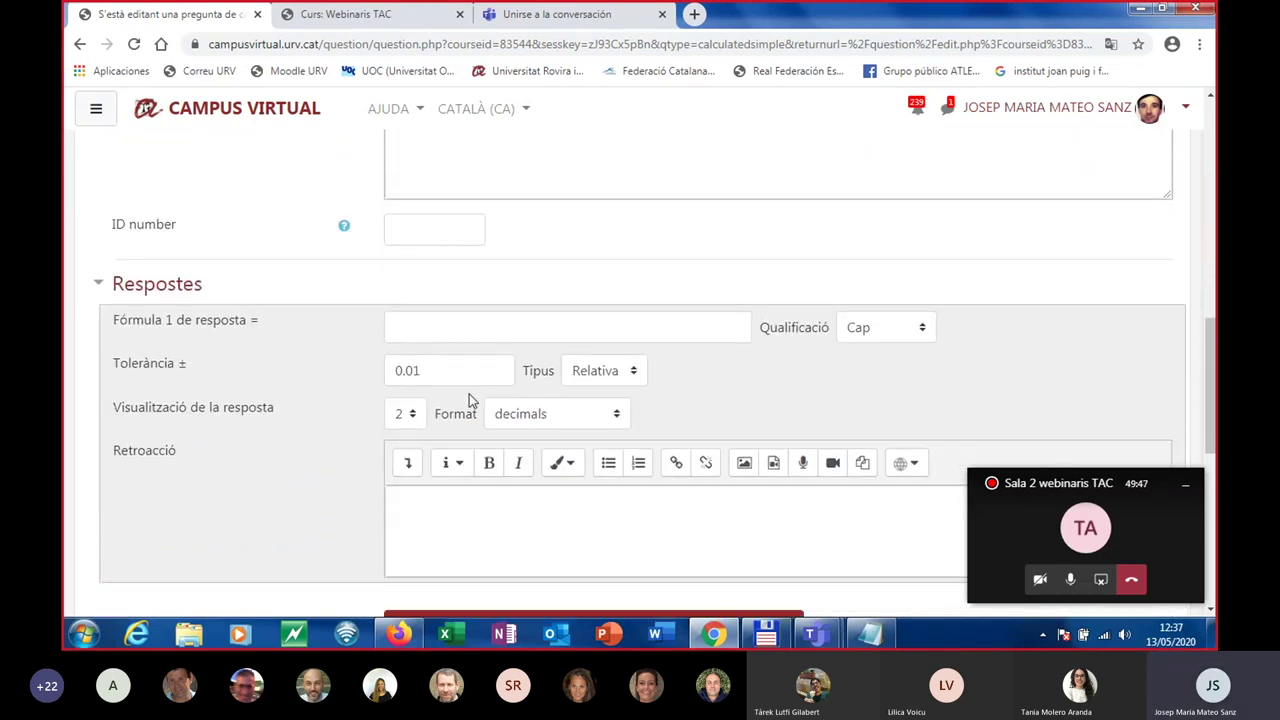
{"action": "scroll", "coordinate": [470, 398], "scroll_direction": "up", "scroll_amount": 2}
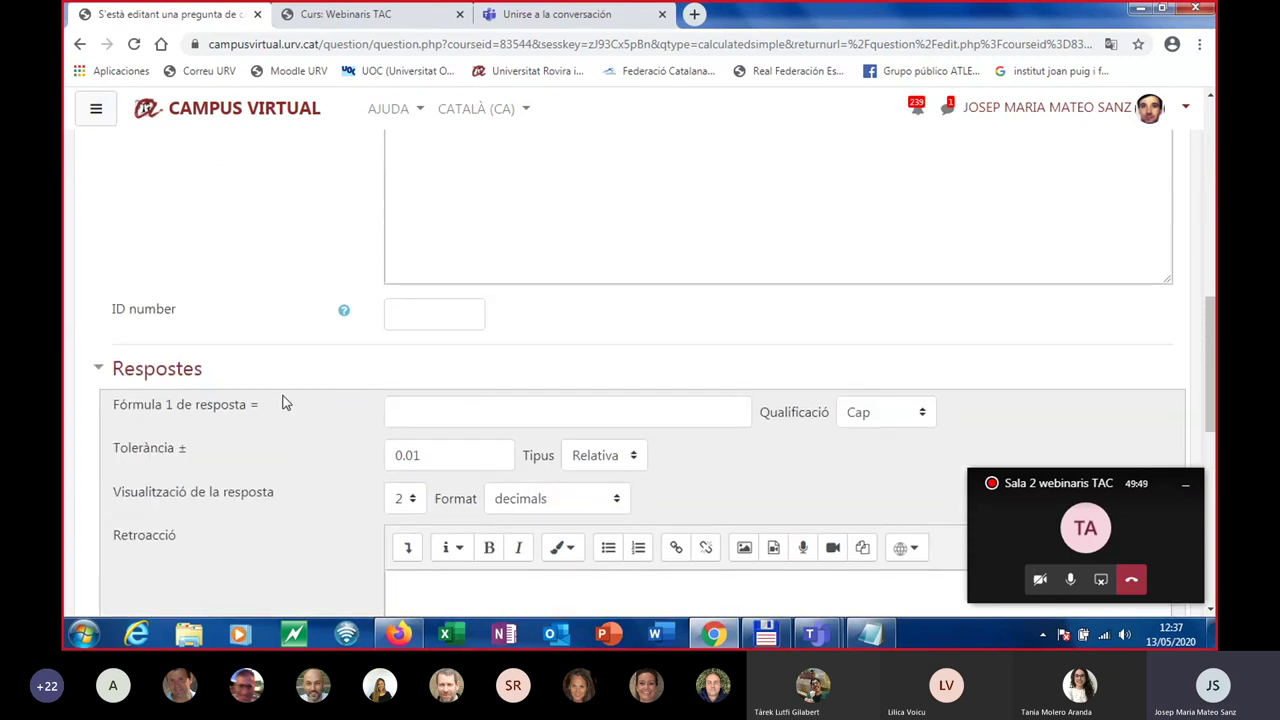
{"action": "left_click", "coordinate": [427, 412]}
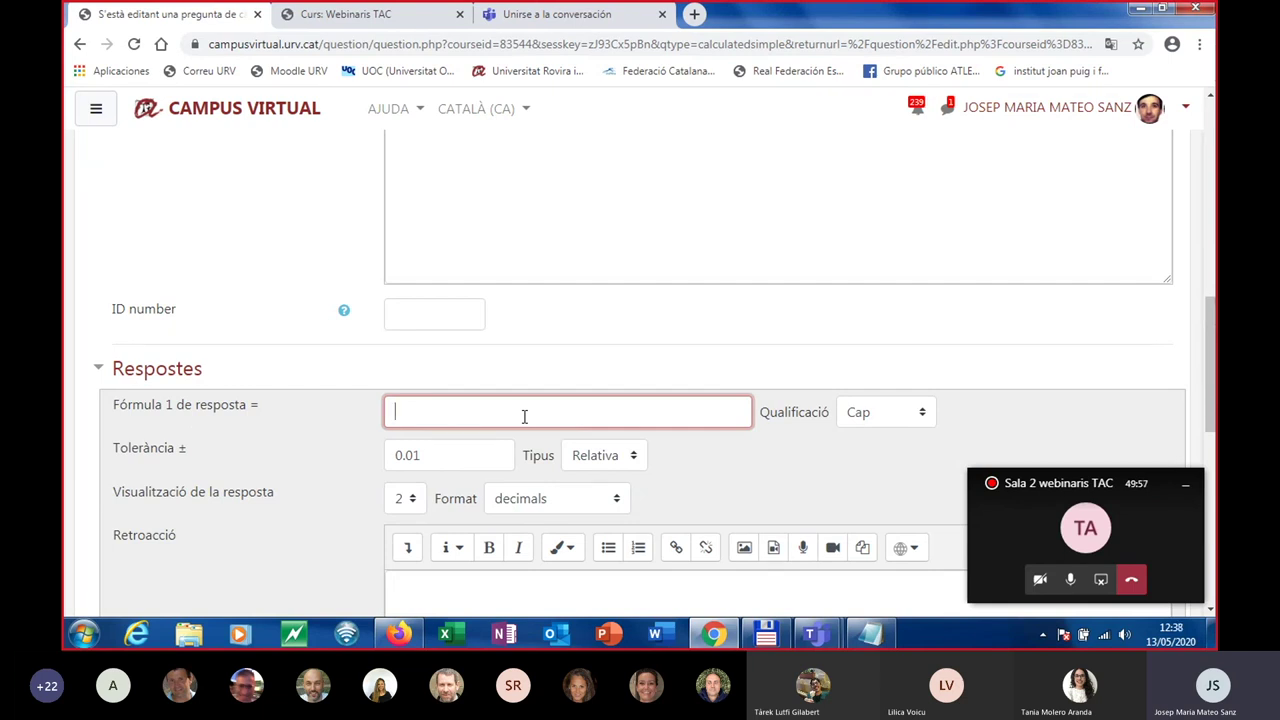
{"action": "scroll", "coordinate": [661, 344], "scroll_direction": "up", "scroll_amount": 2}
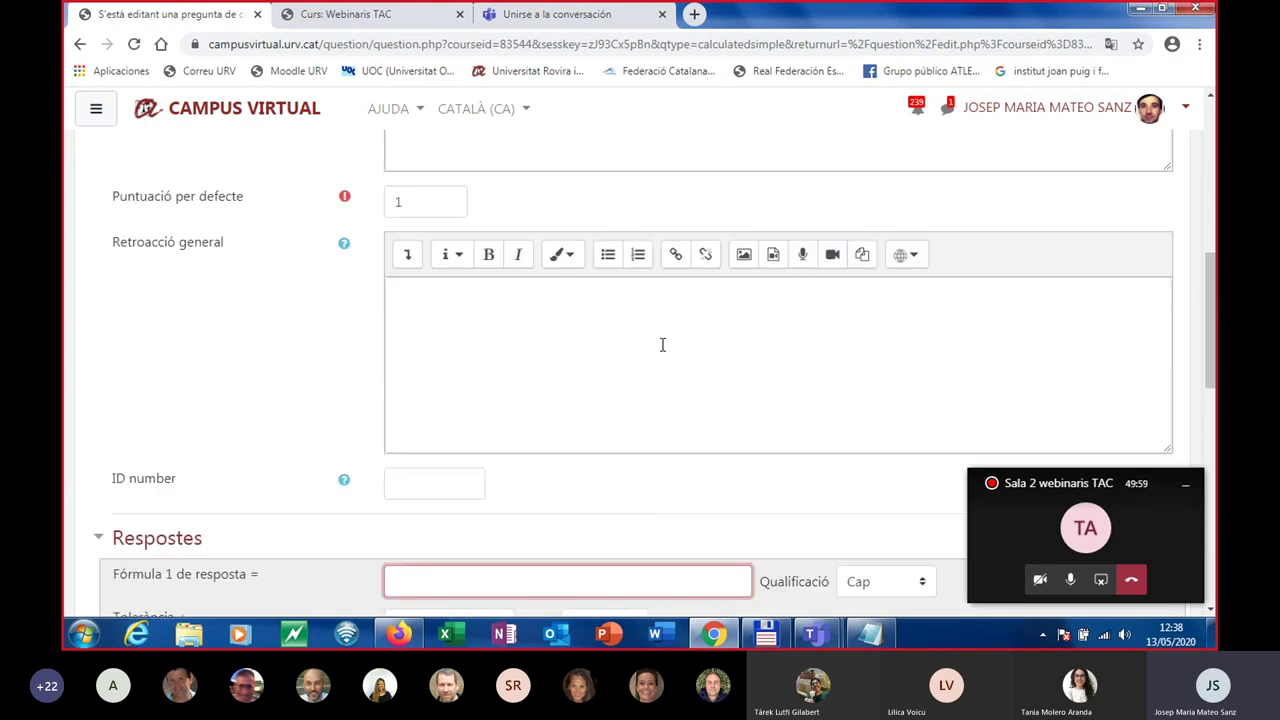
{"action": "scroll", "coordinate": [661, 344], "scroll_direction": "up", "scroll_amount": 2}
{"action": "scroll", "coordinate": [662, 344], "scroll_direction": "up", "scroll_amount": 2}
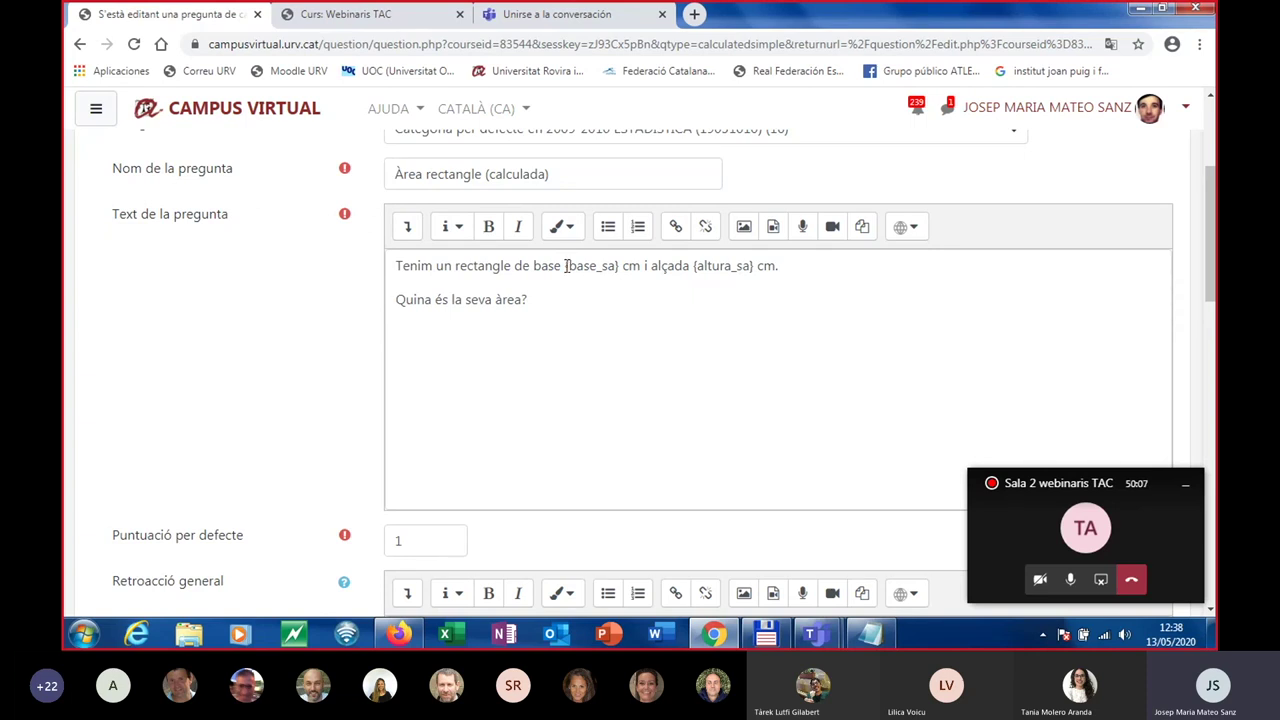
{"action": "left_click_drag", "start_coordinate": [565, 265], "coordinate": [621, 267]}
{"action": "key", "text": "ctrl+c"}
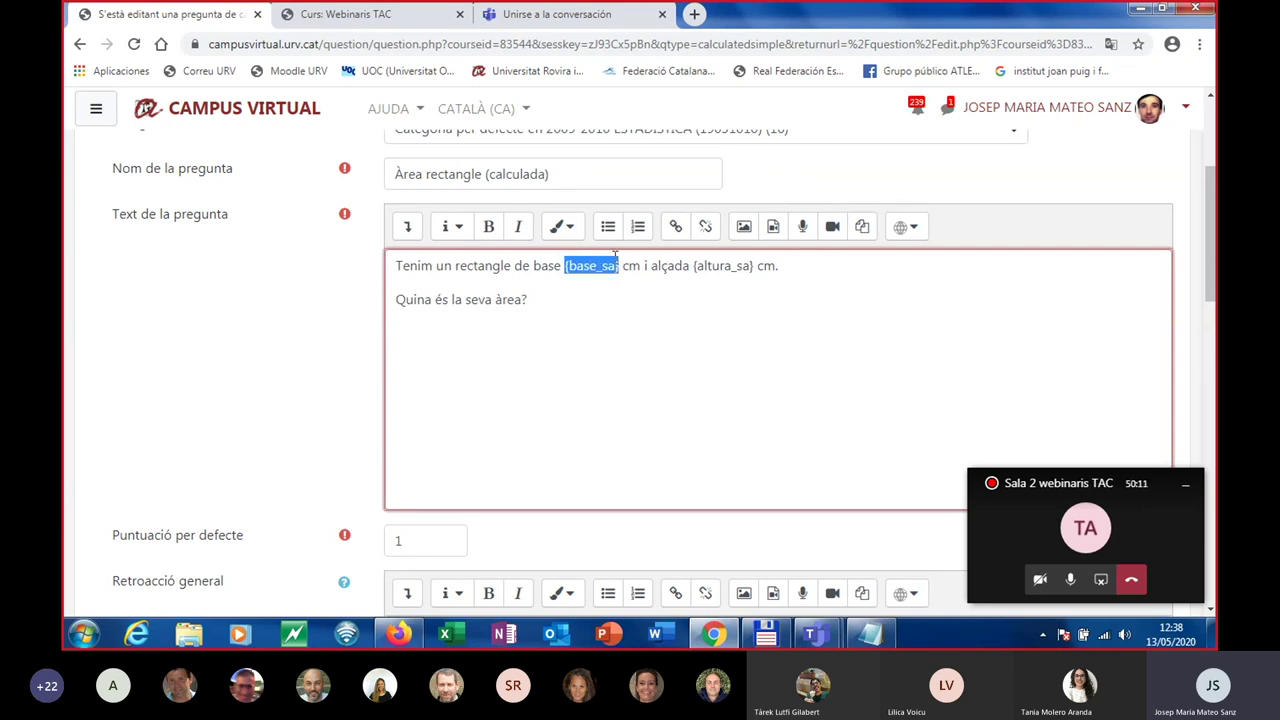
{"action": "scroll", "coordinate": [563, 323], "scroll_direction": "down", "scroll_amount": 5}
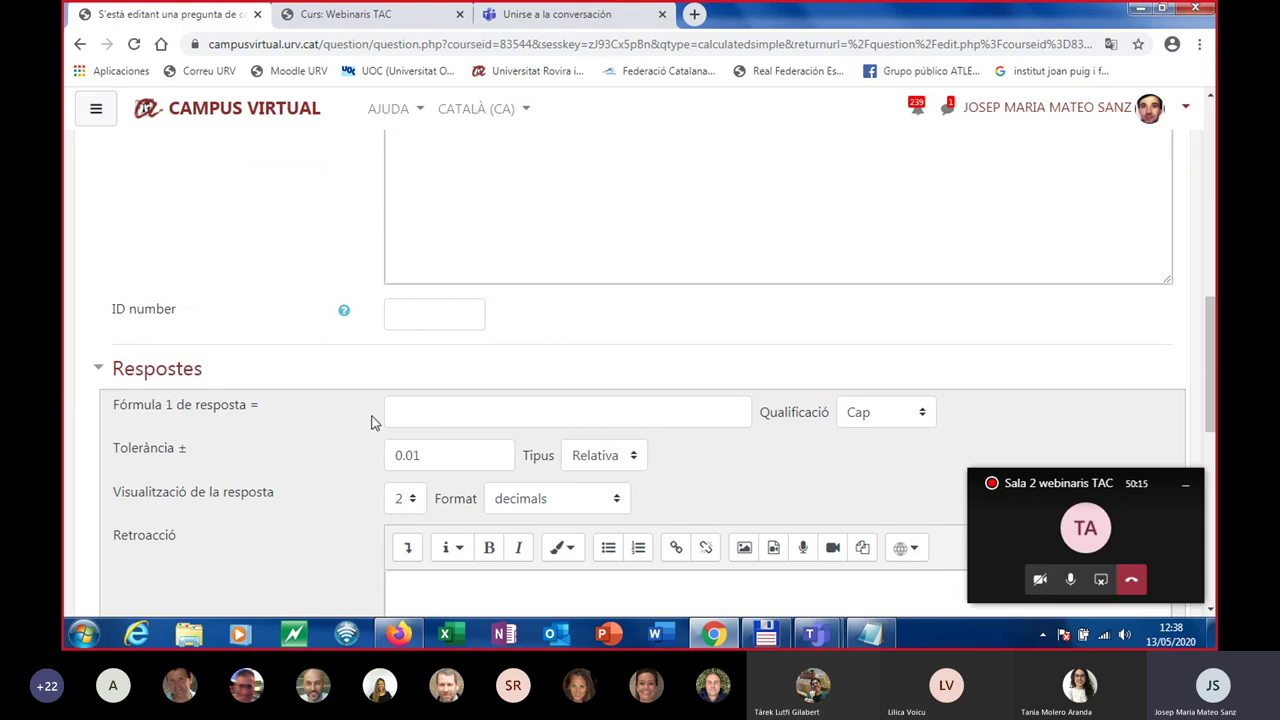
{"action": "left_click", "coordinate": [401, 413]}
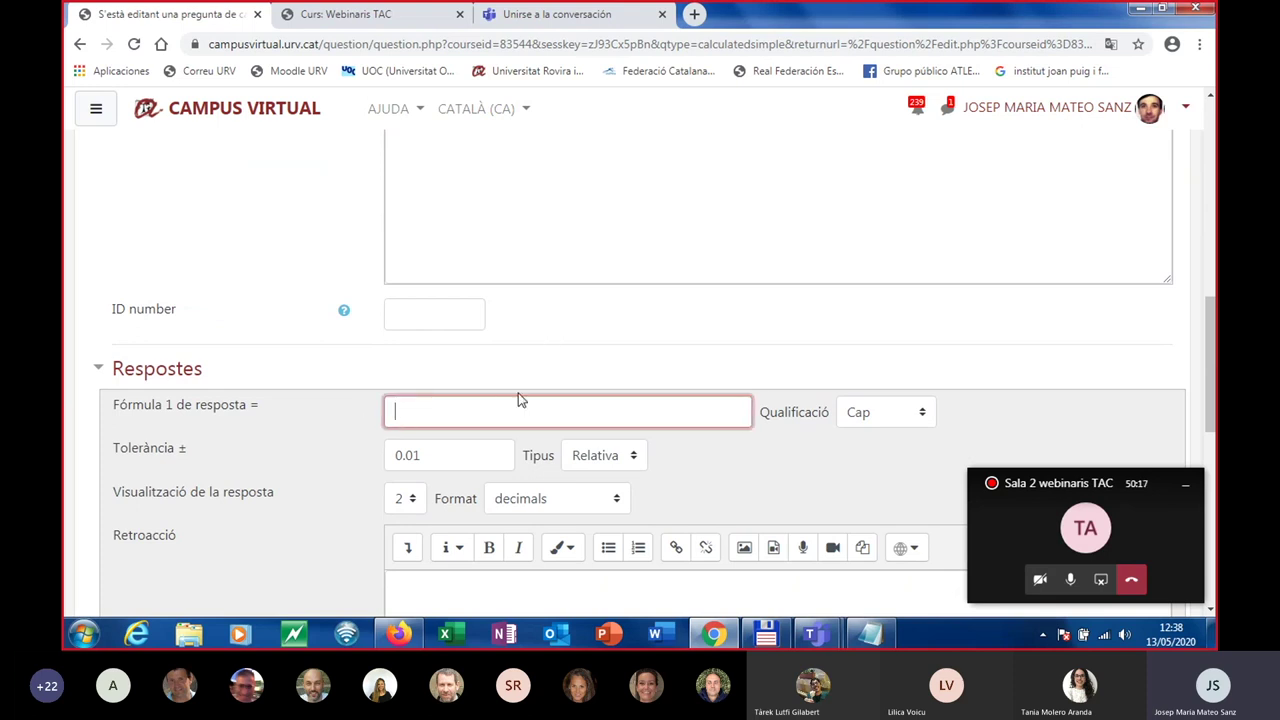
{"action": "key", "text": "ctrl+v"}
{"action": "type", "text": "*"}
Complete answer formula 1 with the wildcard {altura_sa} from the question text, so it reads {base_sa}*{altura_sa}.
{"action": "scroll", "coordinate": [519, 401], "scroll_direction": "up", "scroll_amount": 5}
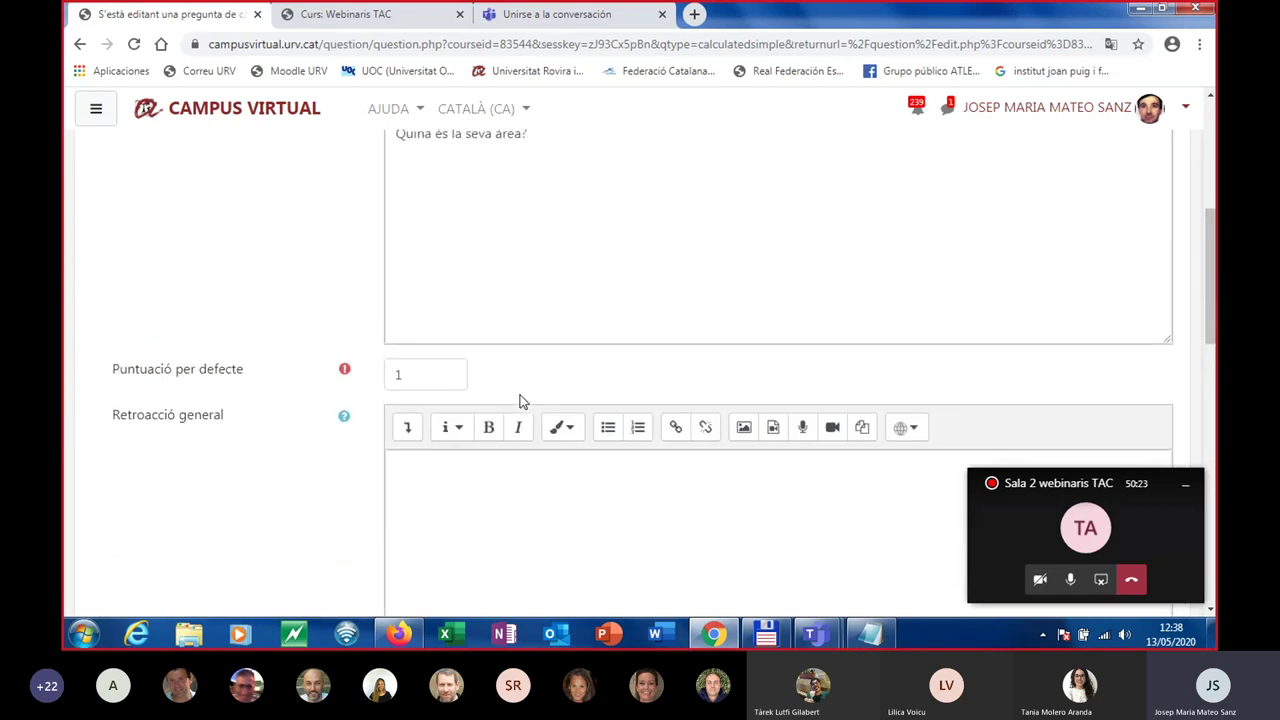
{"action": "left_click_drag", "start_coordinate": [692, 266], "coordinate": [753, 268]}
{"action": "key", "text": "ctrl+c"}
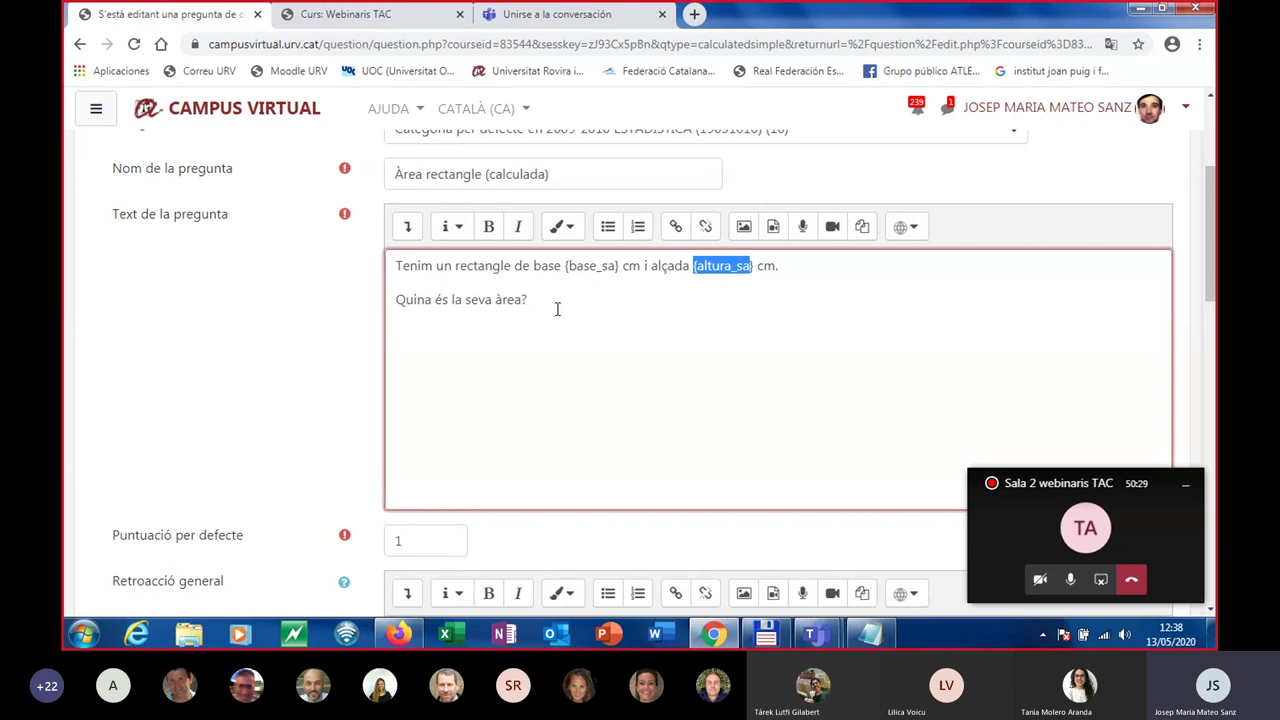
{"action": "scroll", "coordinate": [560, 310], "scroll_direction": "down", "scroll_amount": 4}
{"action": "scroll", "coordinate": [530, 426], "scroll_direction": "down", "scroll_amount": 1}
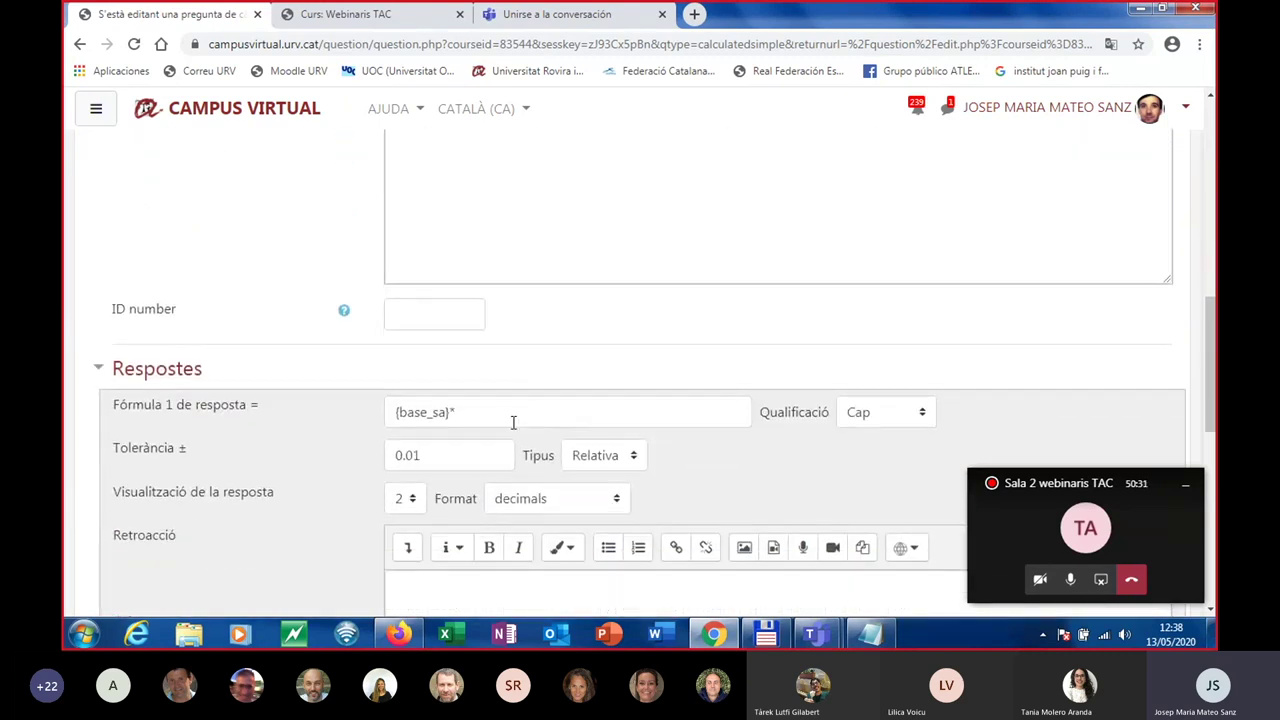
{"action": "left_click", "coordinate": [490, 403]}
{"action": "key", "text": "ctrl+v"}
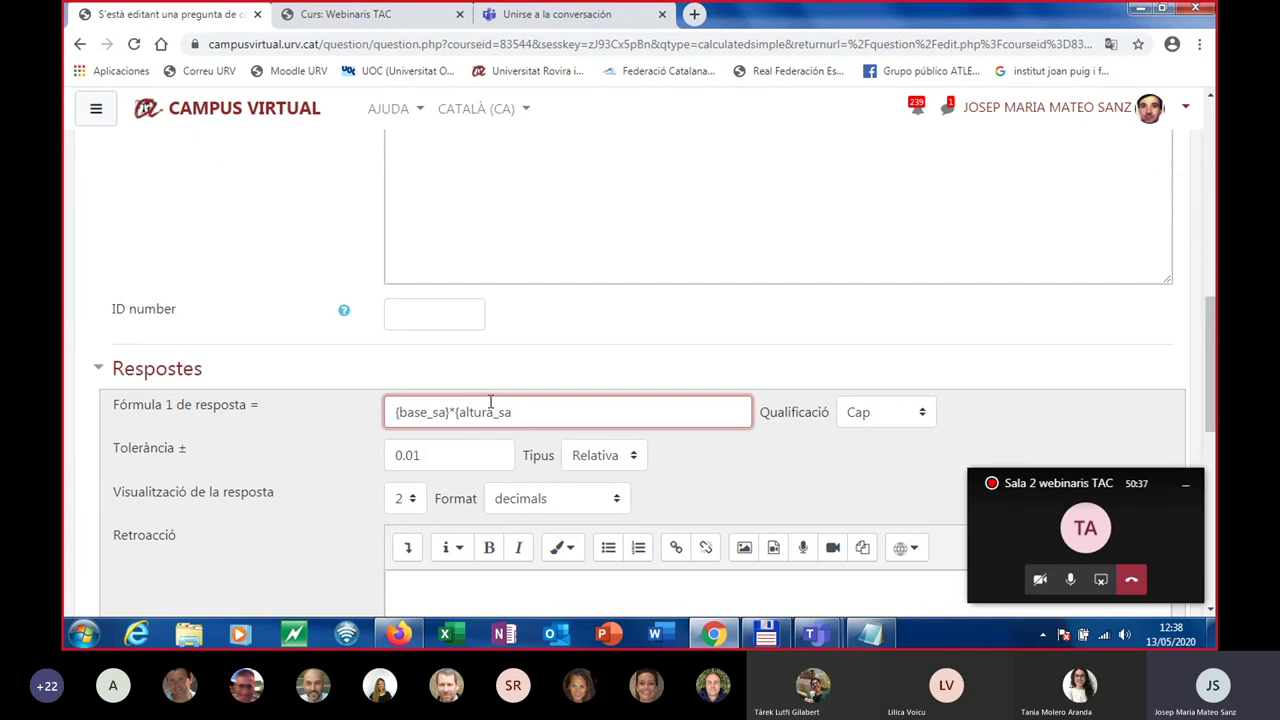
{"action": "type", "text": "}"}
{"action": "left_click_drag", "start_coordinate": [258, 408], "coordinate": [250, 413]}
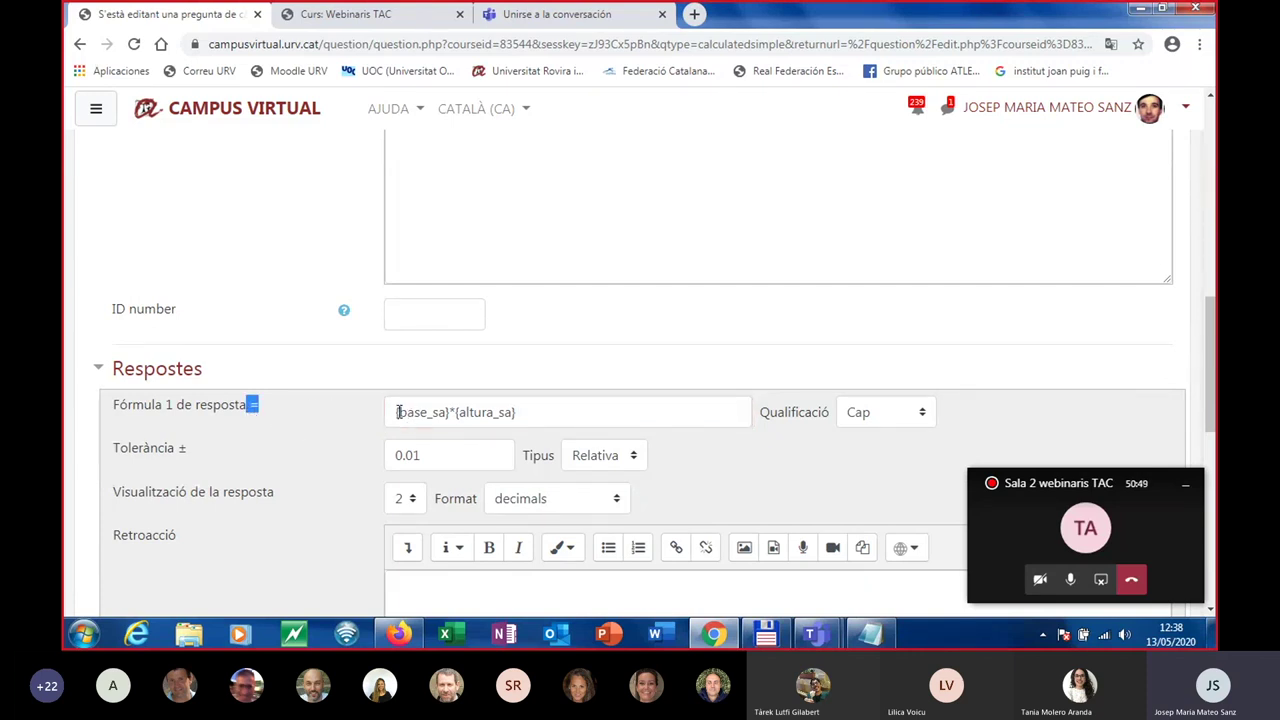
Set the grade of answer formula 1 to 100% and its tolerance type to Nominal.
{"action": "left_click", "coordinate": [925, 414]}
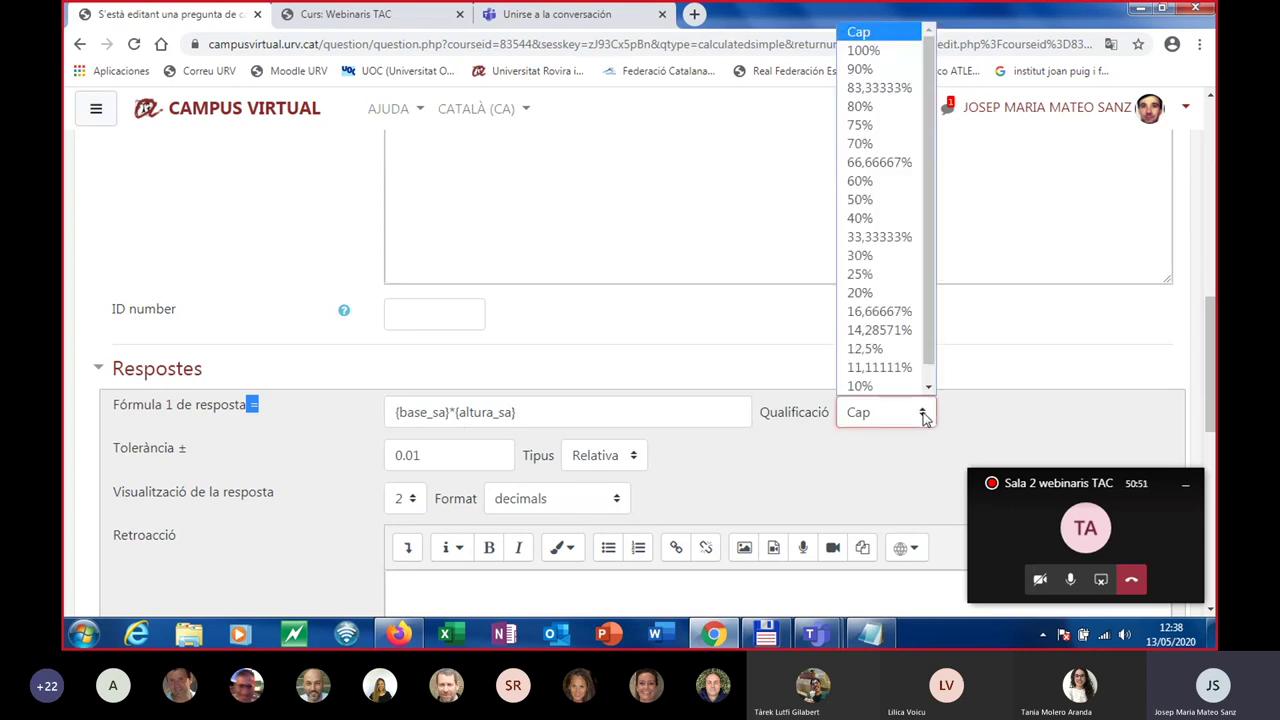
{"action": "left_click", "coordinate": [890, 60]}
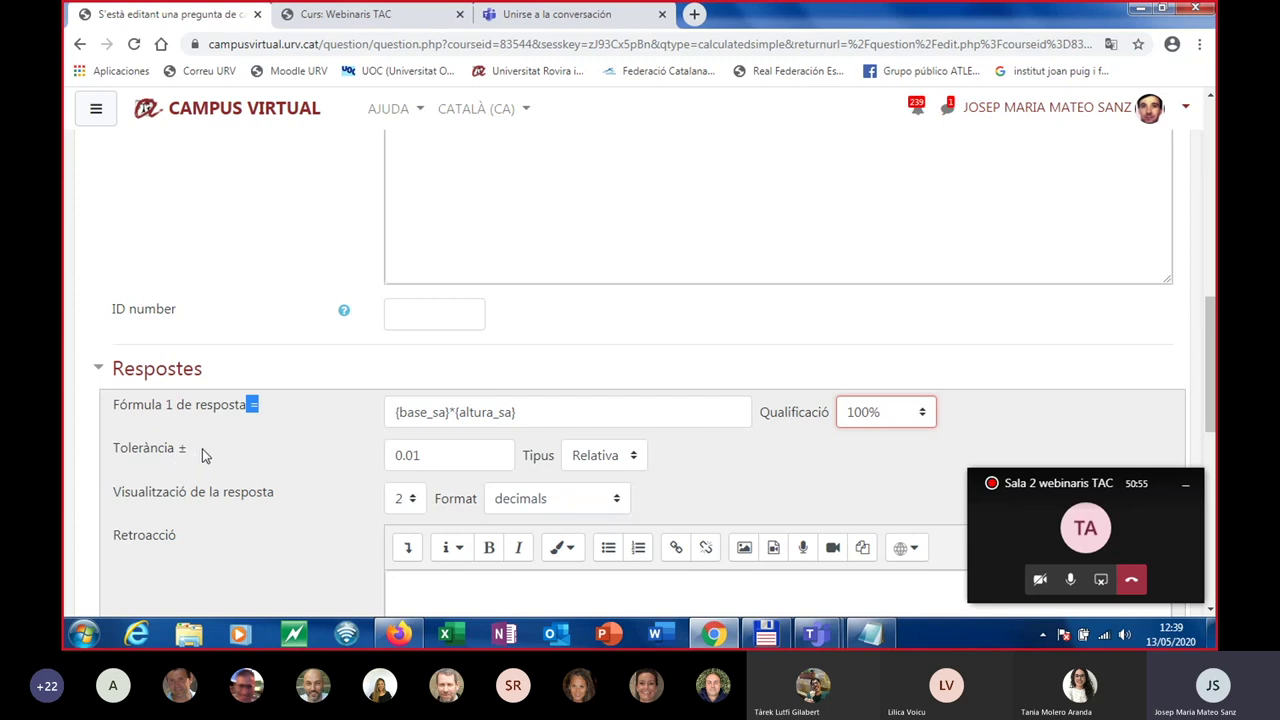
{"action": "scroll", "coordinate": [200, 455], "scroll_direction": "down", "scroll_amount": 1}
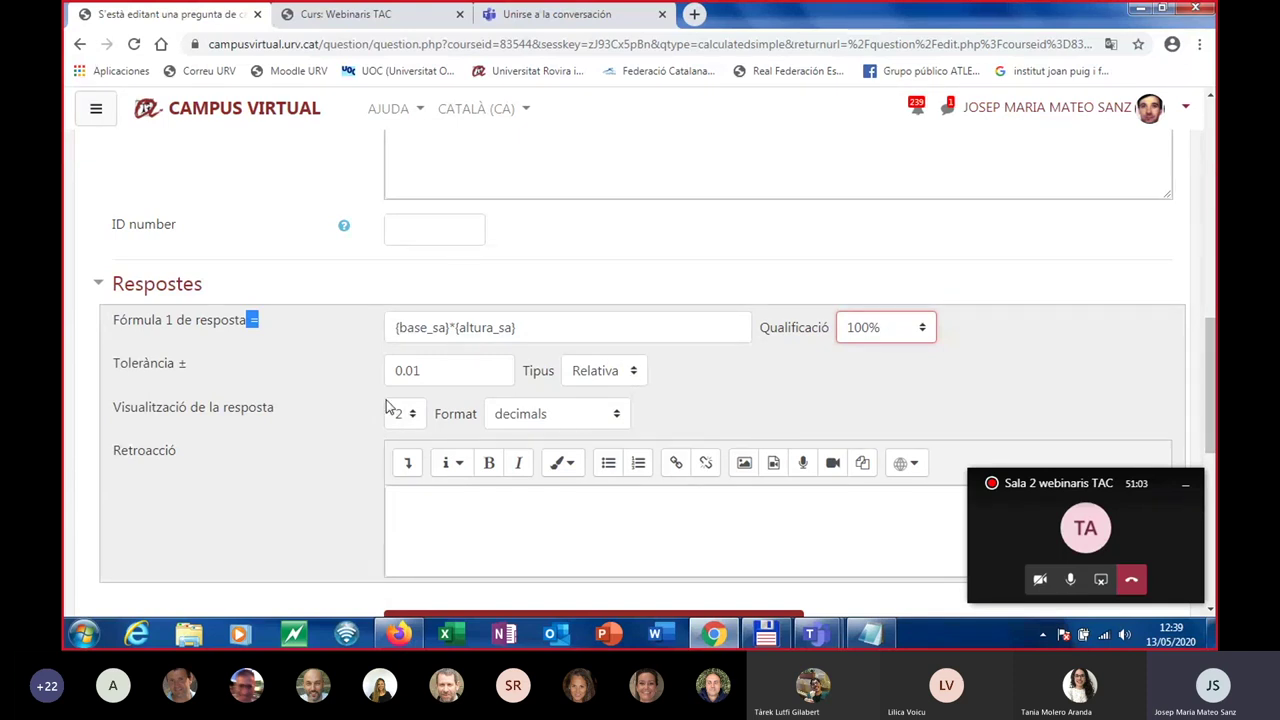
{"action": "left_click", "coordinate": [634, 375]}
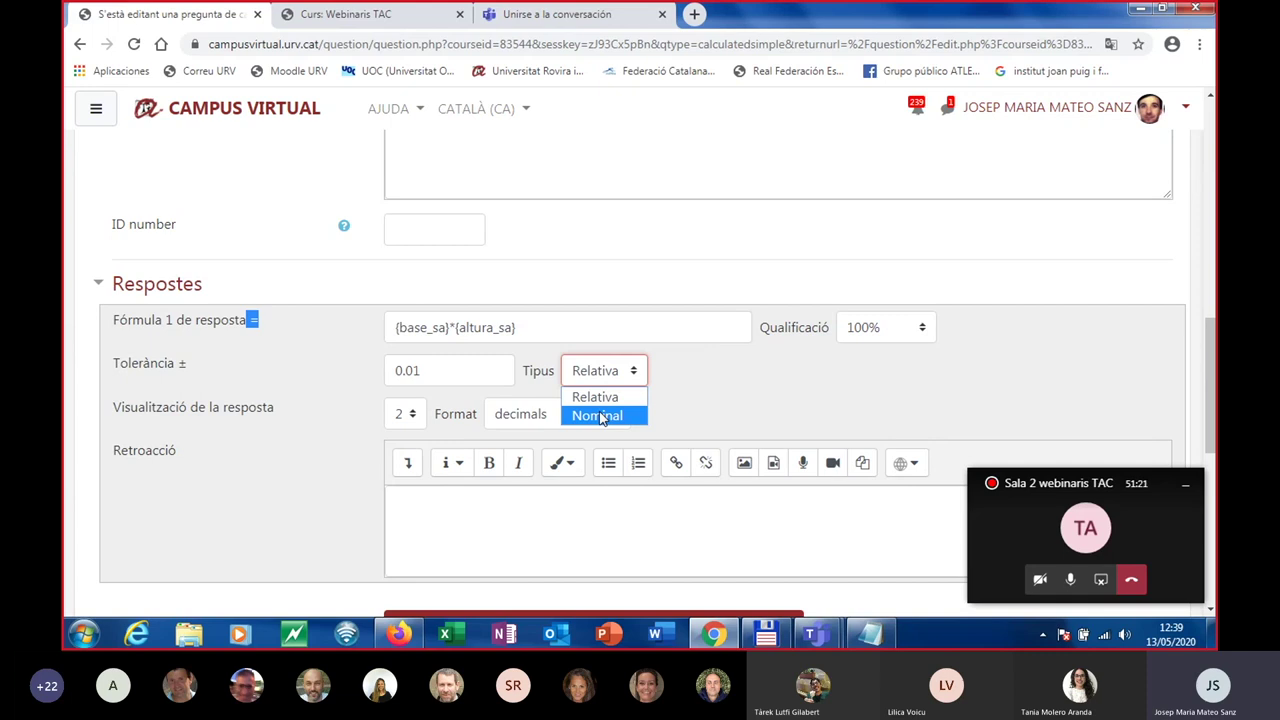
{"action": "left_click", "coordinate": [601, 416]}
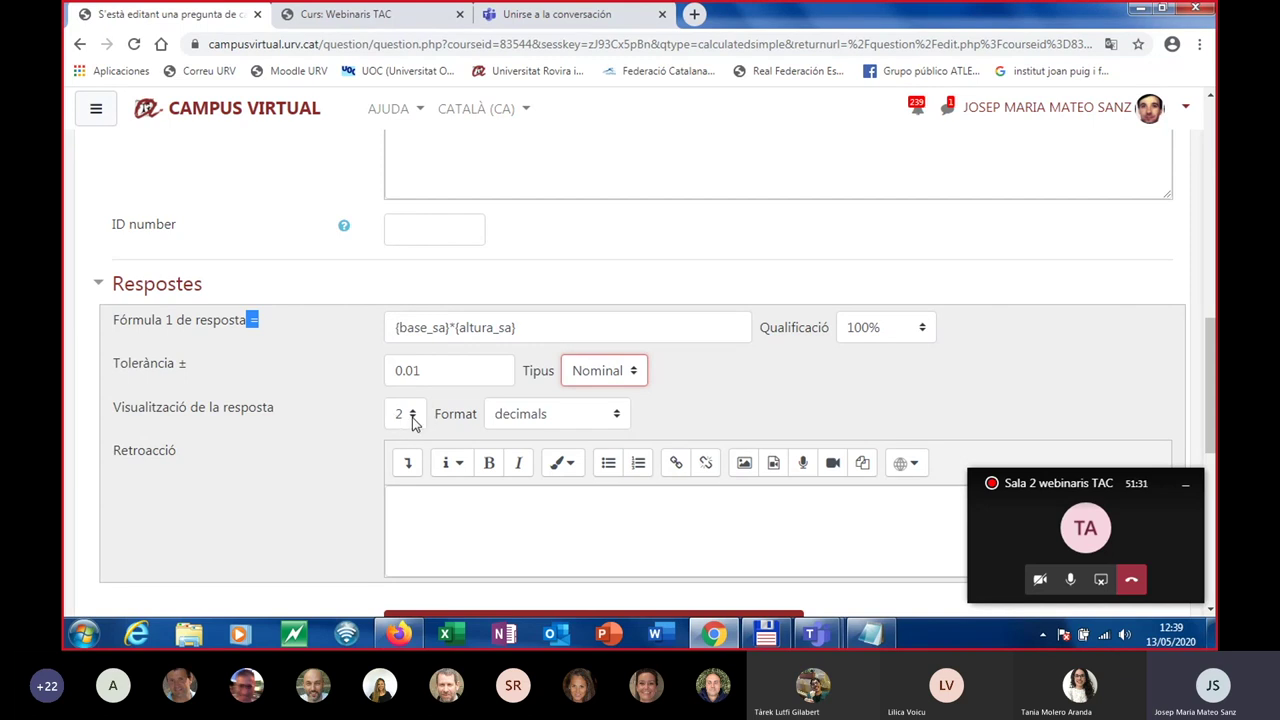
{"action": "scroll", "coordinate": [600, 290], "scroll_direction": "up", "scroll_amount": 6}
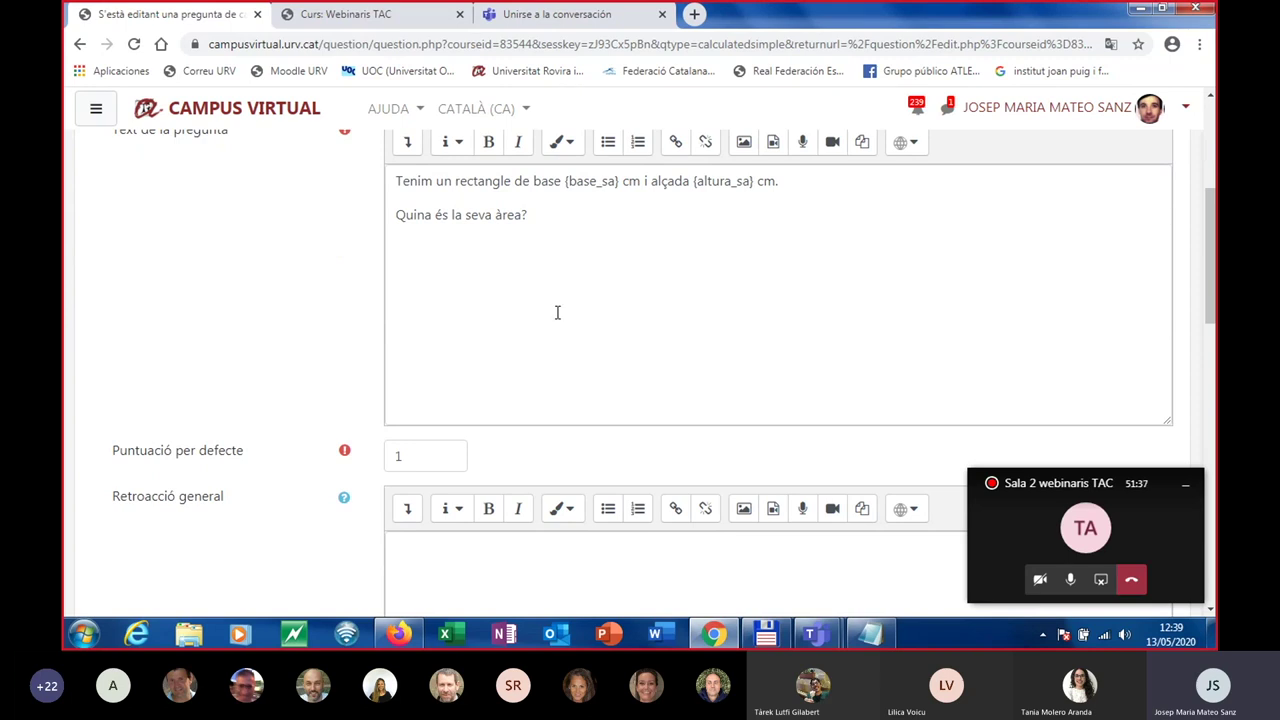
{"action": "scroll", "coordinate": [555, 312], "scroll_direction": "down", "scroll_amount": 5}
{"action": "scroll", "coordinate": [558, 323], "scroll_direction": "down", "scroll_amount": 1}
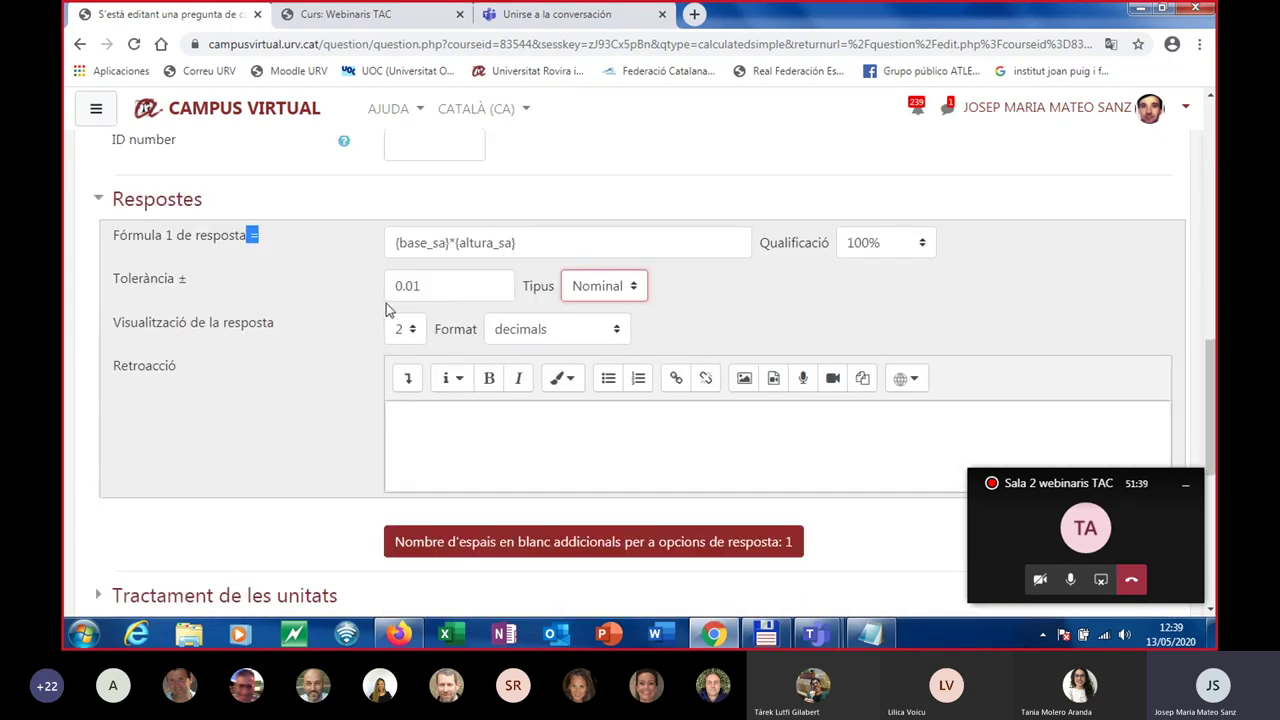
{"action": "scroll", "coordinate": [406, 320], "scroll_direction": "down", "scroll_amount": 1}
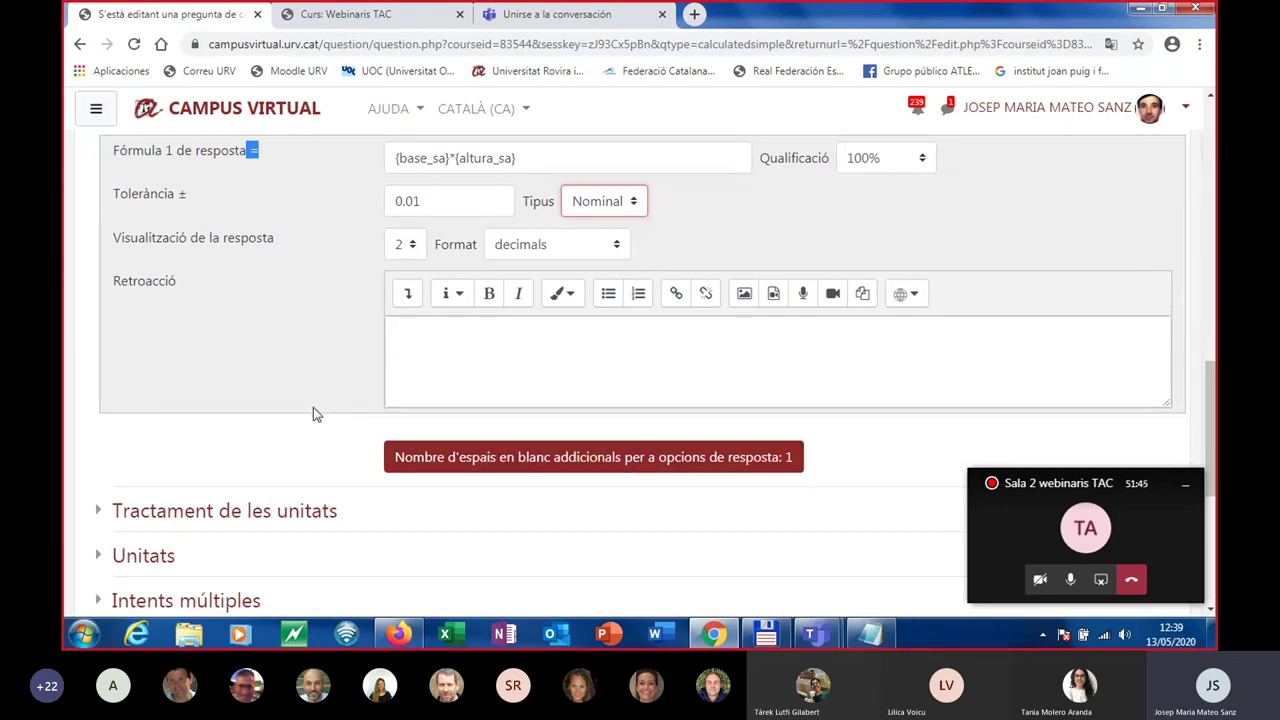
{"action": "scroll", "coordinate": [312, 409], "scroll_direction": "down", "scroll_amount": 1}
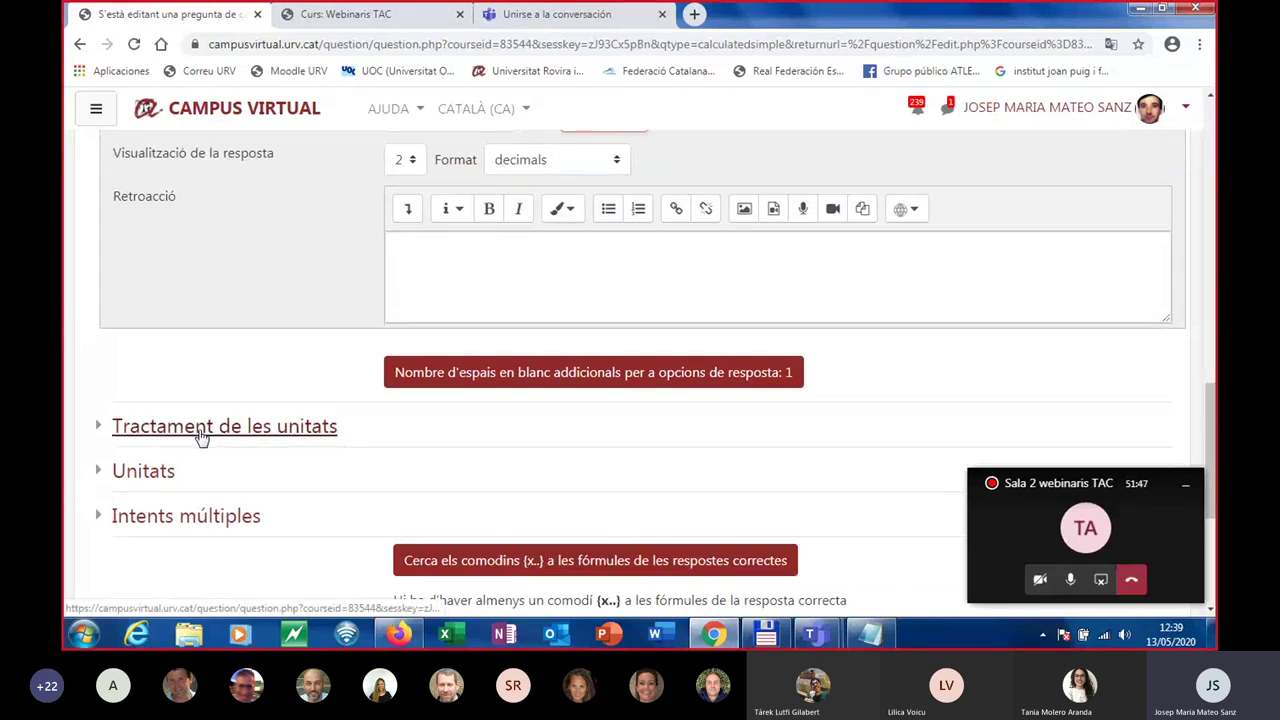
Have the form find the {x..} wildcards used in the correct answer formulas.
{"action": "scroll", "coordinate": [240, 397], "scroll_direction": "down", "scroll_amount": 1}
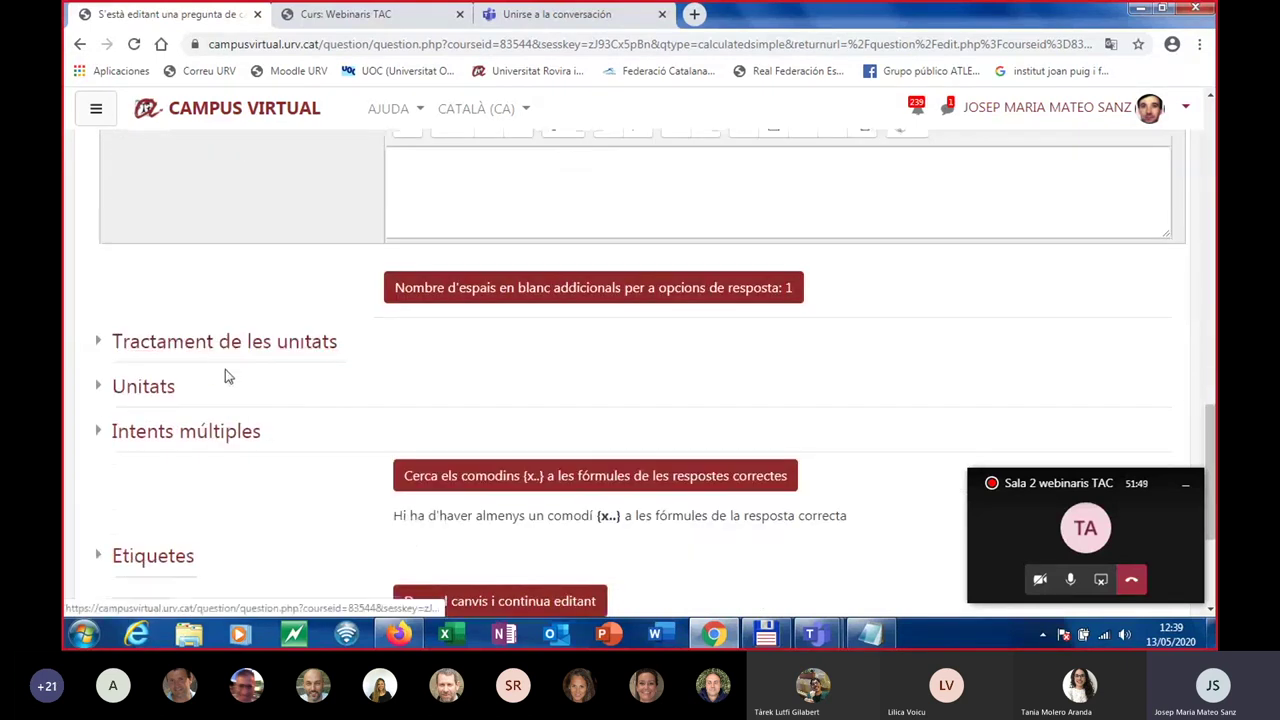
{"action": "scroll", "coordinate": [500, 405], "scroll_direction": "down", "scroll_amount": 1}
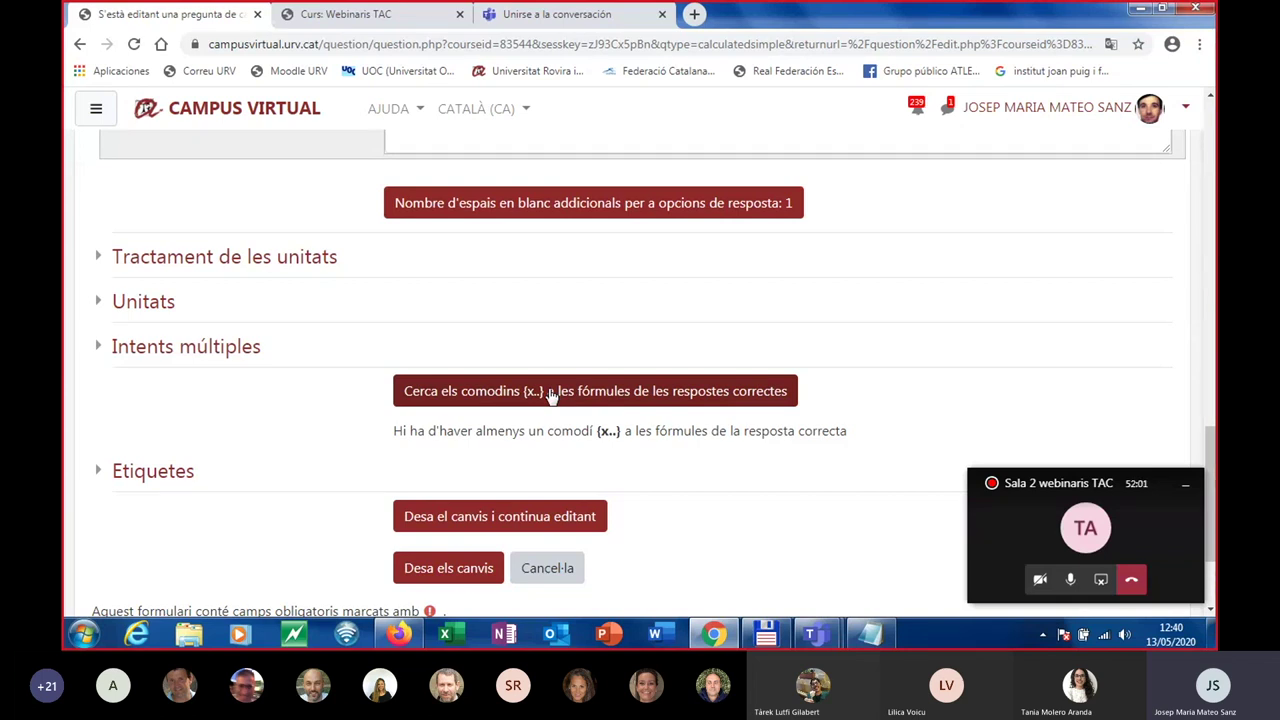
{"action": "left_click", "coordinate": [550, 393]}
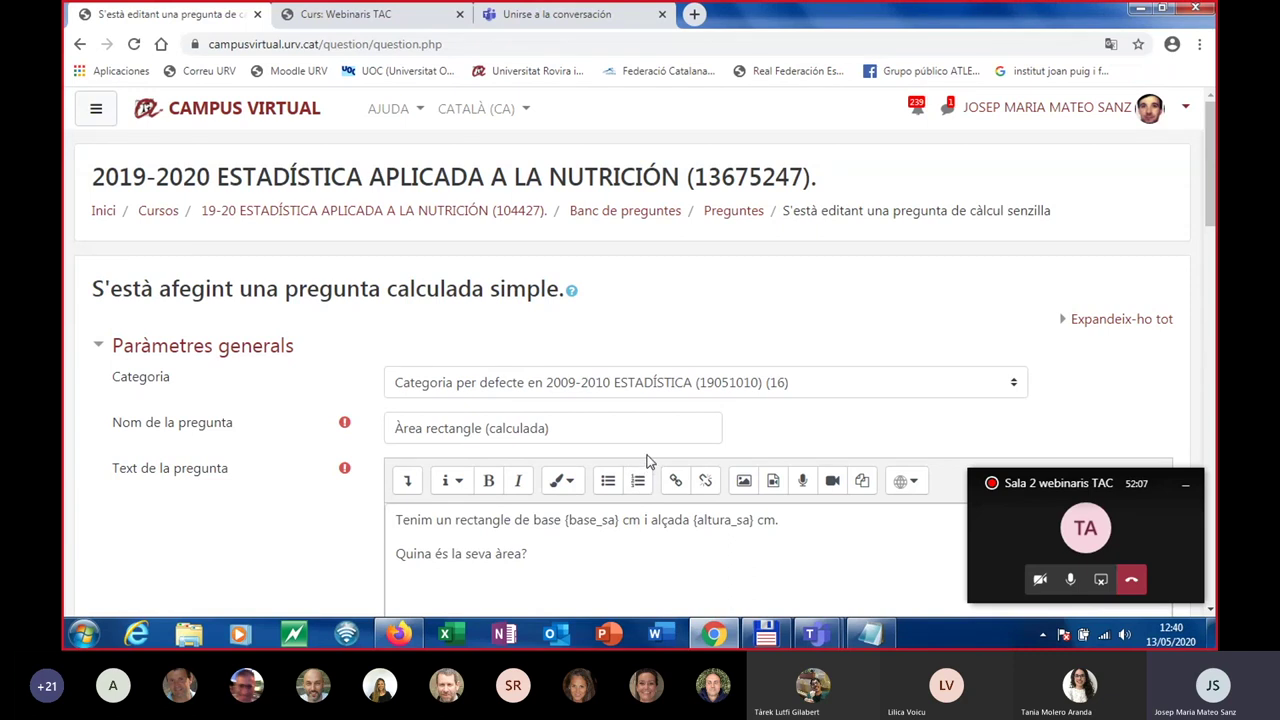
Expand the section with the wildcard parameters used to generate the values of {base_sa} and {altura_sa}.
{"action": "scroll", "coordinate": [646, 464], "scroll_direction": "down", "scroll_amount": 1}
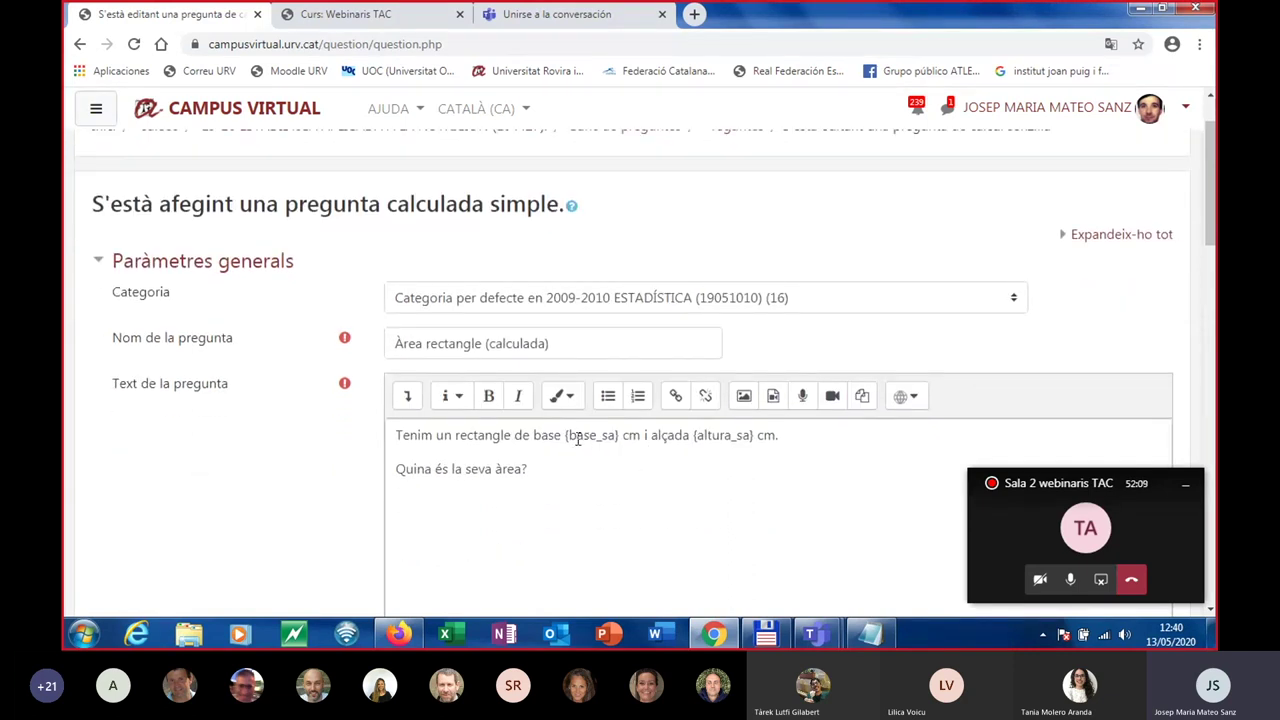
{"action": "scroll", "coordinate": [578, 456], "scroll_direction": "down", "scroll_amount": 2}
{"action": "scroll", "coordinate": [581, 456], "scroll_direction": "down", "scroll_amount": 5}
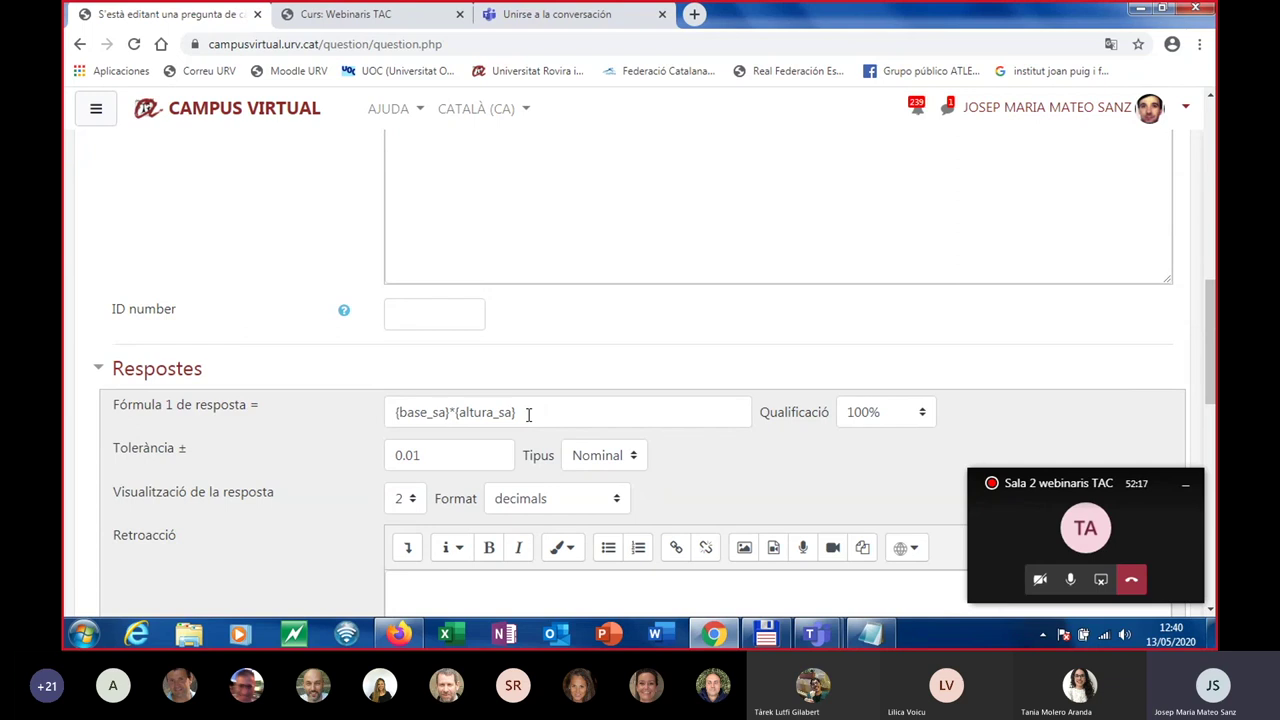
{"action": "scroll", "coordinate": [528, 415], "scroll_direction": "down", "scroll_amount": 5}
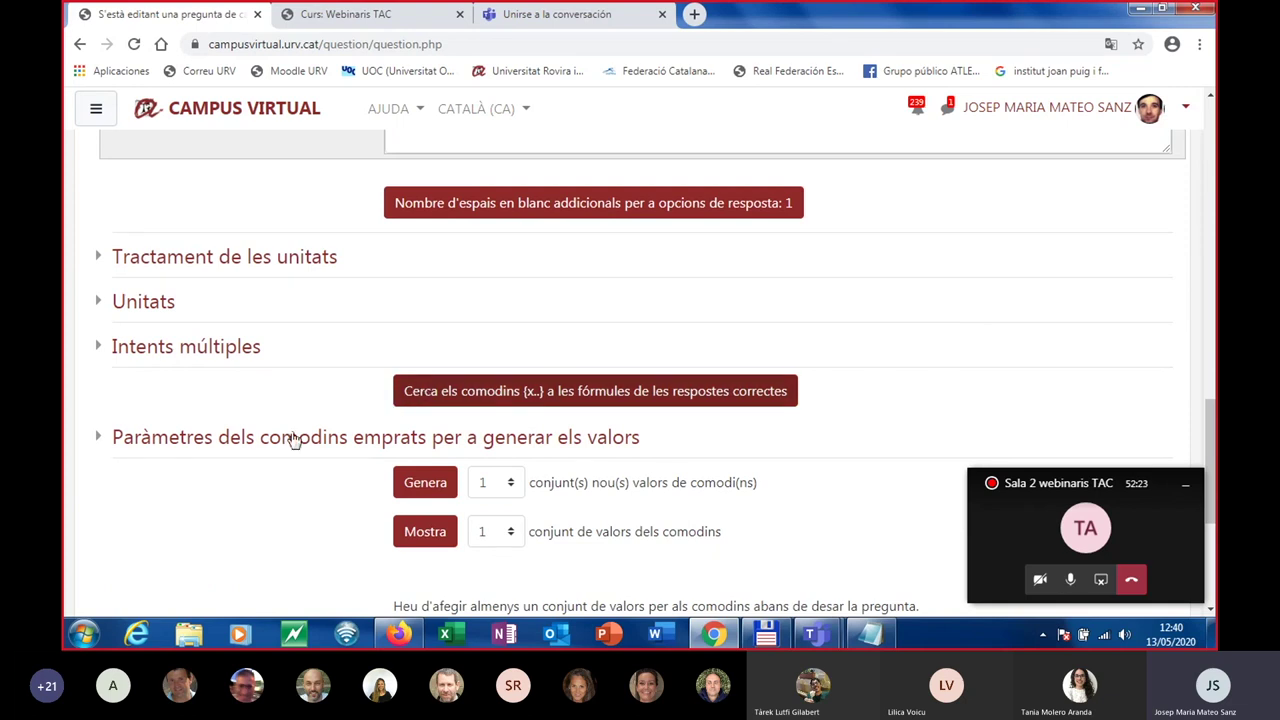
{"action": "scroll", "coordinate": [218, 489], "scroll_direction": "down", "scroll_amount": 2}
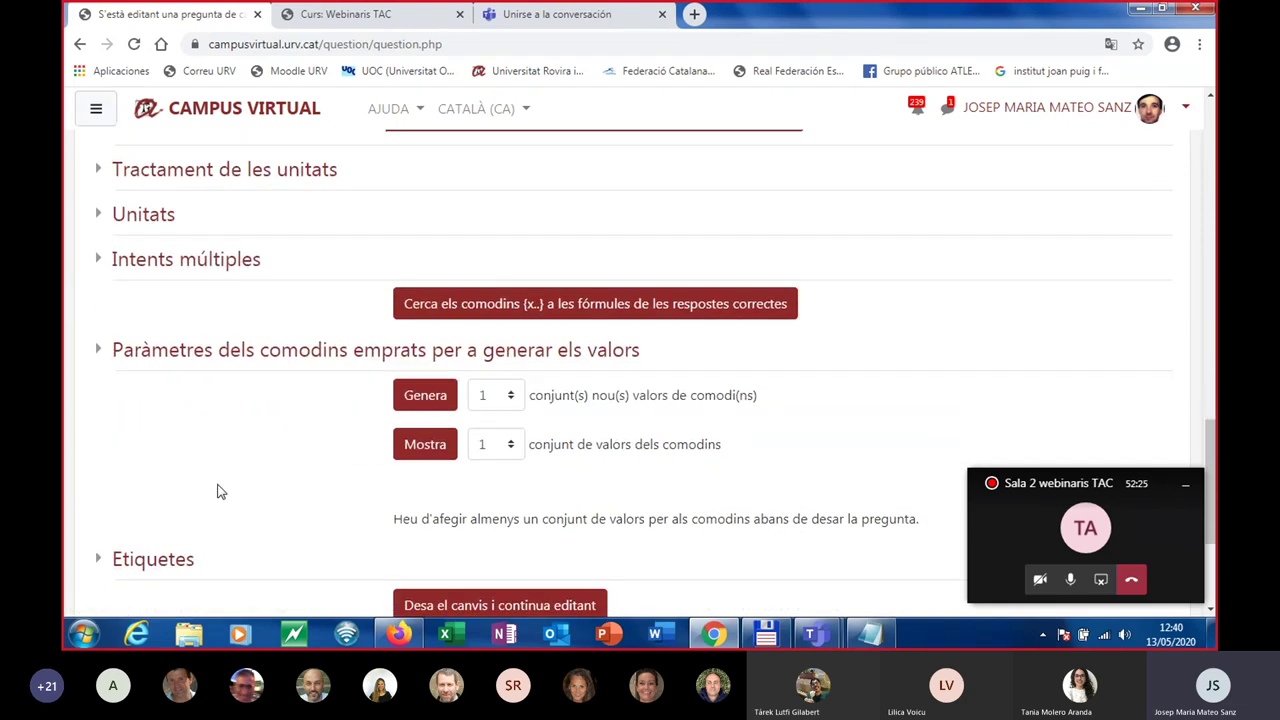
{"action": "scroll", "coordinate": [220, 490], "scroll_direction": "up", "scroll_amount": 1}
{"action": "scroll", "coordinate": [221, 491], "scroll_direction": "down", "scroll_amount": 1}
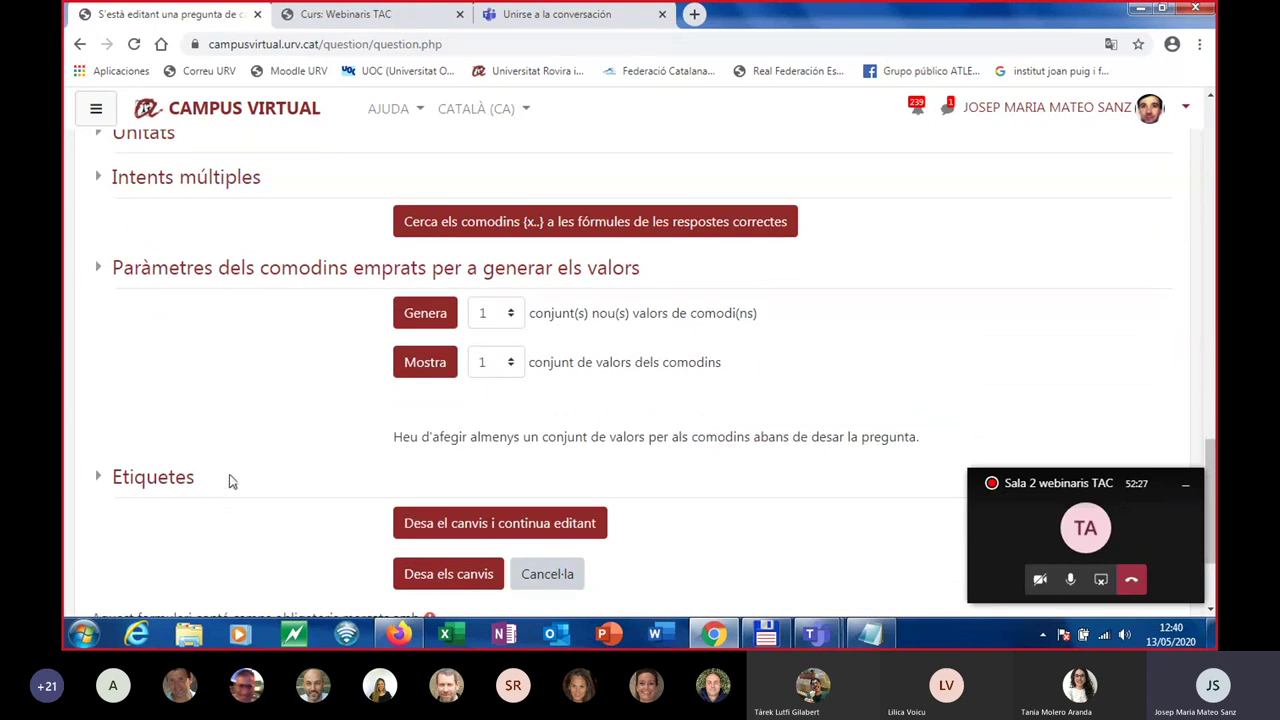
{"action": "left_click", "coordinate": [199, 271]}
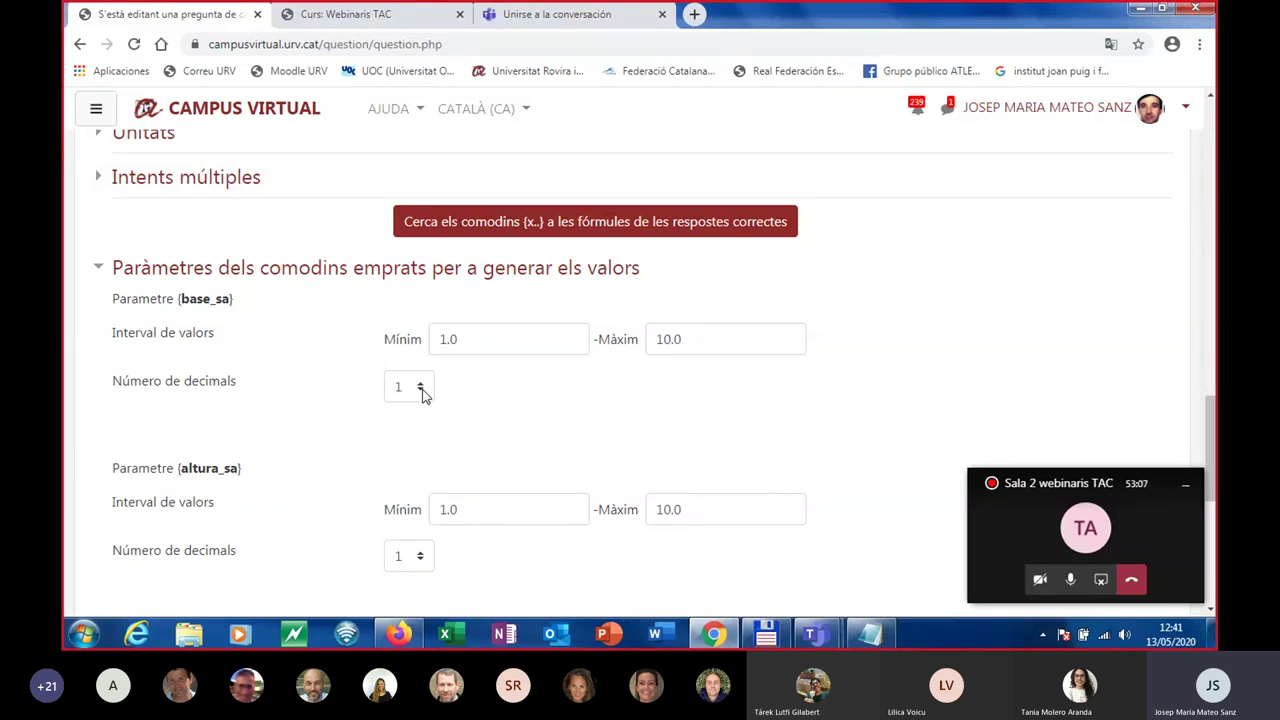
Review the value ranges and decimals of both wildcards and generate 10 new sets of wildcard values.
{"action": "scroll", "coordinate": [423, 391], "scroll_direction": "down", "scroll_amount": 1}
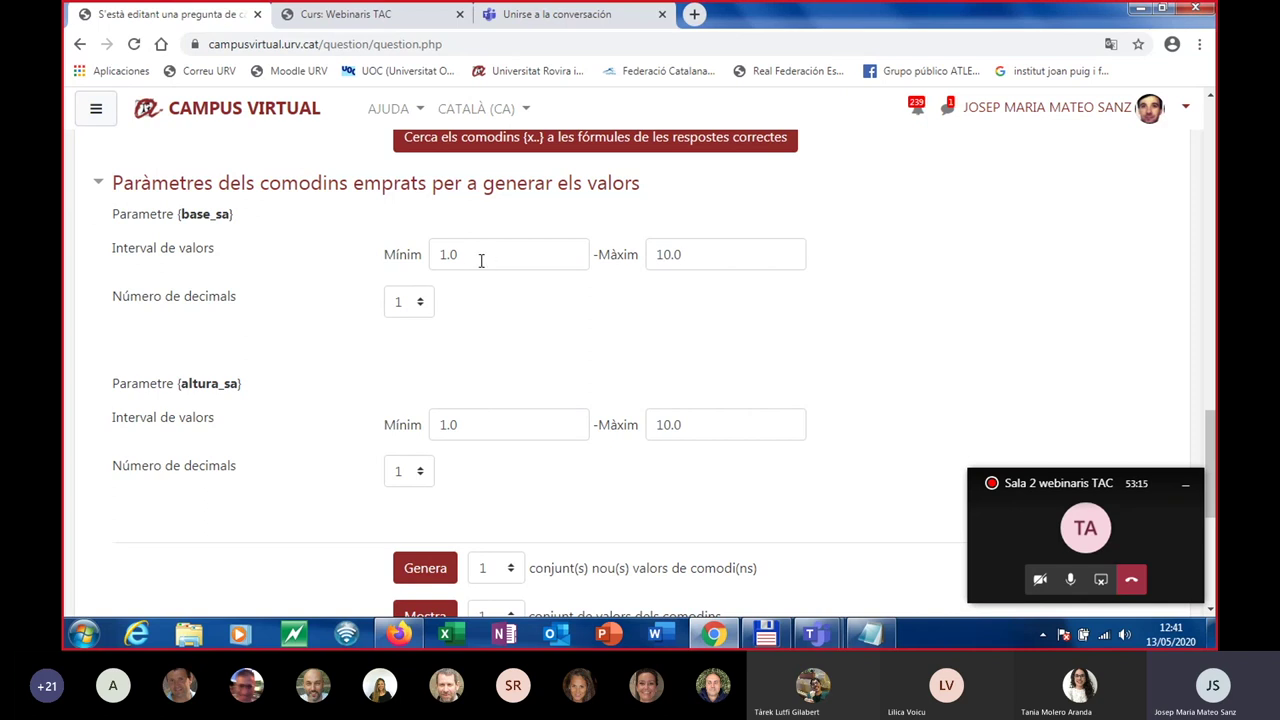
{"action": "scroll", "coordinate": [490, 318], "scroll_direction": "down", "scroll_amount": 3}
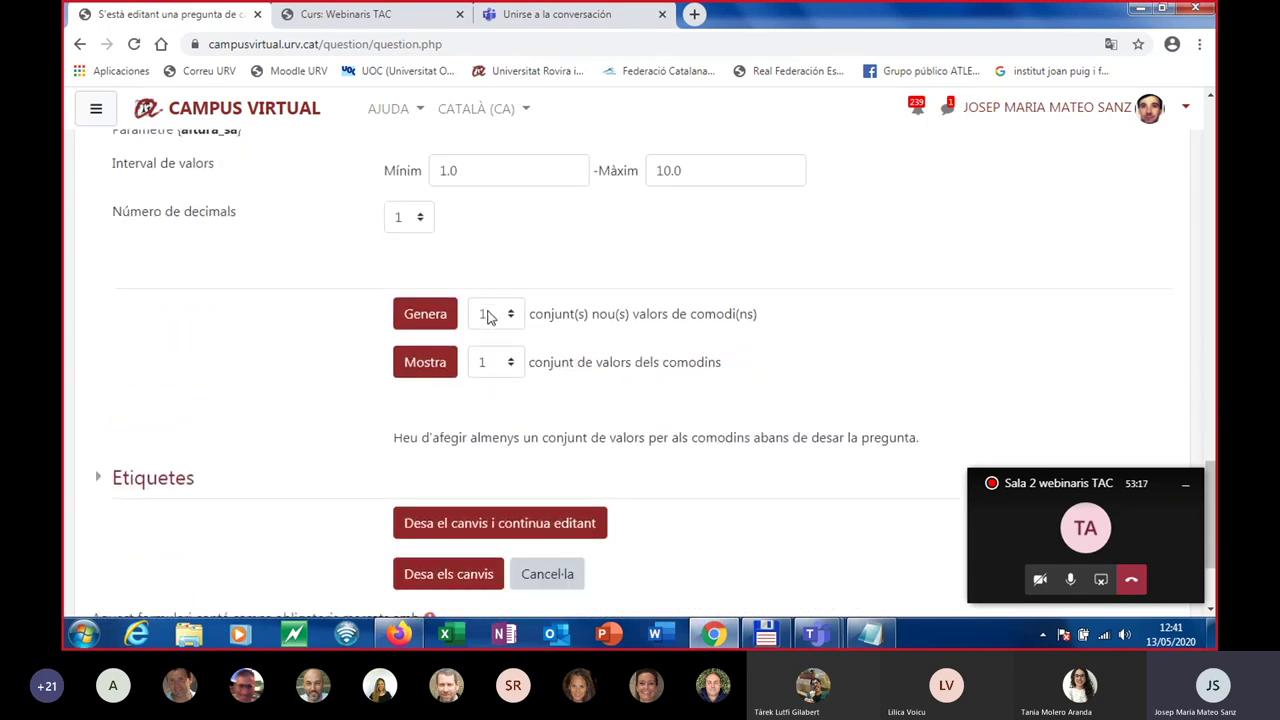
{"action": "scroll", "coordinate": [488, 316], "scroll_direction": "up", "scroll_amount": 2}
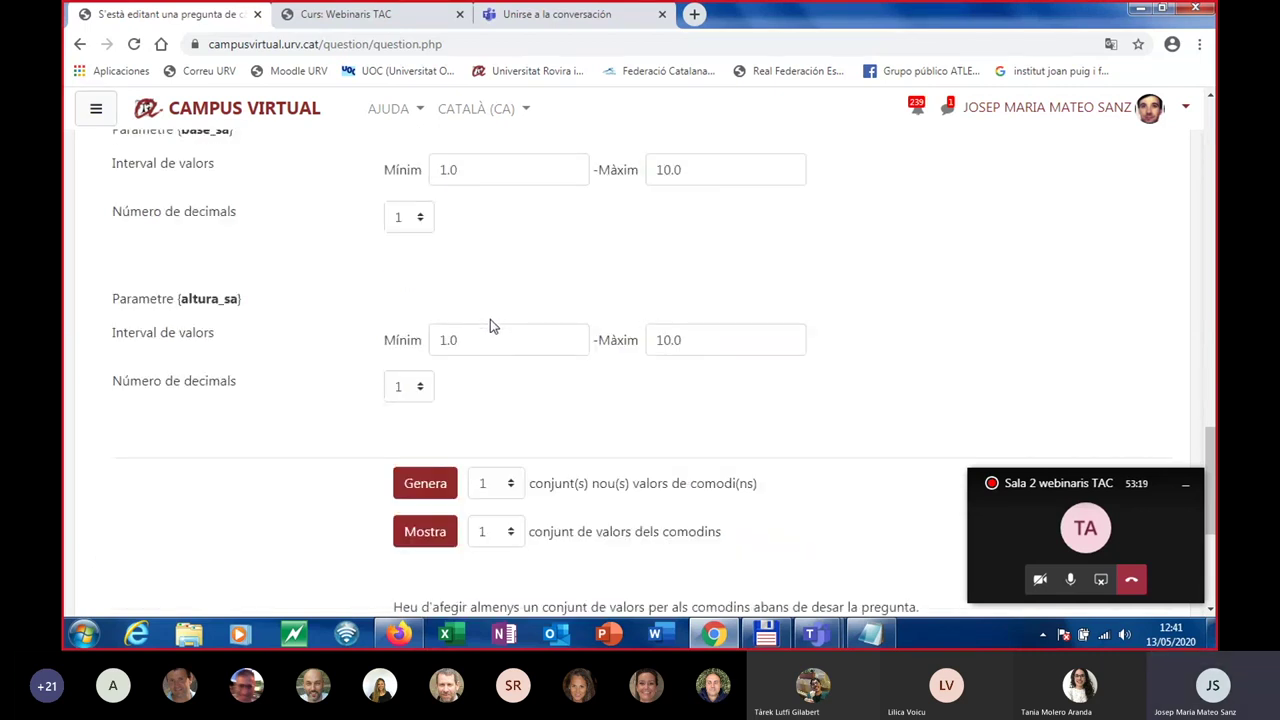
{"action": "scroll", "coordinate": [492, 328], "scroll_direction": "up", "scroll_amount": 1}
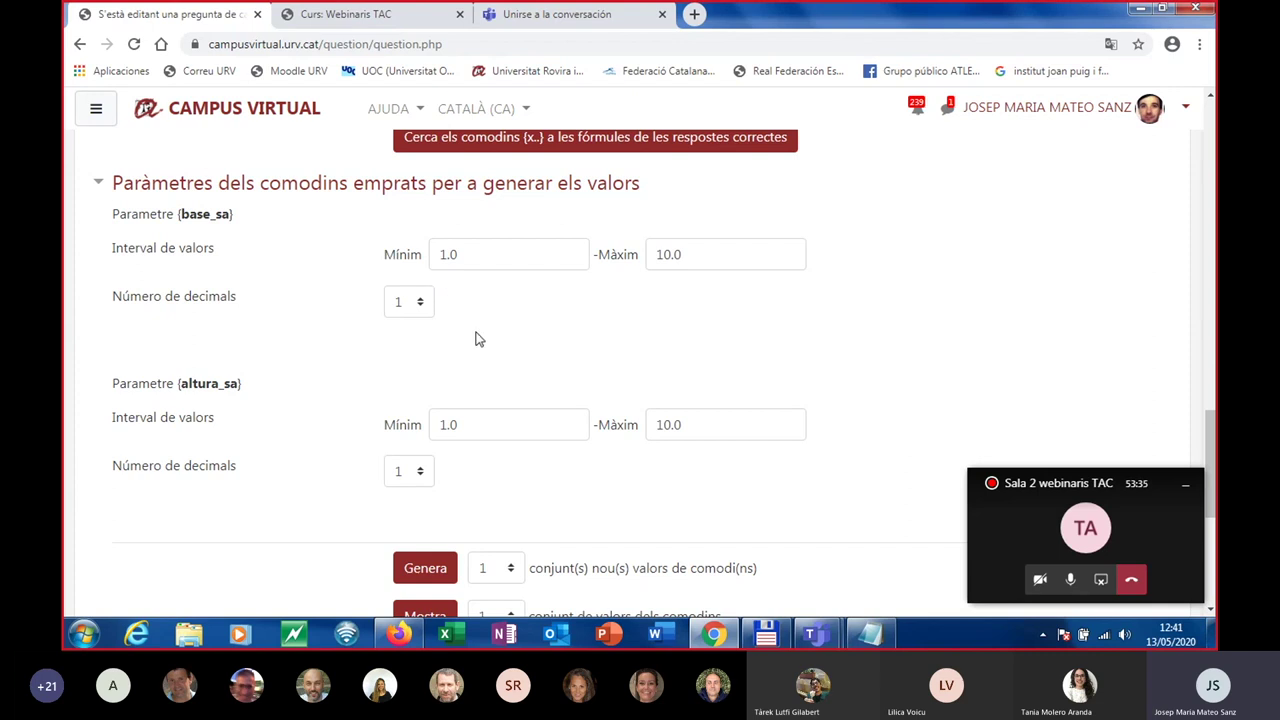
{"action": "scroll", "coordinate": [479, 336], "scroll_direction": "down", "scroll_amount": 3}
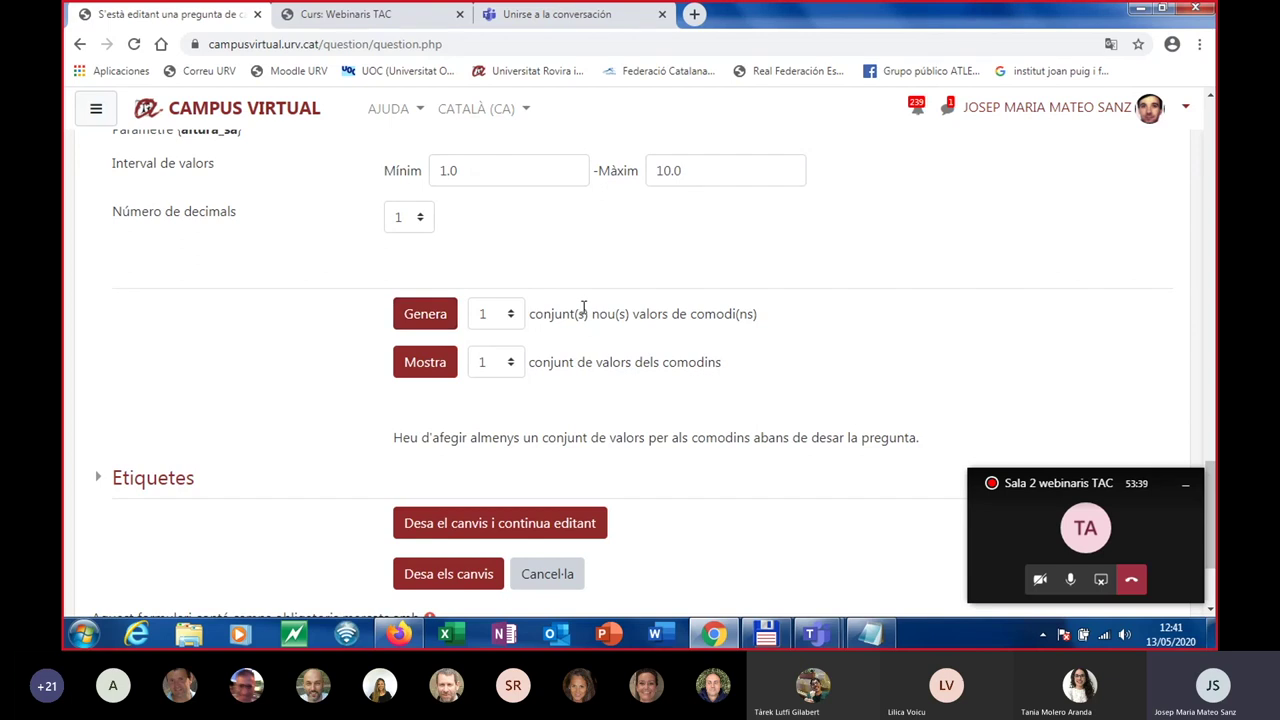
{"action": "left_click", "coordinate": [510, 318]}
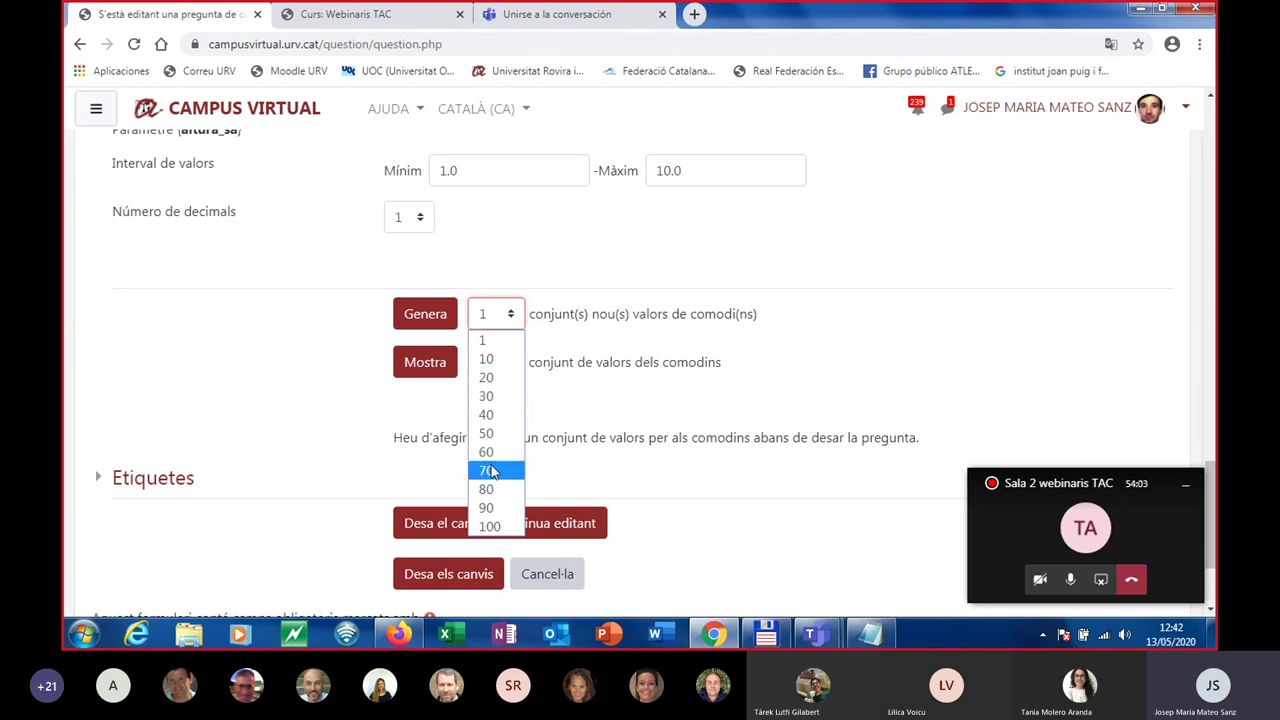
{"action": "left_click", "coordinate": [492, 360]}
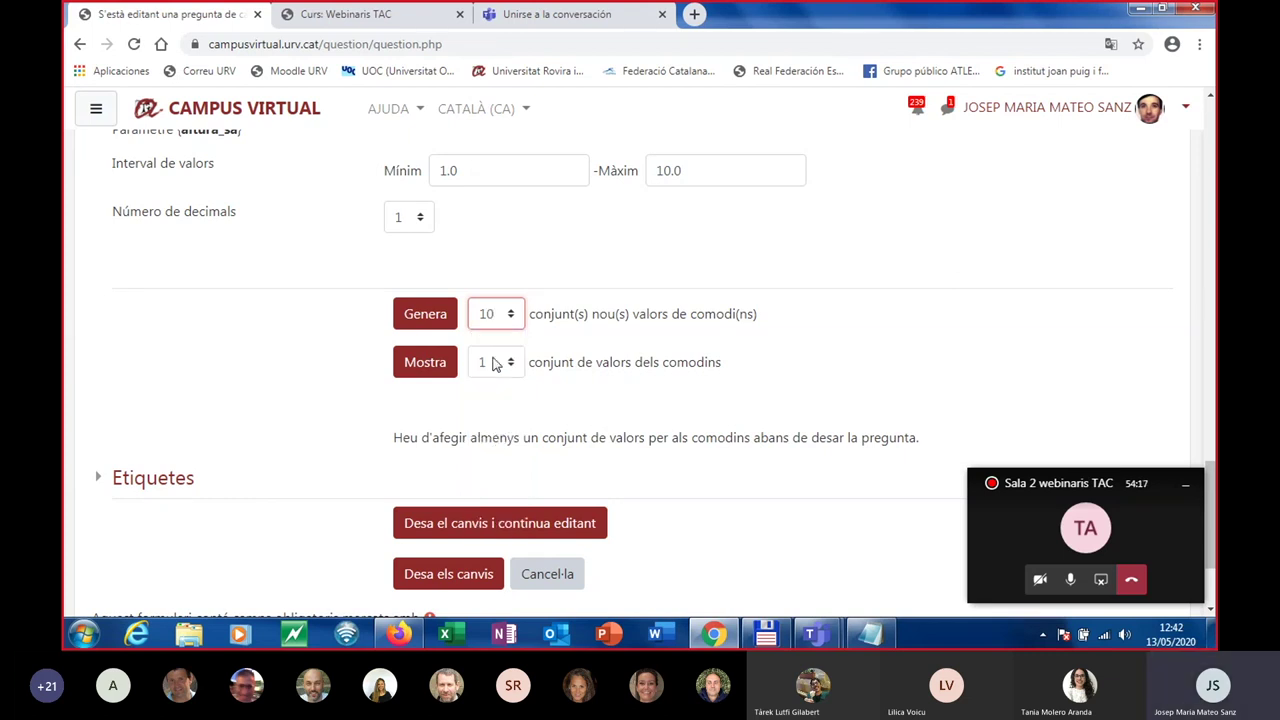
{"action": "left_click", "coordinate": [437, 316]}
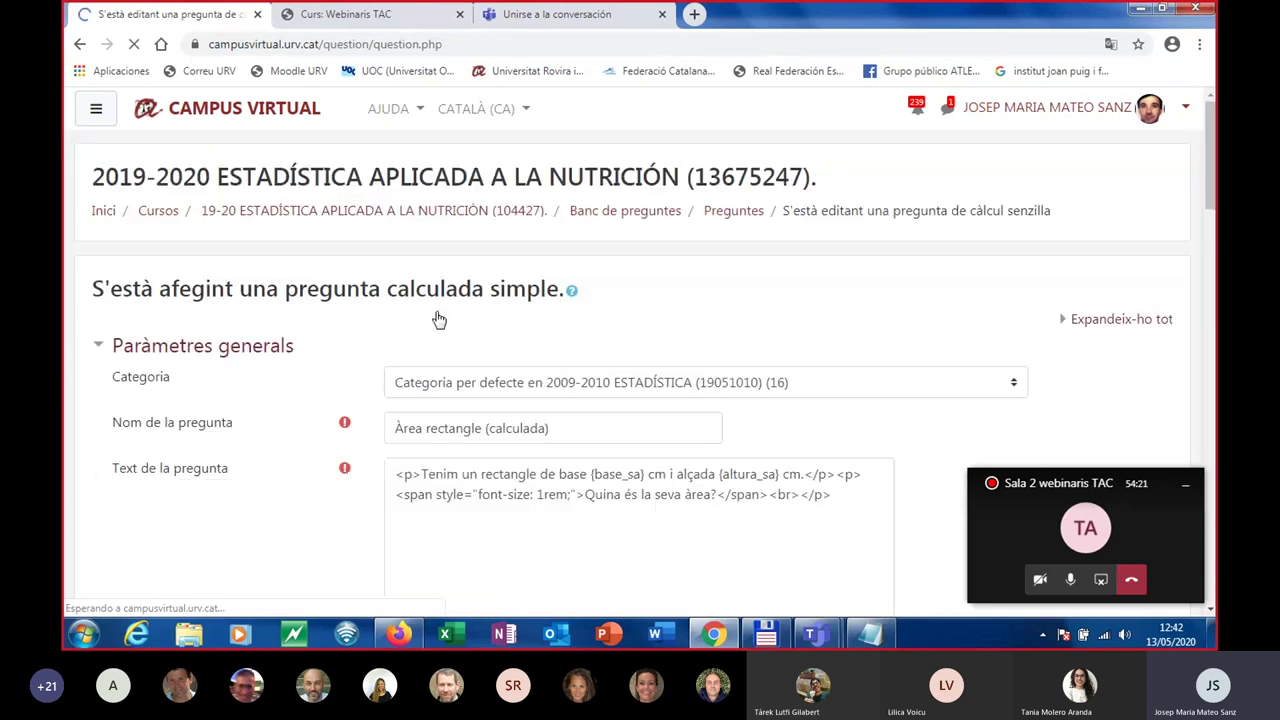
Display 1 set of wildcard values and expand the Valors dels comodins section to see its calculated answer.
{"action": "scroll", "coordinate": [500, 360], "scroll_direction": "down", "scroll_amount": 10}
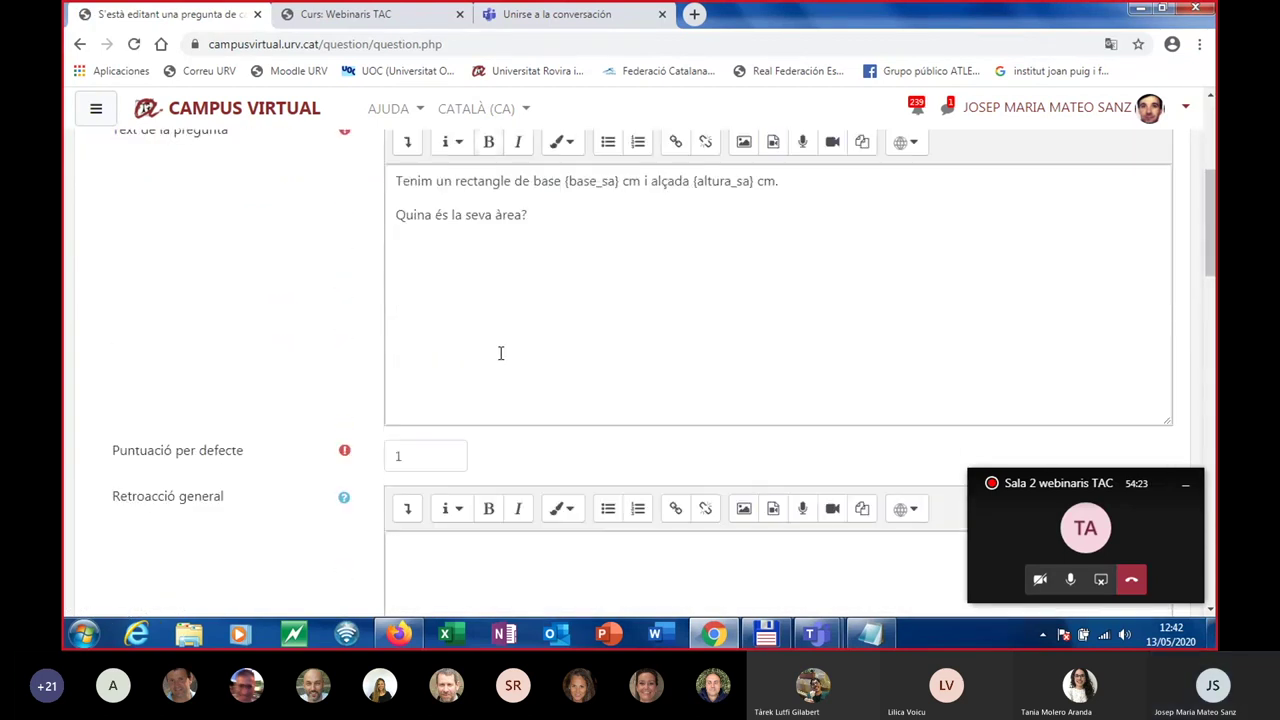
{"action": "scroll", "coordinate": [508, 365], "scroll_direction": "down", "scroll_amount": 4}
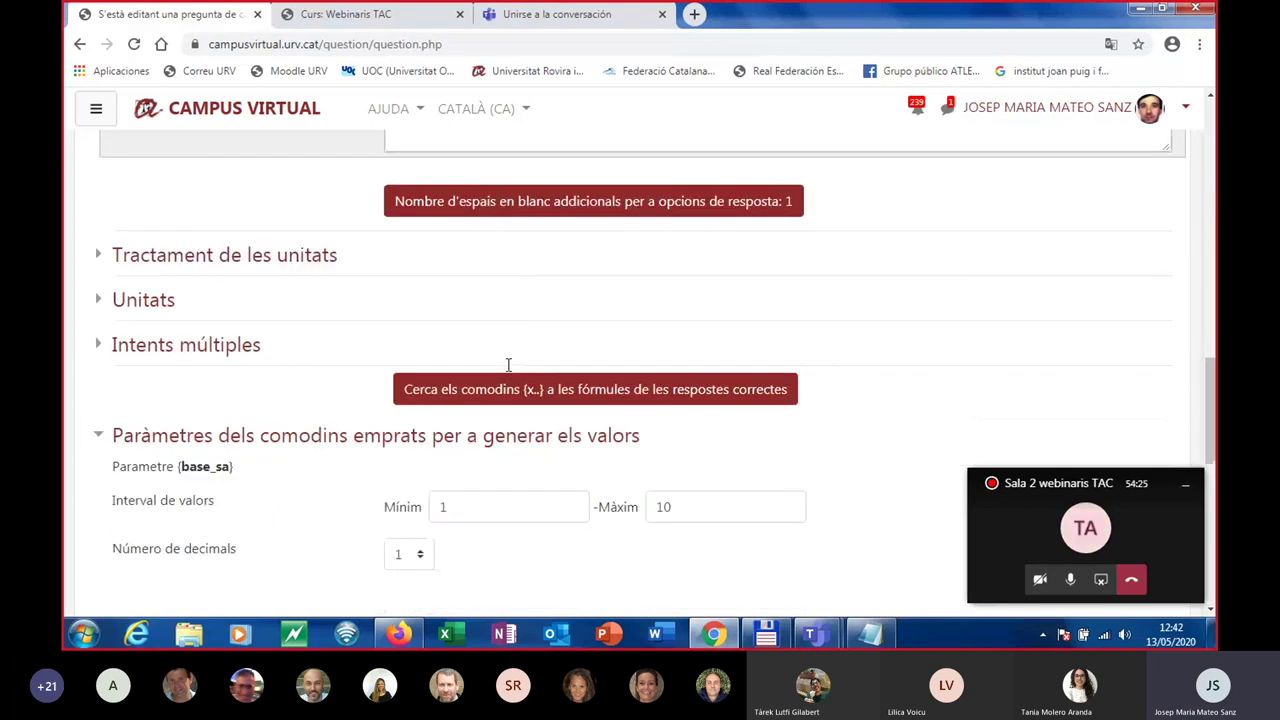
{"action": "scroll", "coordinate": [518, 341], "scroll_direction": "down", "scroll_amount": 5}
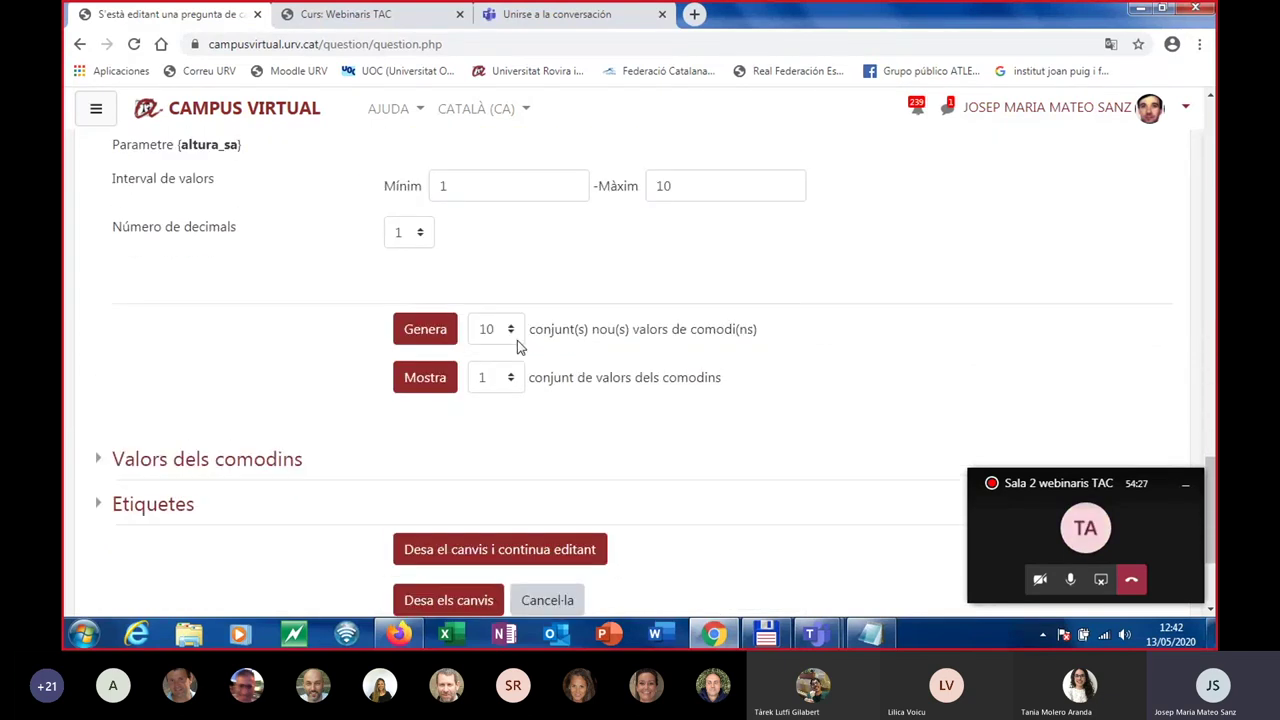
{"action": "scroll", "coordinate": [516, 345], "scroll_direction": "up", "scroll_amount": 2}
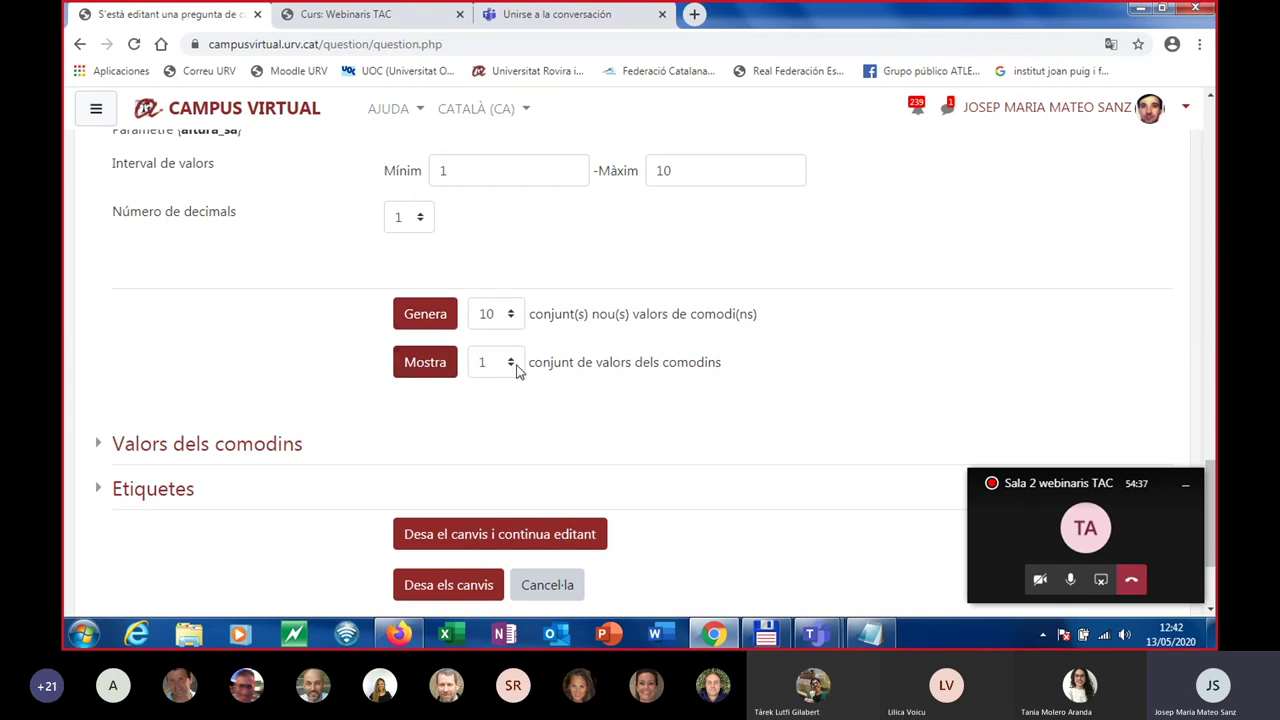
{"action": "left_click", "coordinate": [425, 365]}
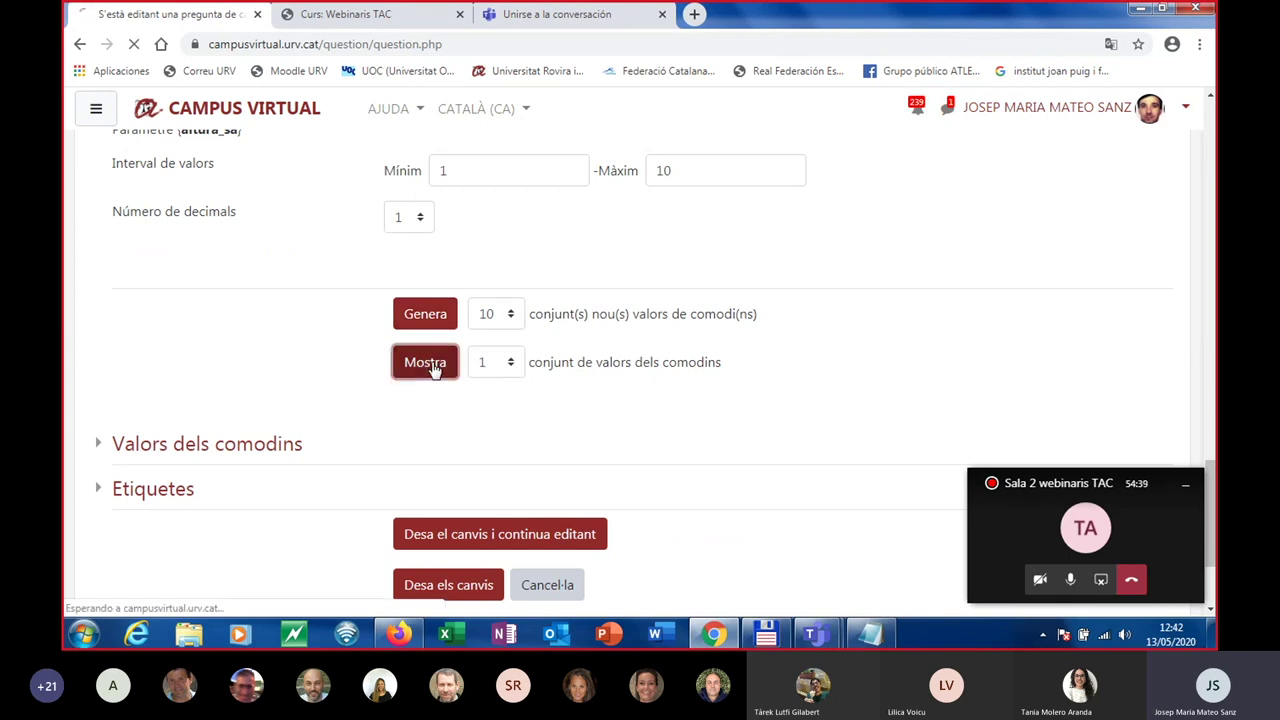
{"action": "scroll", "coordinate": [360, 395], "scroll_direction": "down", "scroll_amount": 20}
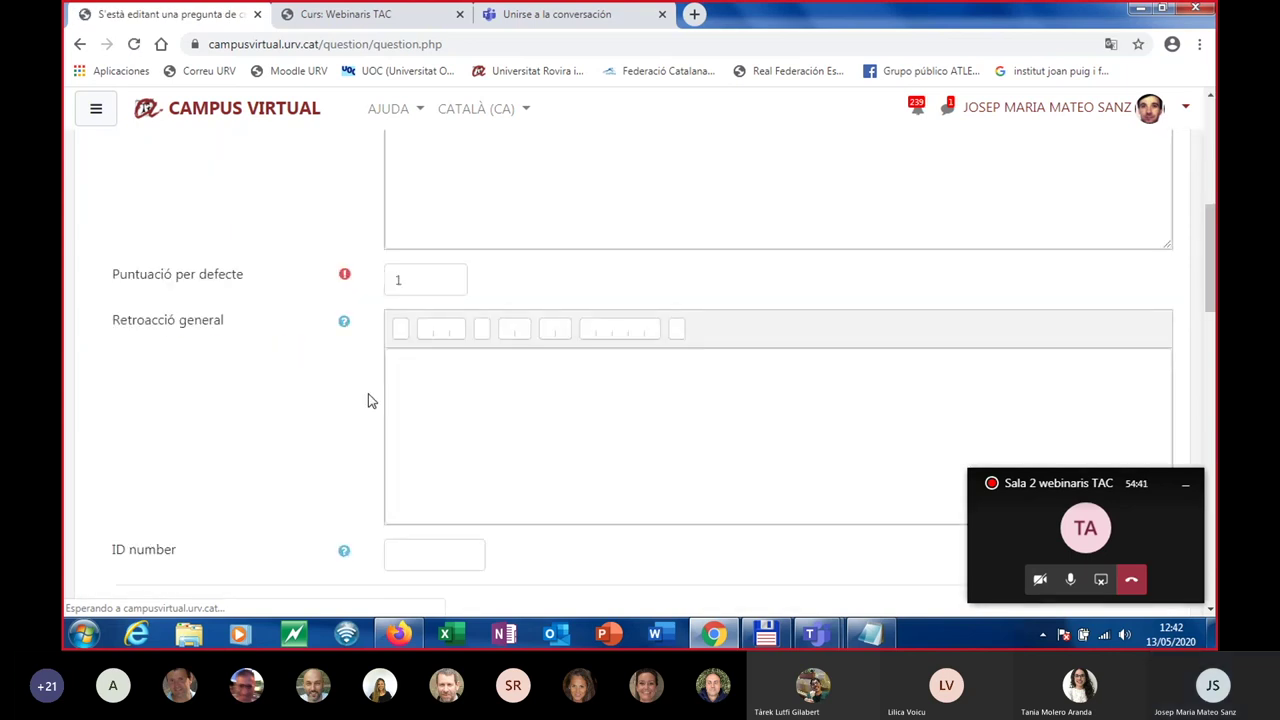
{"action": "scroll", "coordinate": [375, 410], "scroll_direction": "down", "scroll_amount": 3}
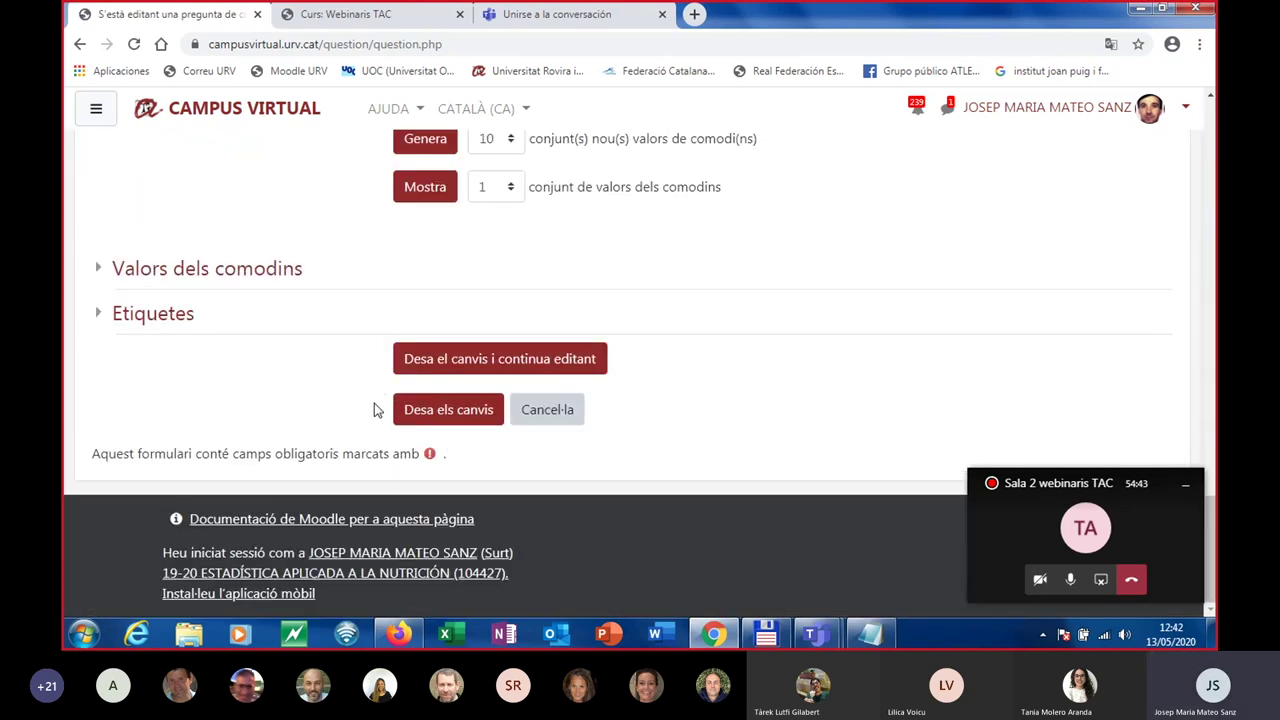
{"action": "left_click", "coordinate": [218, 270]}
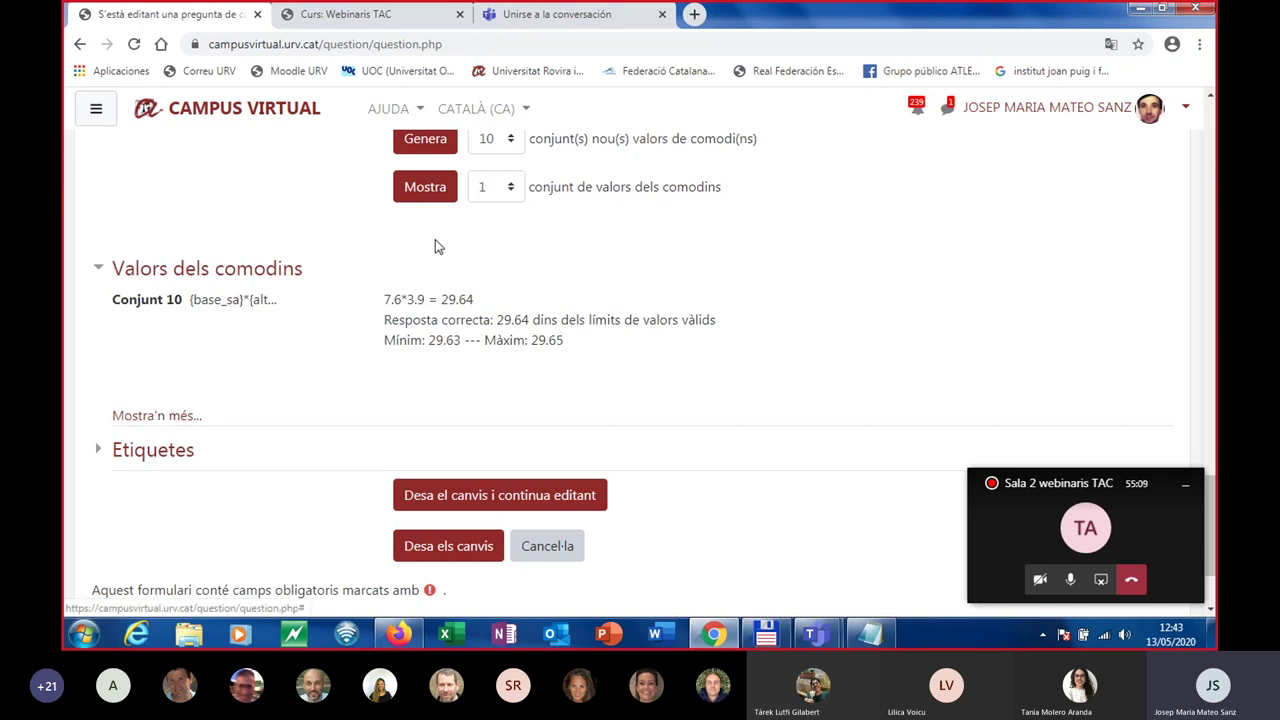
Show the additional fields of the displayed set and check its individual {base_sa} and {altura_sa} values.
{"action": "left_click", "coordinate": [160, 418]}
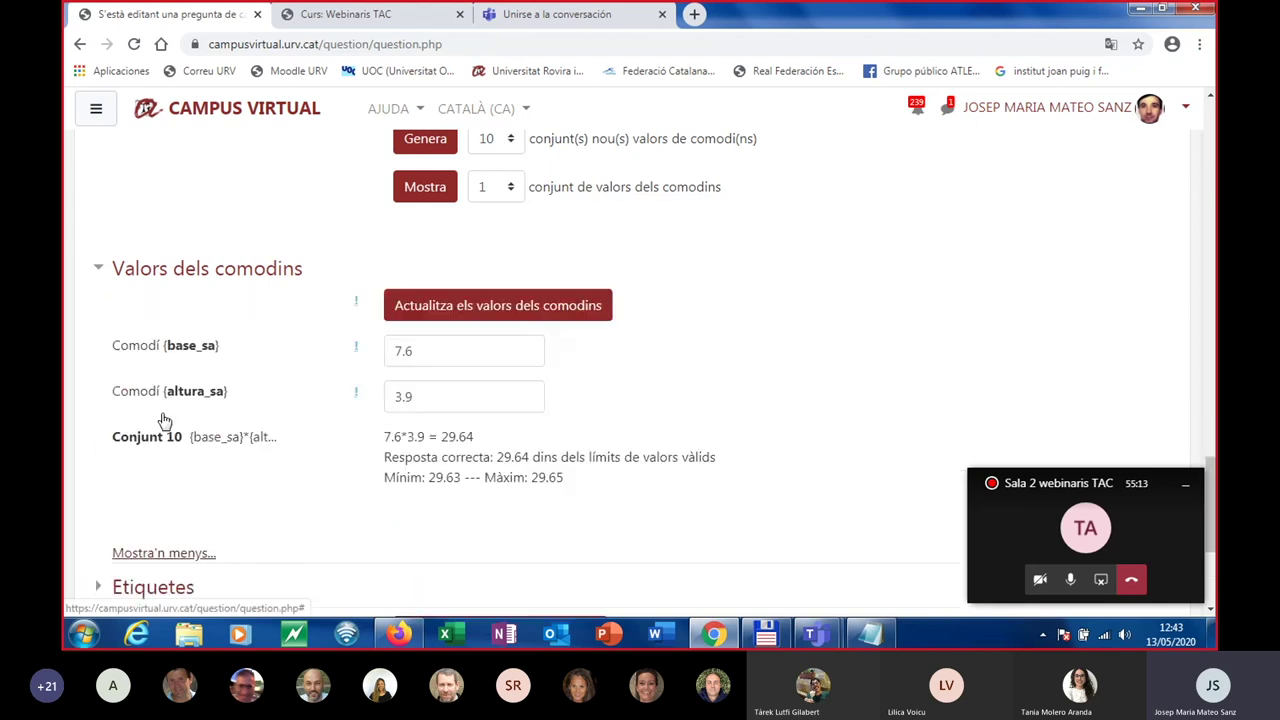
{"action": "scroll", "coordinate": [320, 367], "scroll_direction": "down", "scroll_amount": 1}
{"action": "scroll", "coordinate": [320, 367], "scroll_direction": "down", "scroll_amount": 1}
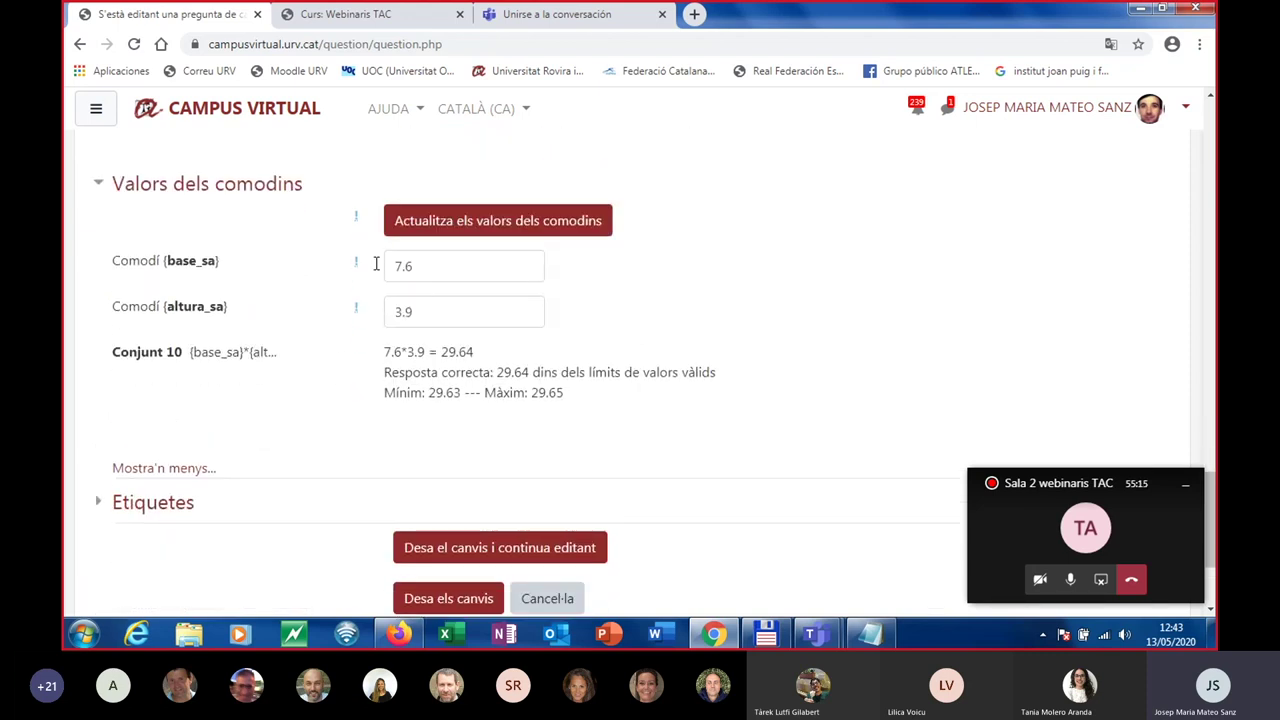
{"action": "left_click", "coordinate": [407, 258]}
{"action": "left_click_drag", "start_coordinate": [407, 258], "coordinate": [386, 266]}
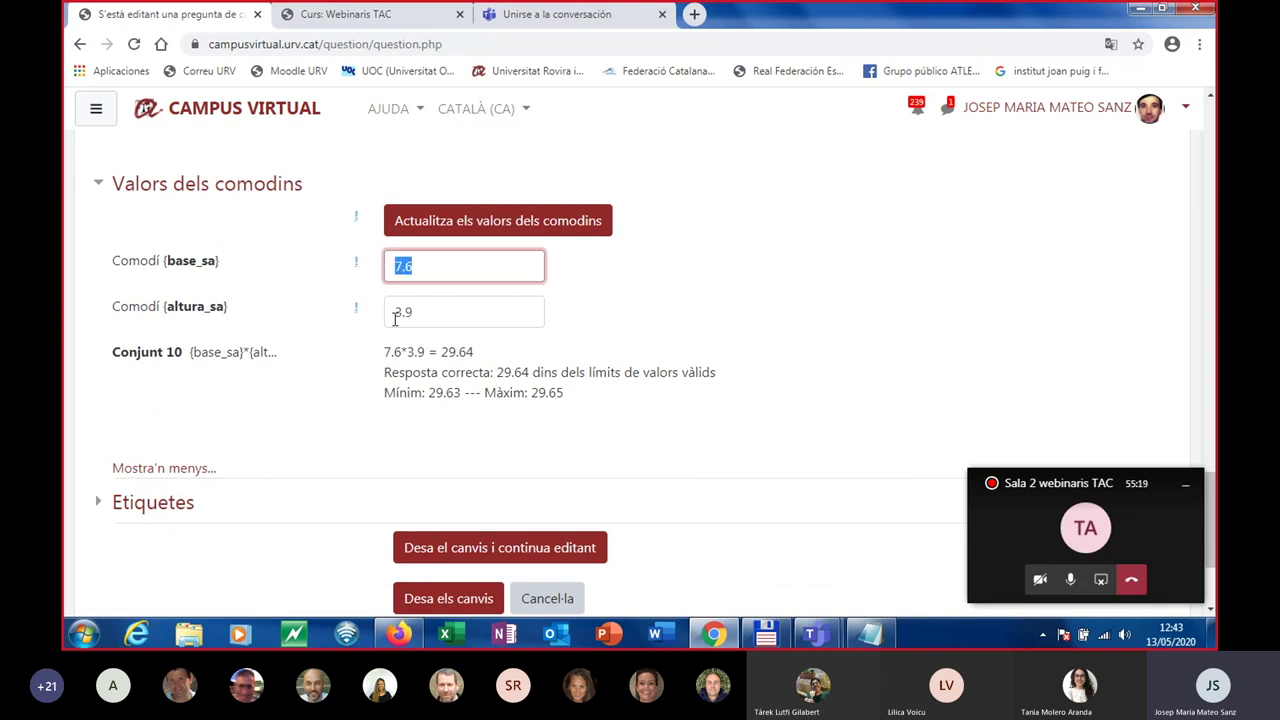
{"action": "left_click_drag", "start_coordinate": [427, 314], "coordinate": [389, 310]}
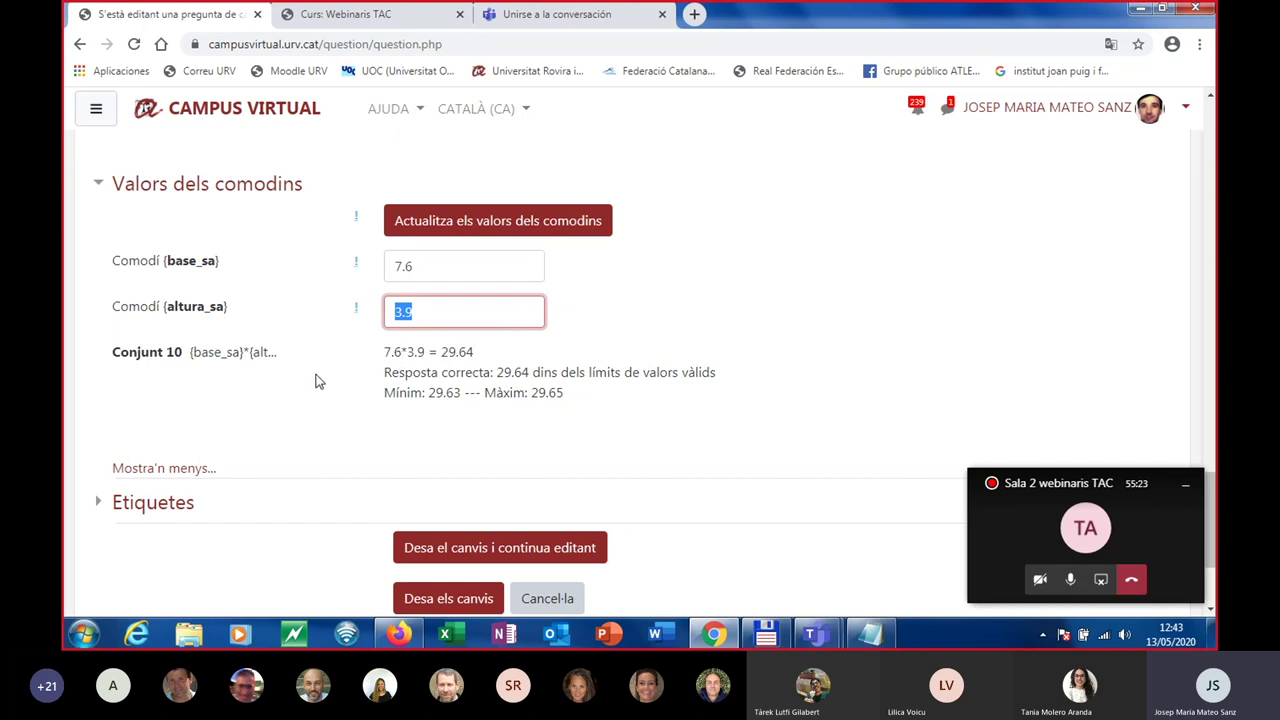
Display 10 sets of wildcard values and review the values and calculated answers listed for them.
{"action": "scroll", "coordinate": [330, 366], "scroll_direction": "up", "scroll_amount": 1}
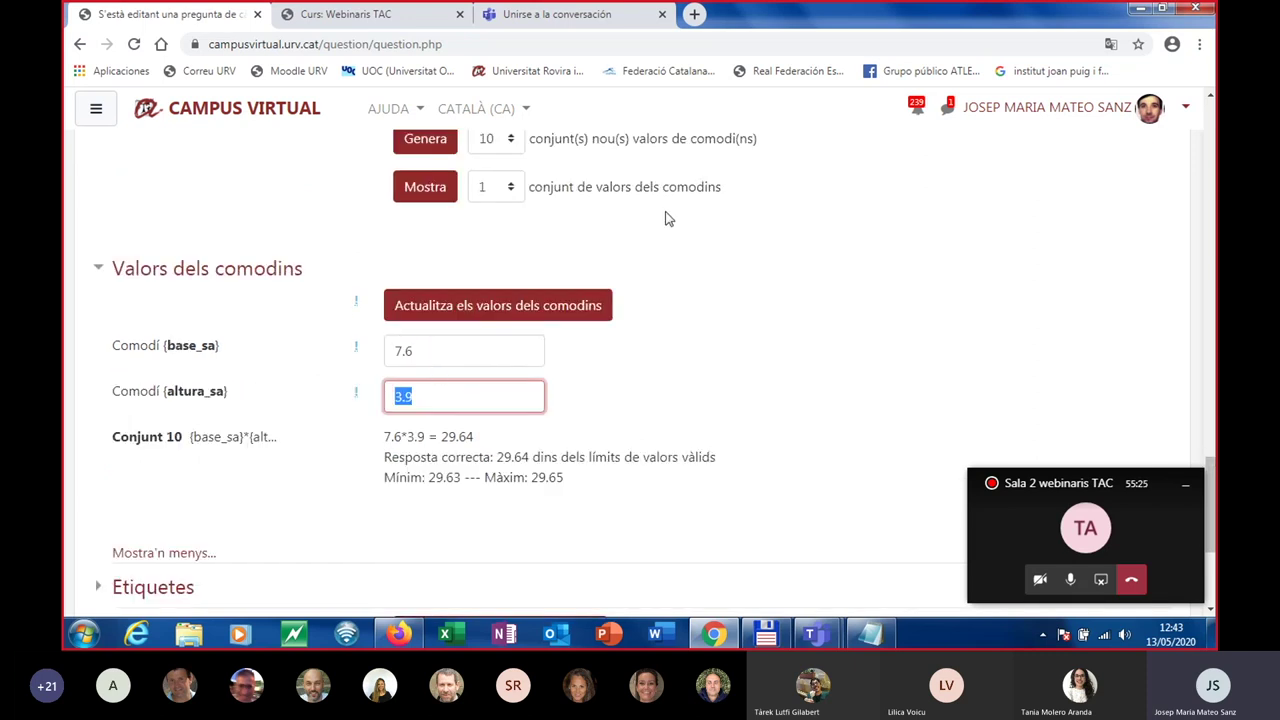
{"action": "left_click", "coordinate": [512, 193]}
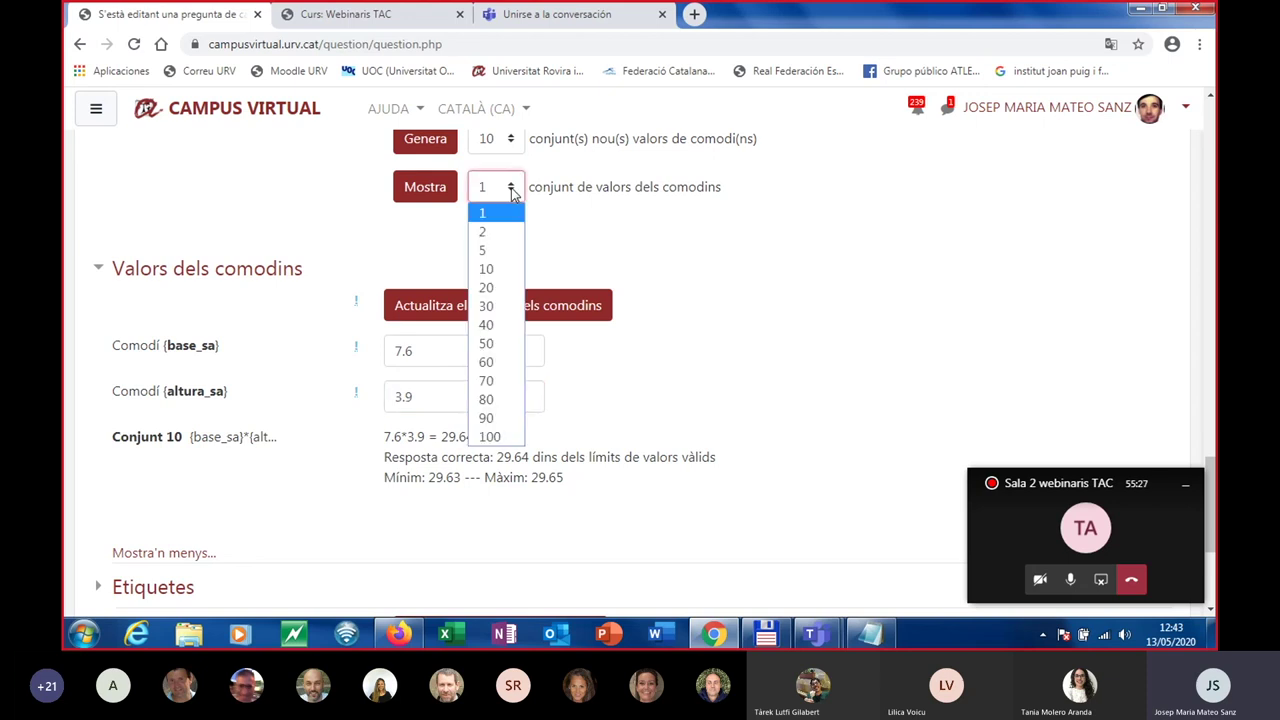
{"action": "left_click", "coordinate": [486, 270]}
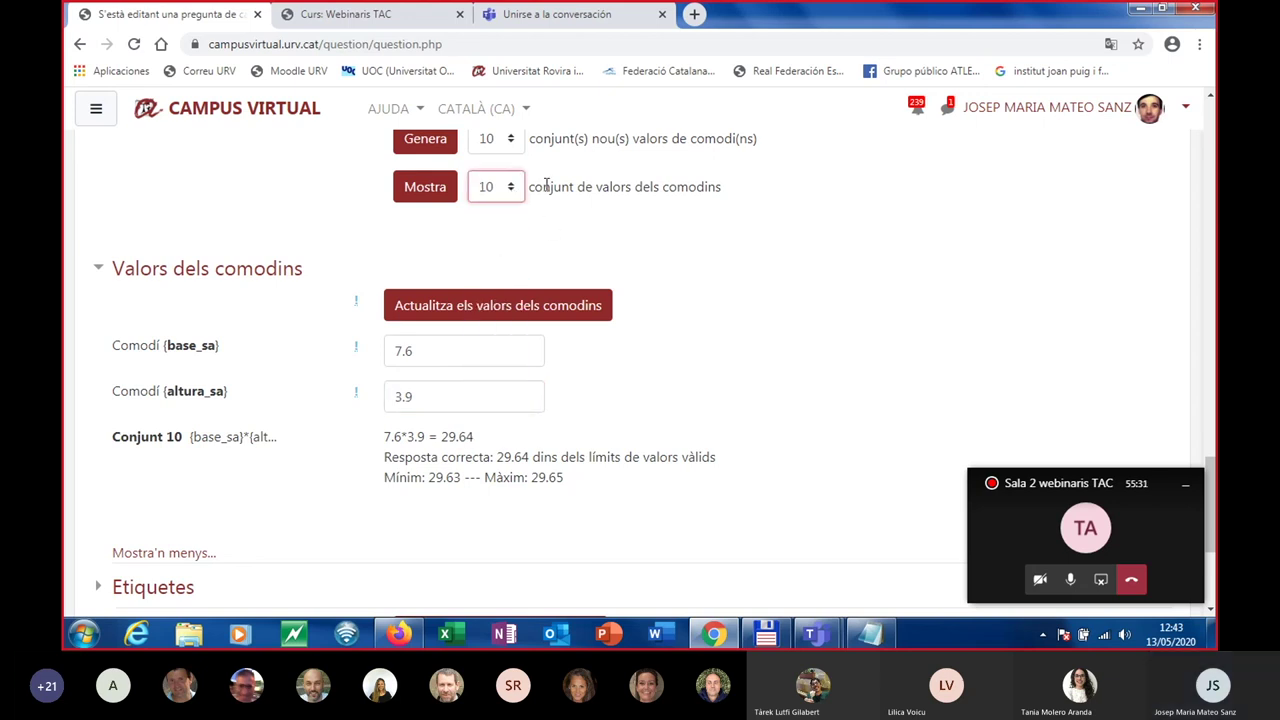
{"action": "left_click", "coordinate": [432, 190]}
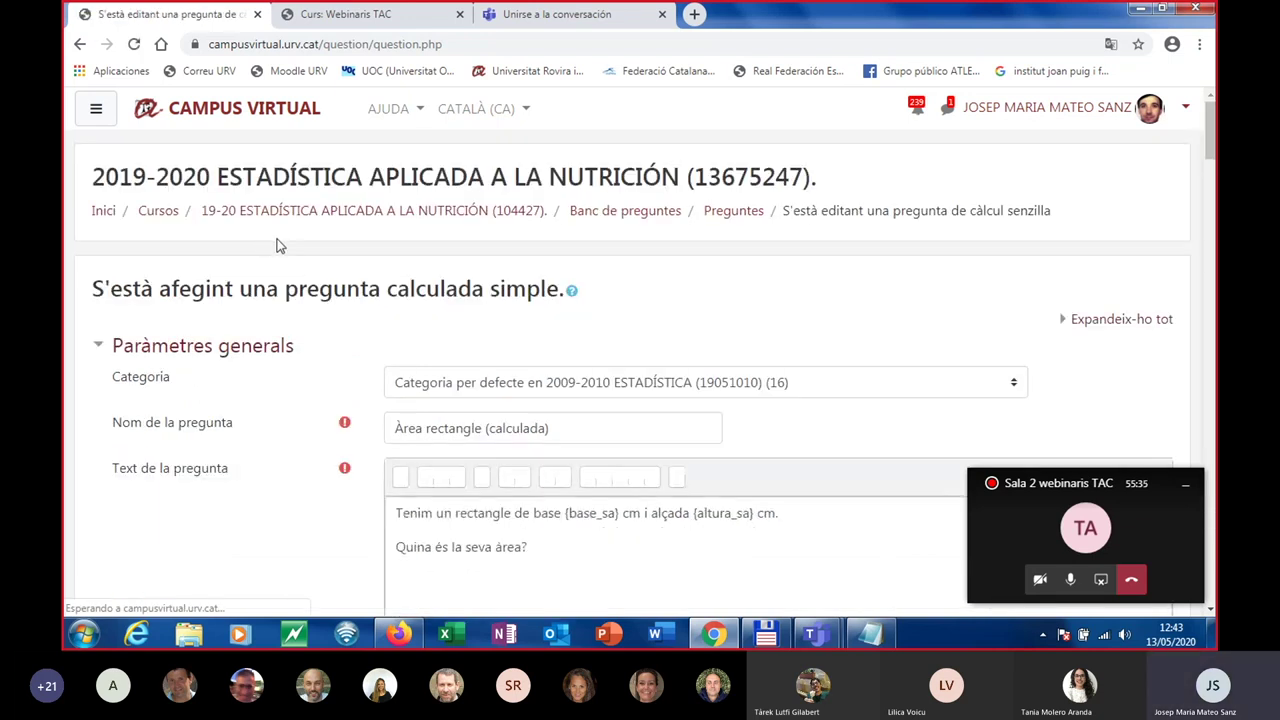
{"action": "scroll", "coordinate": [360, 300], "scroll_direction": "down", "scroll_amount": 10}
{"action": "scroll", "coordinate": [374, 305], "scroll_direction": "down", "scroll_amount": 15}
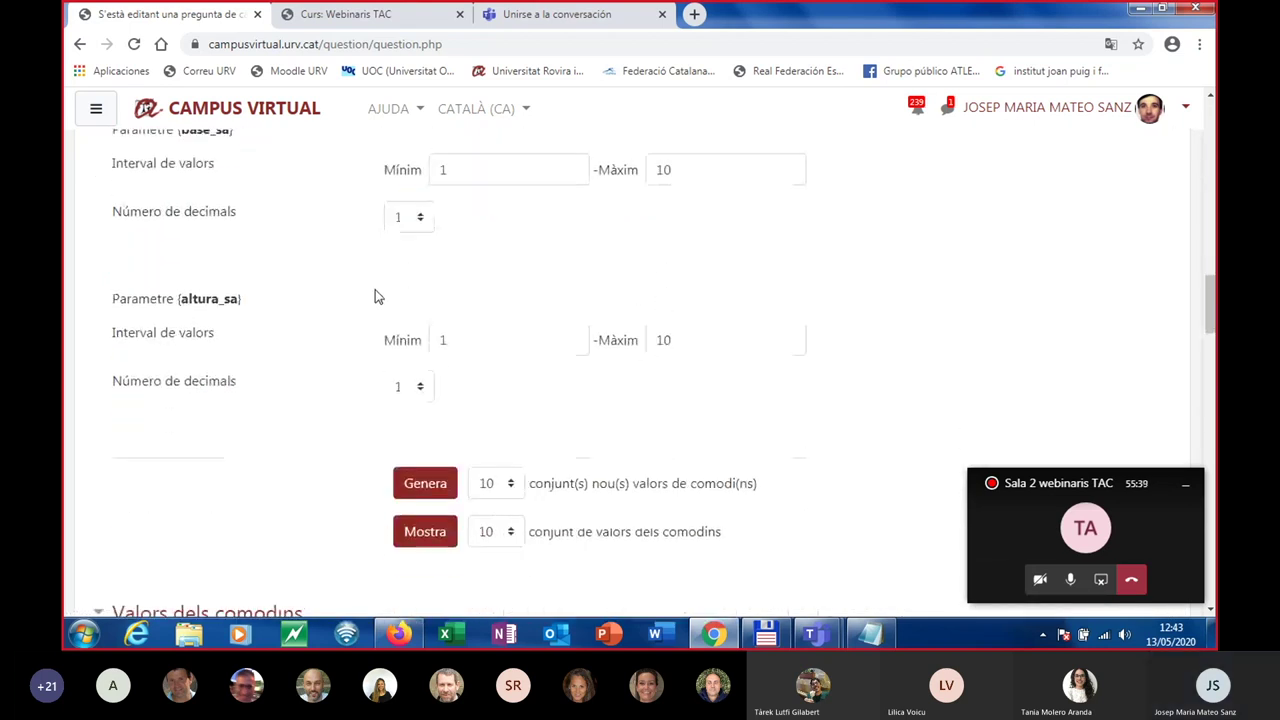
{"action": "scroll", "coordinate": [377, 297], "scroll_direction": "down", "scroll_amount": 4}
{"action": "scroll", "coordinate": [377, 300], "scroll_direction": "down", "scroll_amount": 1}
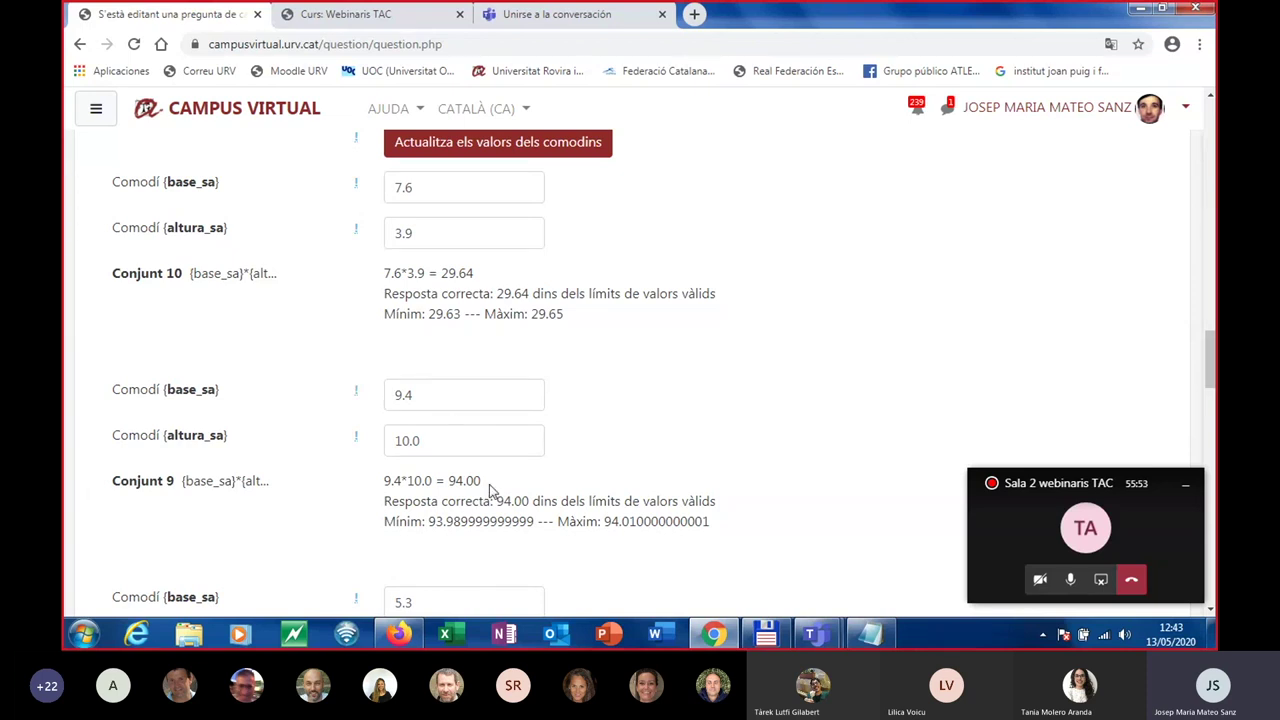
Examine the base, height and calculated area in each of the 10 wildcard value sets.
{"action": "scroll", "coordinate": [500, 445], "scroll_direction": "down", "scroll_amount": 2}
{"action": "scroll", "coordinate": [500, 445], "scroll_direction": "down", "scroll_amount": 6}
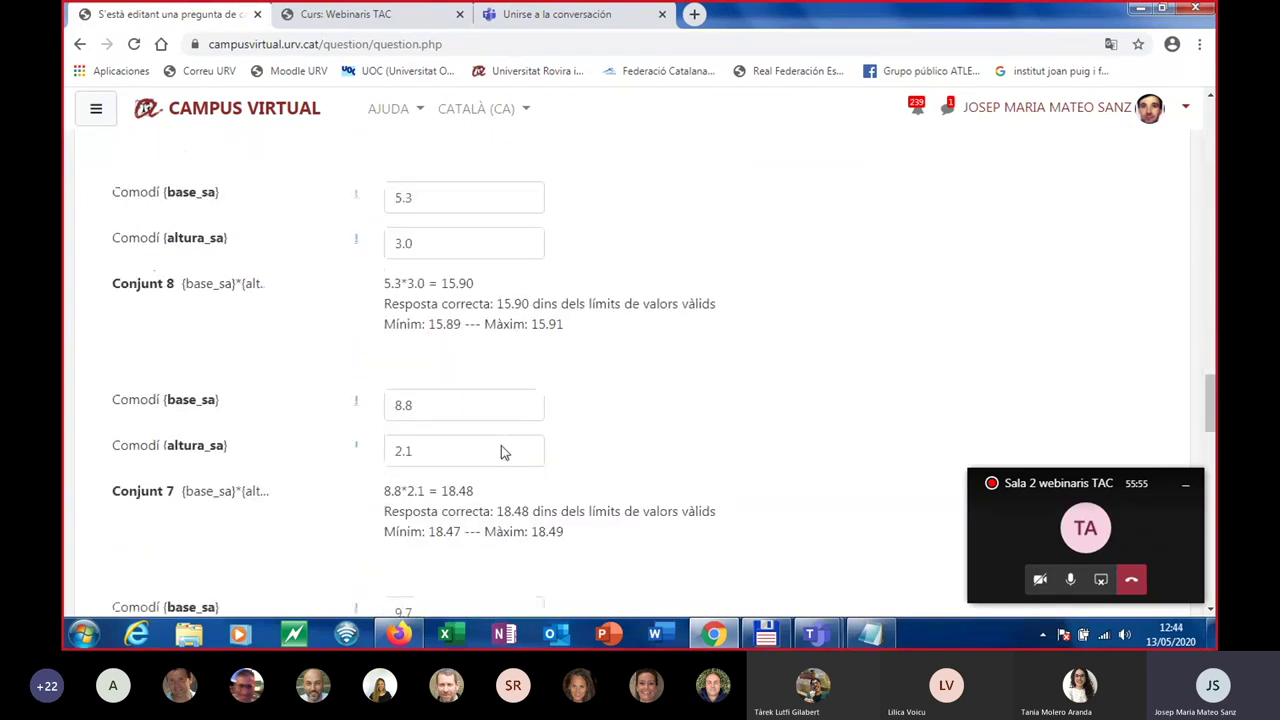
{"action": "scroll", "coordinate": [494, 437], "scroll_direction": "down", "scroll_amount": 7}
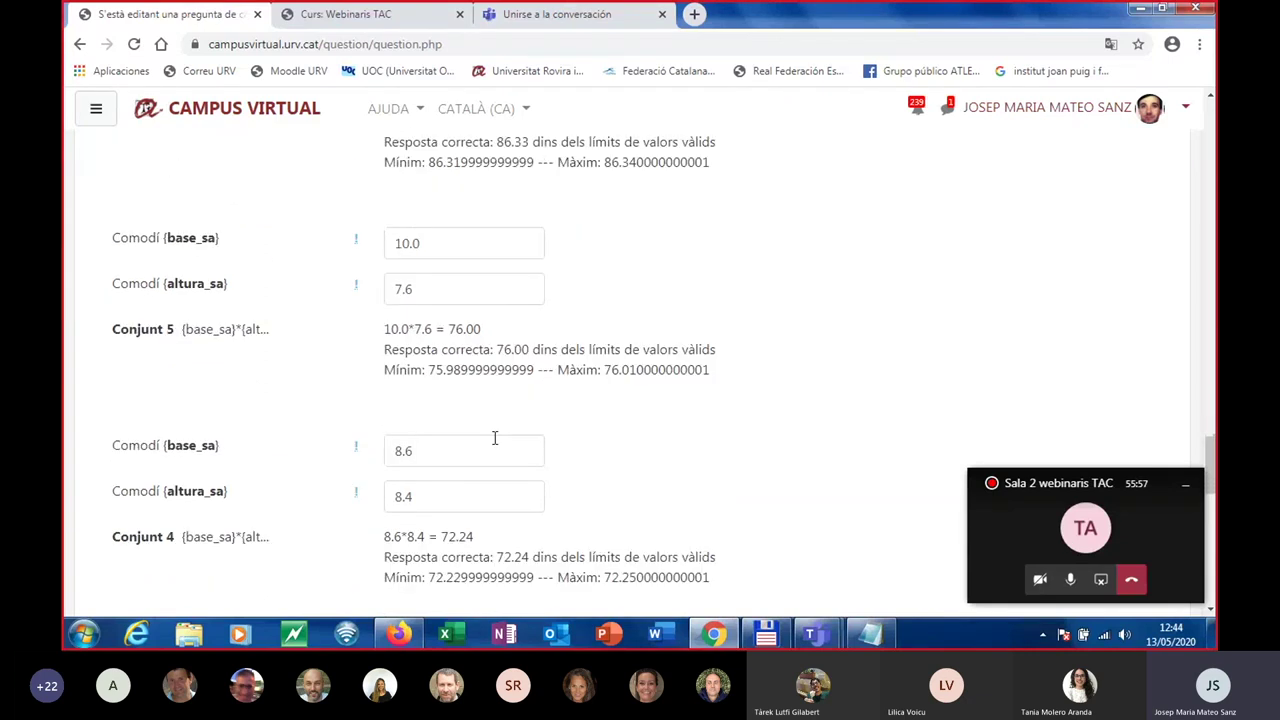
{"action": "scroll", "coordinate": [494, 447], "scroll_direction": "down", "scroll_amount": 3}
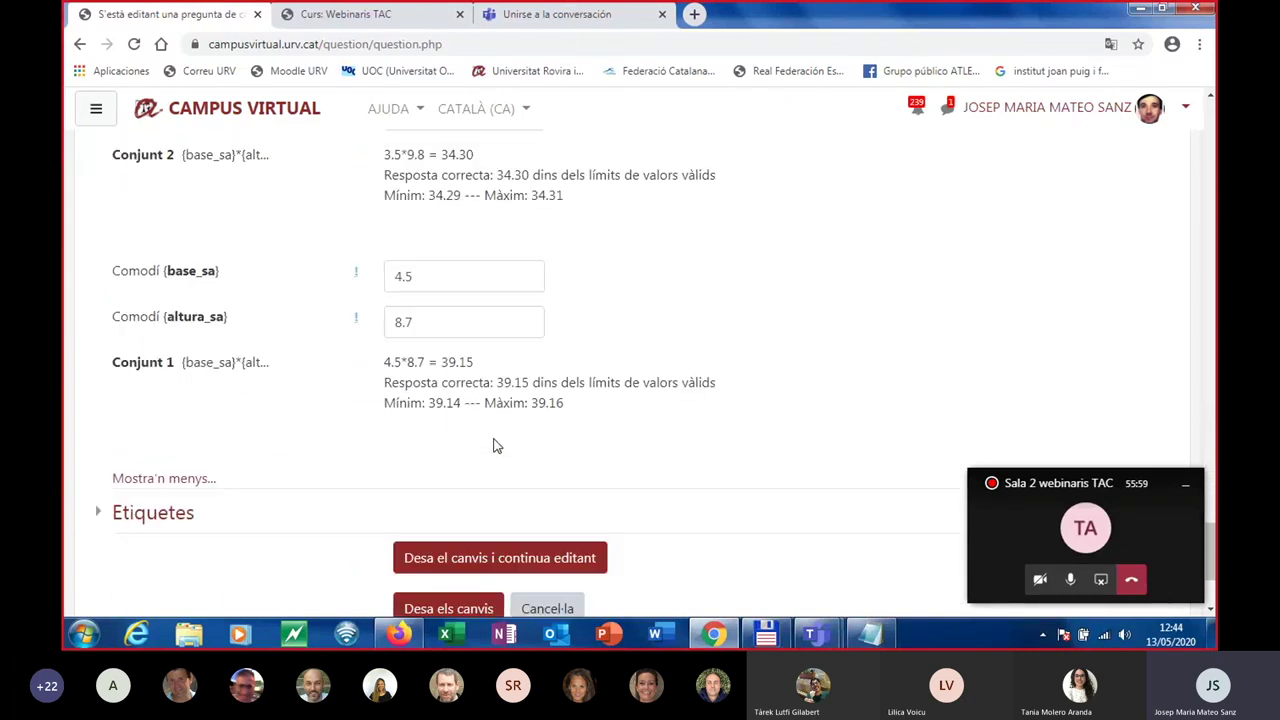
{"action": "scroll", "coordinate": [460, 390], "scroll_direction": "up", "scroll_amount": 9}
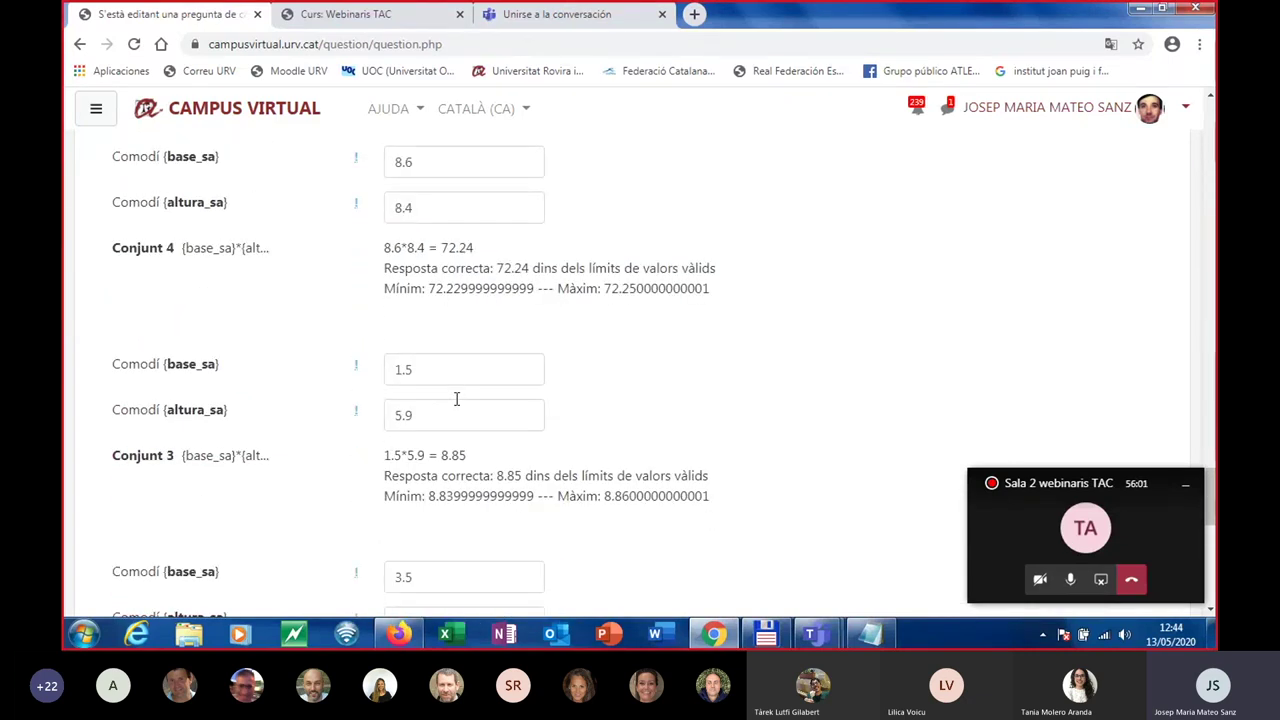
{"action": "scroll", "coordinate": [446, 383], "scroll_direction": "up", "scroll_amount": 6}
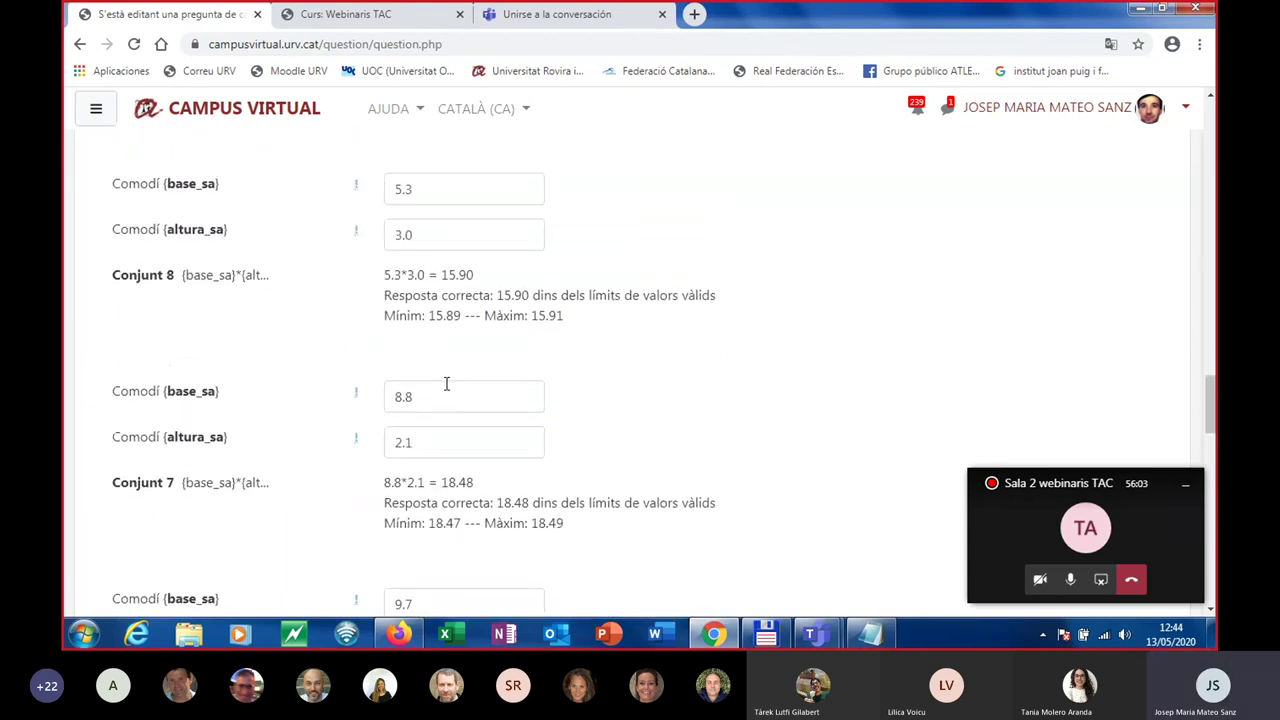
{"action": "scroll", "coordinate": [446, 383], "scroll_direction": "up", "scroll_amount": 6}
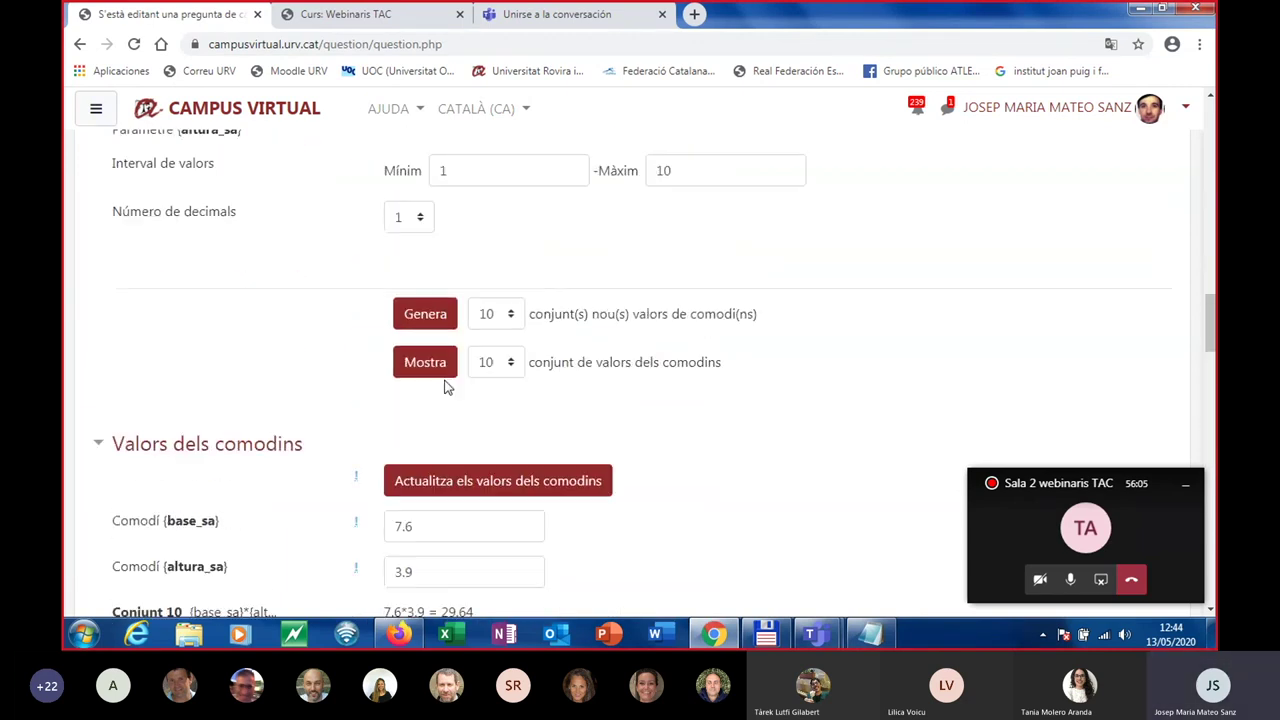
Set the {base_sa} value of Conjunt 10 to 7.7, update the wildcard values and check the recalculated answer.
{"action": "scroll", "coordinate": [446, 388], "scroll_direction": "down", "scroll_amount": 3}
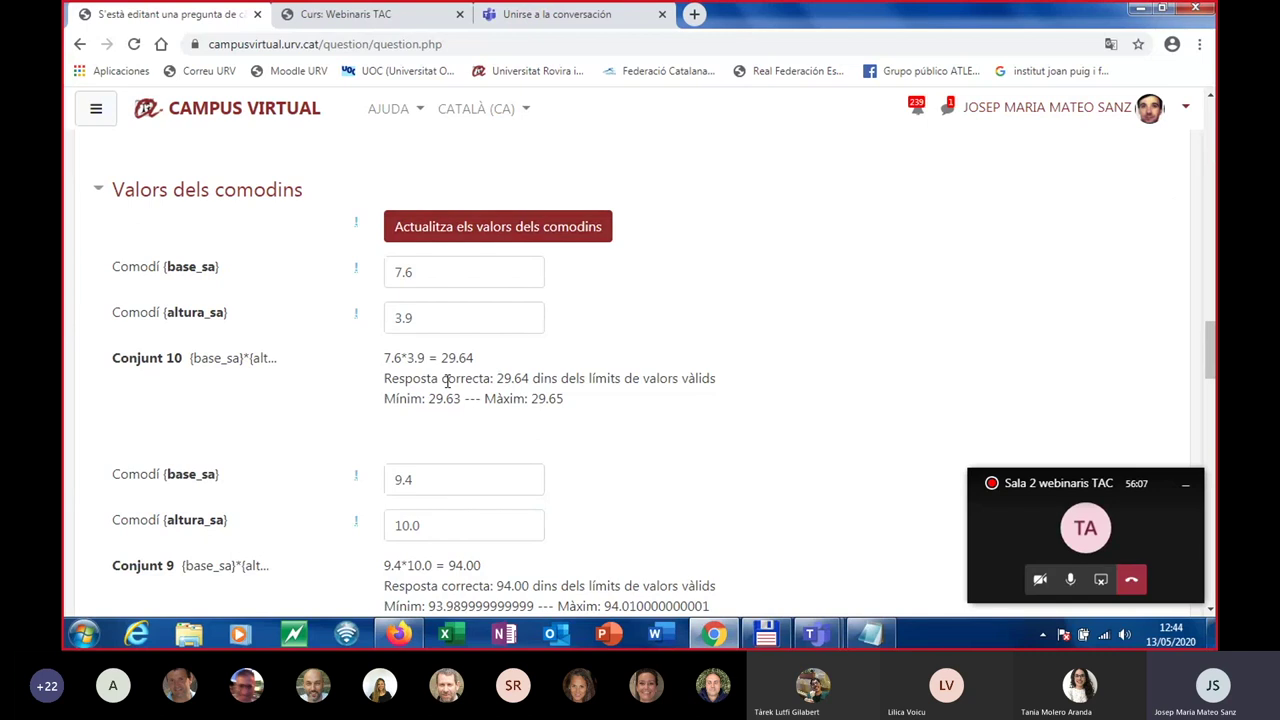
{"action": "left_click", "coordinate": [437, 272]}
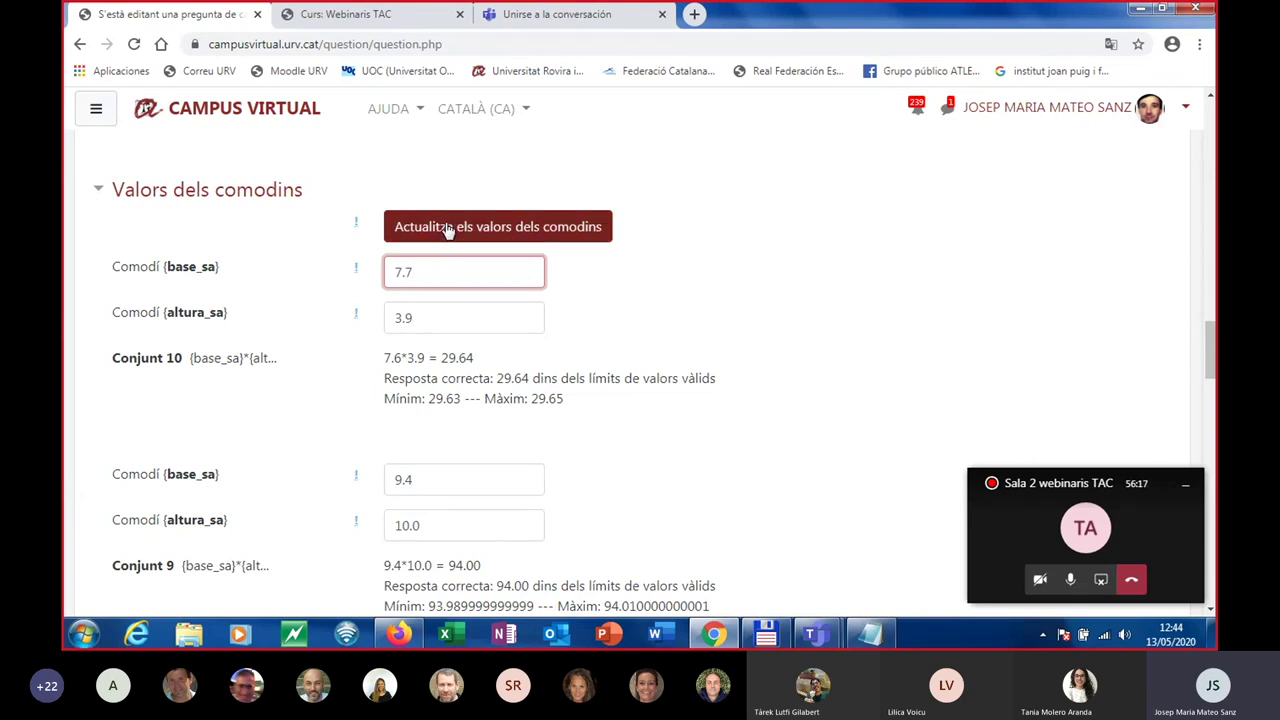
{"action": "left_click", "coordinate": [450, 229]}
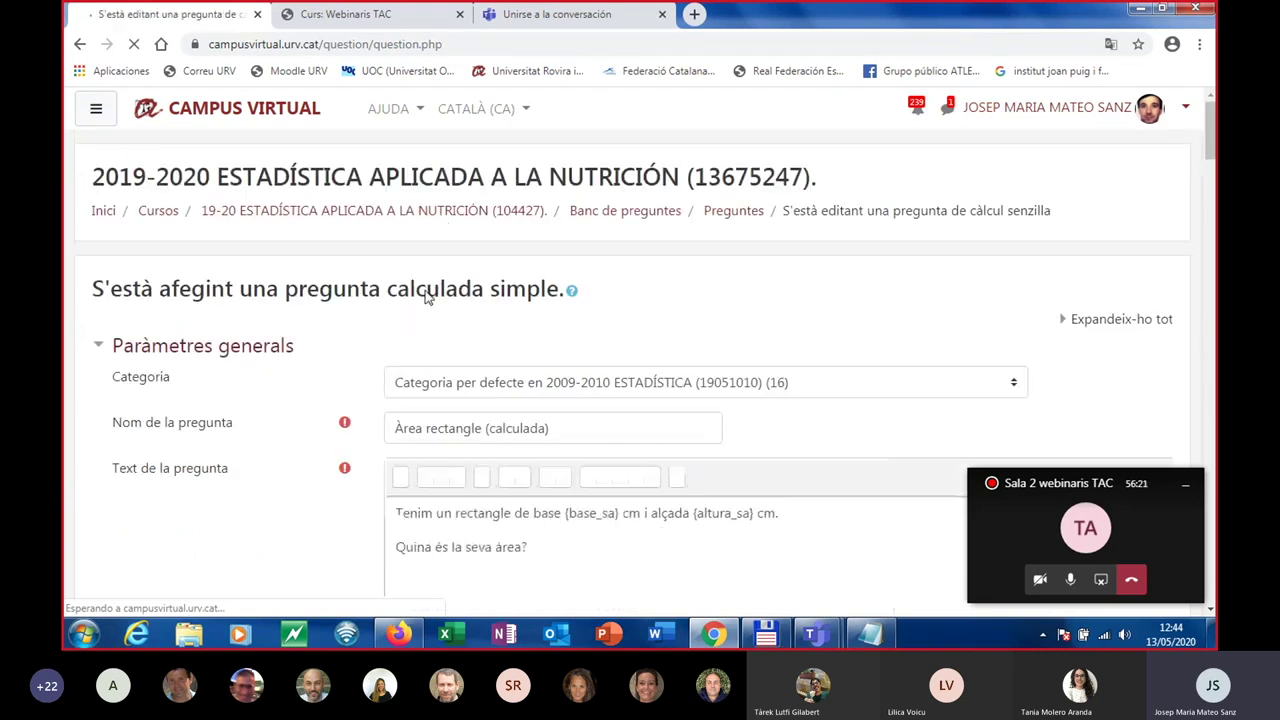
{"action": "scroll", "coordinate": [425, 295], "scroll_direction": "down", "scroll_amount": 5}
{"action": "scroll", "coordinate": [425, 295], "scroll_direction": "down", "scroll_amount": 15}
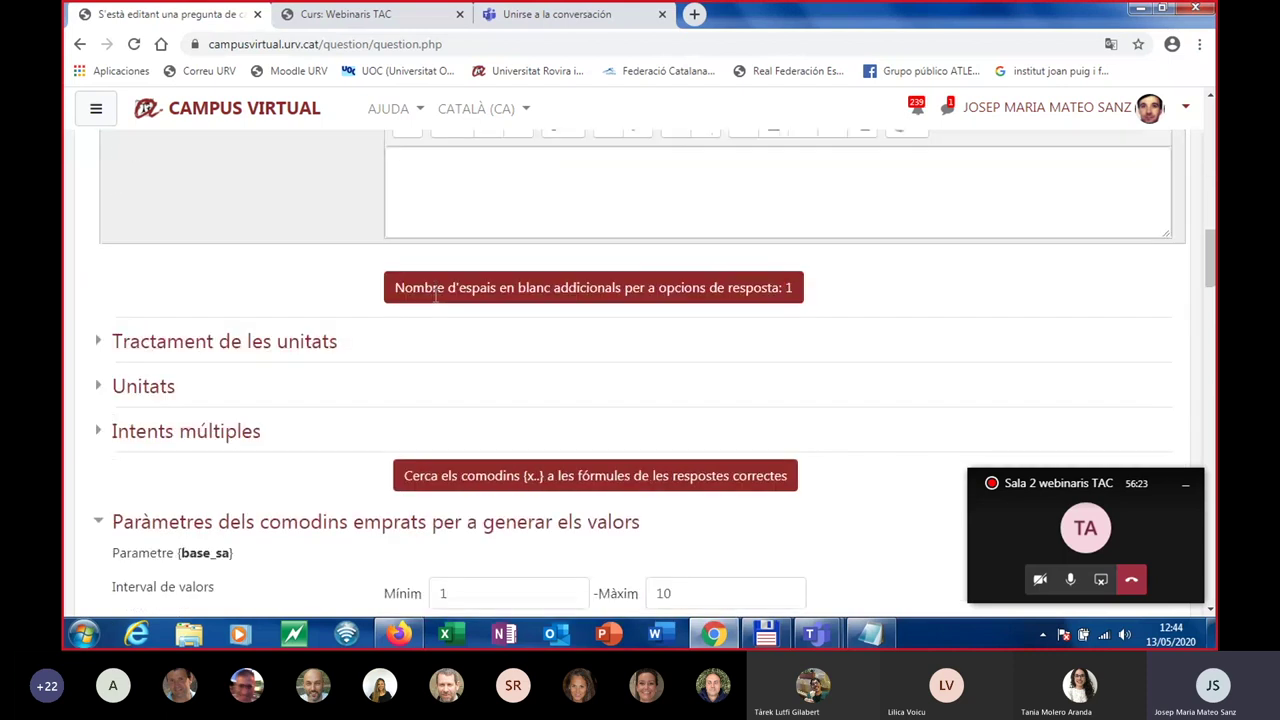
{"action": "scroll", "coordinate": [437, 310], "scroll_direction": "down", "scroll_amount": 5}
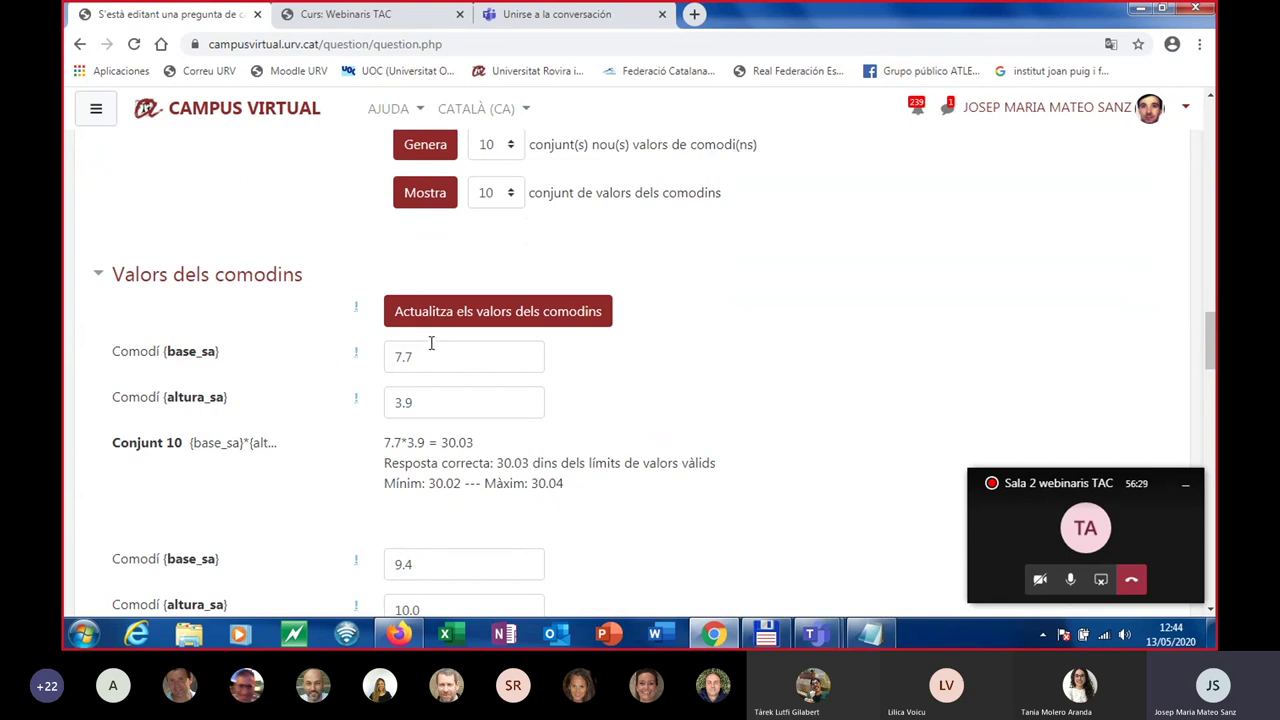
Go through the remaining wildcard sets and save the question while continuing to edit it.
{"action": "scroll", "coordinate": [482, 358], "scroll_direction": "down", "scroll_amount": 5}
{"action": "scroll", "coordinate": [487, 352], "scroll_direction": "down", "scroll_amount": 10}
{"action": "scroll", "coordinate": [494, 360], "scroll_direction": "down", "scroll_amount": 5}
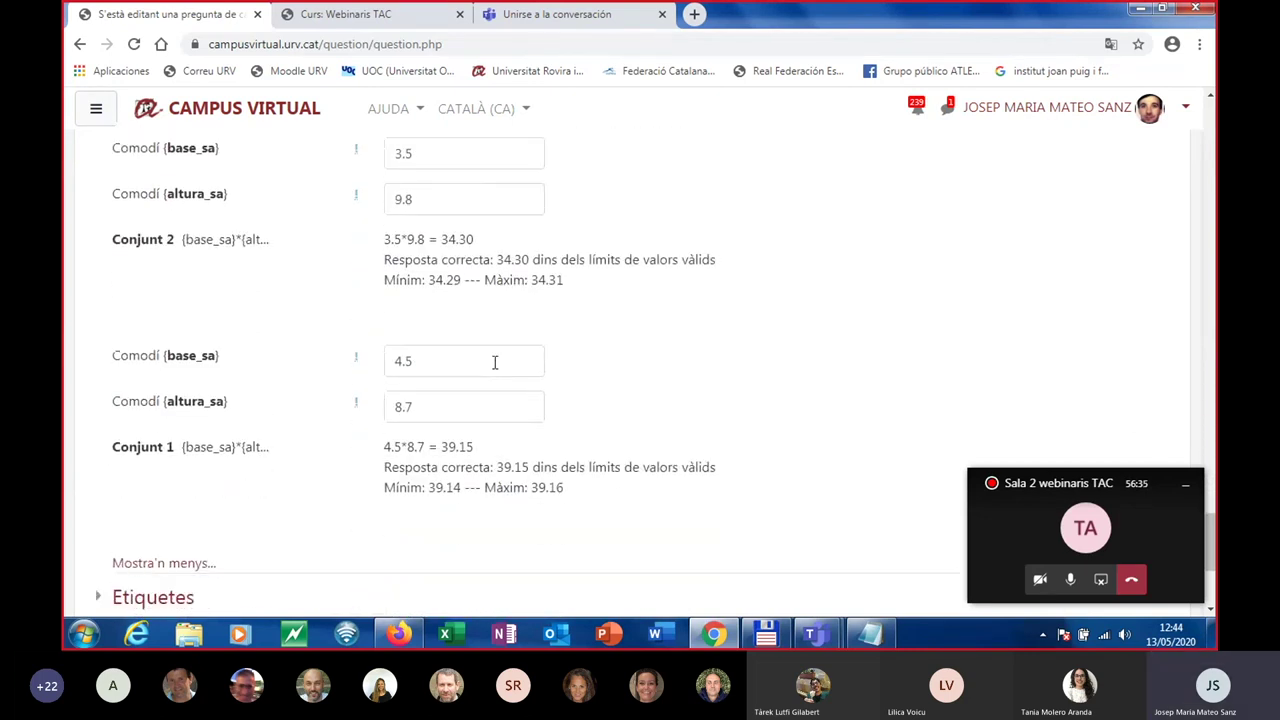
{"action": "scroll", "coordinate": [495, 361], "scroll_direction": "down", "scroll_amount": 1}
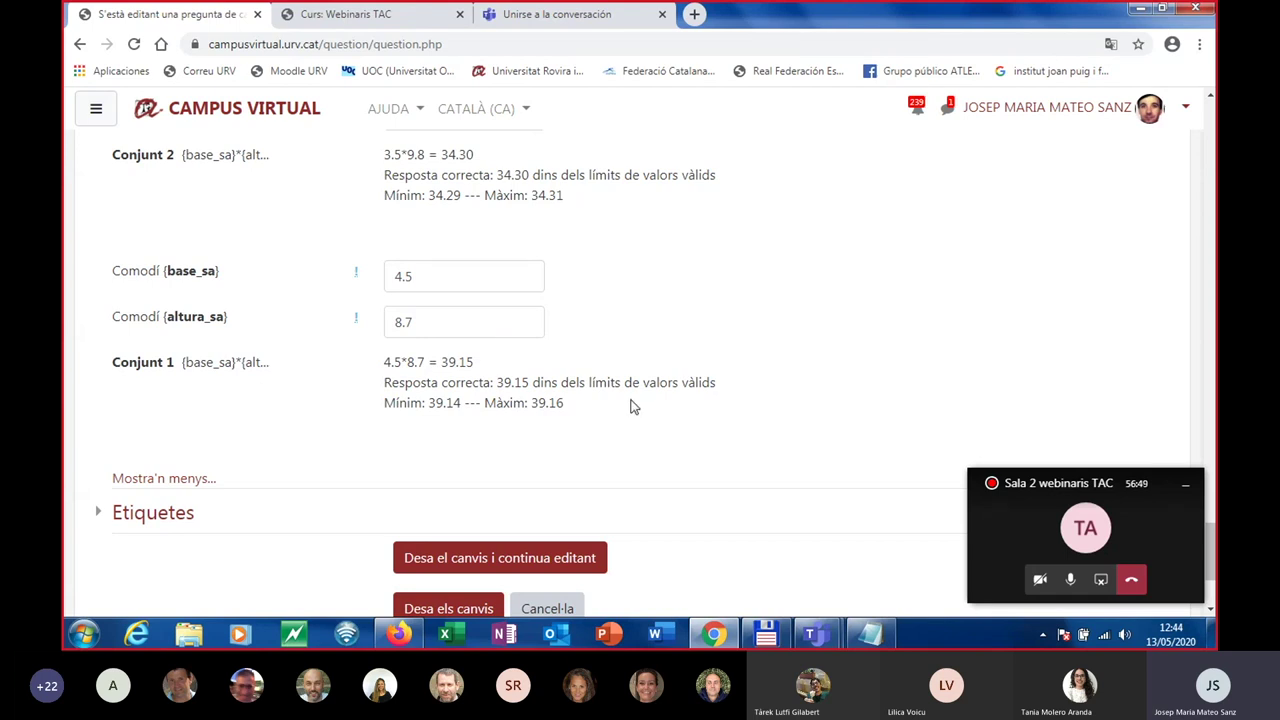
{"action": "scroll", "coordinate": [634, 404], "scroll_direction": "down", "scroll_amount": 2}
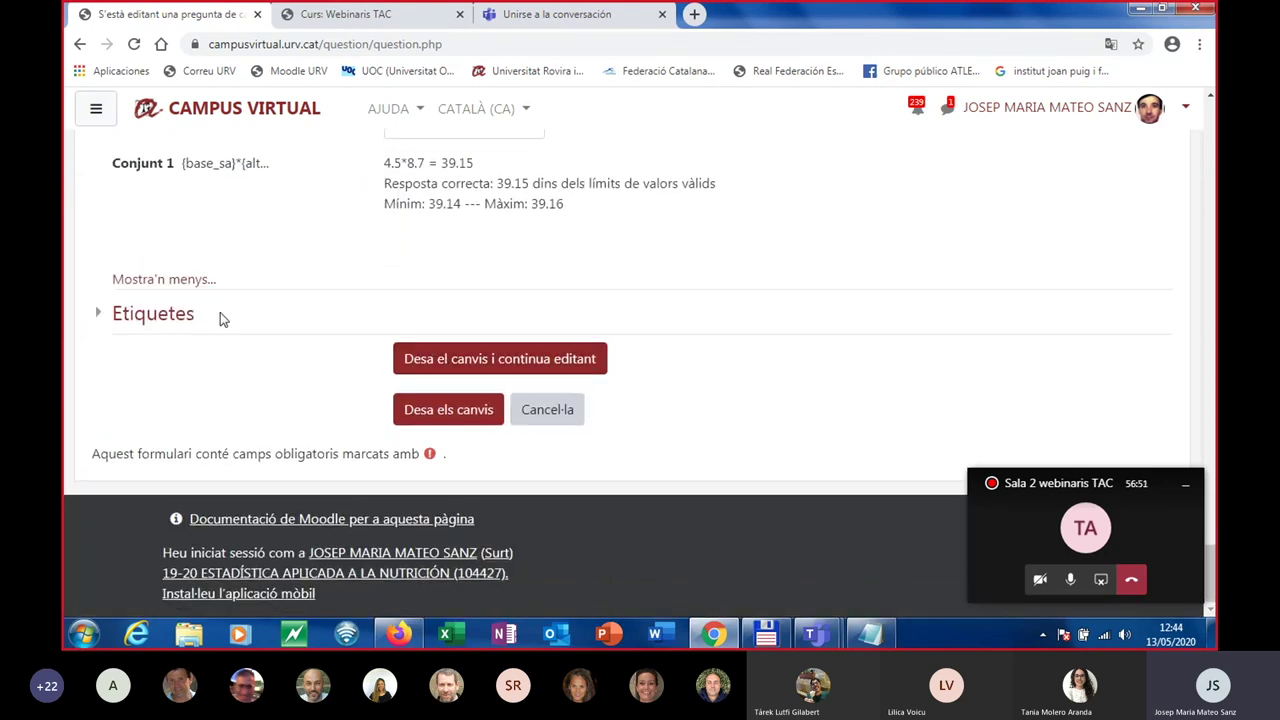
{"action": "left_click", "coordinate": [485, 363]}
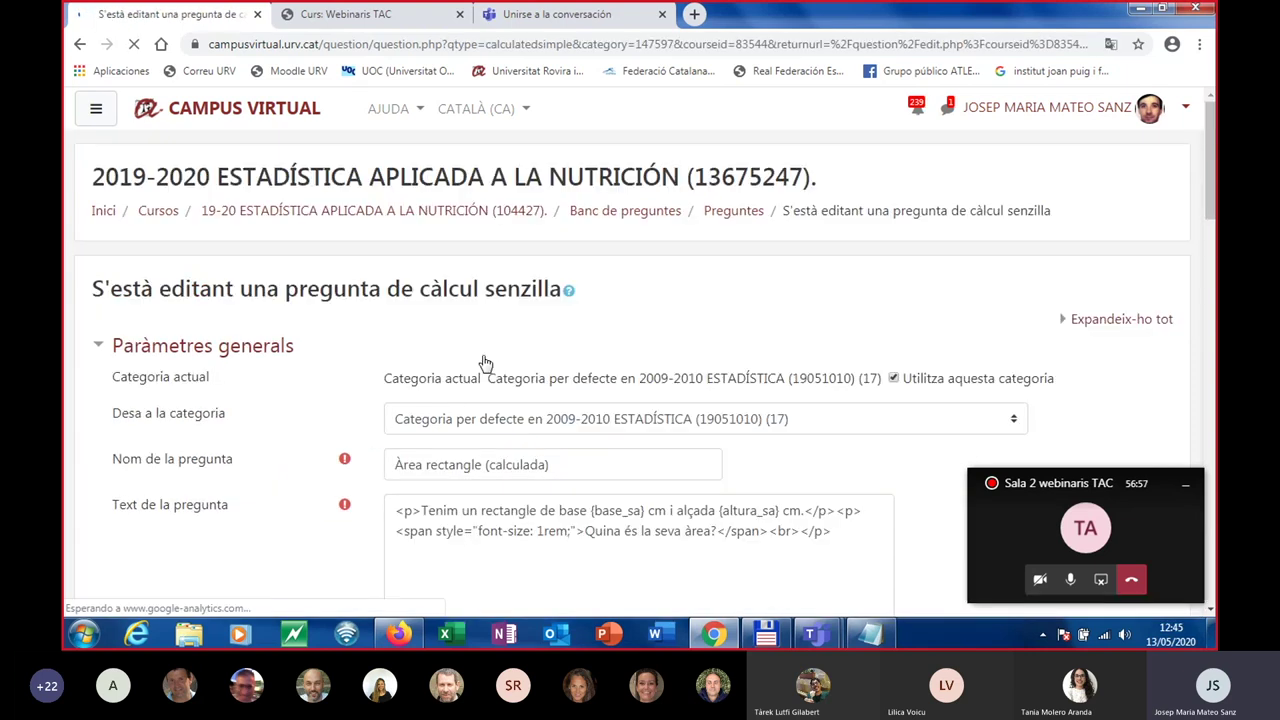
Preview the saved question in a widened window and submit 15 as the rectangle's area.
{"action": "scroll", "coordinate": [571, 363], "scroll_direction": "down", "scroll_amount": 8}
{"action": "scroll", "coordinate": [570, 380], "scroll_direction": "down", "scroll_amount": 10}
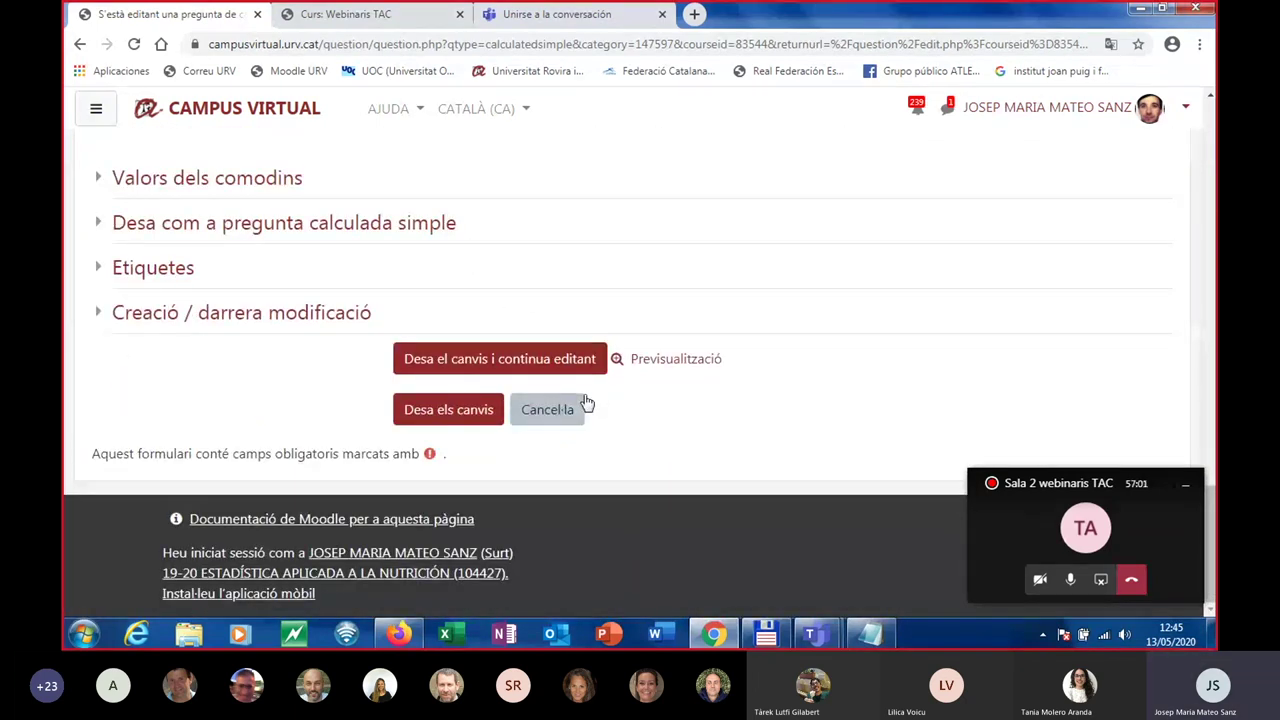
{"action": "scroll", "coordinate": [680, 355], "scroll_direction": "up", "scroll_amount": 4}
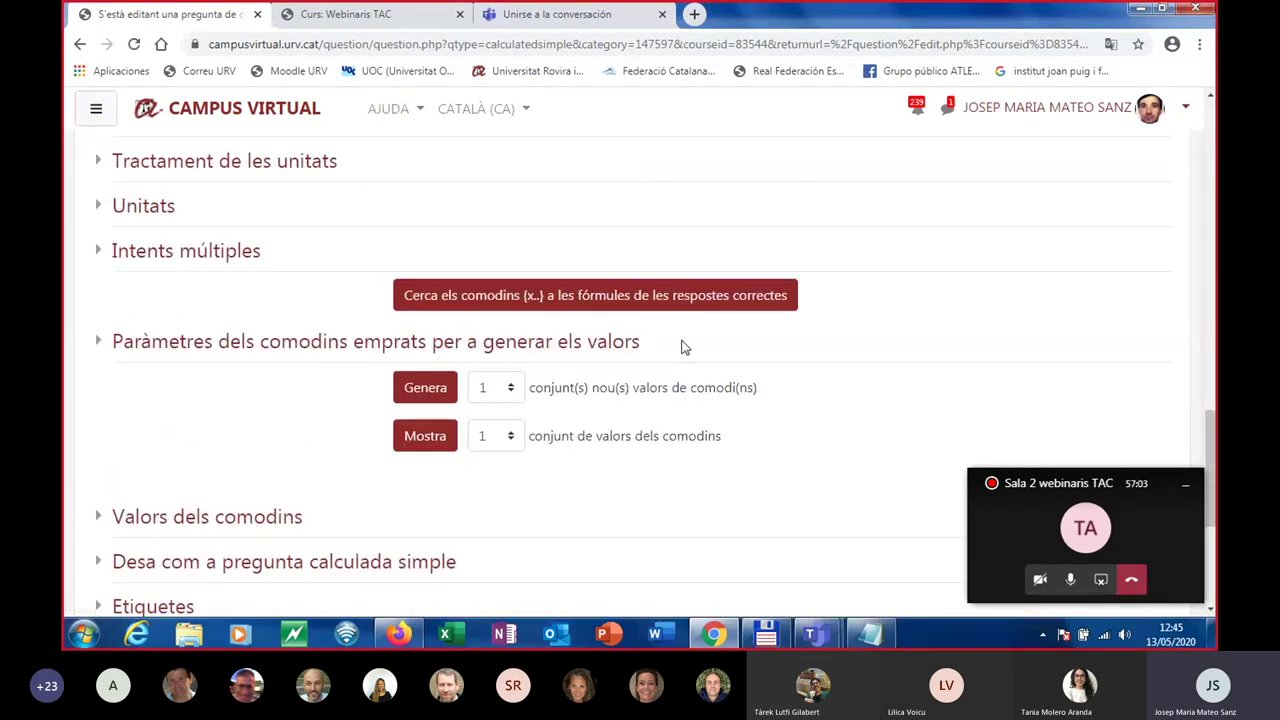
{"action": "scroll", "coordinate": [682, 350], "scroll_direction": "down", "scroll_amount": 3}
{"action": "scroll", "coordinate": [680, 355], "scroll_direction": "up", "scroll_amount": 1}
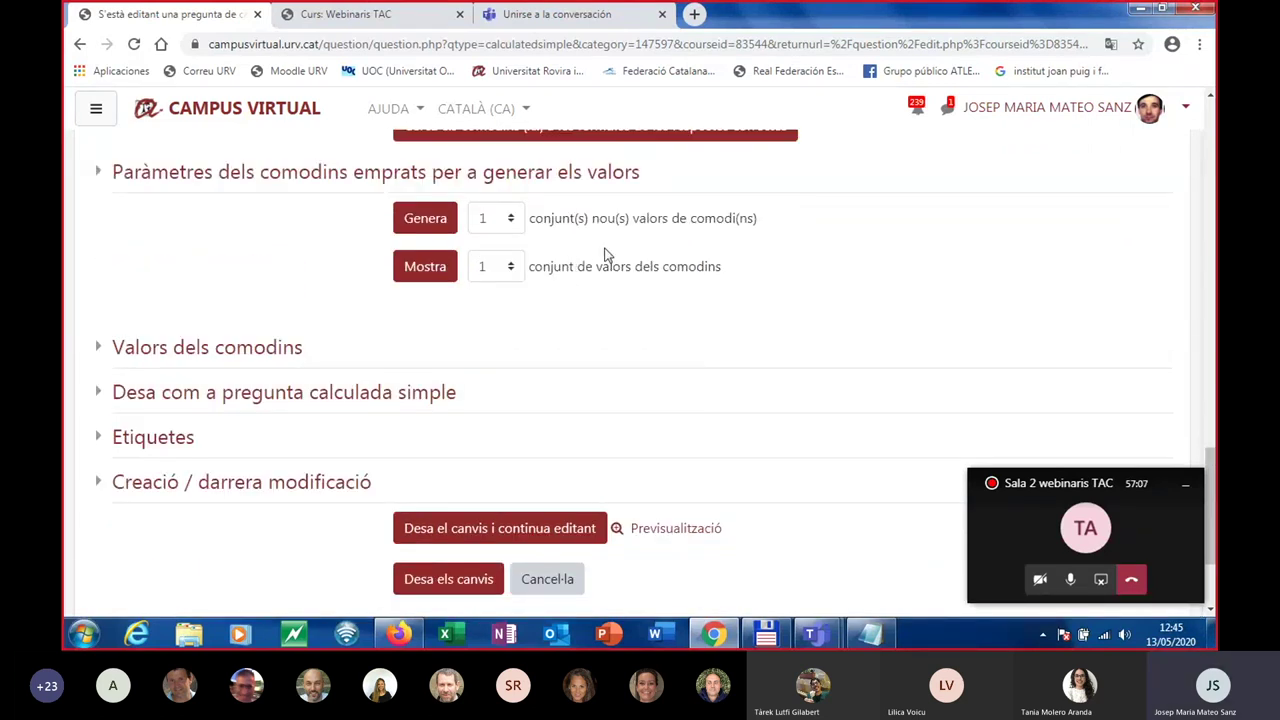
{"action": "left_click", "coordinate": [430, 224]}
{"action": "scroll", "coordinate": [643, 453], "scroll_direction": "down", "scroll_amount": 1}
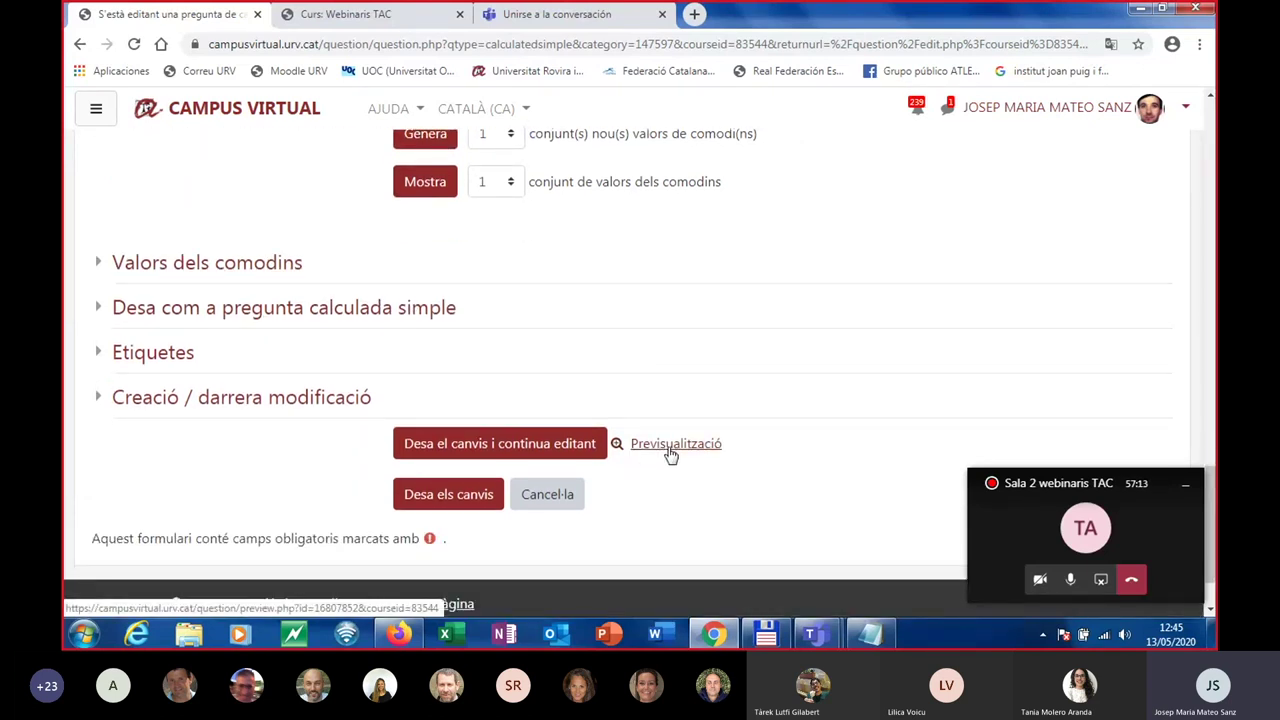
{"action": "left_click", "coordinate": [668, 447]}
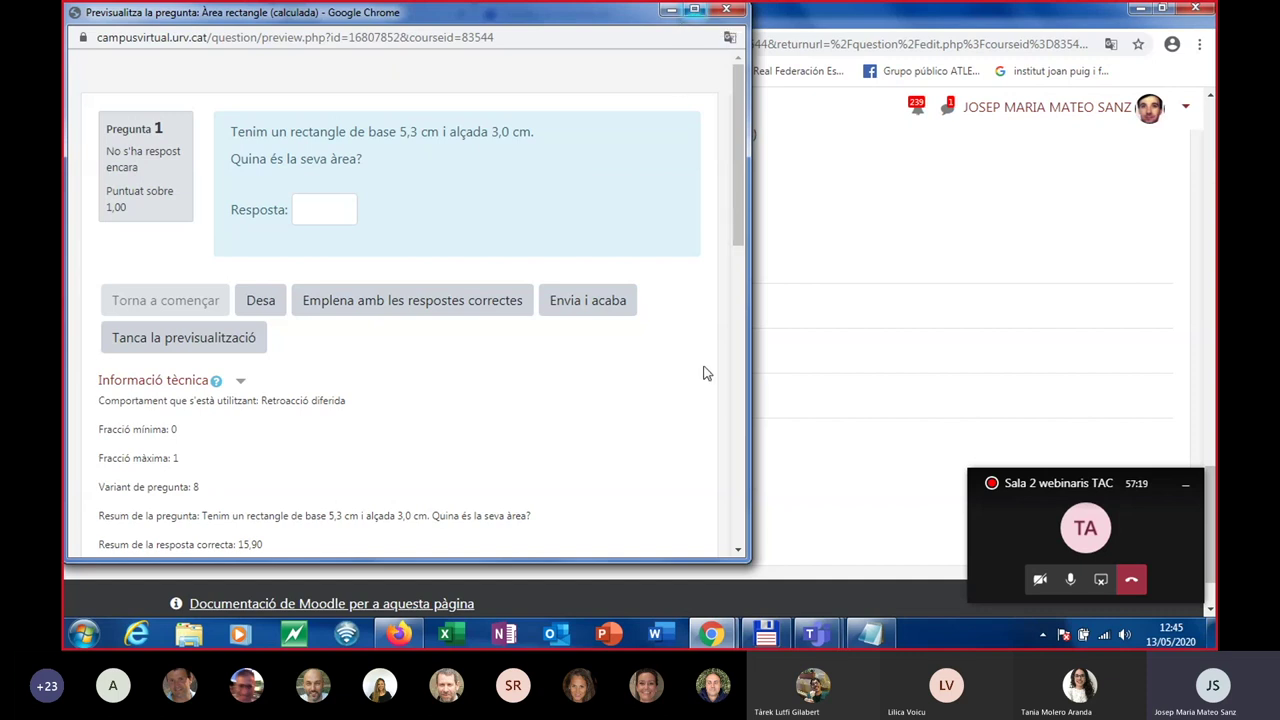
{"action": "left_click_drag", "start_coordinate": [750, 536], "coordinate": [905, 562]}
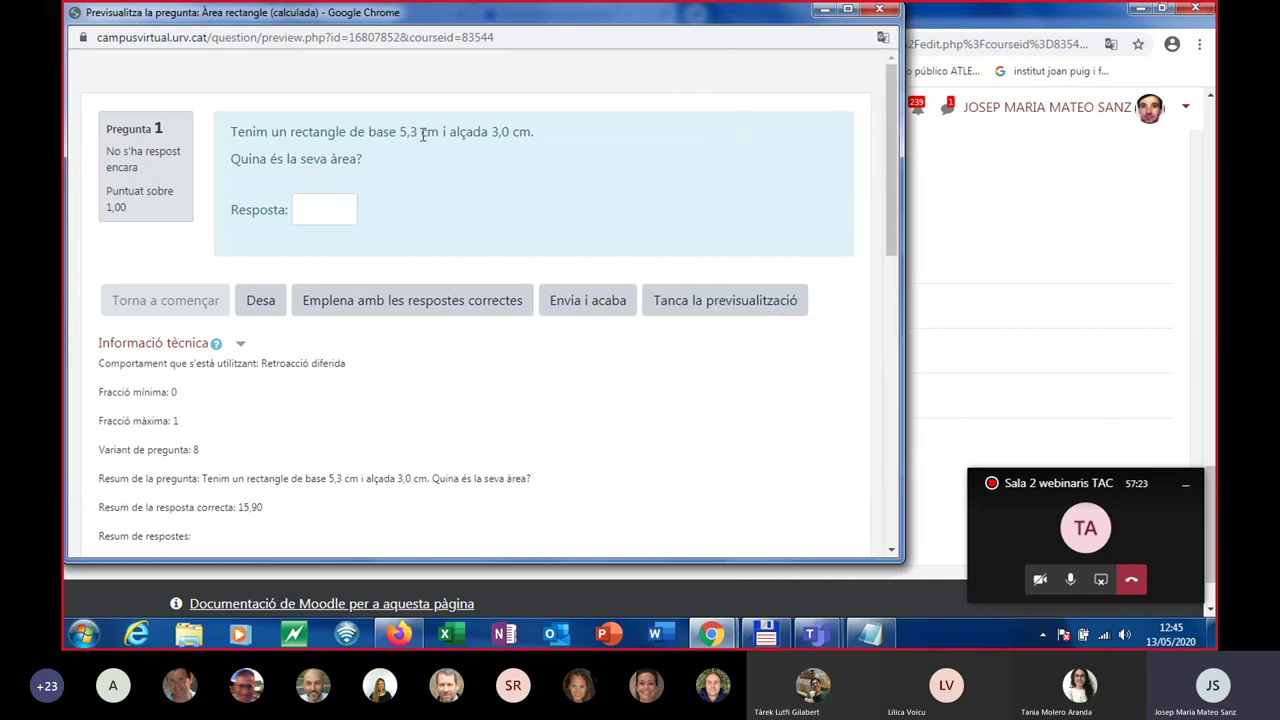
{"action": "left_click", "coordinate": [343, 208]}
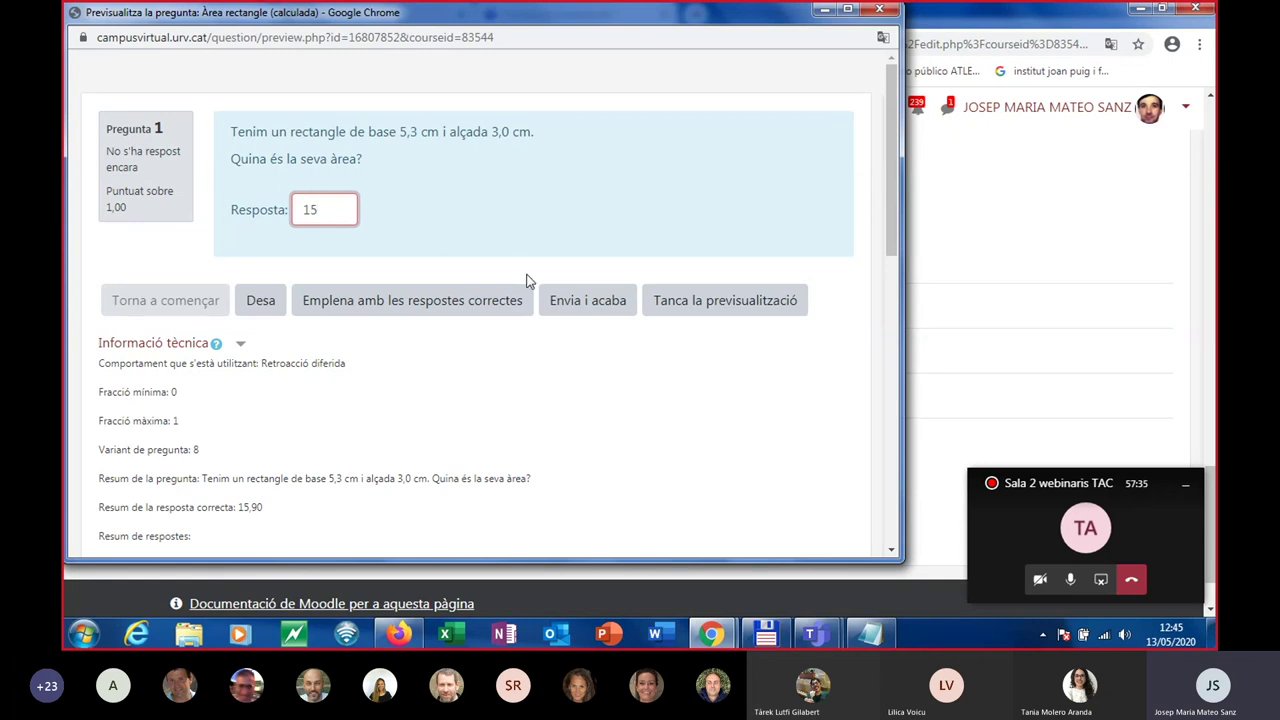
{"action": "left_click", "coordinate": [579, 304]}
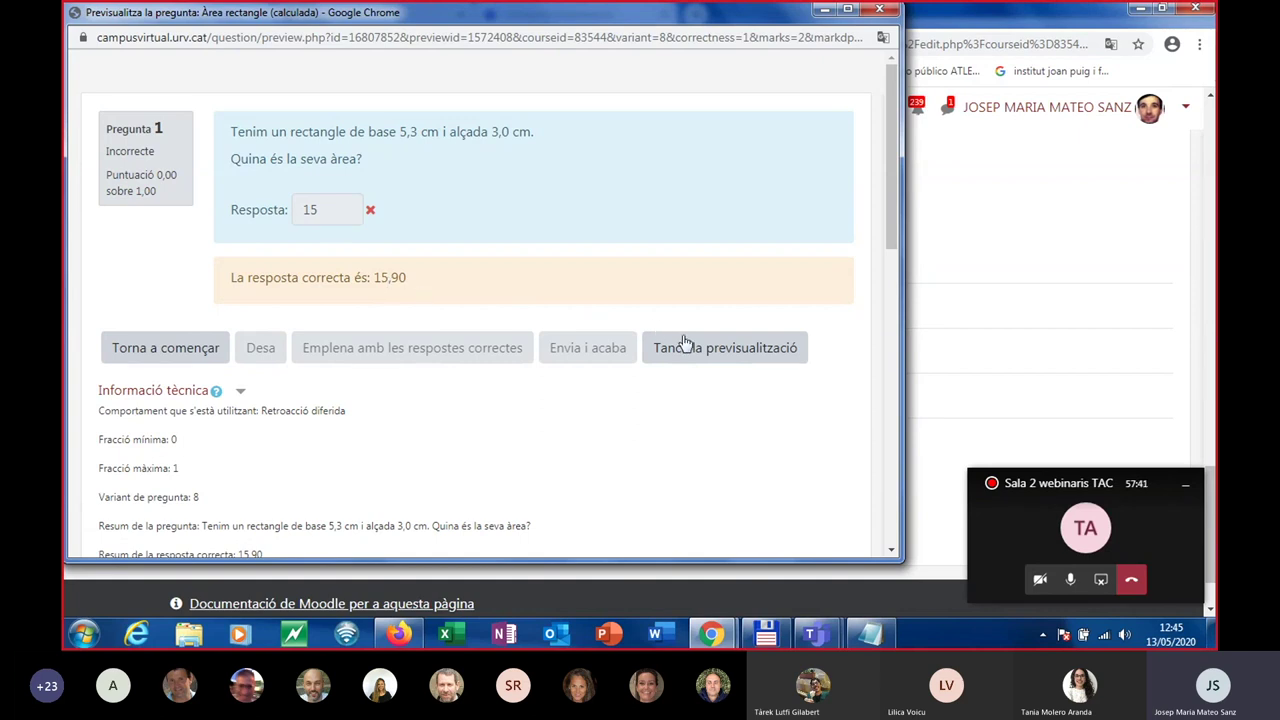
Restart the previewed question, fill in the correct answer automatically and submit it for grading.
{"action": "left_click", "coordinate": [155, 354]}
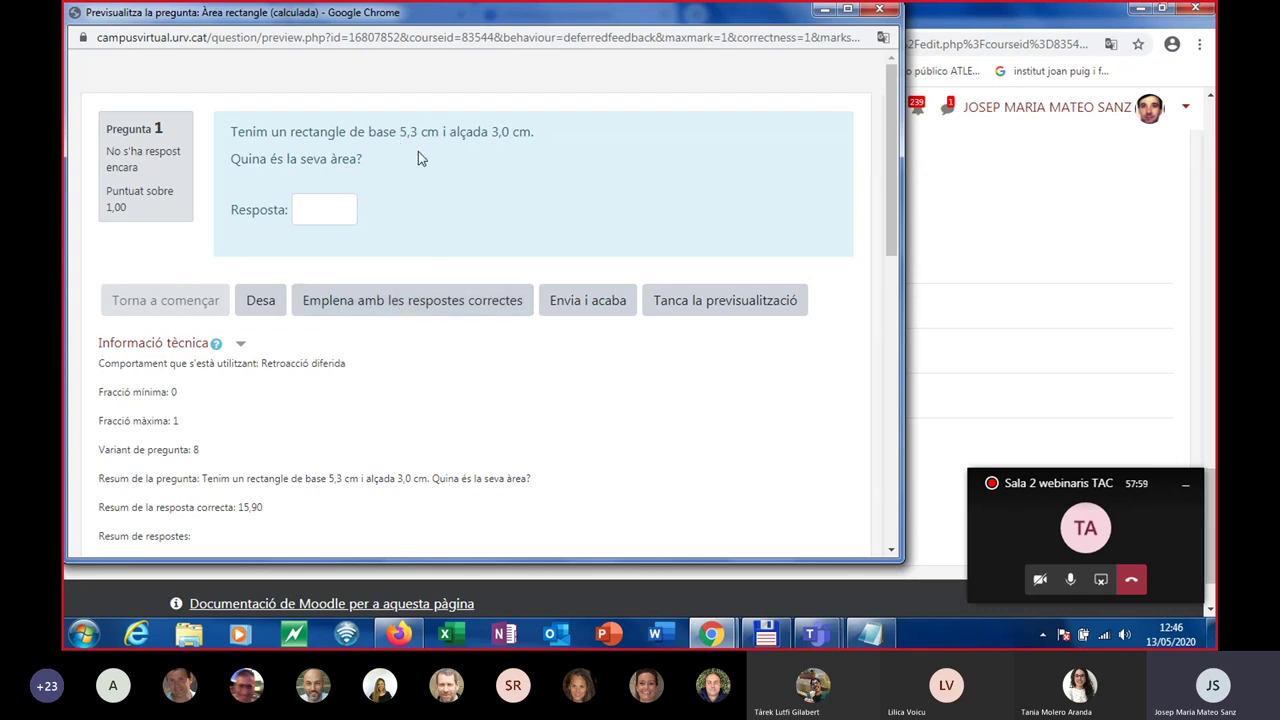
{"action": "left_click", "coordinate": [396, 303]}
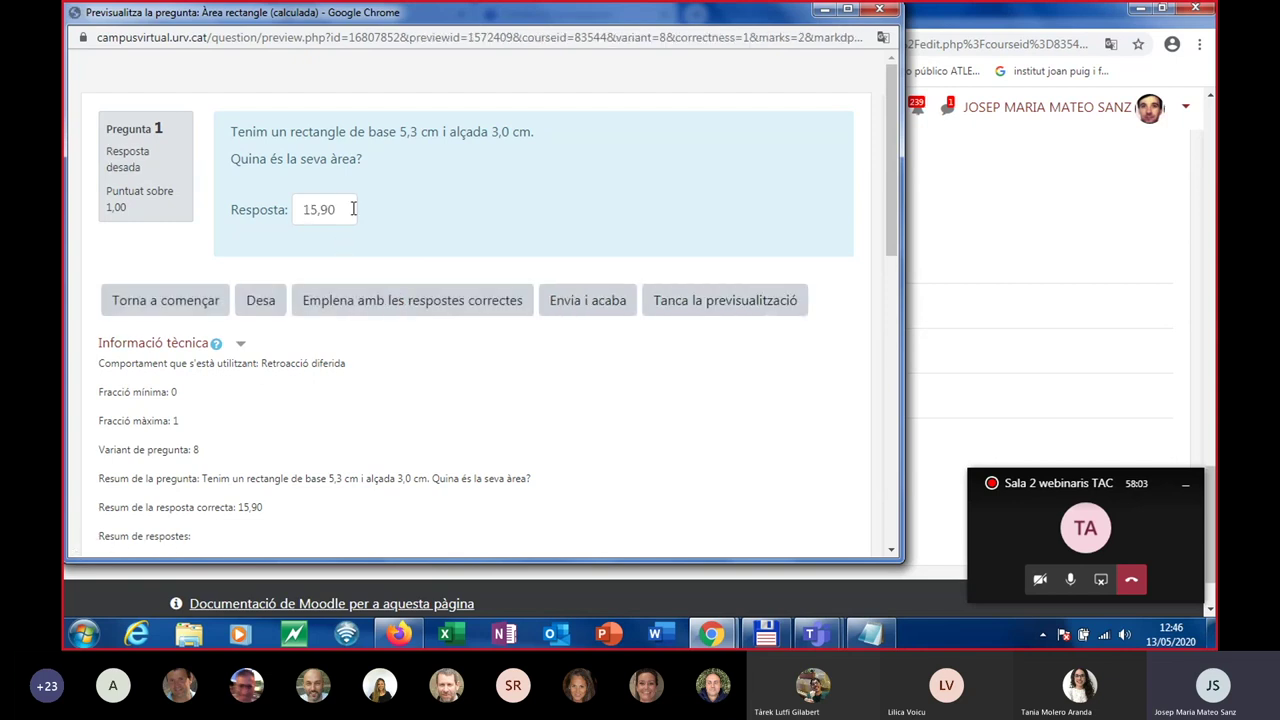
{"action": "left_click", "coordinate": [575, 303]}
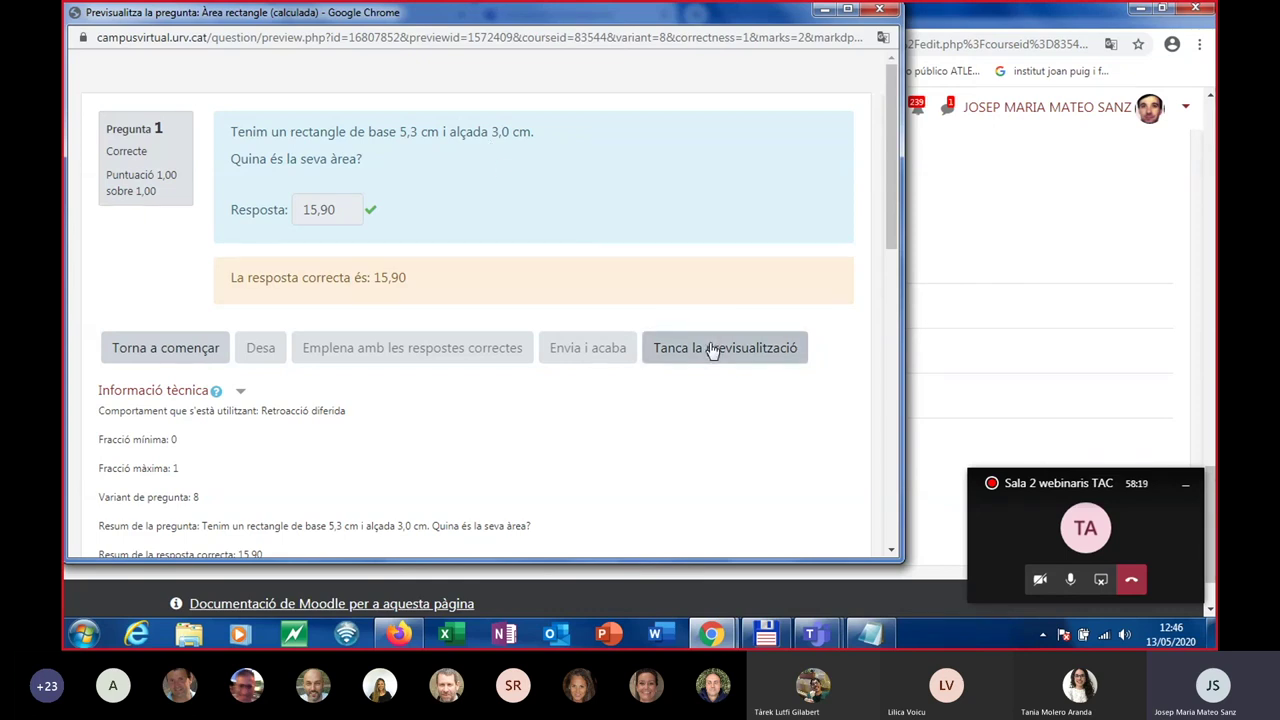
Restart the previewed question, then close and reopen the preview to compare which base and height values it uses.
{"action": "left_click", "coordinate": [166, 347]}
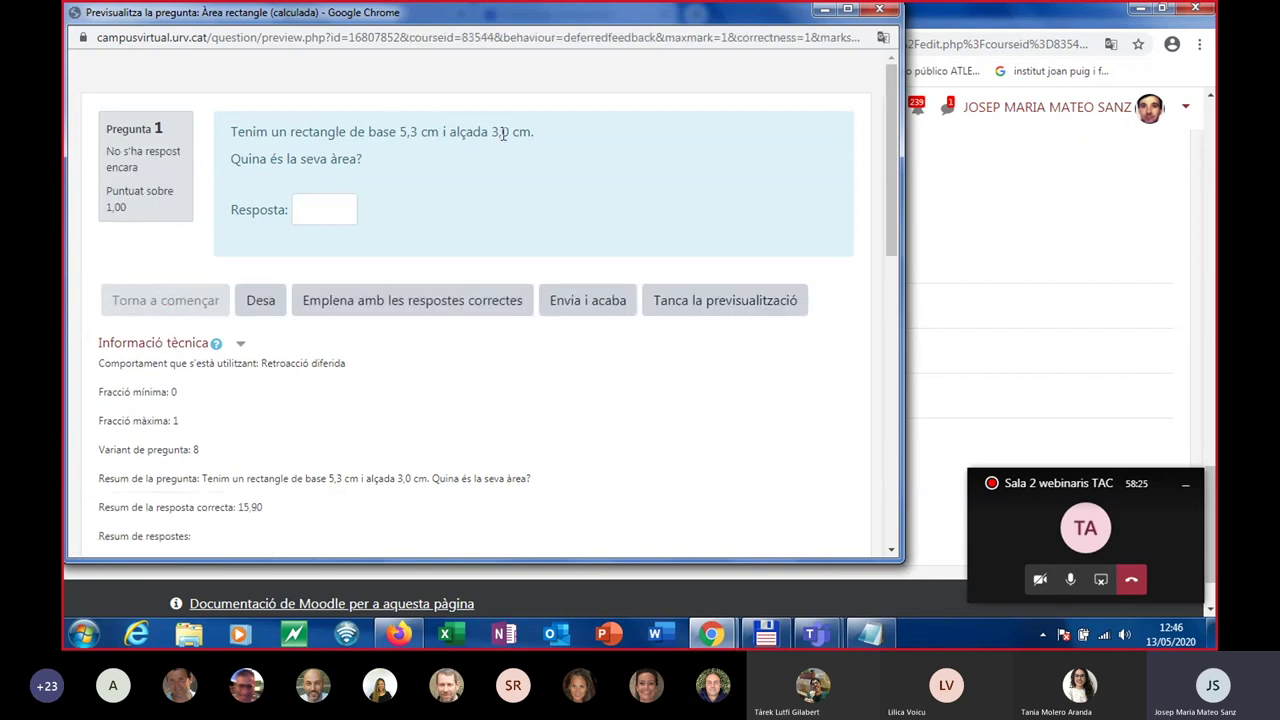
{"action": "left_click", "coordinate": [683, 304]}
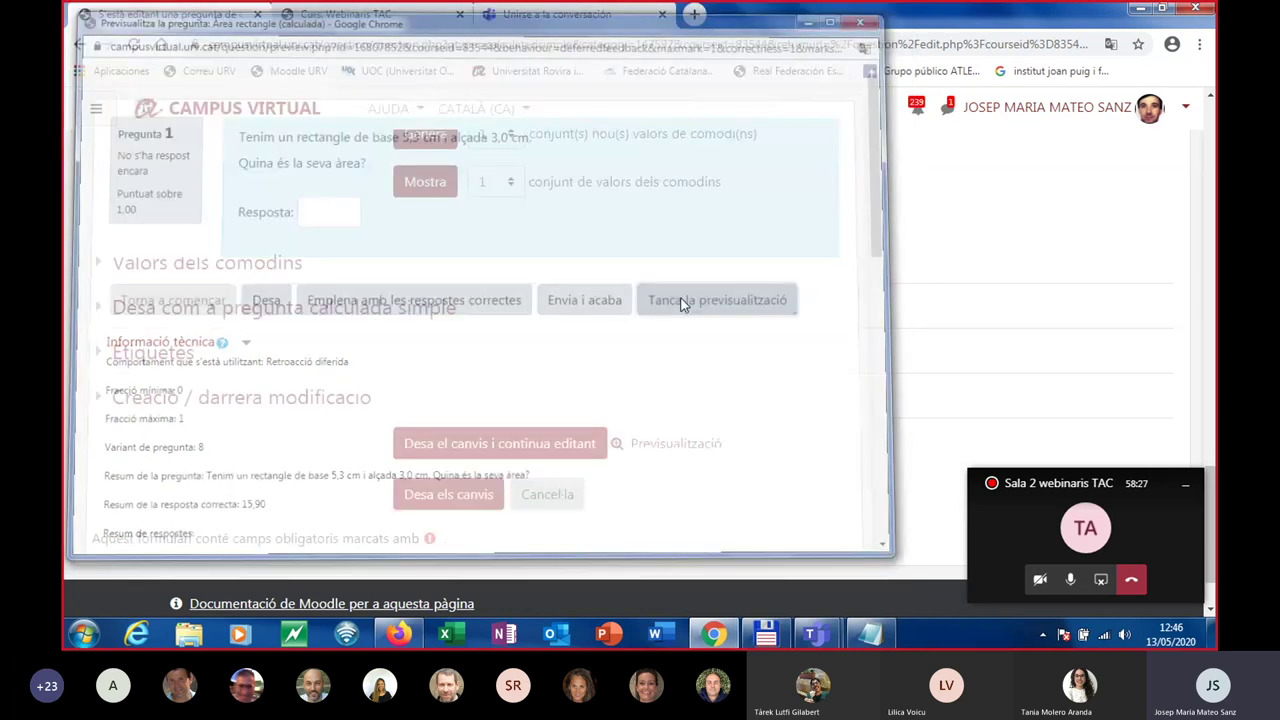
{"action": "left_click", "coordinate": [662, 447]}
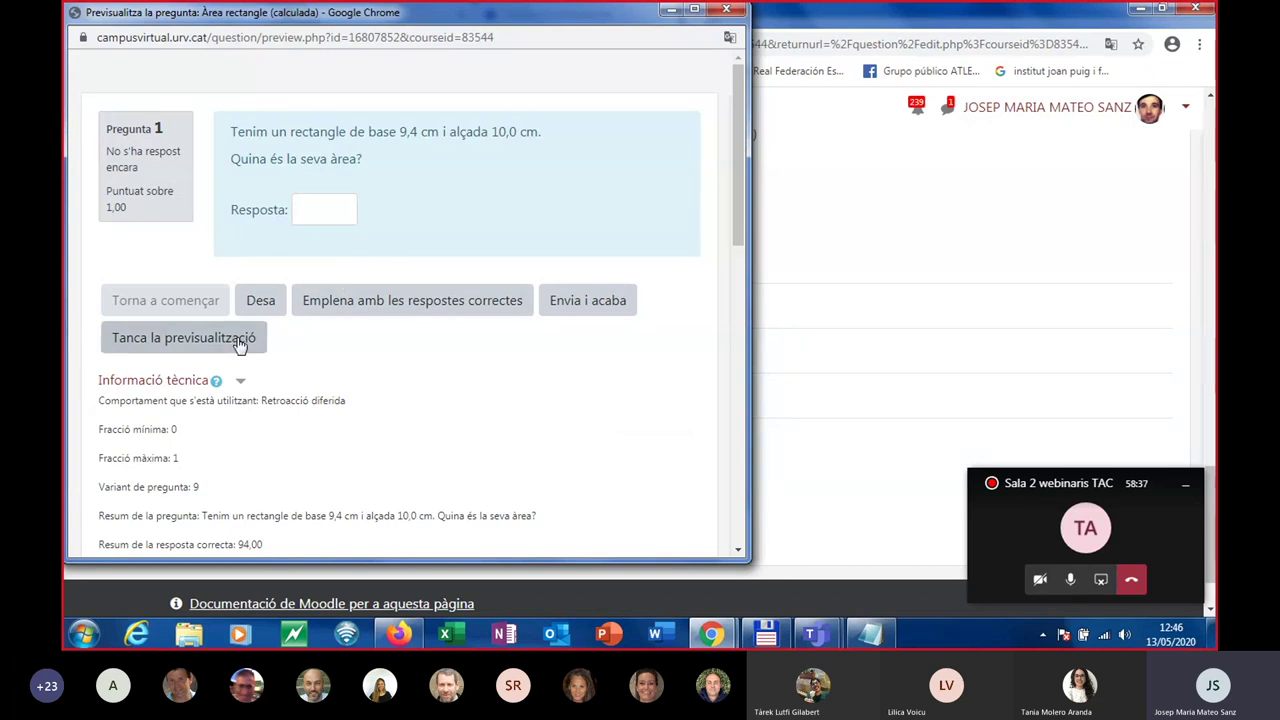
{"action": "left_click", "coordinate": [190, 345]}
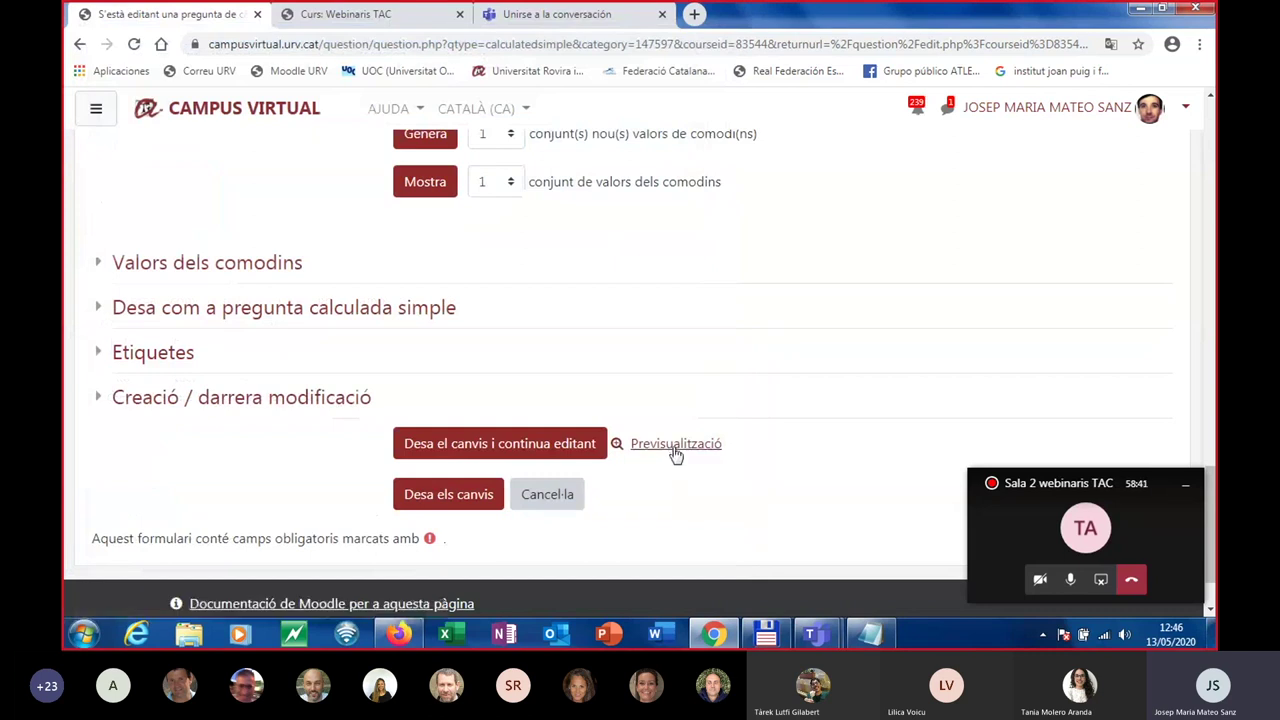
Preview the question once more, check its base, height and technical information, and close the preview.
{"action": "left_click", "coordinate": [676, 446]}
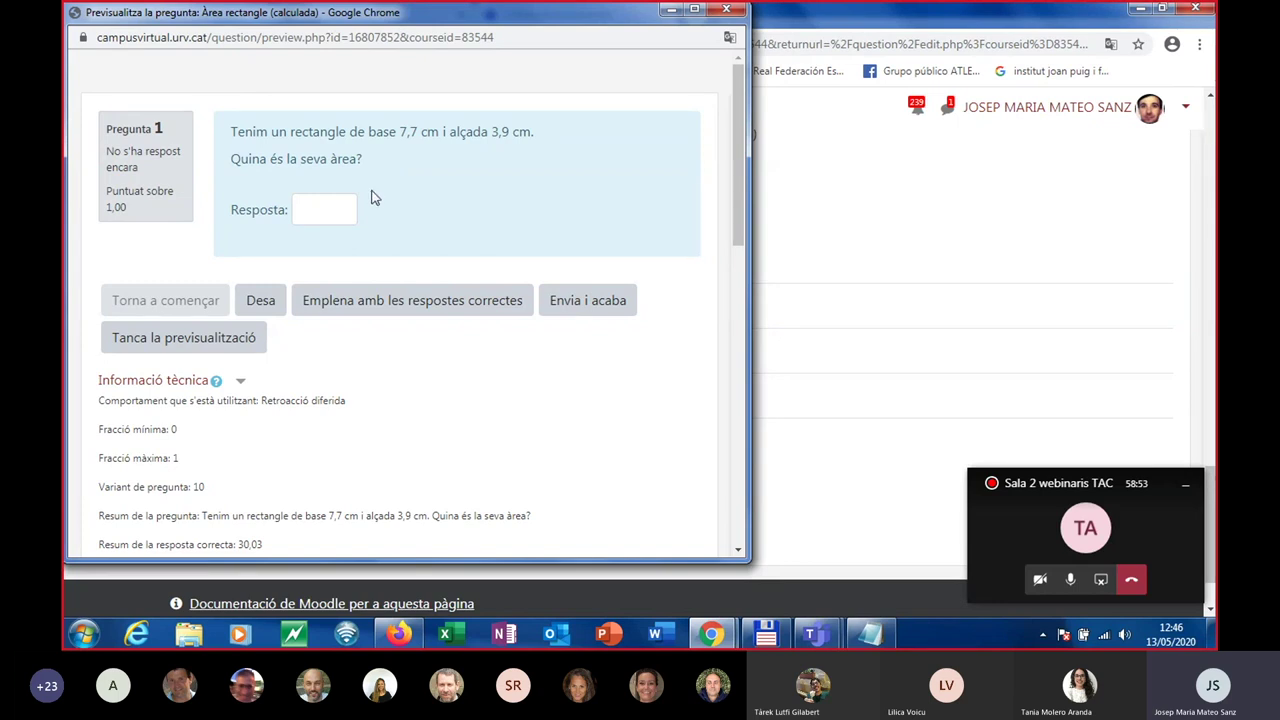
{"action": "scroll", "coordinate": [363, 392], "scroll_direction": "down", "scroll_amount": 1}
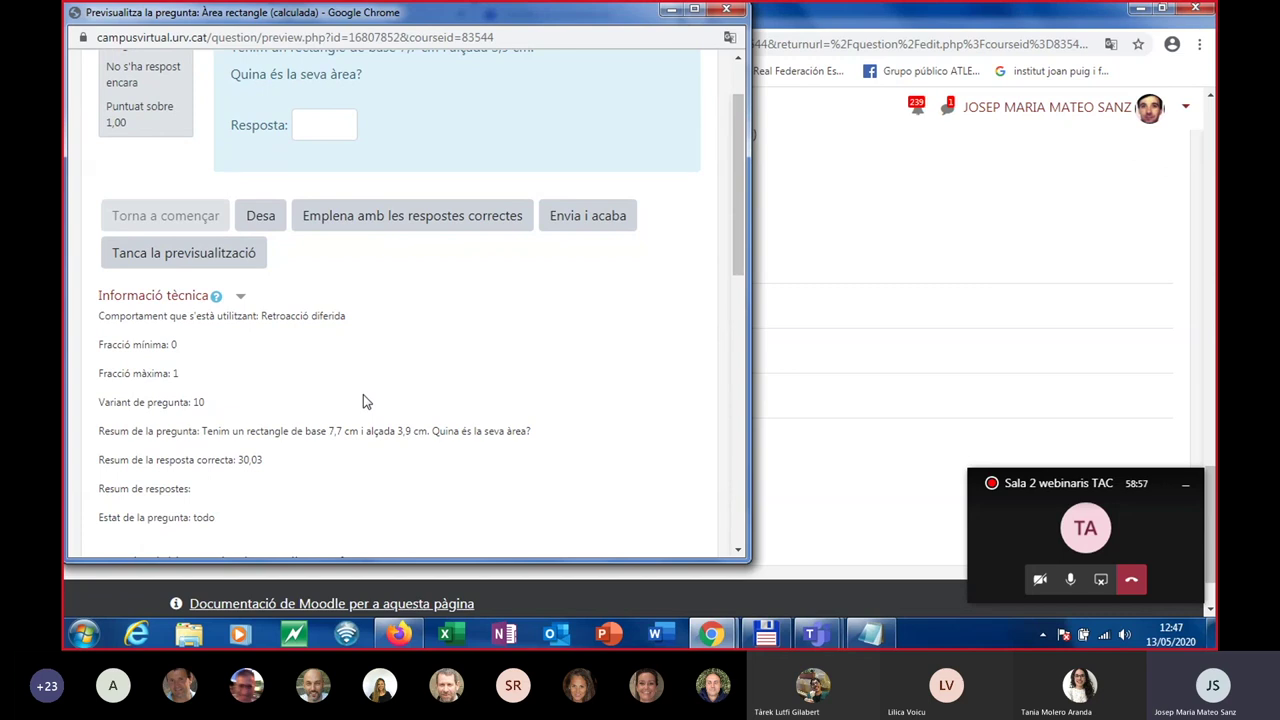
{"action": "scroll", "coordinate": [363, 400], "scroll_direction": "up", "scroll_amount": 1}
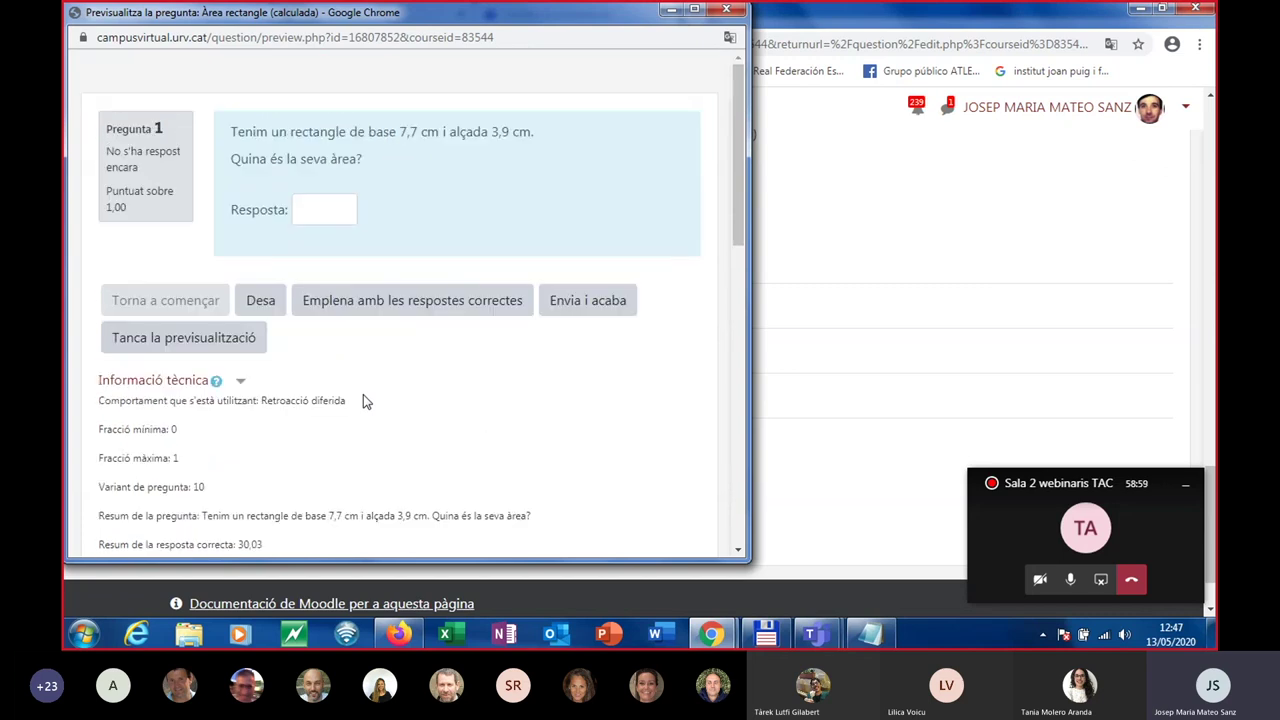
{"action": "left_click", "coordinate": [730, 13]}
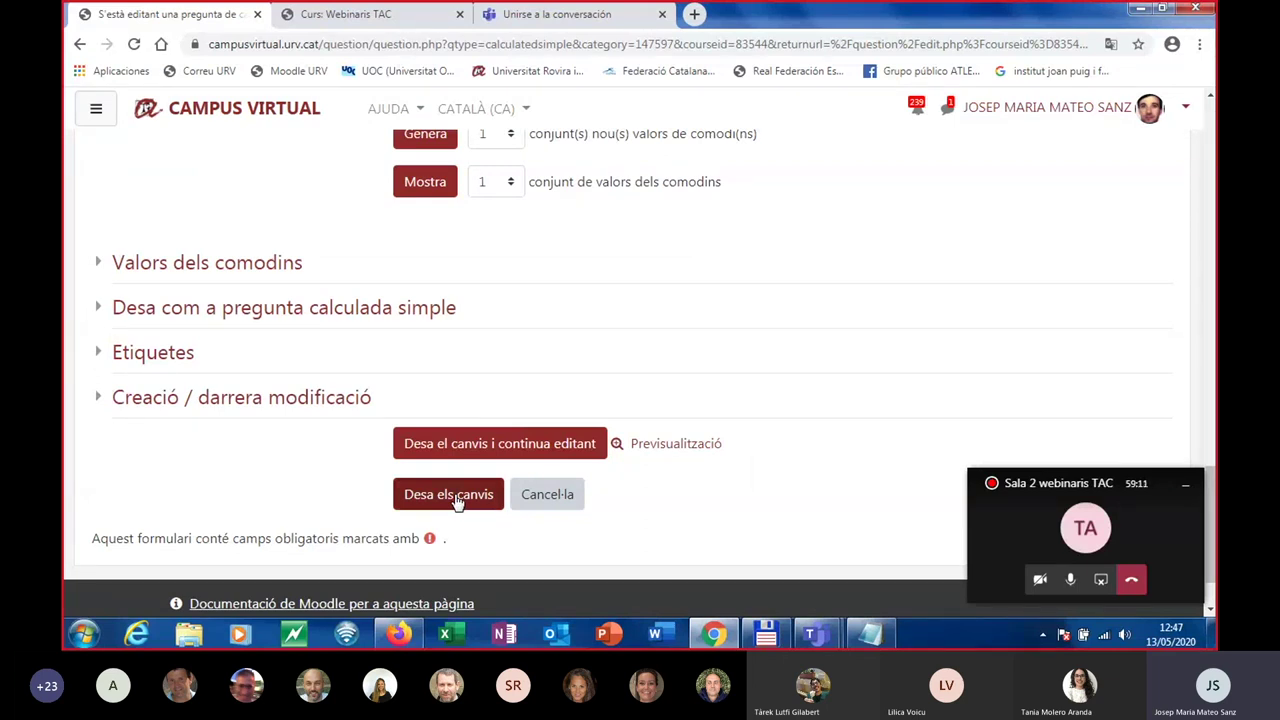
{"action": "scroll", "coordinate": [660, 340], "scroll_direction": "up", "scroll_amount": 1}
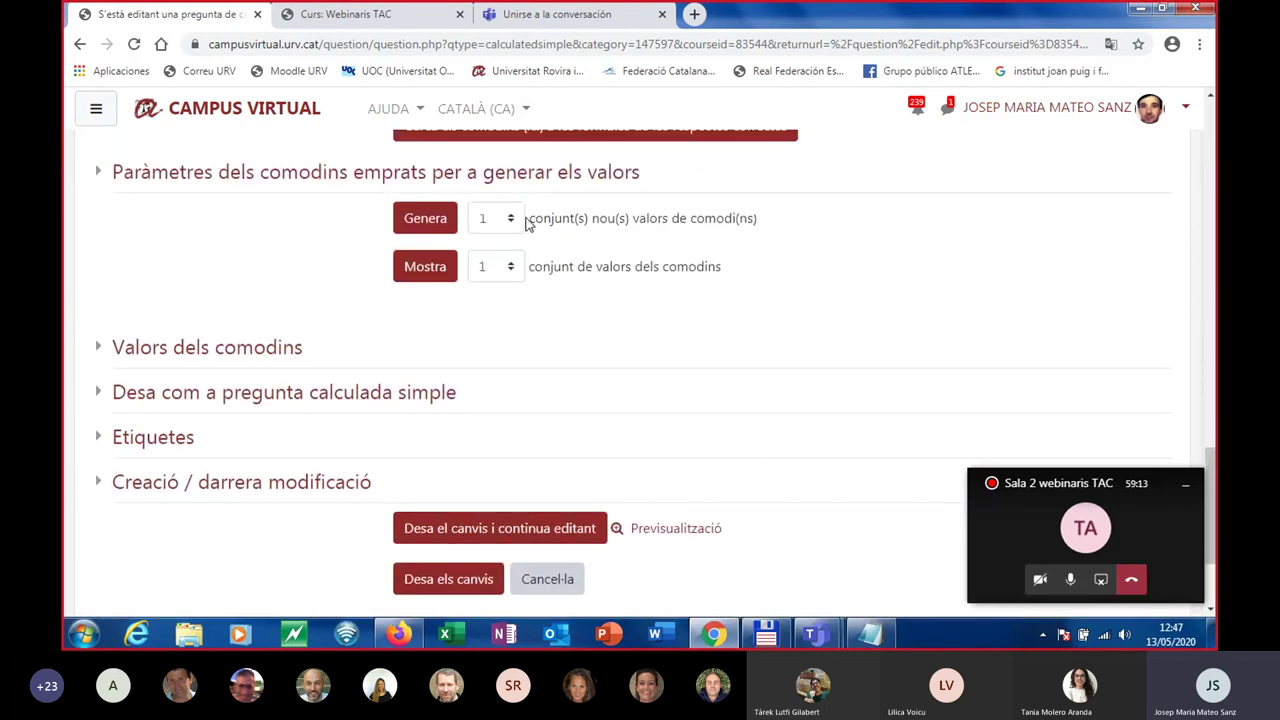
Generate 60 new sets of wildcard values for the rectangle area question.
{"action": "left_click", "coordinate": [512, 221]}
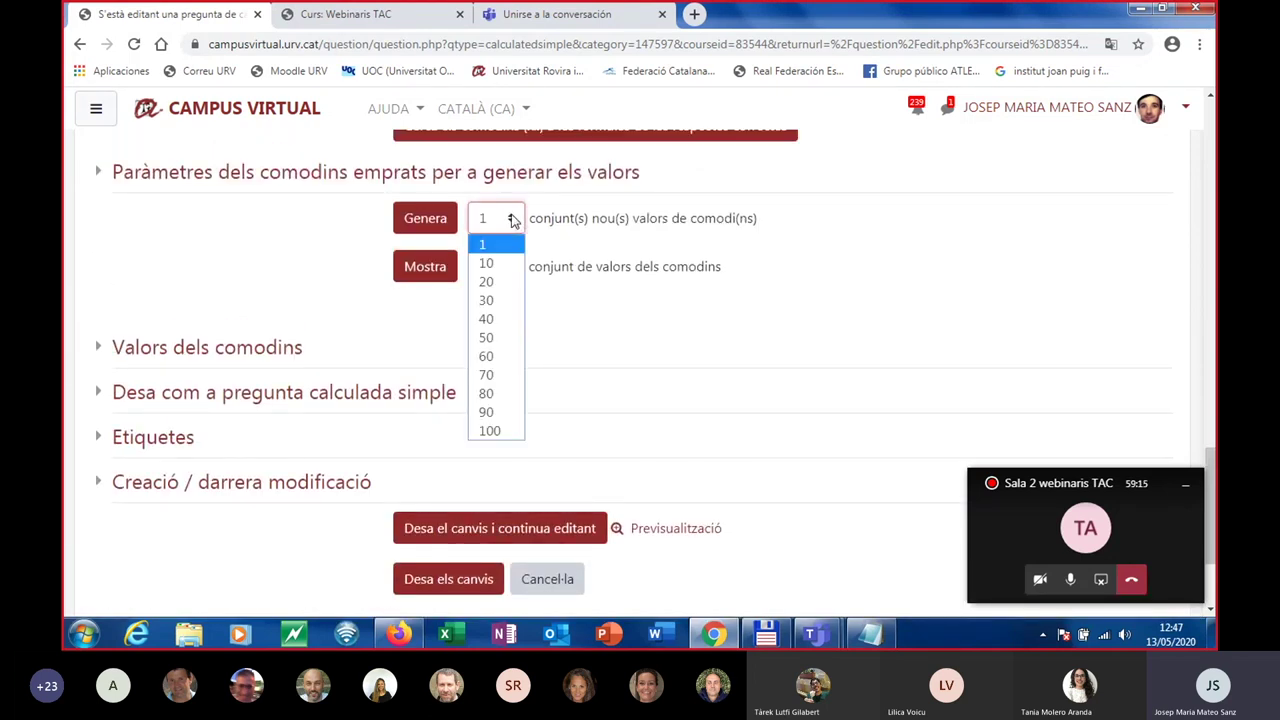
{"action": "left_click", "coordinate": [489, 358]}
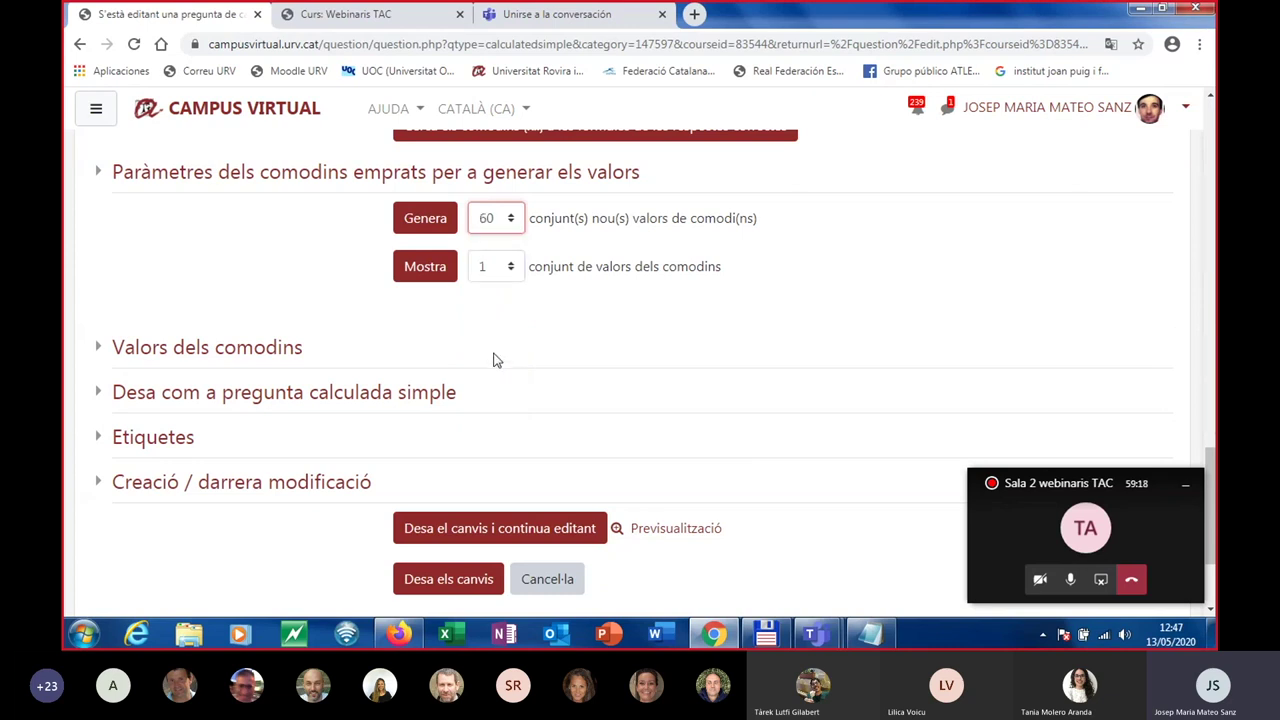
{"action": "left_click", "coordinate": [430, 219]}
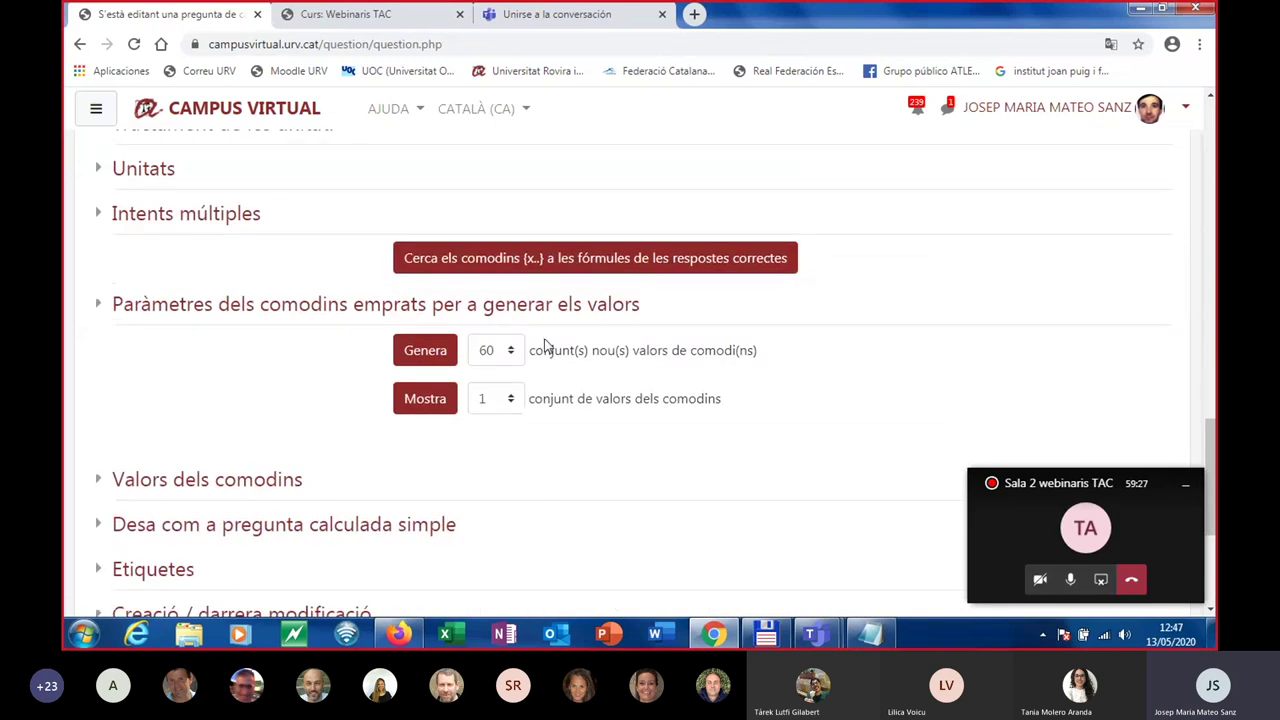
Display 10 sets of wildcard values and review their calculated areas and accepted answer limits.
{"action": "left_click", "coordinate": [510, 231]}
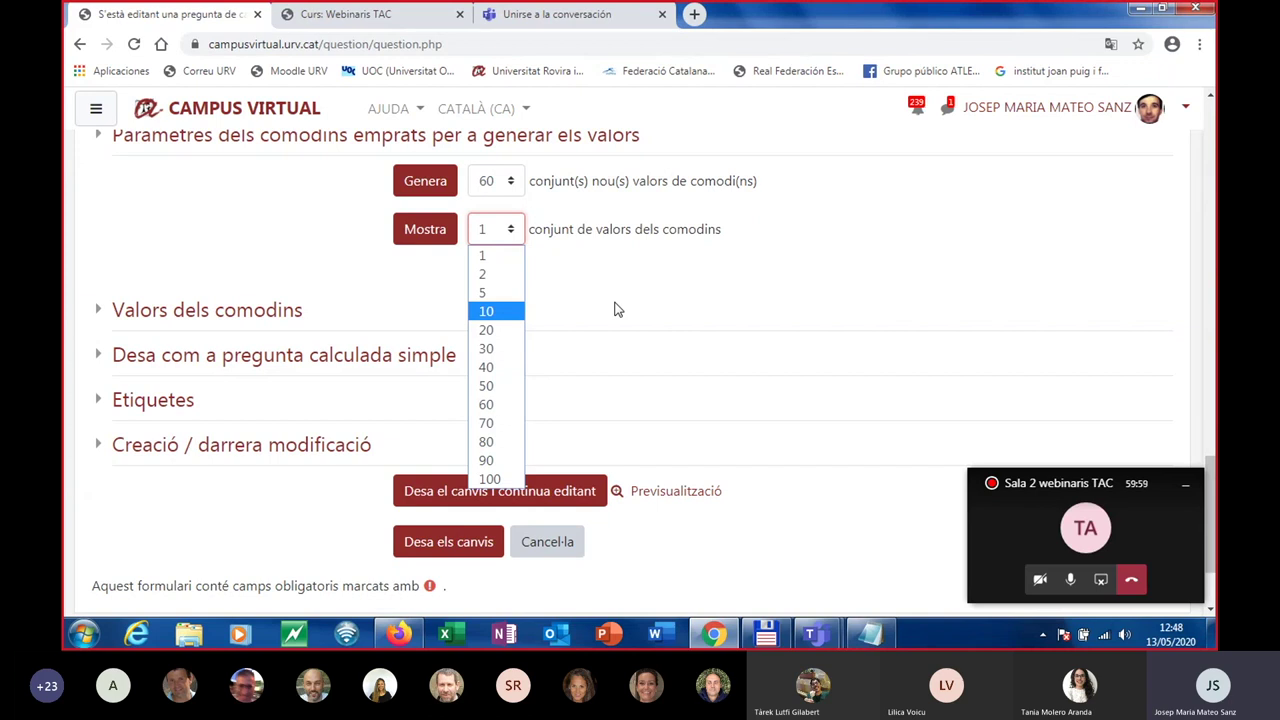
{"action": "left_click", "coordinate": [504, 314]}
{"action": "left_click", "coordinate": [420, 236]}
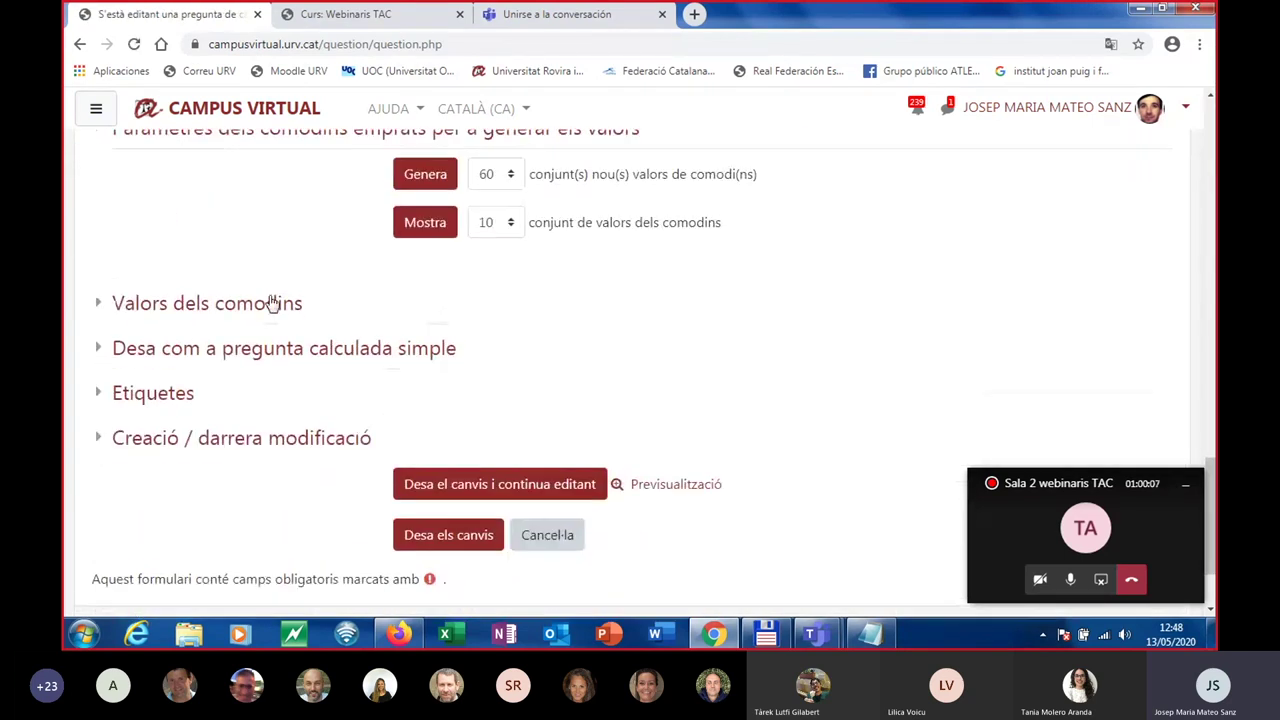
{"action": "left_click", "coordinate": [192, 306]}
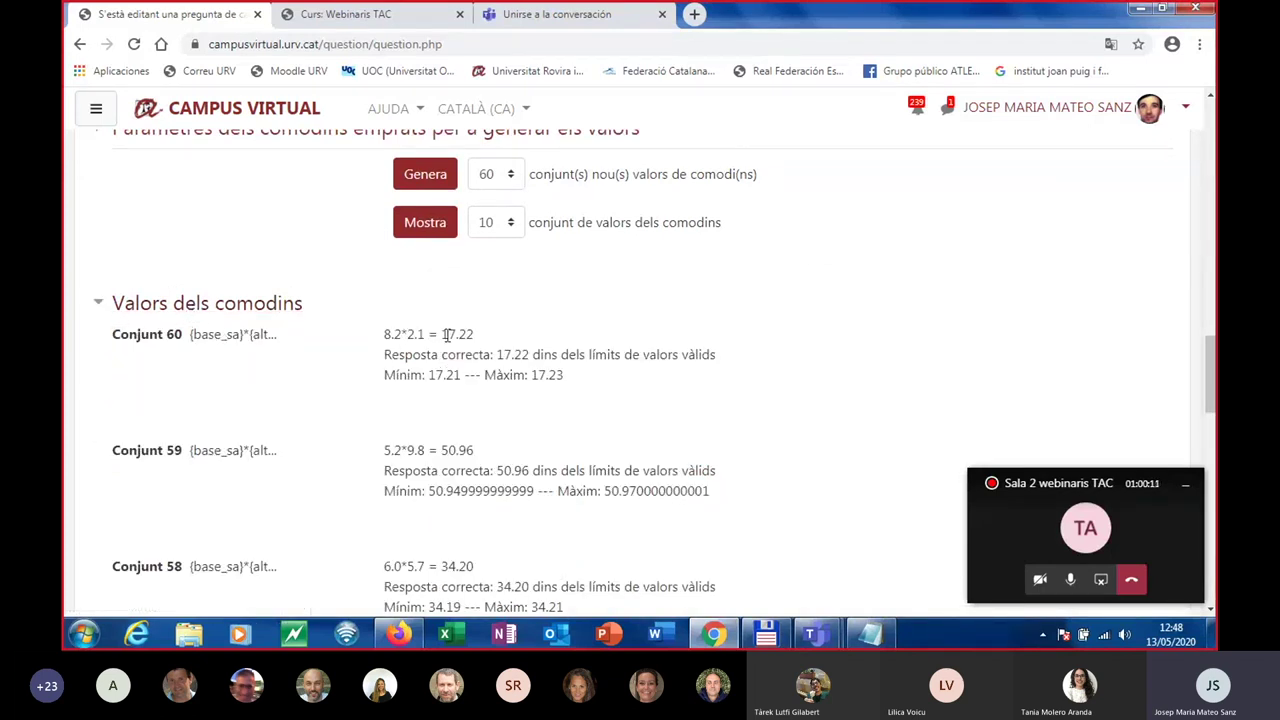
{"action": "scroll", "coordinate": [197, 372], "scroll_direction": "down", "scroll_amount": 2}
{"action": "scroll", "coordinate": [210, 340], "scroll_direction": "down", "scroll_amount": 2}
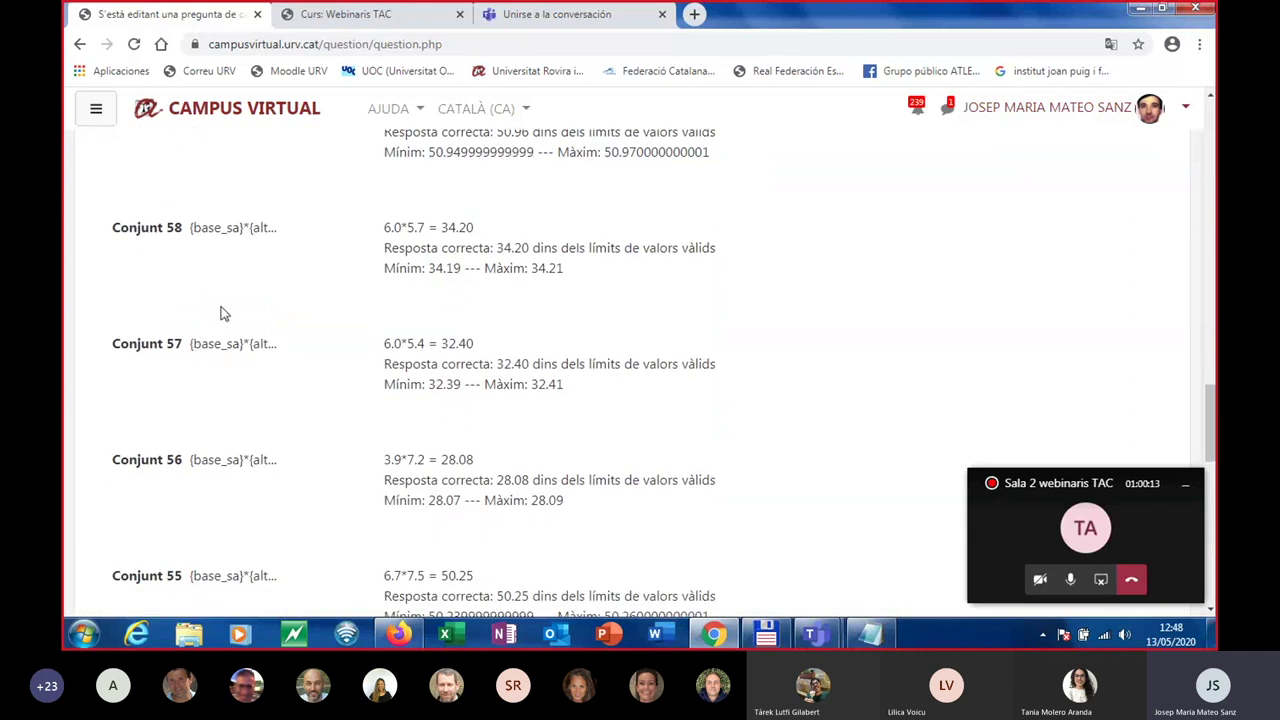
{"action": "scroll", "coordinate": [200, 310], "scroll_direction": "up", "scroll_amount": 4}
{"action": "scroll", "coordinate": [230, 350], "scroll_direction": "down", "scroll_amount": 2}
{"action": "scroll", "coordinate": [278, 371], "scroll_direction": "down", "scroll_amount": 9}
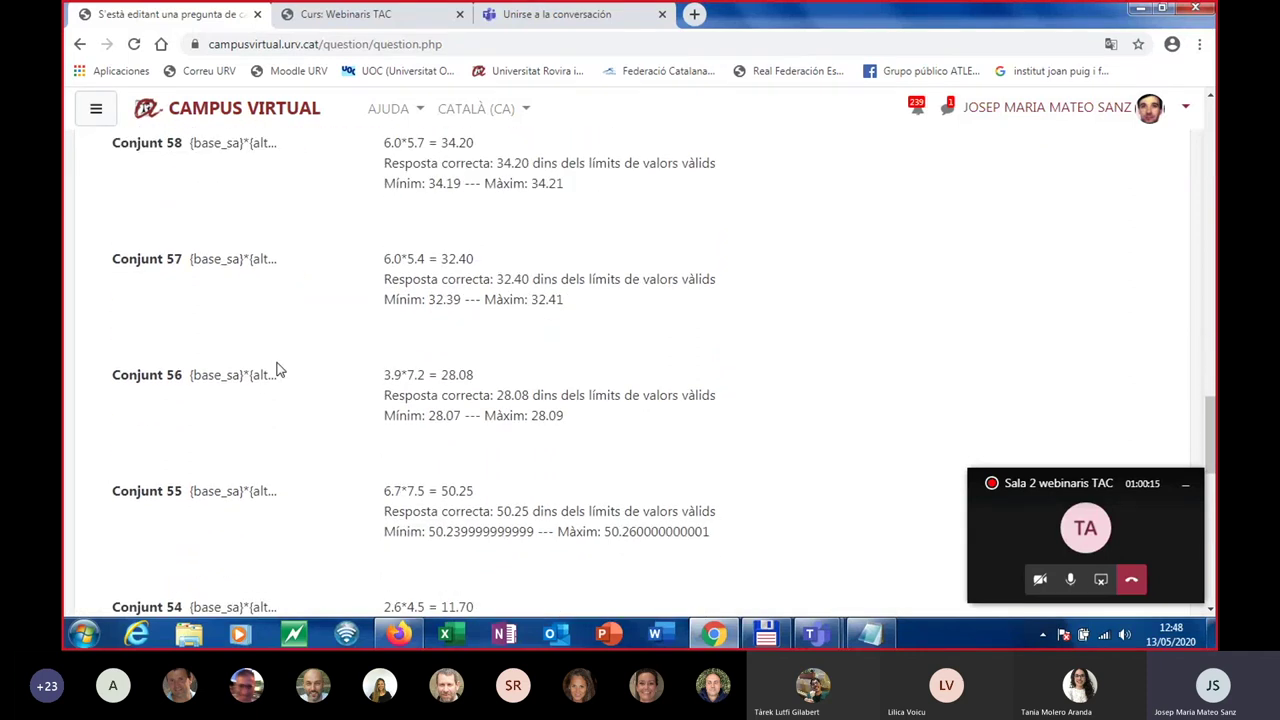
{"action": "scroll", "coordinate": [279, 372], "scroll_direction": "down", "scroll_amount": 1}
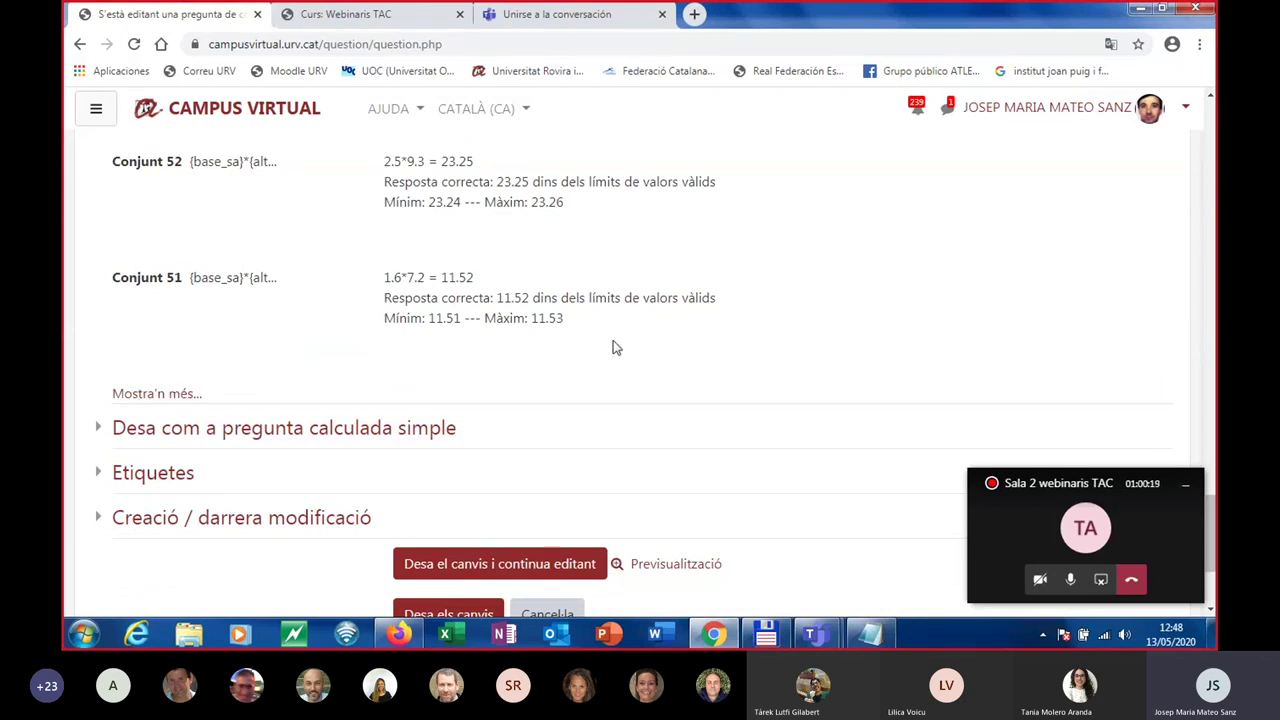
{"action": "scroll", "coordinate": [614, 348], "scroll_direction": "down", "scroll_amount": 3}
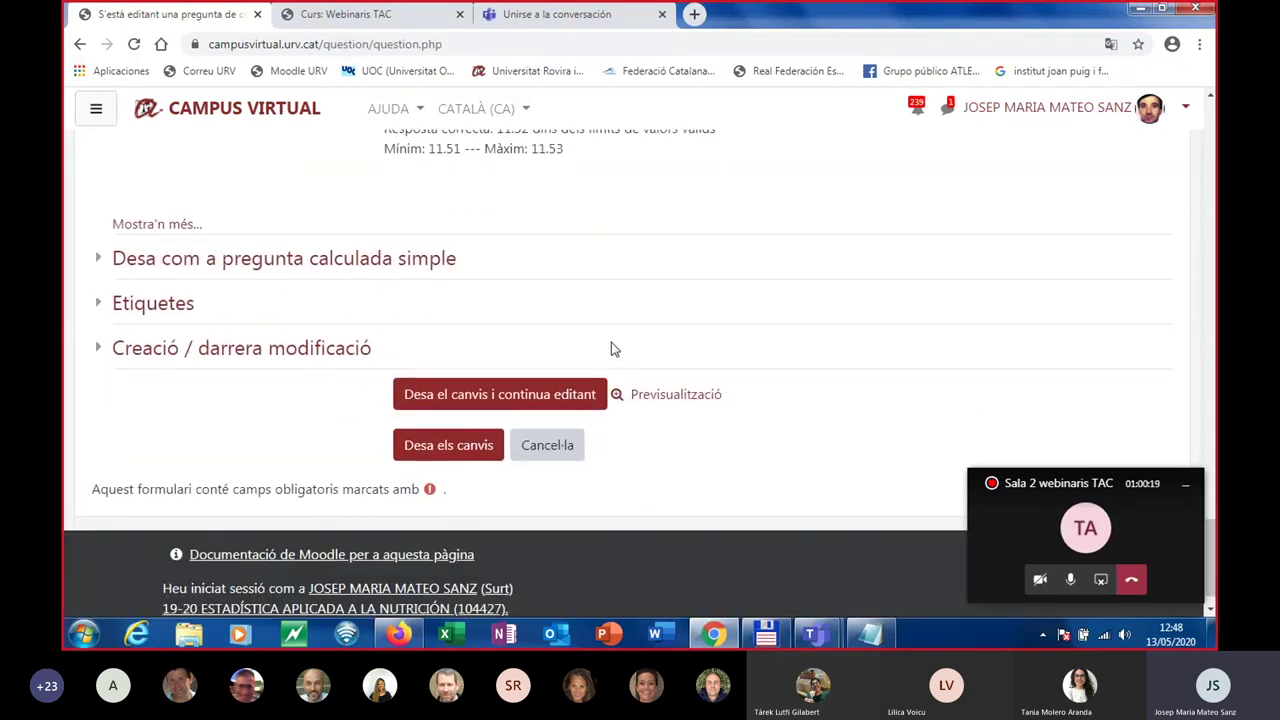
Save the question's changes, preview Àrea rectangle (calculada) from the question bank to check its base and height, and close the preview.
{"action": "left_click", "coordinate": [455, 450]}
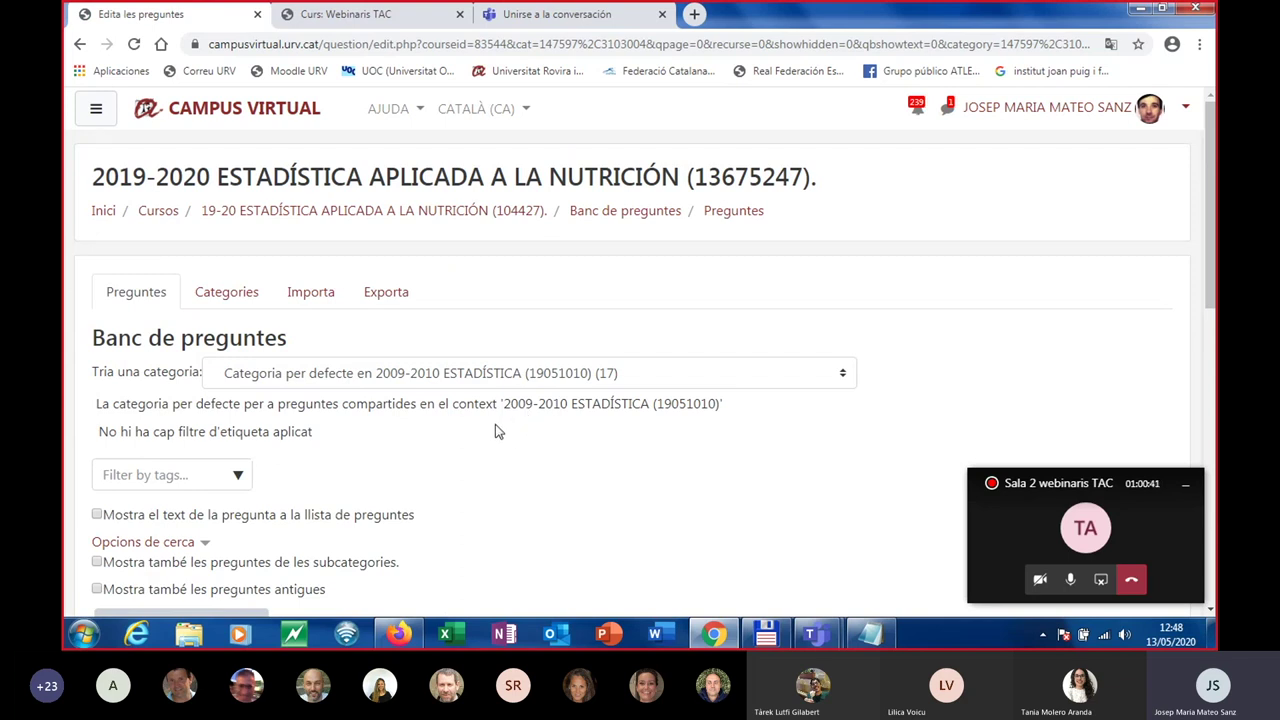
{"action": "scroll", "coordinate": [495, 420], "scroll_direction": "down", "scroll_amount": 3}
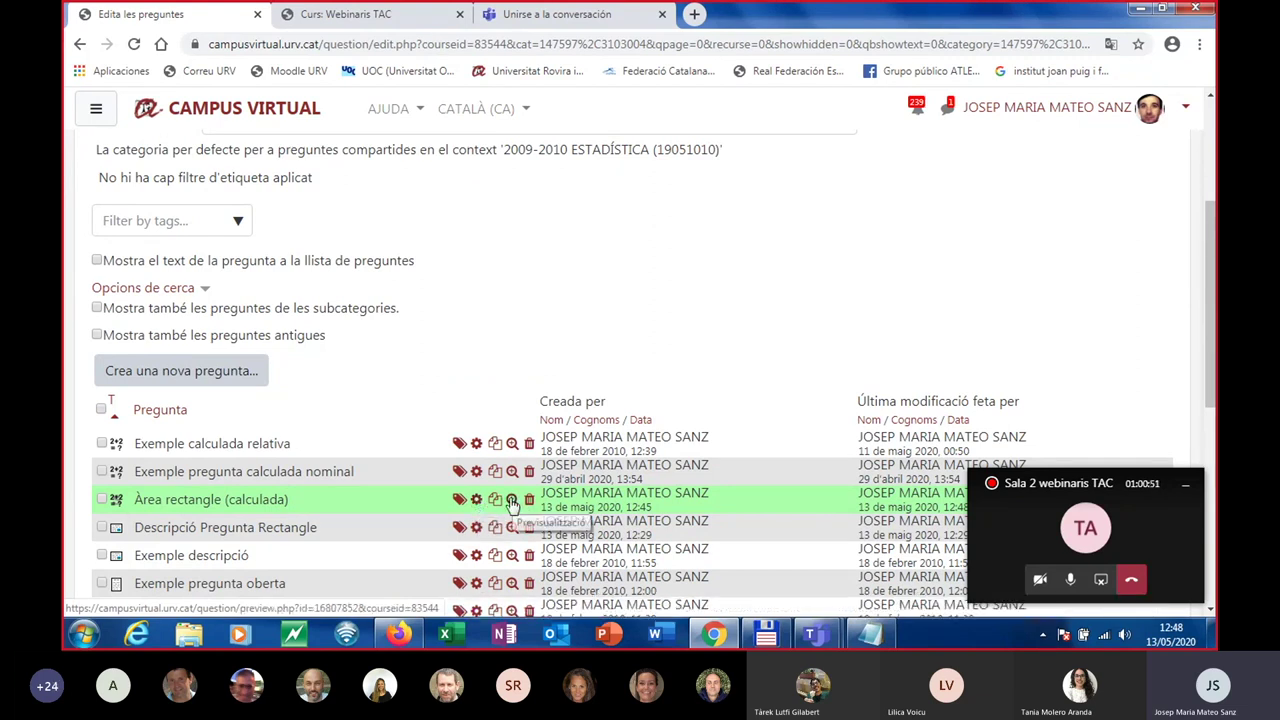
{"action": "scroll", "coordinate": [510, 500], "scroll_direction": "down", "scroll_amount": 1}
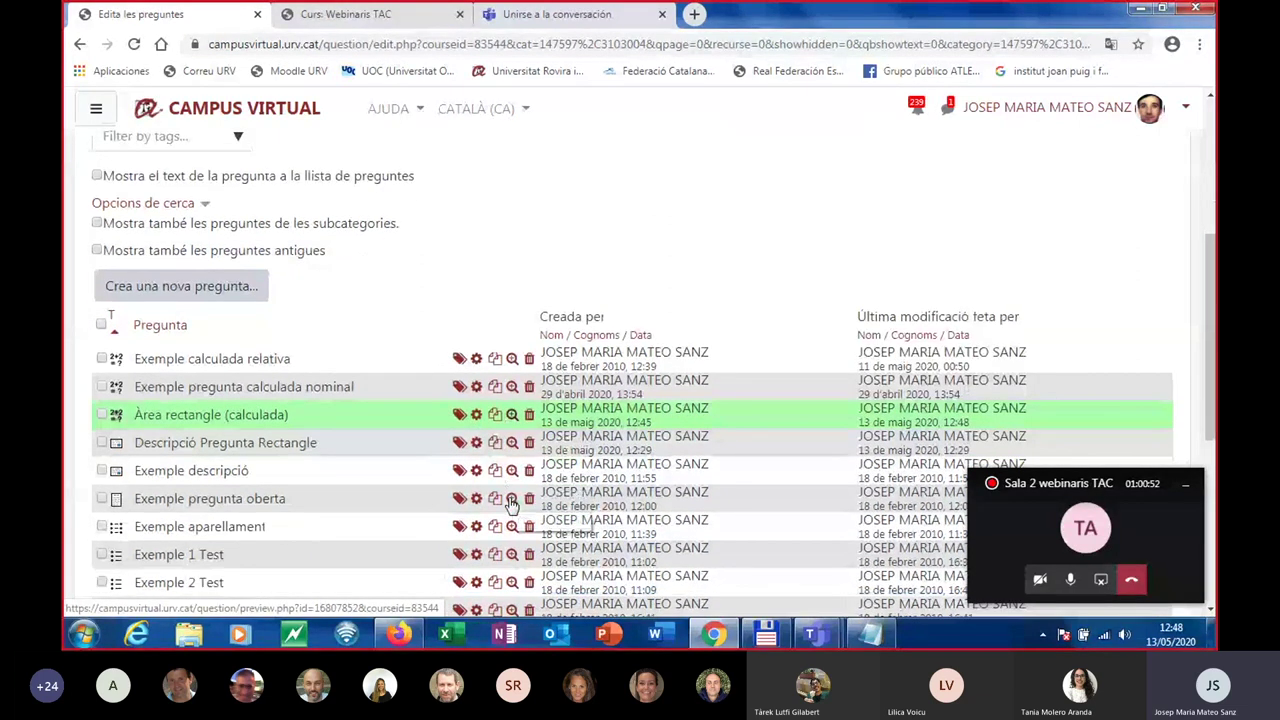
{"action": "left_click", "coordinate": [512, 415]}
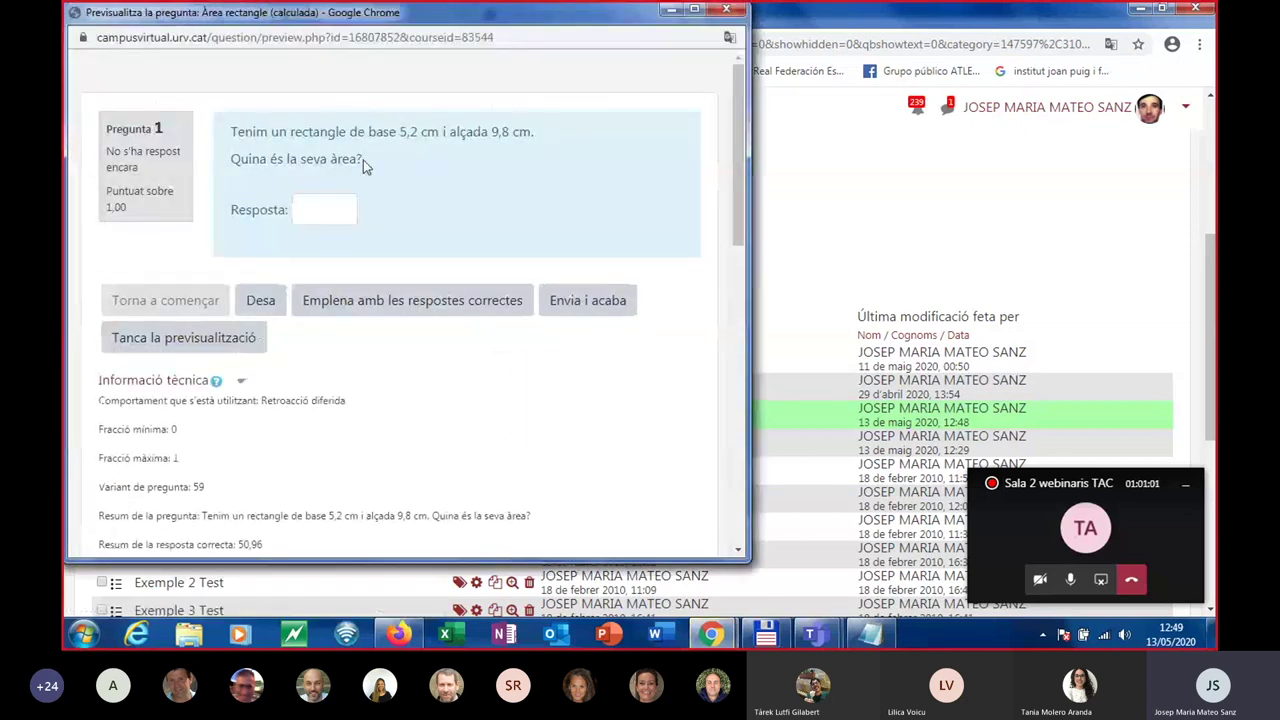
{"action": "left_click", "coordinate": [209, 342]}
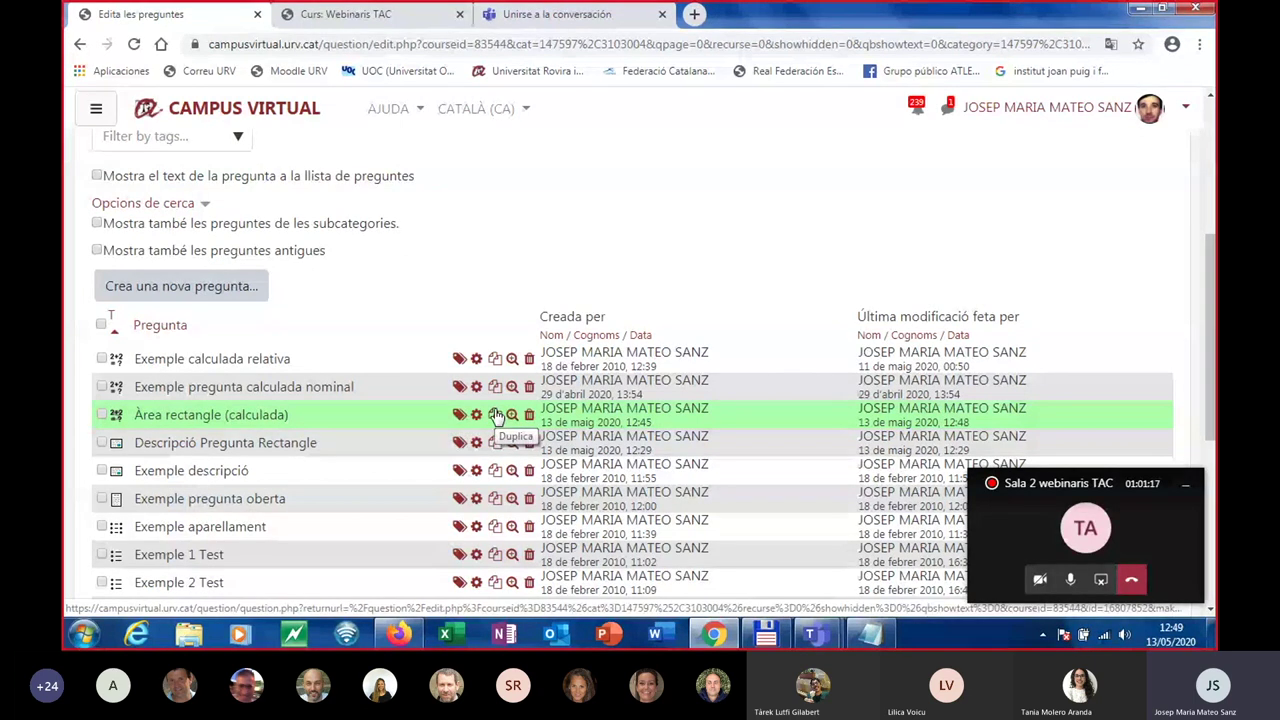
Start duplicating Àrea rectangle (calculada), look through the copy's settings and cancel without saving.
{"action": "left_click", "coordinate": [496, 415]}
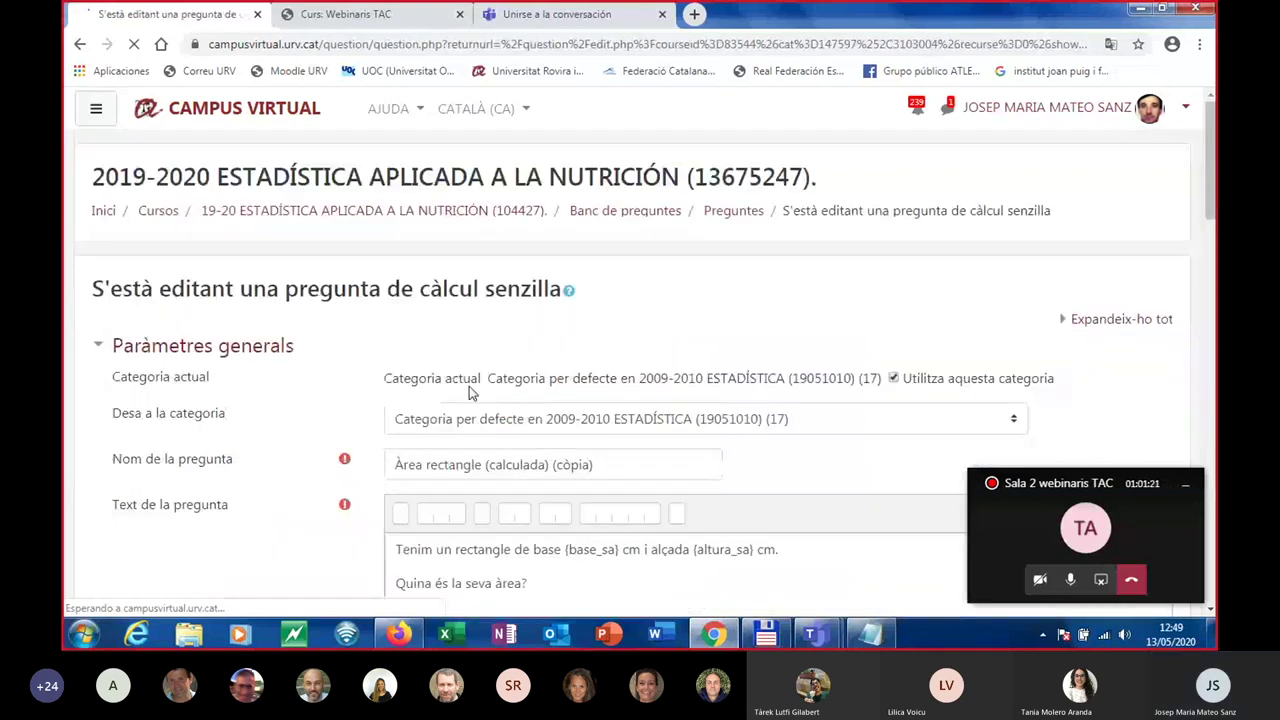
{"action": "scroll", "coordinate": [507, 414], "scroll_direction": "down", "scroll_amount": 2}
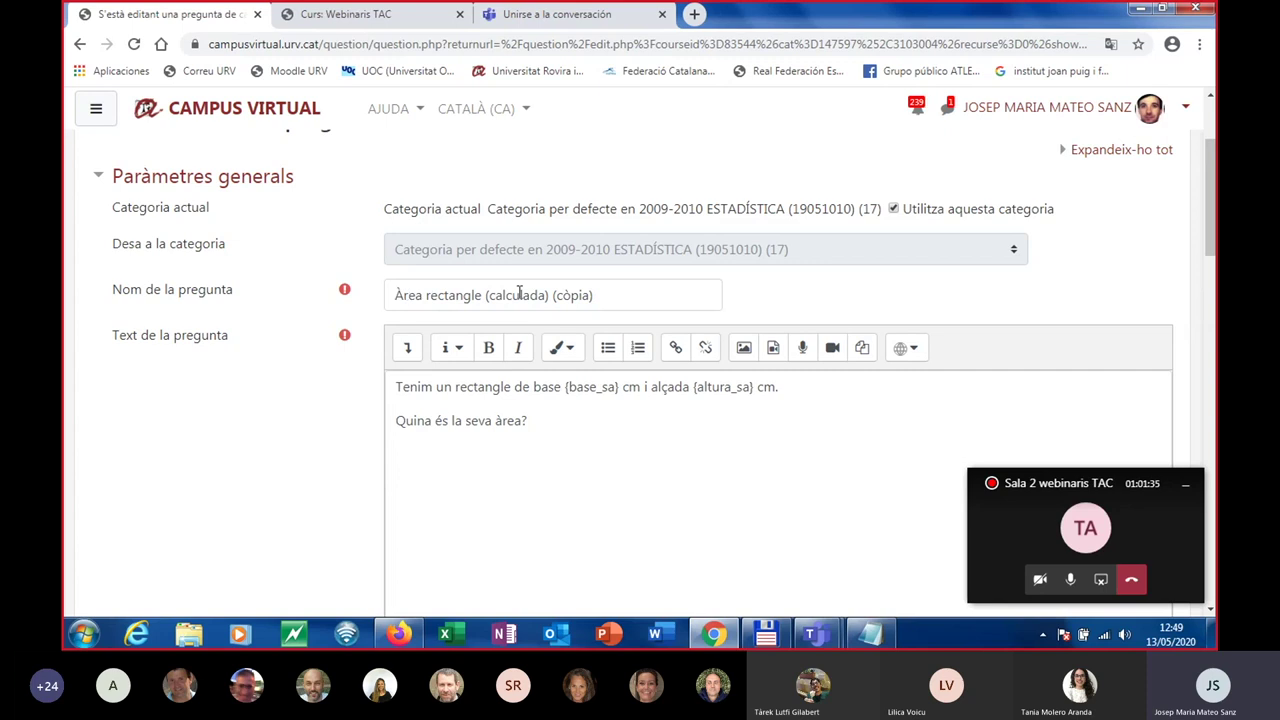
{"action": "scroll", "coordinate": [606, 357], "scroll_direction": "down", "scroll_amount": 7}
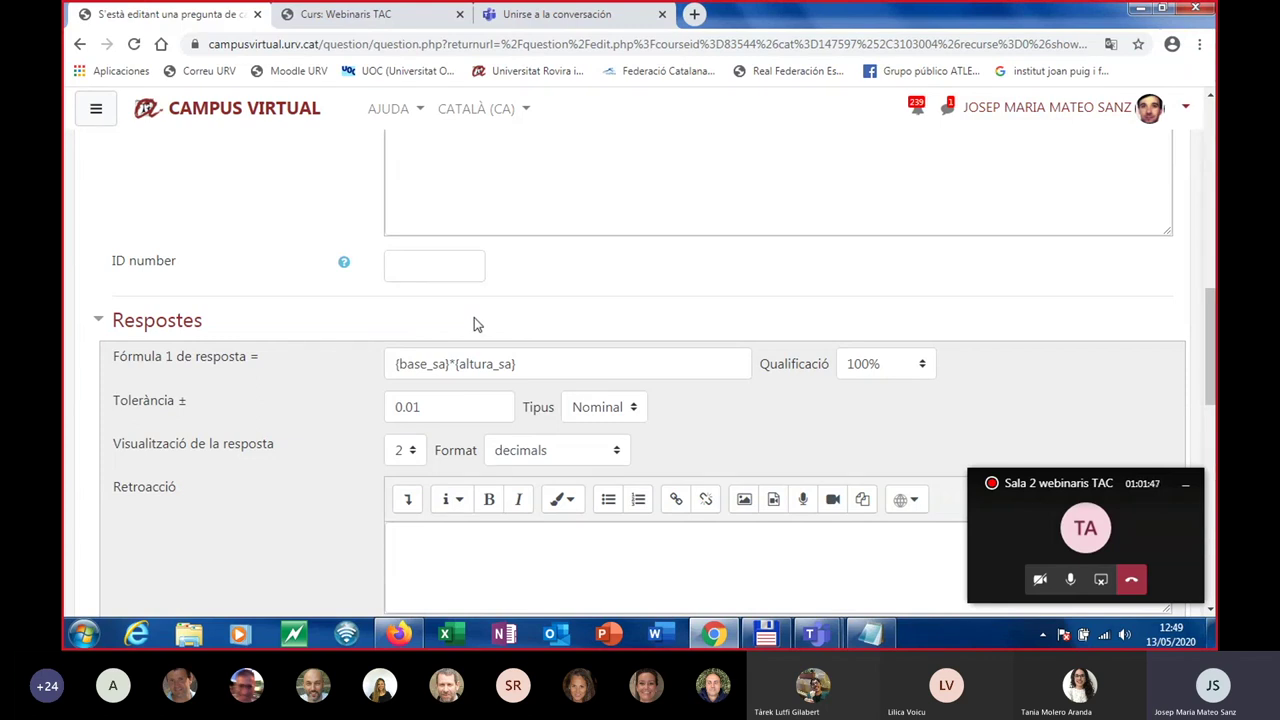
{"action": "scroll", "coordinate": [475, 320], "scroll_direction": "down", "scroll_amount": 5}
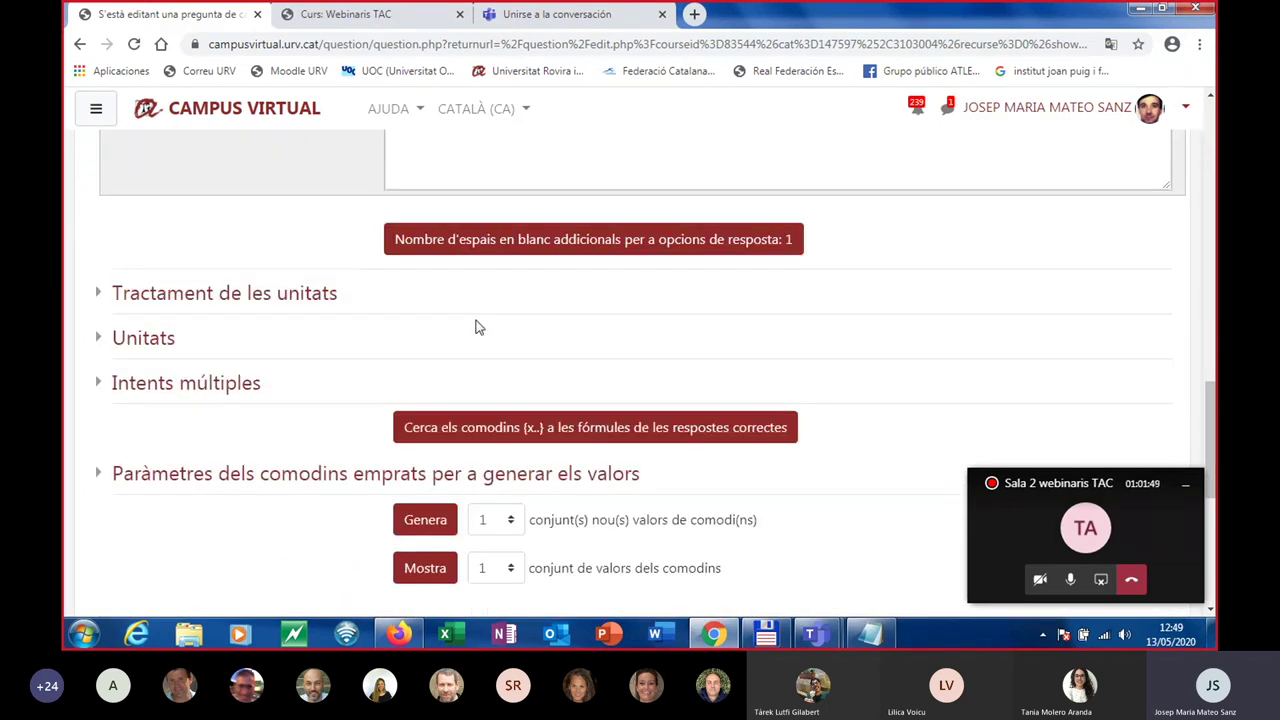
{"action": "scroll", "coordinate": [480, 330], "scroll_direction": "down", "scroll_amount": 3}
{"action": "scroll", "coordinate": [624, 358], "scroll_direction": "down", "scroll_amount": 2}
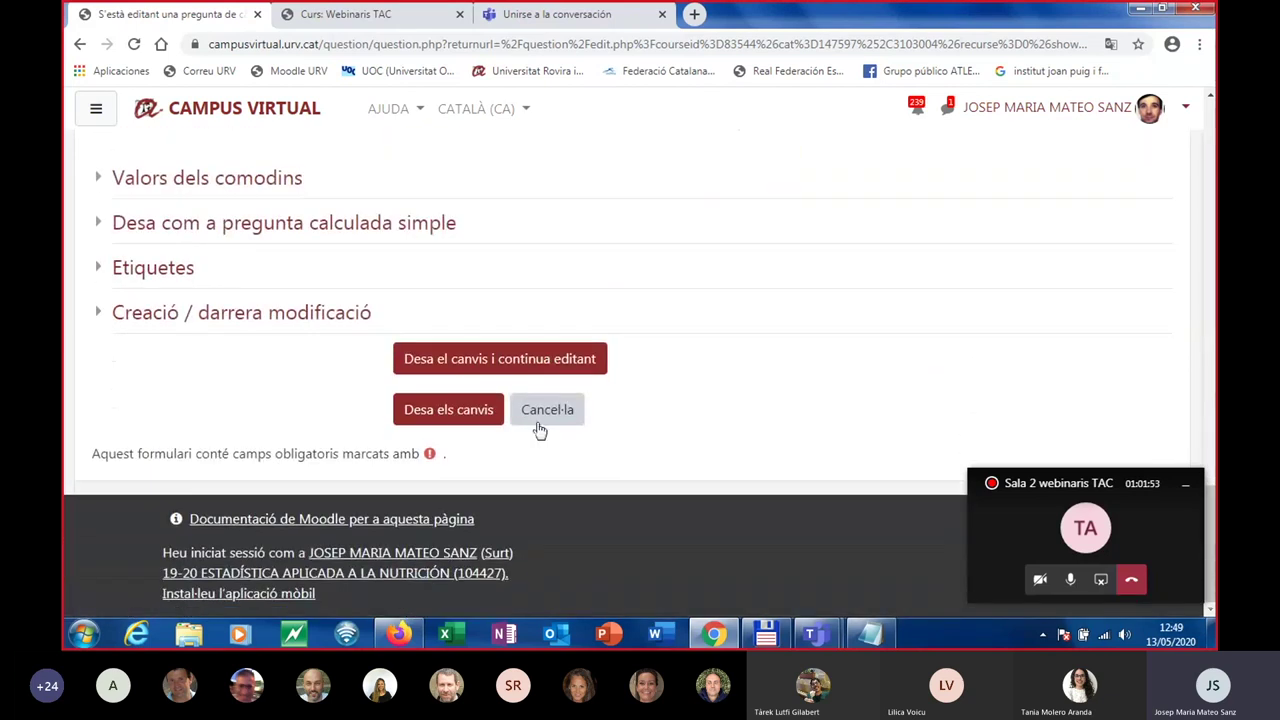
{"action": "left_click", "coordinate": [541, 417]}
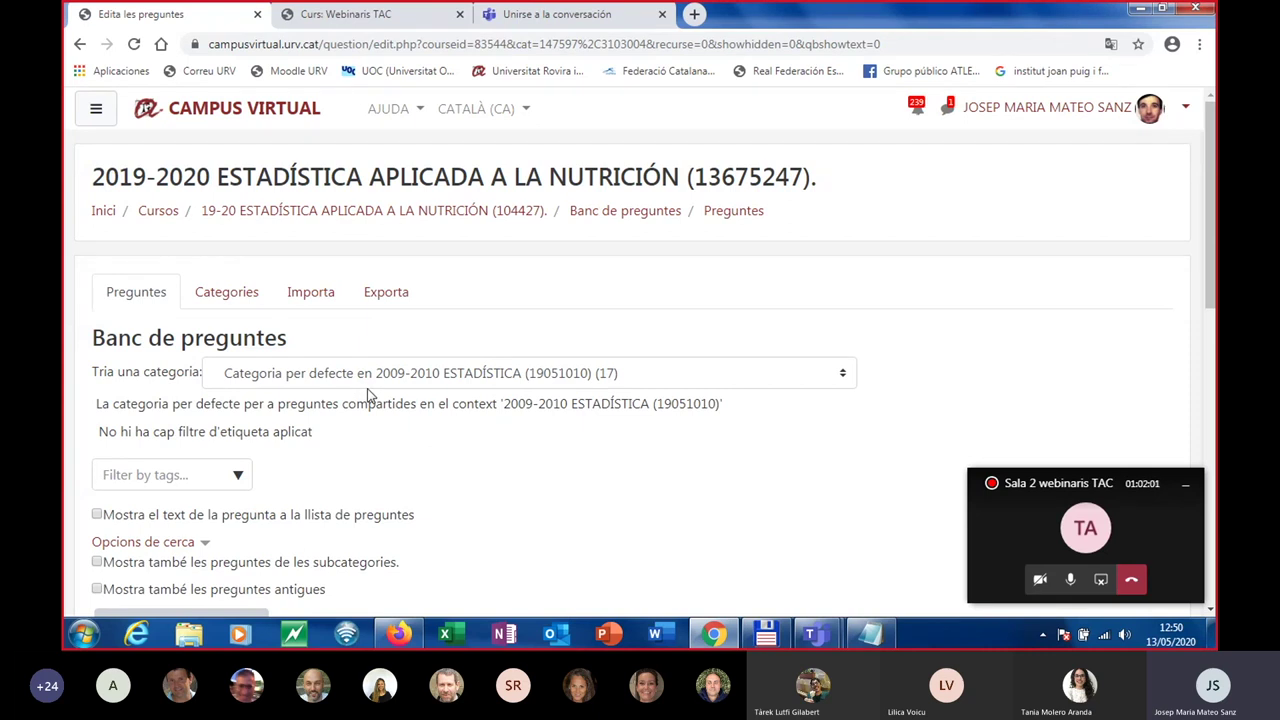
Open Àrea rectangle (calculada) for editing and examine its correct-answer formula.
{"action": "scroll", "coordinate": [420, 373], "scroll_direction": "down", "scroll_amount": 1}
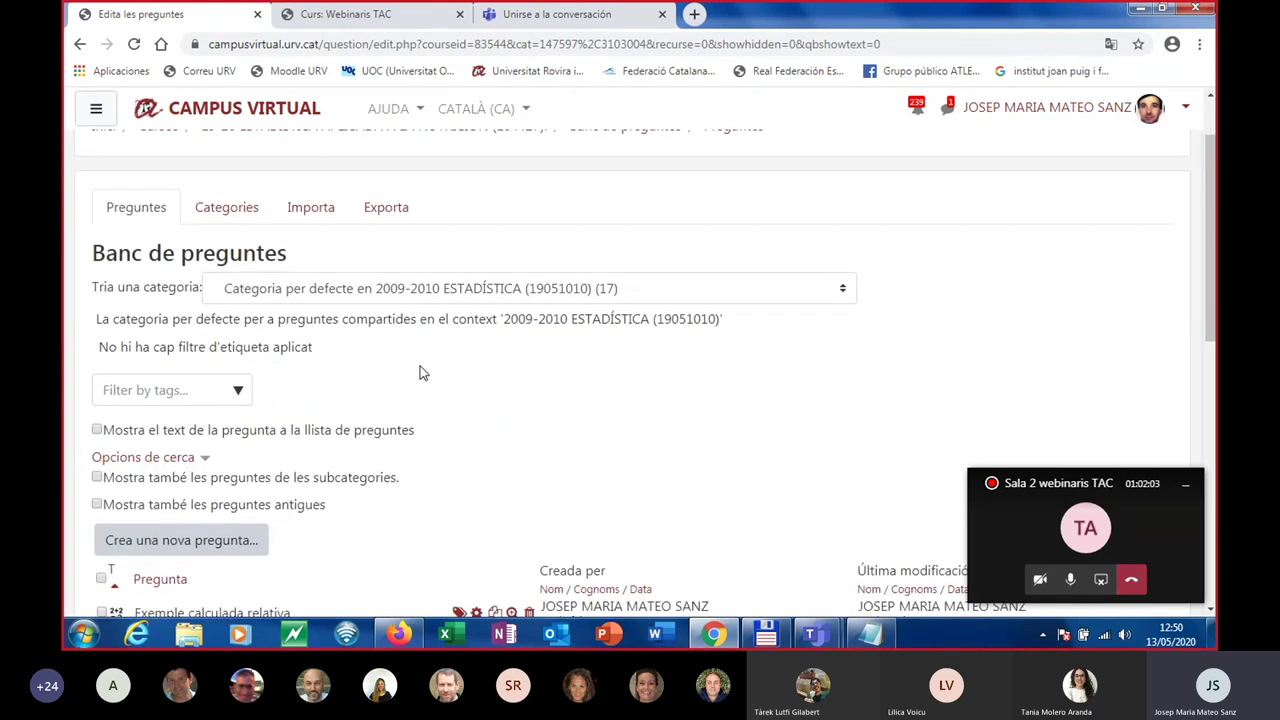
{"action": "scroll", "coordinate": [420, 373], "scroll_direction": "down", "scroll_amount": 2}
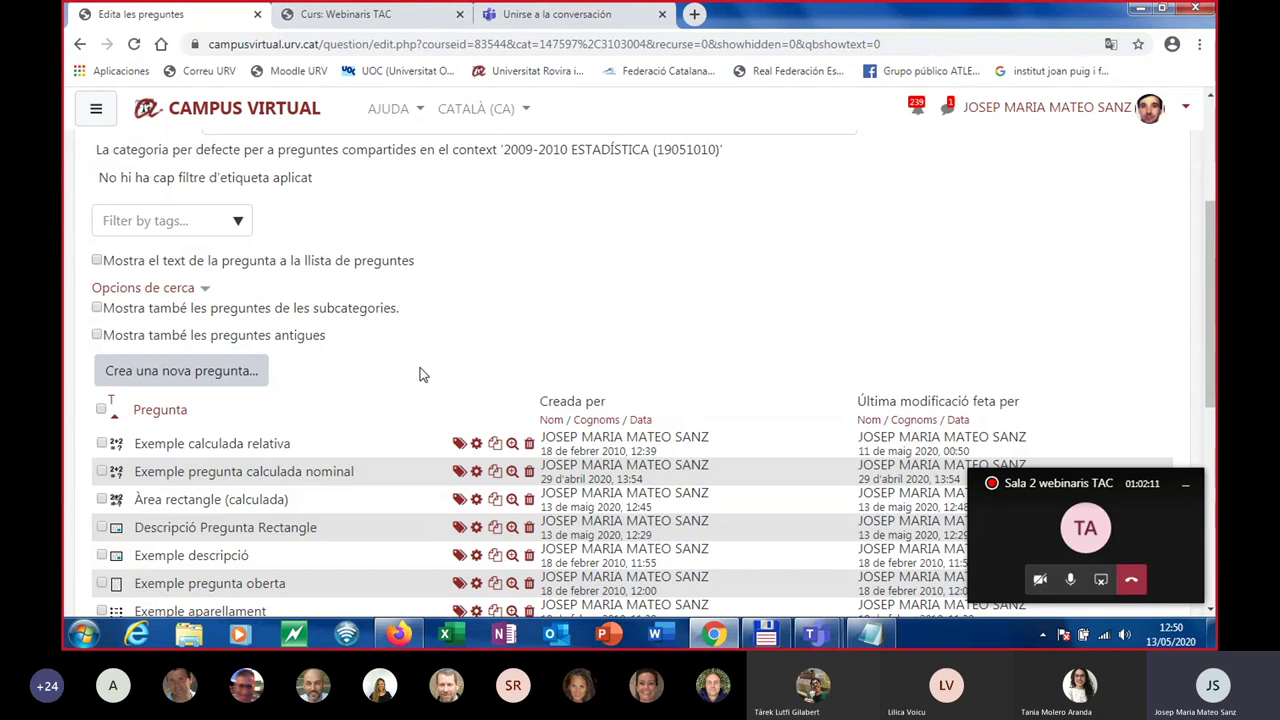
{"action": "left_click", "coordinate": [477, 500]}
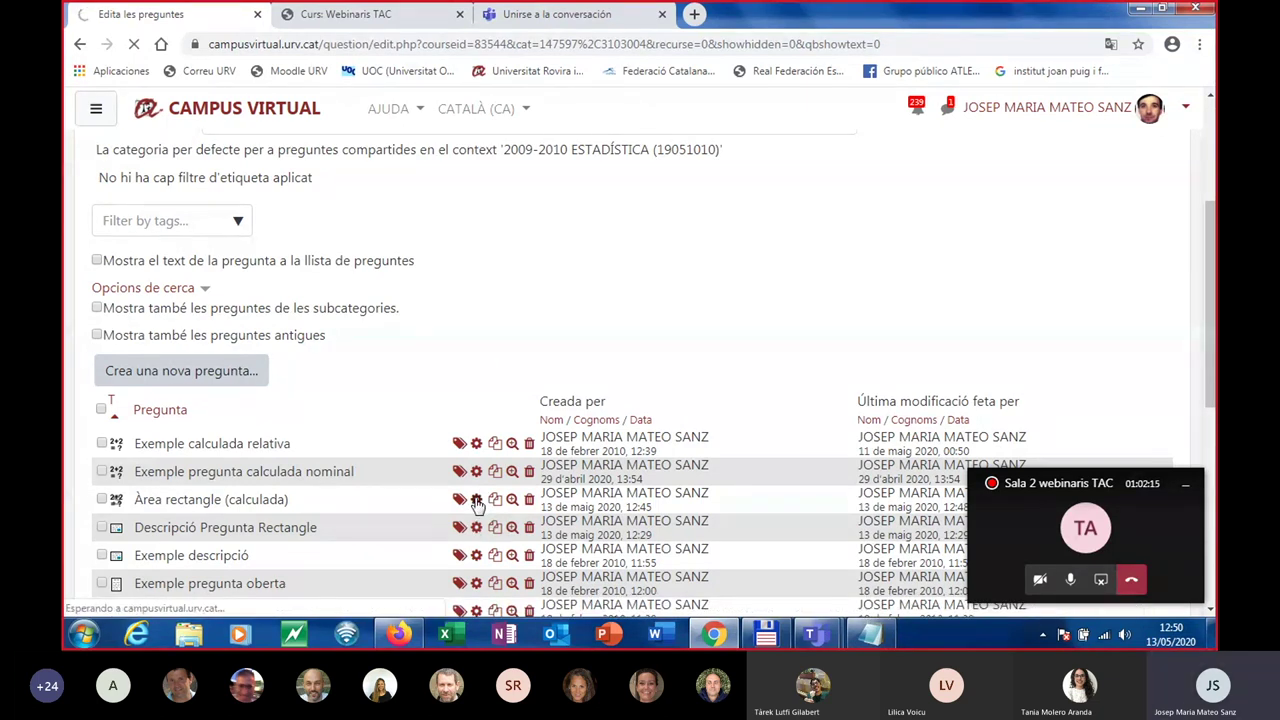
{"action": "scroll", "coordinate": [543, 400], "scroll_direction": "down", "scroll_amount": 8}
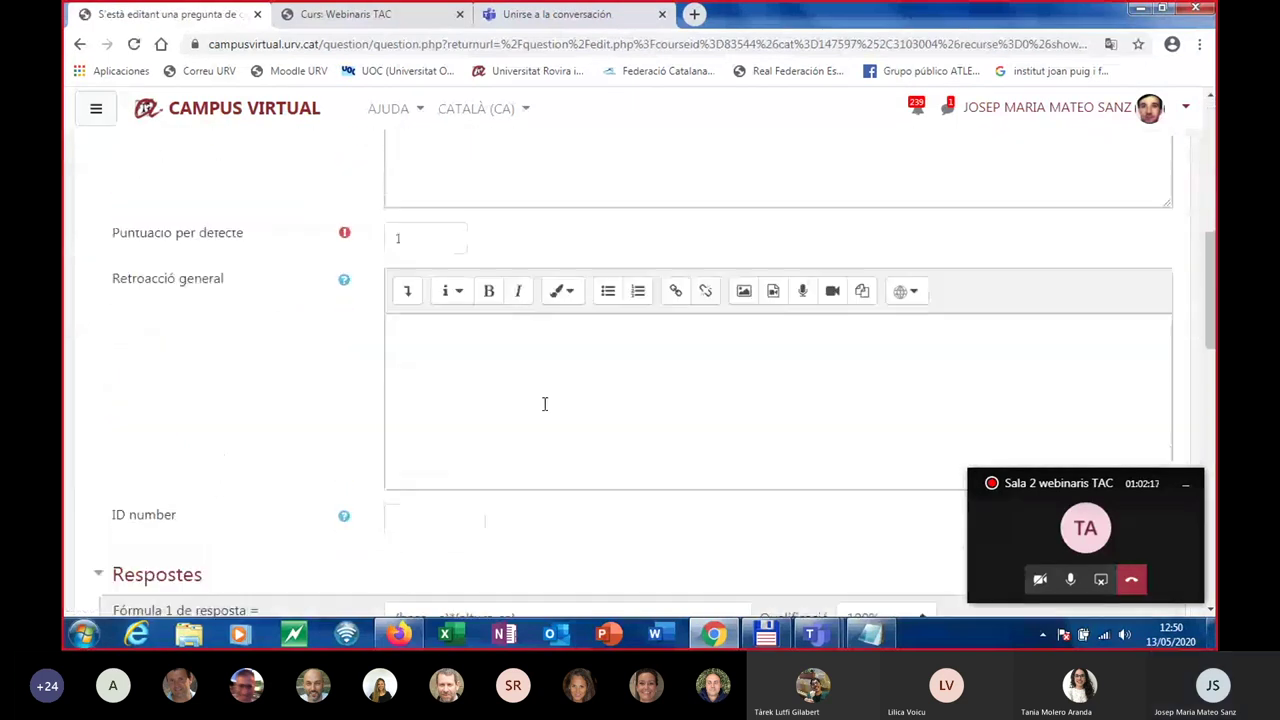
{"action": "scroll", "coordinate": [543, 413], "scroll_direction": "down", "scroll_amount": 1}
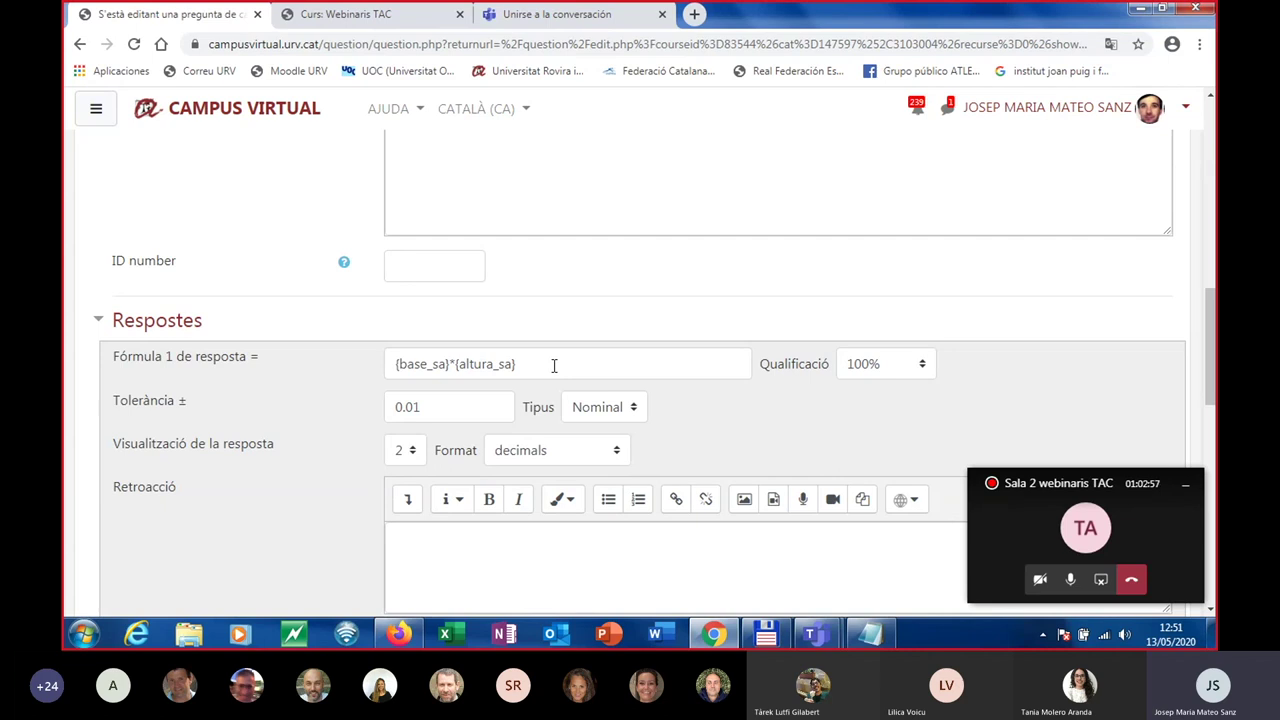
Search Google in a new browser tab for "moodle preguntes calculades" and open the Tipo de Pregunta Calculada page on Moodle Docs.
{"action": "left_click", "coordinate": [695, 15]}
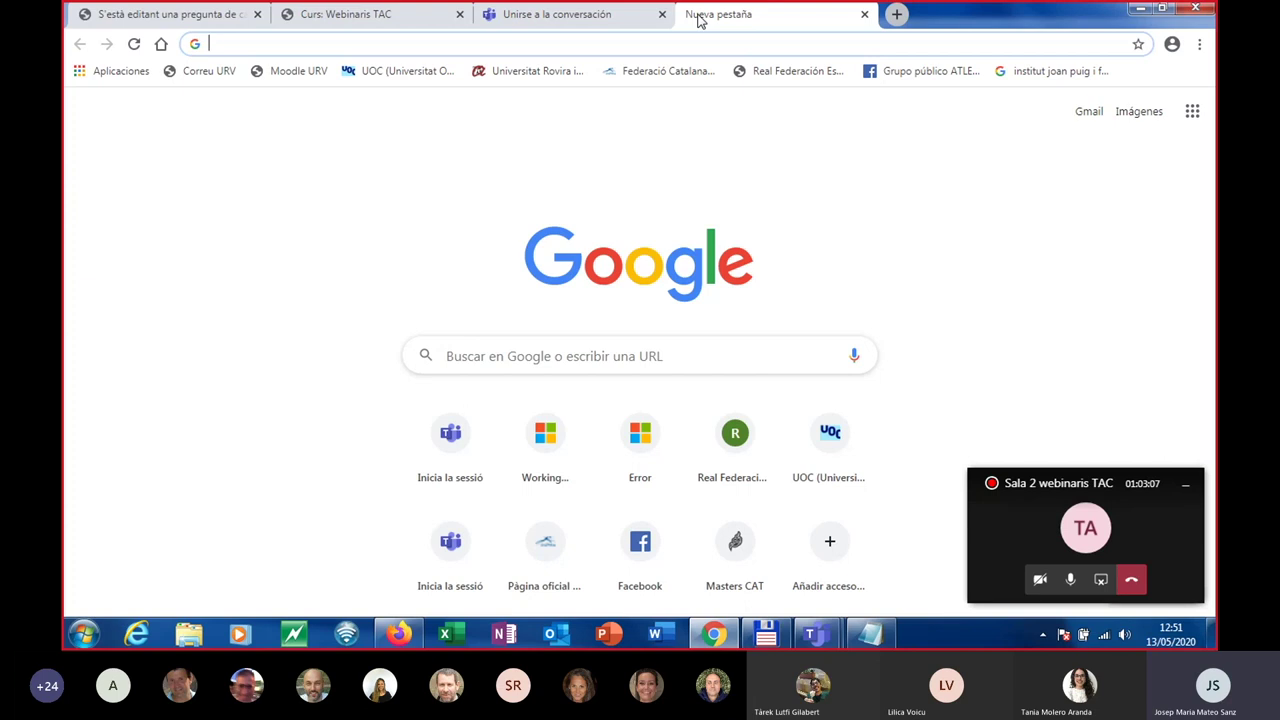
{"action": "left_click", "coordinate": [512, 361]}
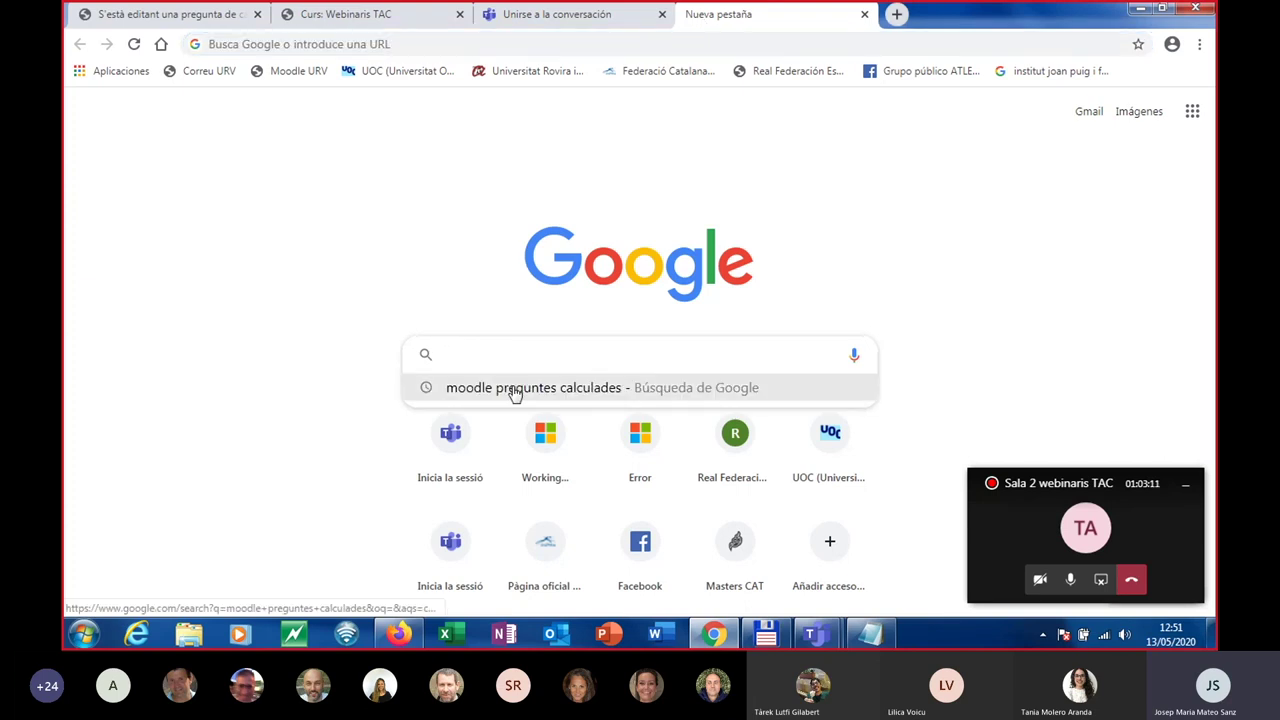
{"action": "left_click", "coordinate": [512, 390]}
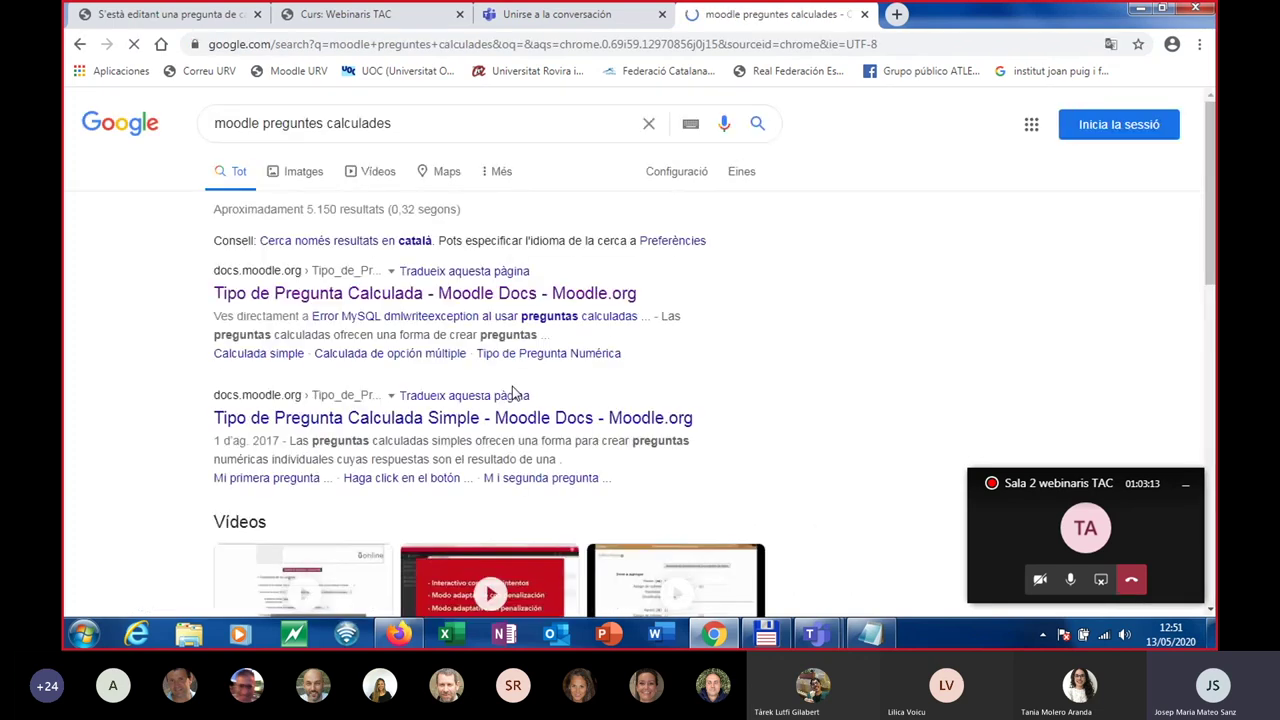
{"action": "left_click", "coordinate": [328, 296]}
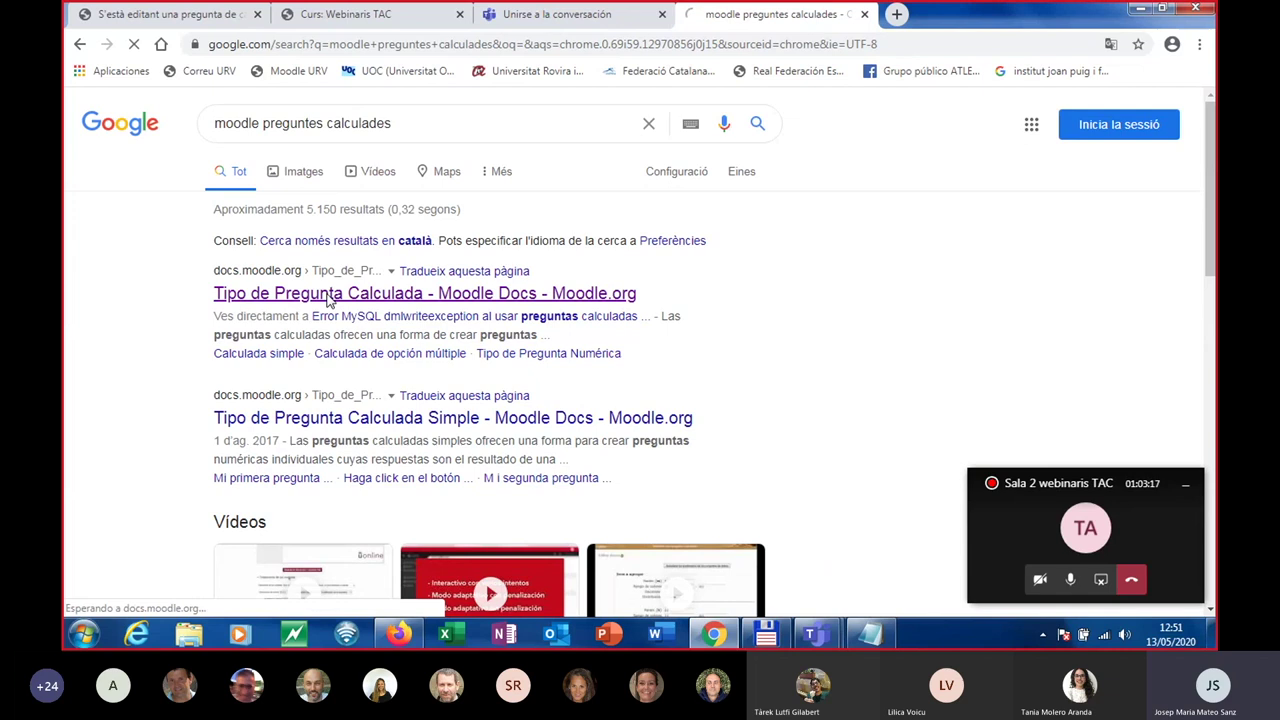
Skim the calculated-question documentation from the introduction through question configuration, tolerance and datasets to the syntax rules for the correct-answer formula.
{"action": "scroll", "coordinate": [352, 350], "scroll_direction": "down", "scroll_amount": 8}
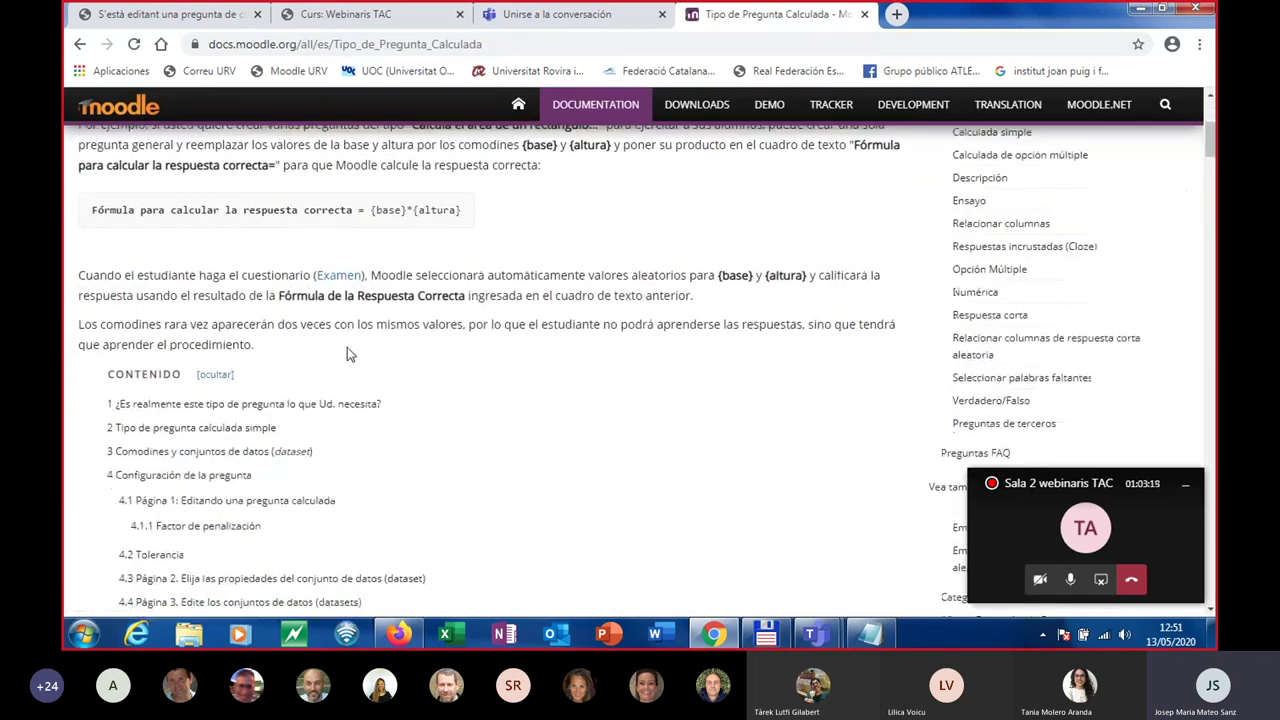
{"action": "scroll", "coordinate": [360, 350], "scroll_direction": "down", "scroll_amount": 5}
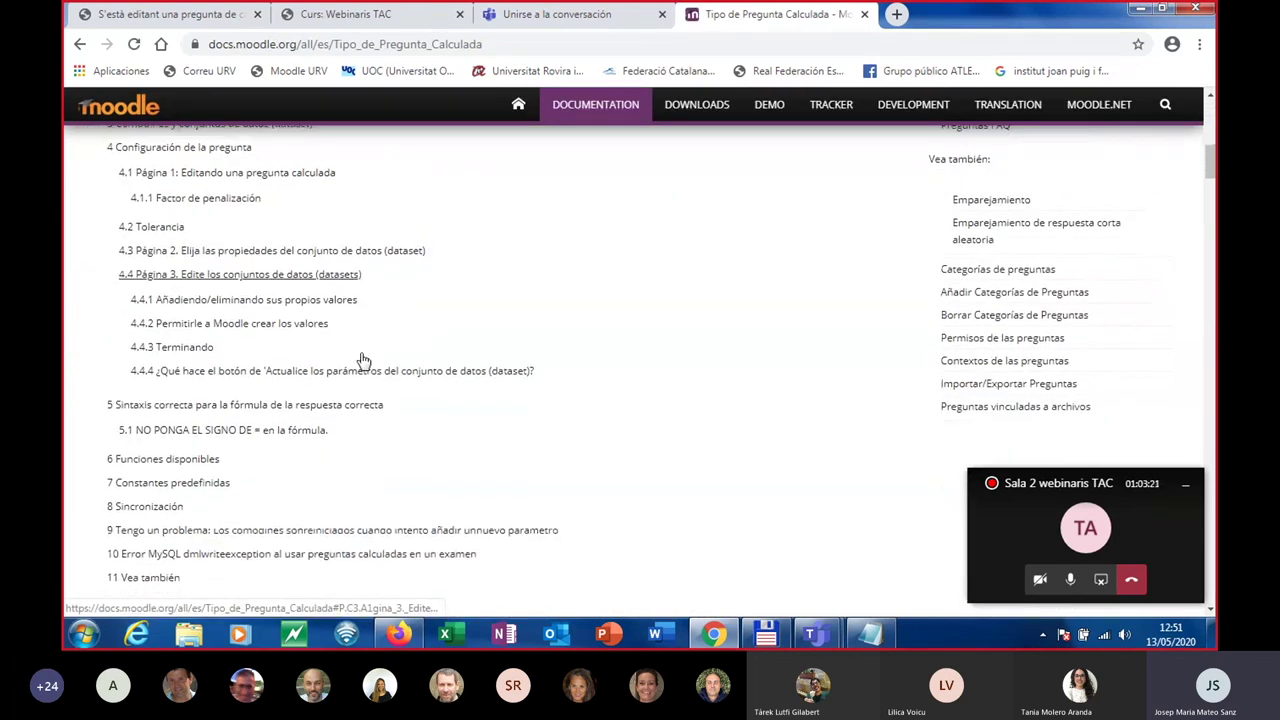
{"action": "scroll", "coordinate": [366, 352], "scroll_direction": "down", "scroll_amount": 2}
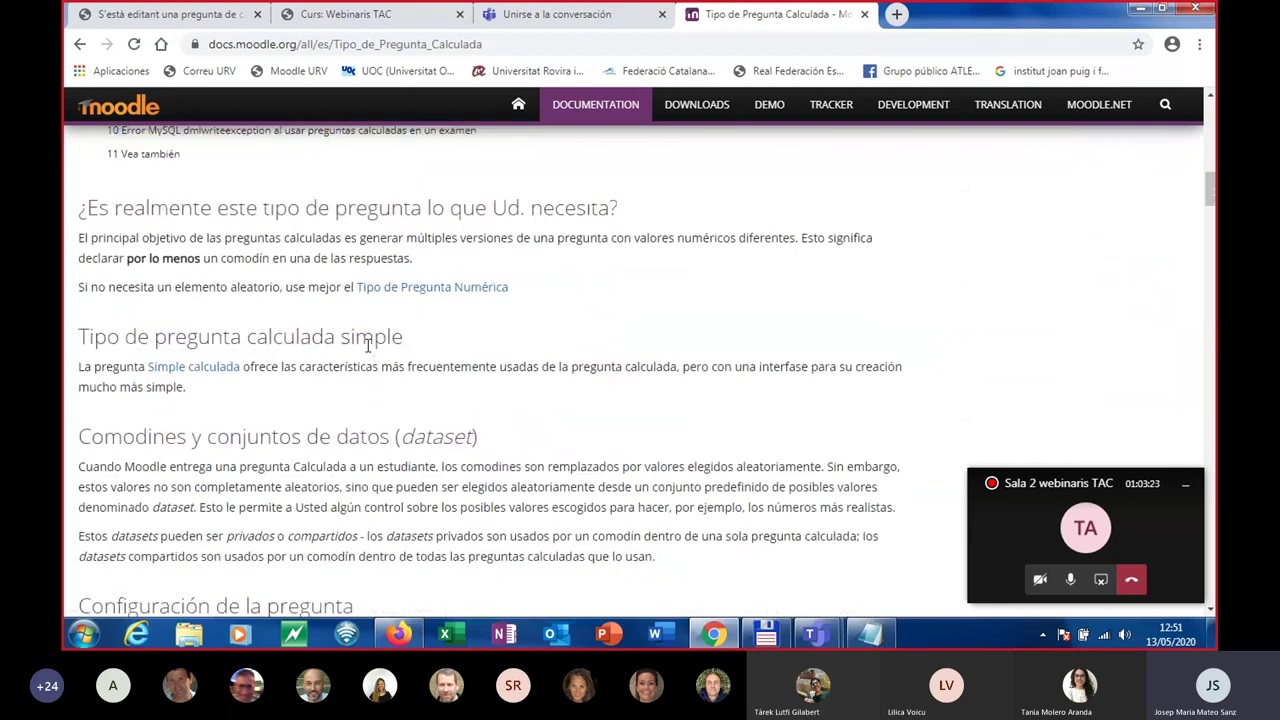
{"action": "scroll", "coordinate": [364, 336], "scroll_direction": "down", "scroll_amount": 5}
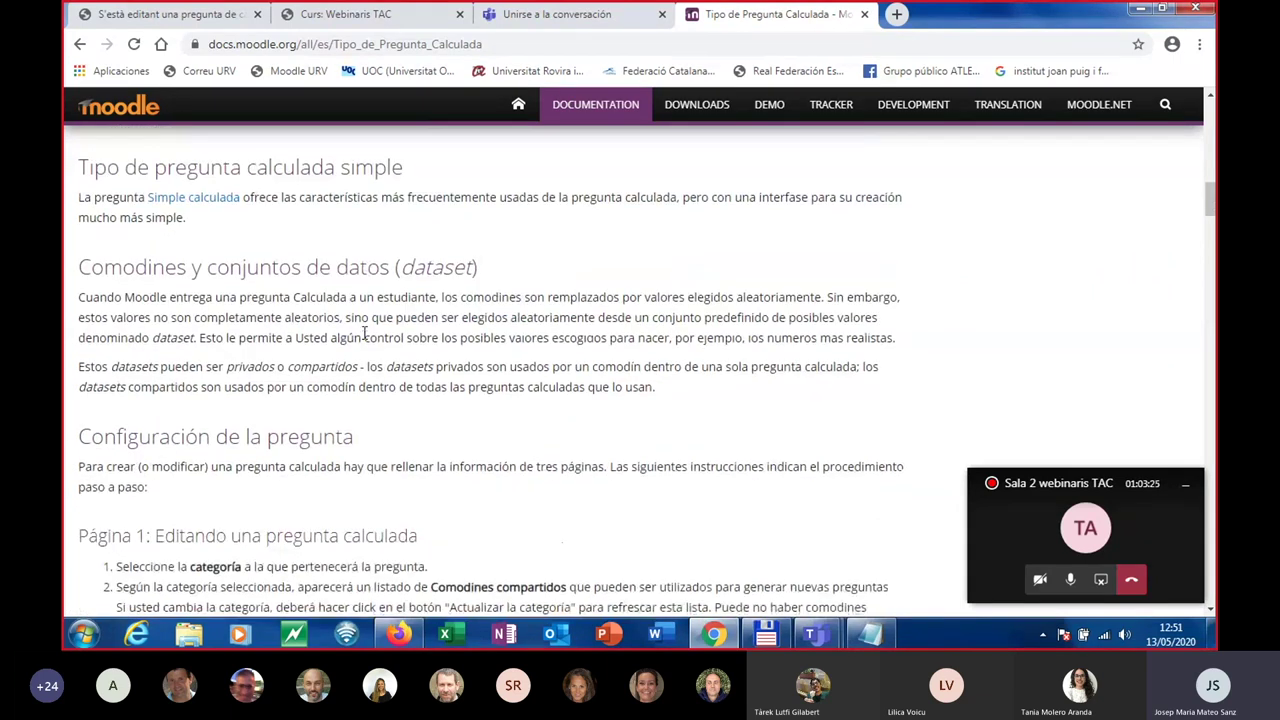
{"action": "scroll", "coordinate": [365, 340], "scroll_direction": "down", "scroll_amount": 2}
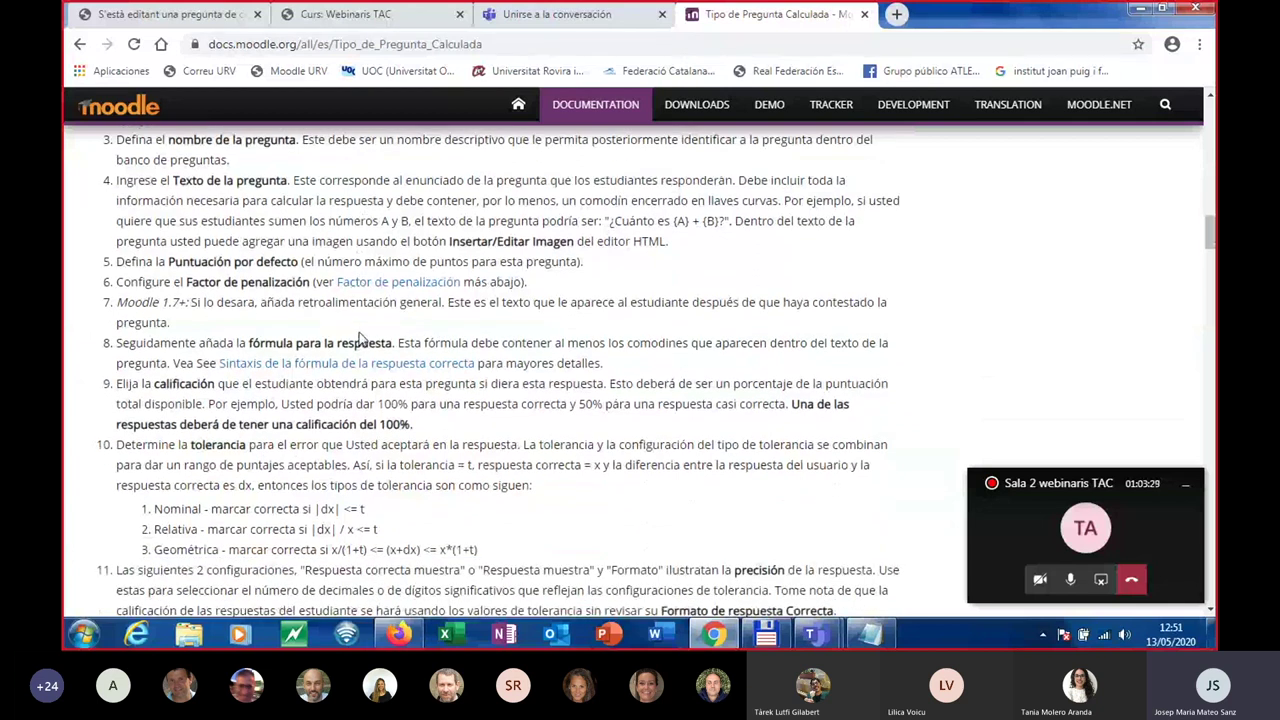
{"action": "scroll", "coordinate": [362, 338], "scroll_direction": "up", "scroll_amount": 2}
{"action": "scroll", "coordinate": [368, 338], "scroll_direction": "down", "scroll_amount": 5}
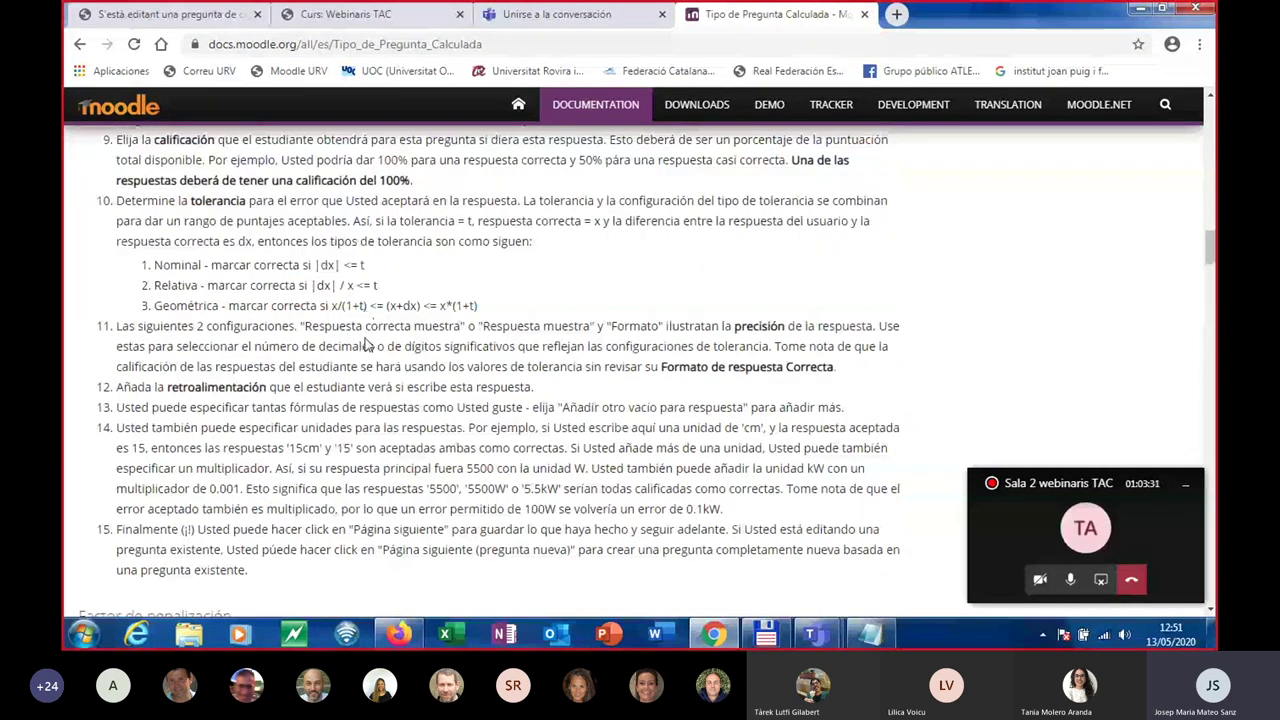
{"action": "scroll", "coordinate": [375, 338], "scroll_direction": "down", "scroll_amount": 3}
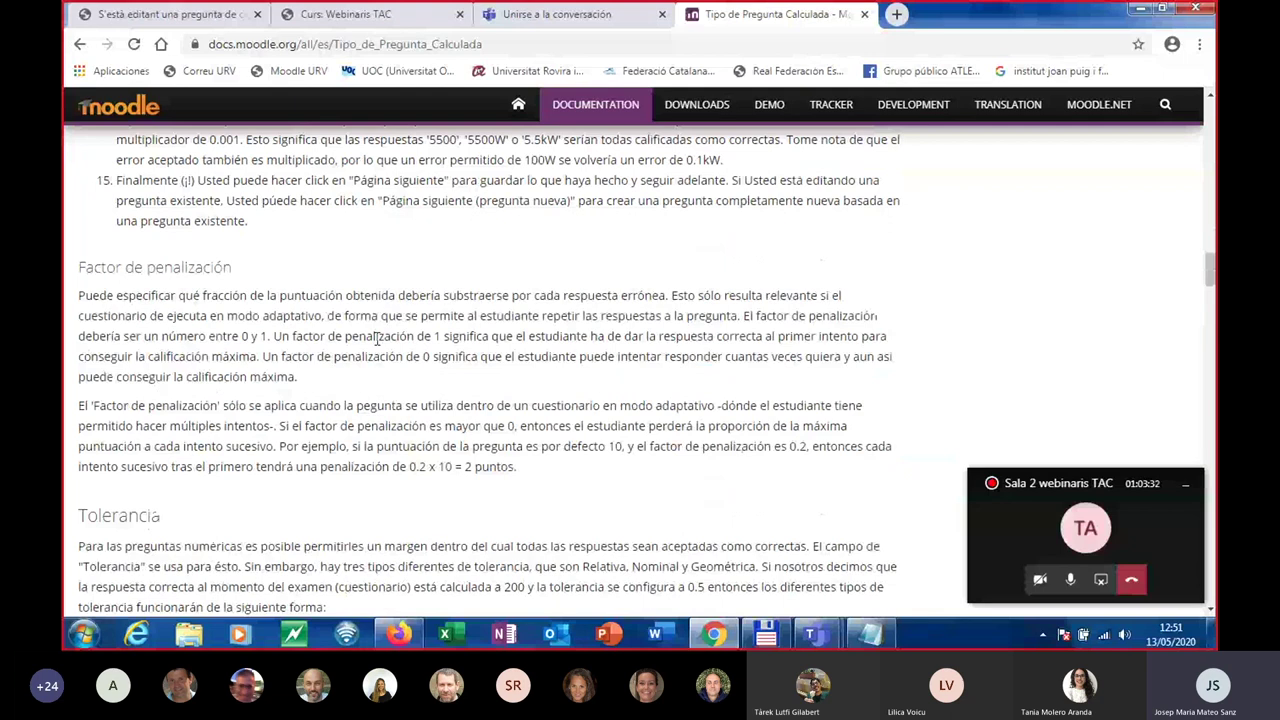
{"action": "scroll", "coordinate": [377, 338], "scroll_direction": "down", "scroll_amount": 9}
{"action": "scroll", "coordinate": [397, 351], "scroll_direction": "down", "scroll_amount": 2}
{"action": "scroll", "coordinate": [408, 344], "scroll_direction": "down", "scroll_amount": 2}
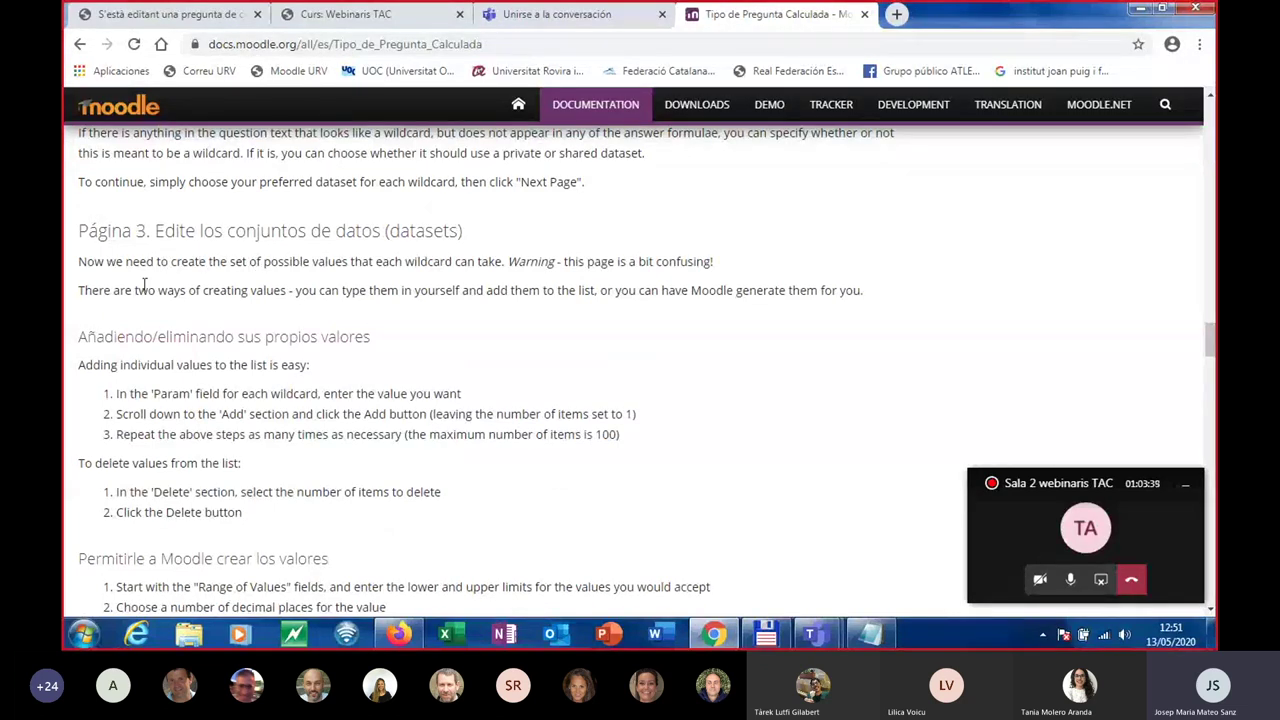
{"action": "scroll", "coordinate": [255, 360], "scroll_direction": "down", "scroll_amount": 8}
{"action": "scroll", "coordinate": [435, 323], "scroll_direction": "up", "scroll_amount": 1}
{"action": "scroll", "coordinate": [435, 323], "scroll_direction": "down", "scroll_amount": 4}
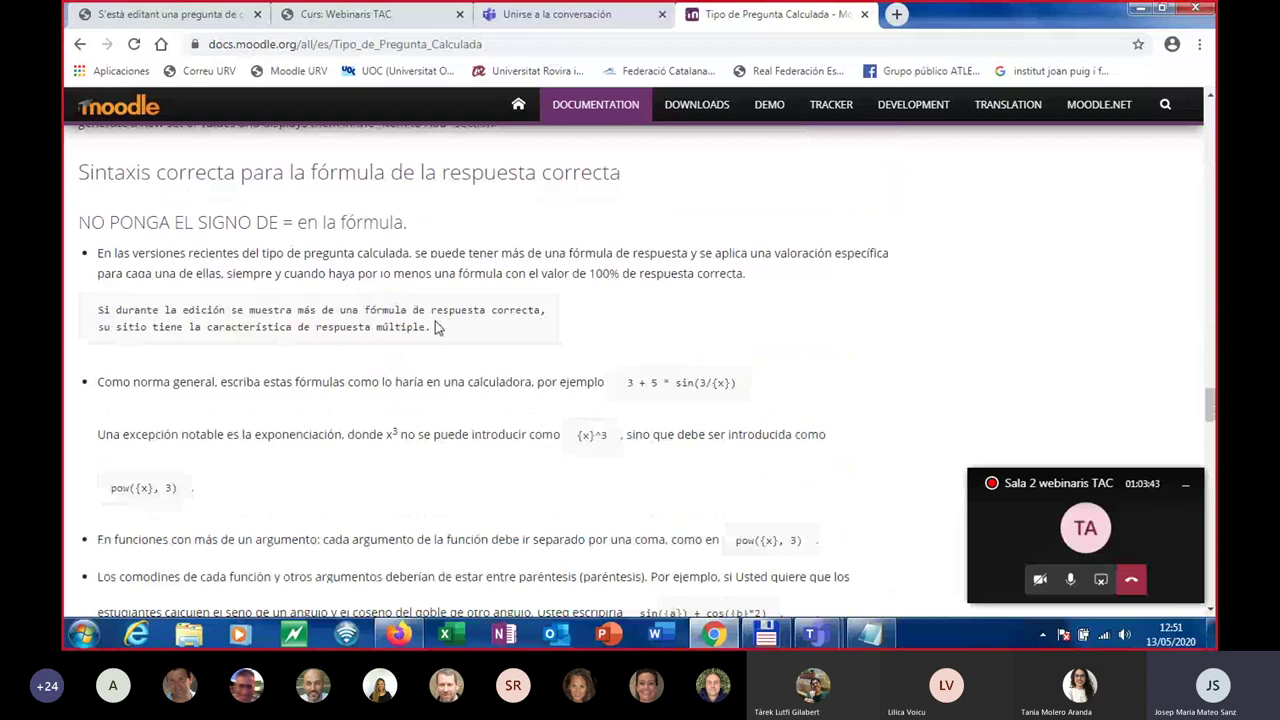
Examine the Funciones disponibles table for functions allowed in answer formulas, including exp, the logarithms, pi(), pow and round.
{"action": "scroll", "coordinate": [435, 323], "scroll_direction": "down", "scroll_amount": 6}
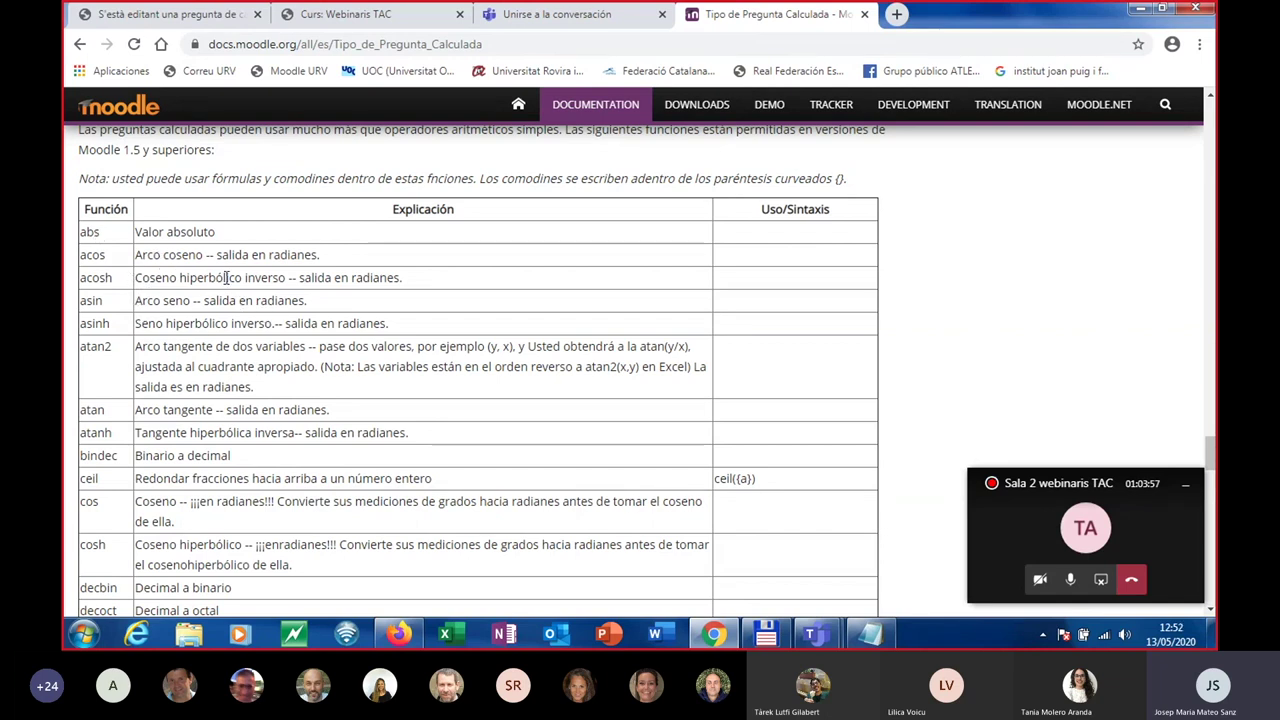
{"action": "scroll", "coordinate": [228, 280], "scroll_direction": "down", "scroll_amount": 1}
{"action": "scroll", "coordinate": [228, 280], "scroll_direction": "down", "scroll_amount": 2}
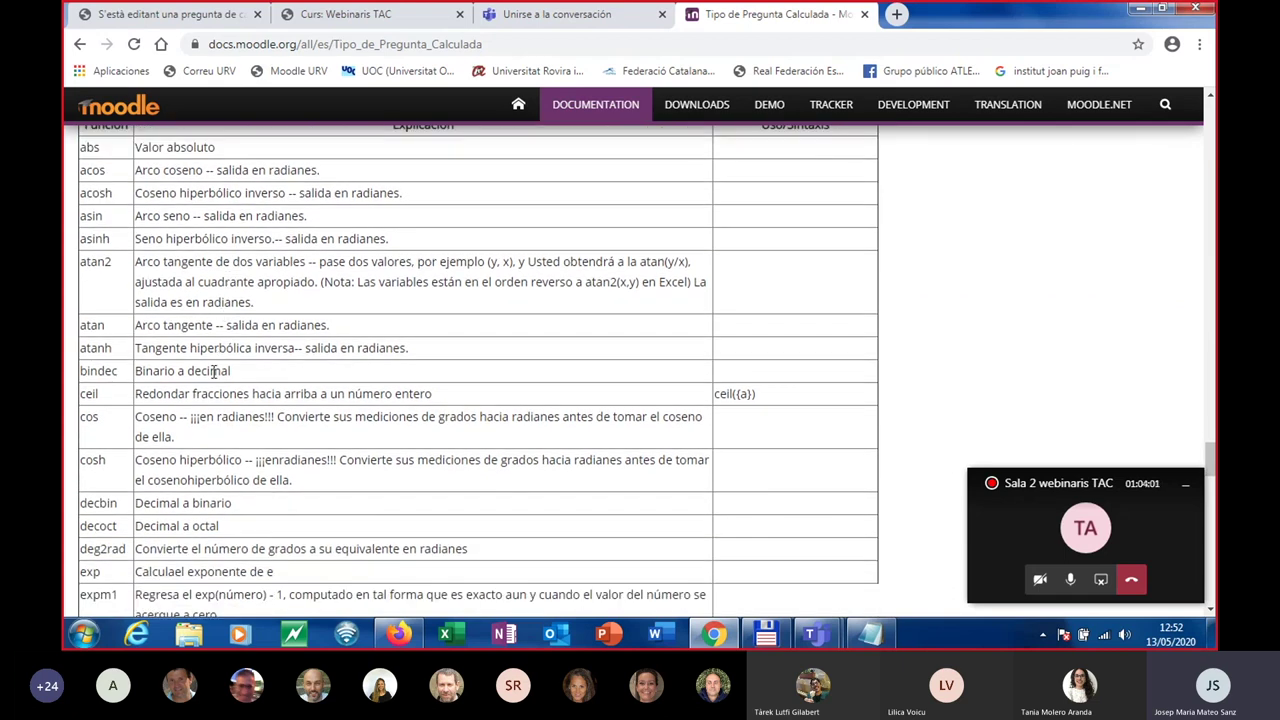
{"action": "scroll", "coordinate": [205, 423], "scroll_direction": "down", "scroll_amount": 4}
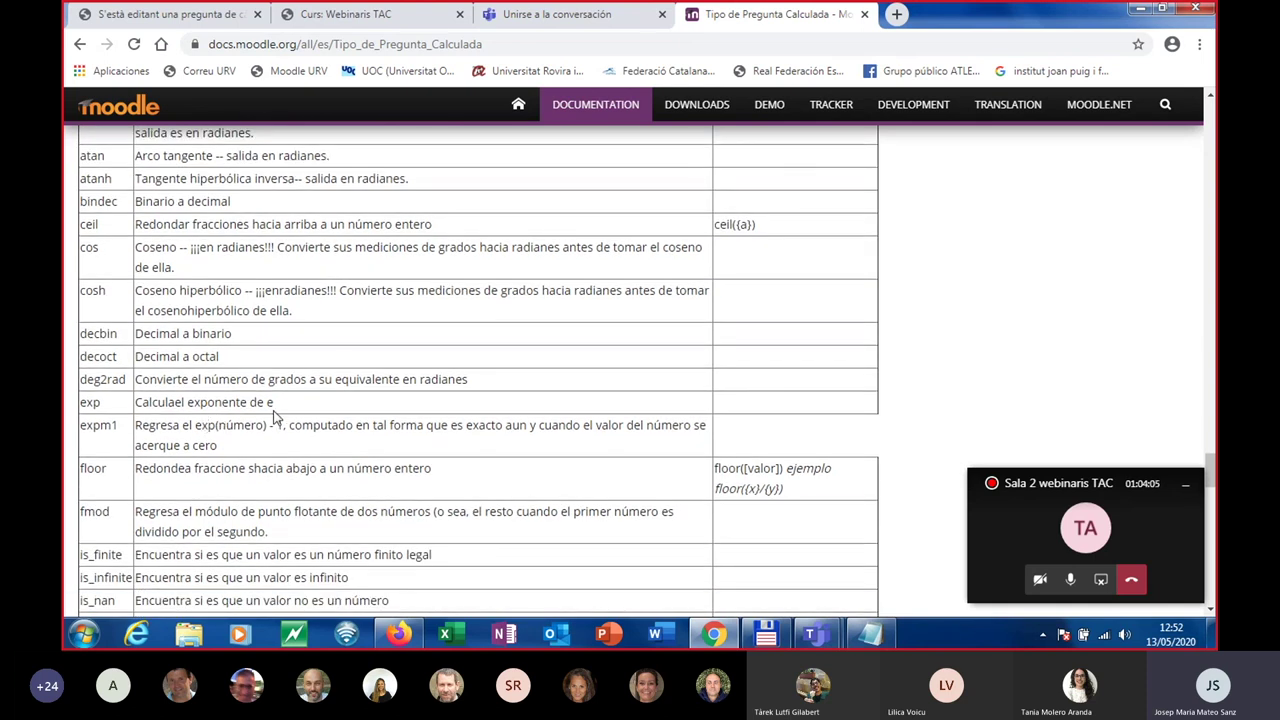
{"action": "left_click_drag", "start_coordinate": [276, 405], "coordinate": [90, 412]}
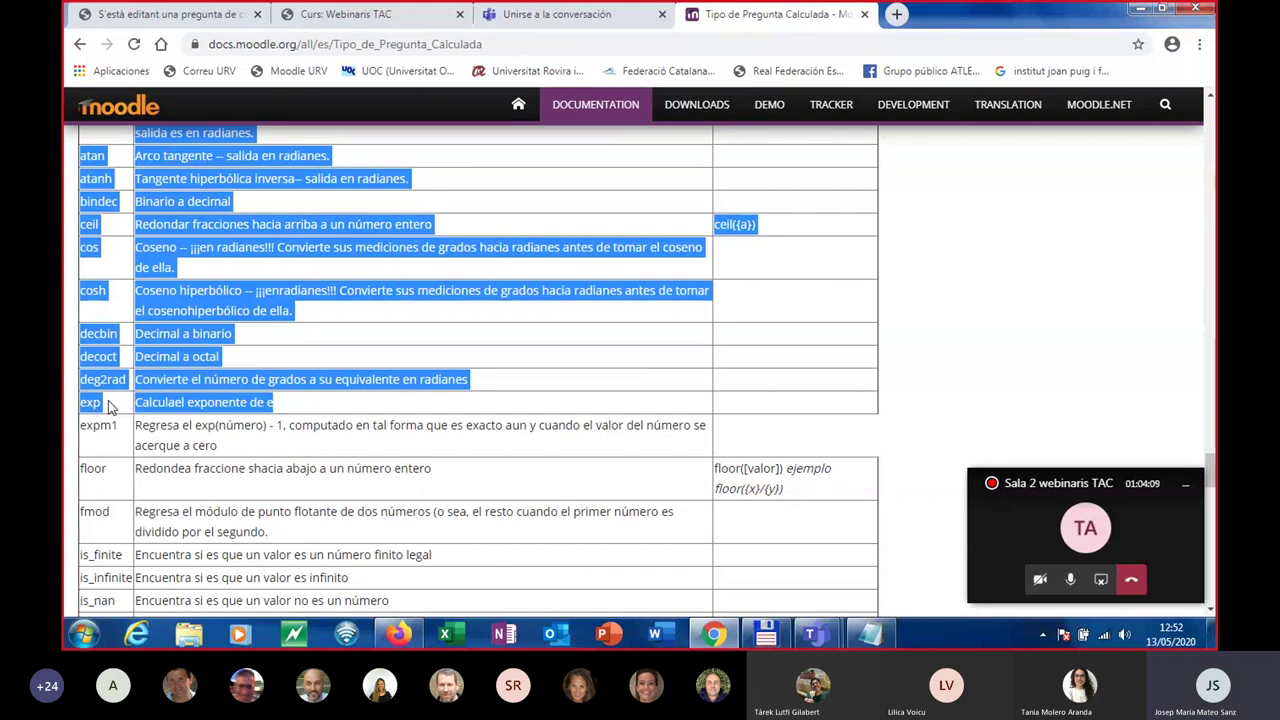
{"action": "left_click", "coordinate": [357, 416]}
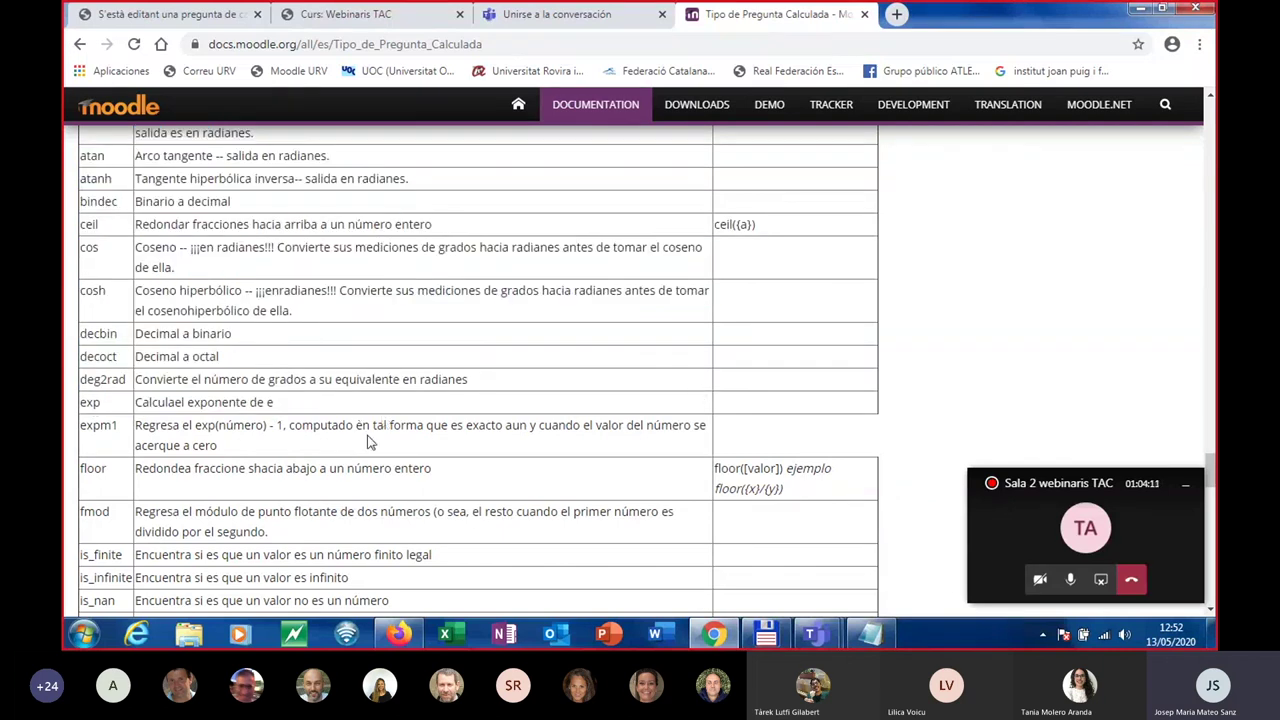
{"action": "scroll", "coordinate": [346, 445], "scroll_direction": "down", "scroll_amount": 3}
{"action": "scroll", "coordinate": [347, 437], "scroll_direction": "down", "scroll_amount": 1}
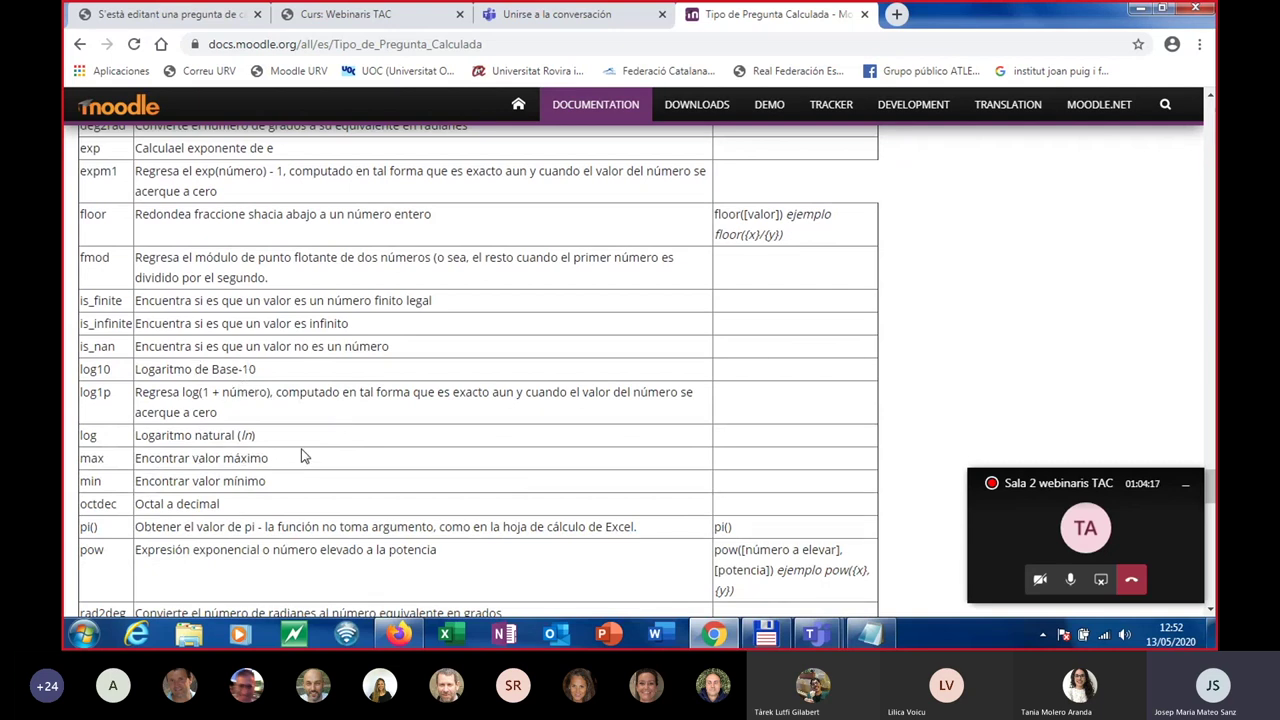
{"action": "scroll", "coordinate": [305, 457], "scroll_direction": "down", "scroll_amount": 1}
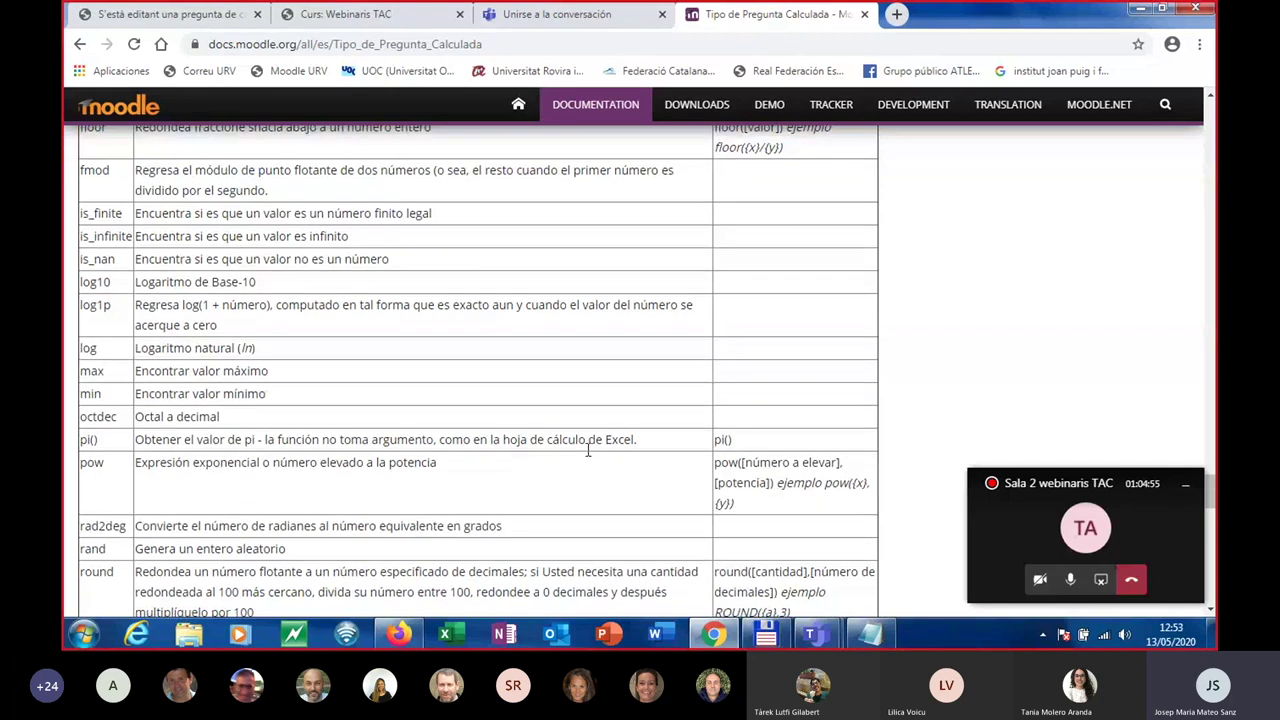
{"action": "scroll", "coordinate": [590, 457], "scroll_direction": "down", "scroll_amount": 2}
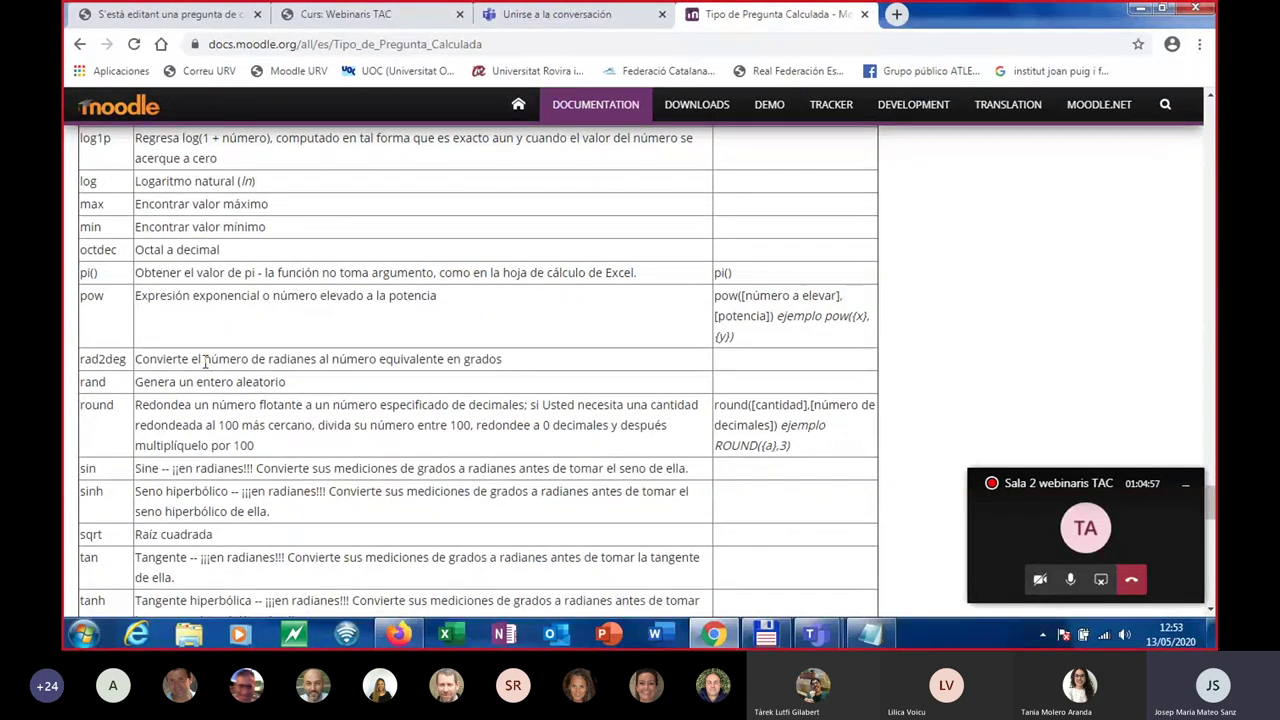
{"action": "scroll", "coordinate": [202, 362], "scroll_direction": "down", "scroll_amount": 2}
{"action": "scroll", "coordinate": [202, 362], "scroll_direction": "down", "scroll_amount": 1}
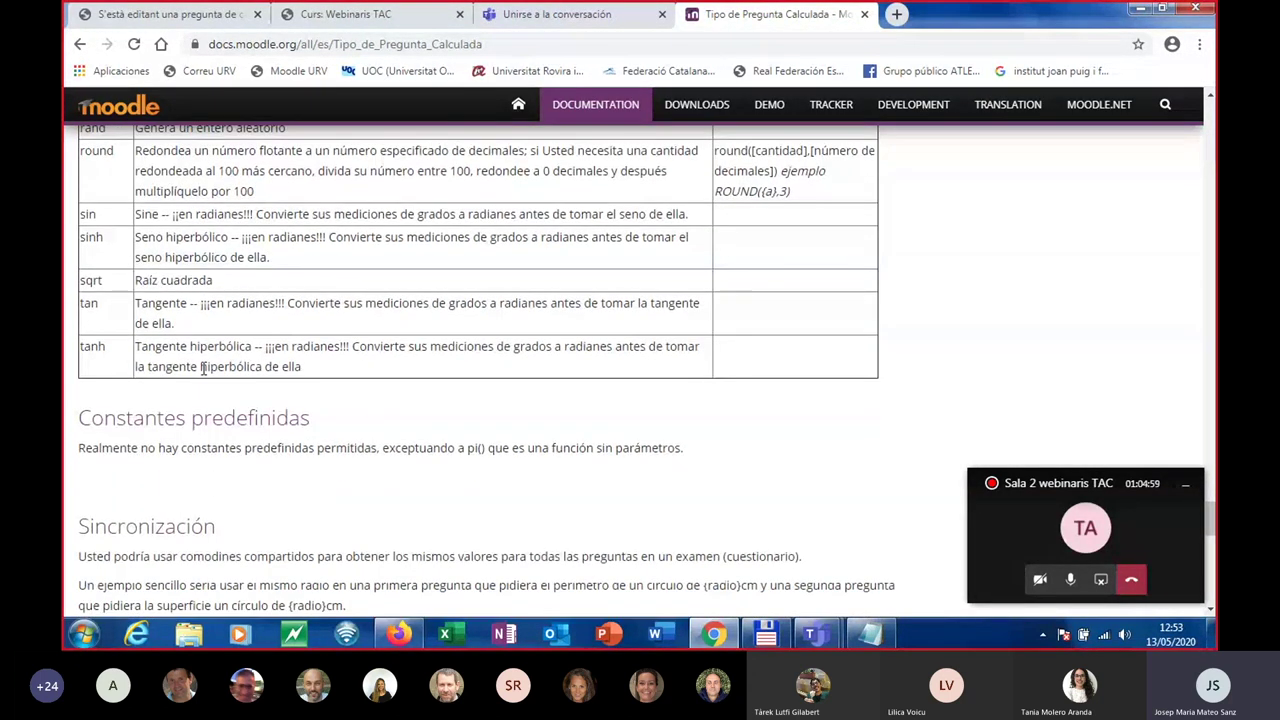
{"action": "scroll", "coordinate": [202, 366], "scroll_direction": "up", "scroll_amount": 3}
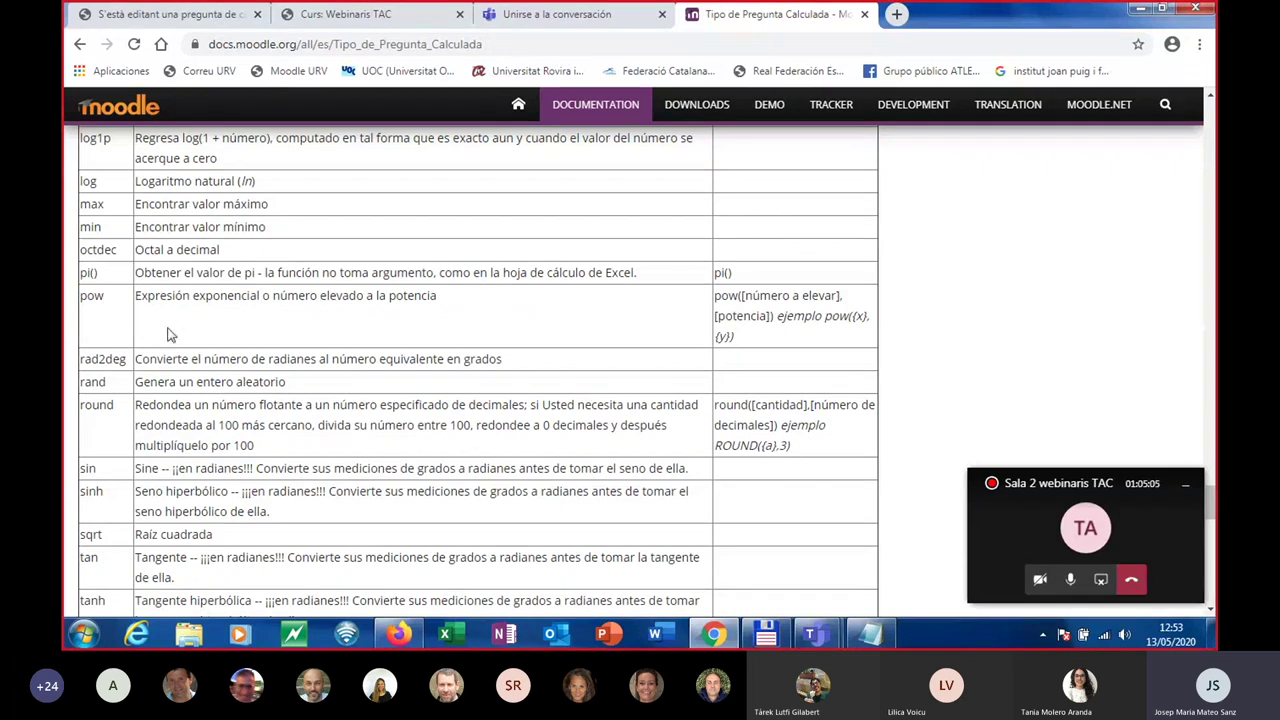
{"action": "scroll", "coordinate": [200, 345], "scroll_direction": "up", "scroll_amount": 10}
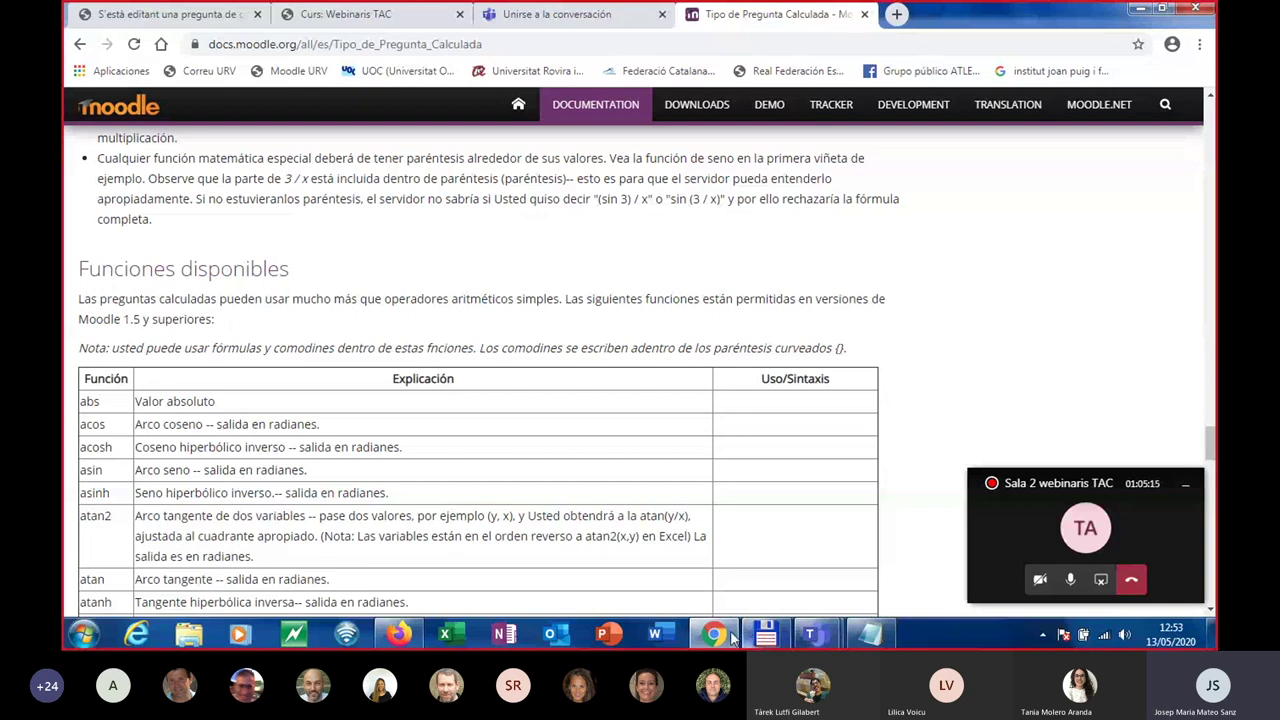
Return to the edit form of the rectangle area question and cancel the editing without saving.
{"action": "left_click", "coordinate": [358, 16]}
{"action": "left_click", "coordinate": [192, 22]}
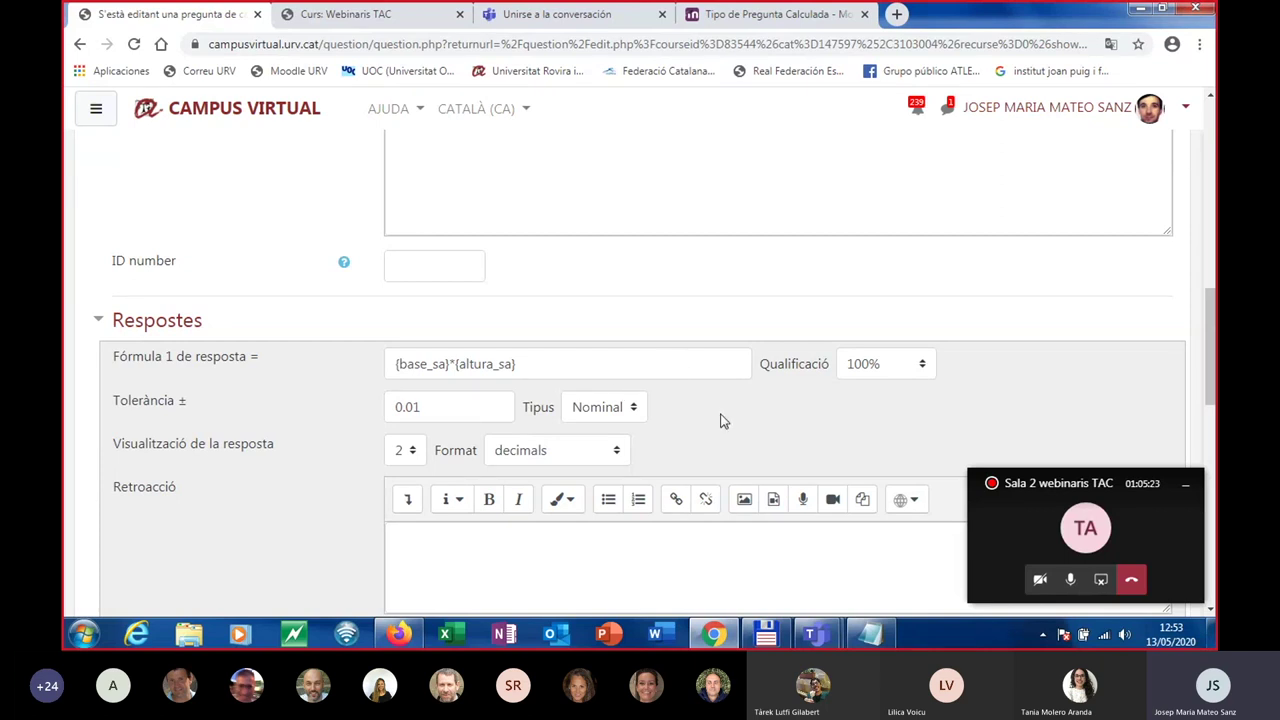
{"action": "scroll", "coordinate": [786, 463], "scroll_direction": "down", "scroll_amount": 8}
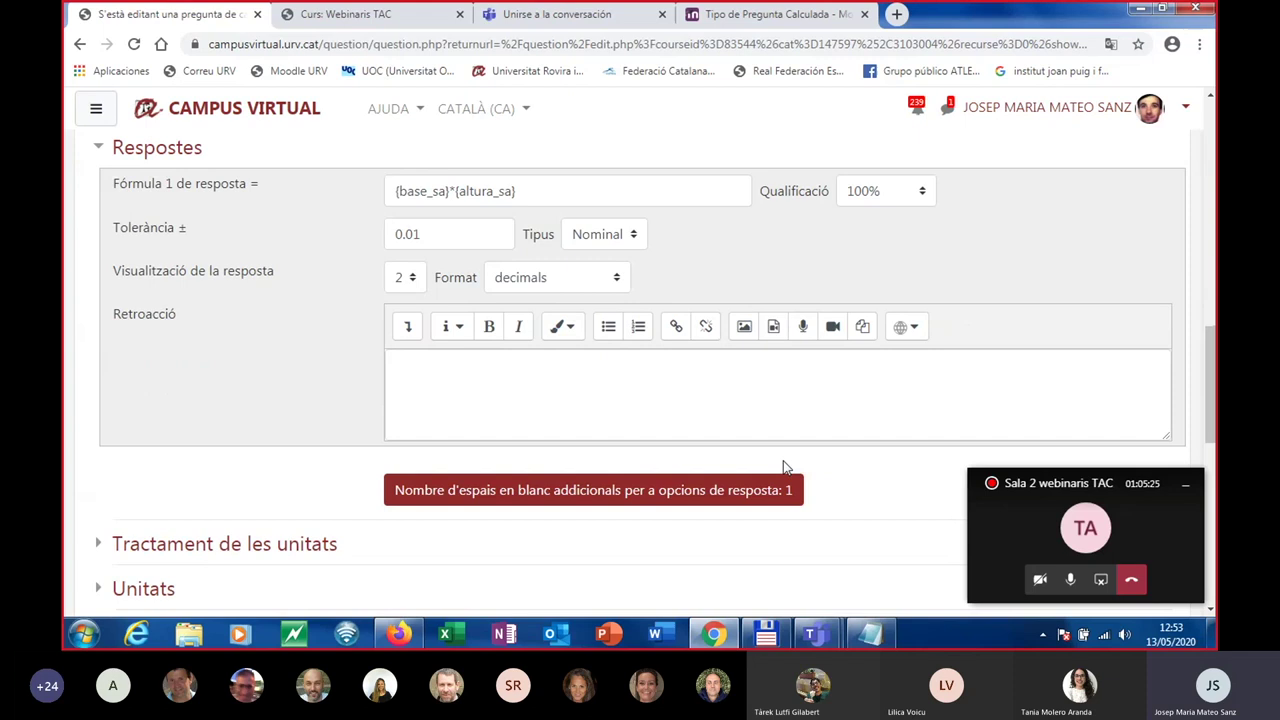
{"action": "scroll", "coordinate": [786, 467], "scroll_direction": "down", "scroll_amount": 3}
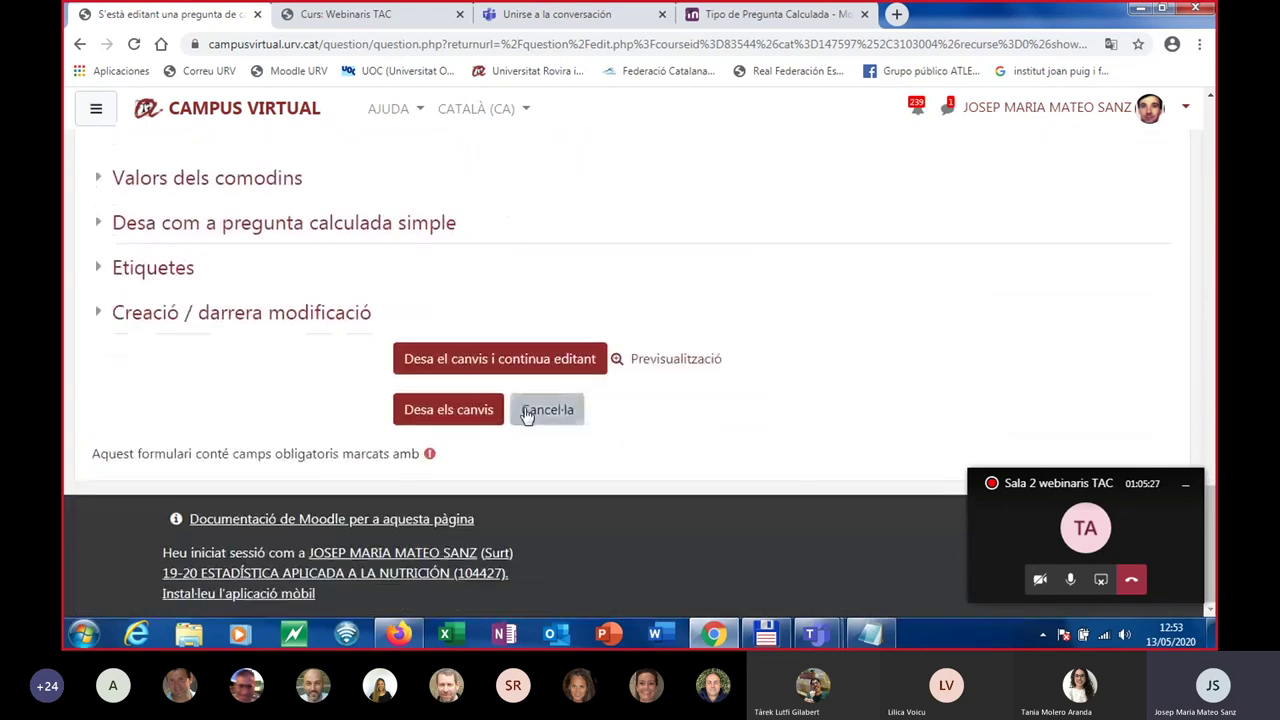
{"action": "left_click", "coordinate": [563, 409]}
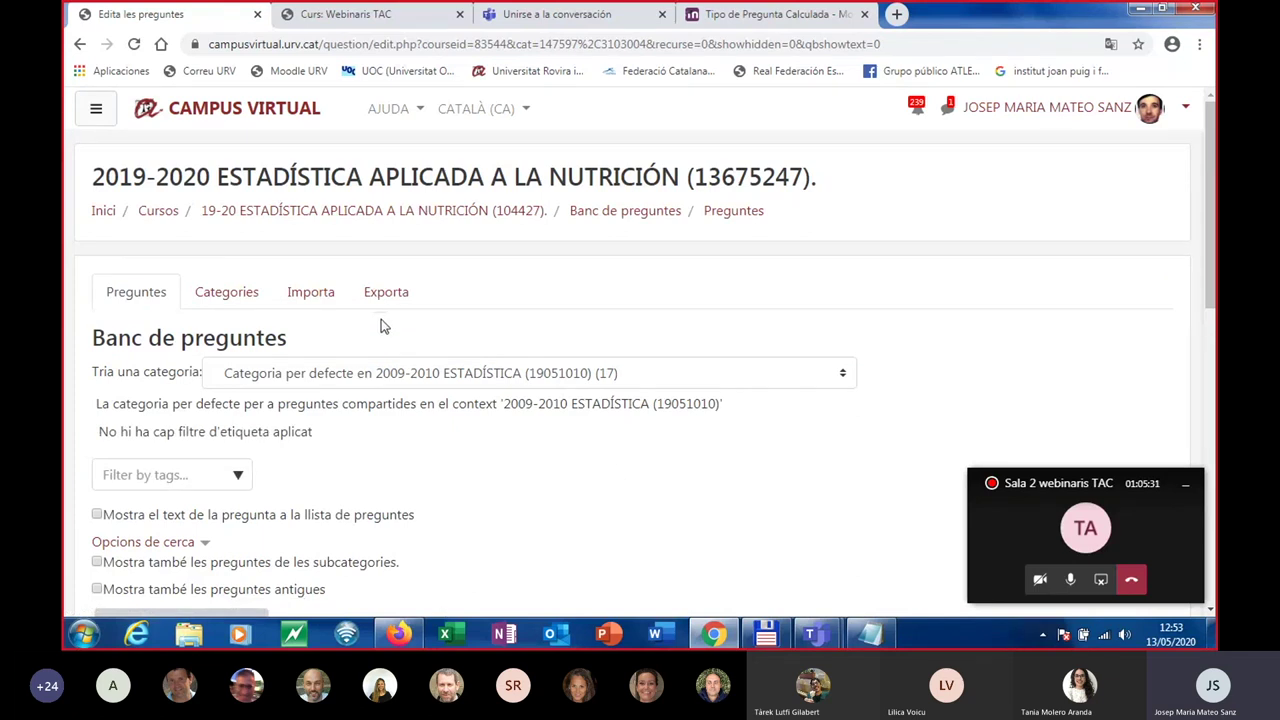
Add a new question of type Calculada to the question bank.
{"action": "scroll", "coordinate": [440, 335], "scroll_direction": "down", "scroll_amount": 3}
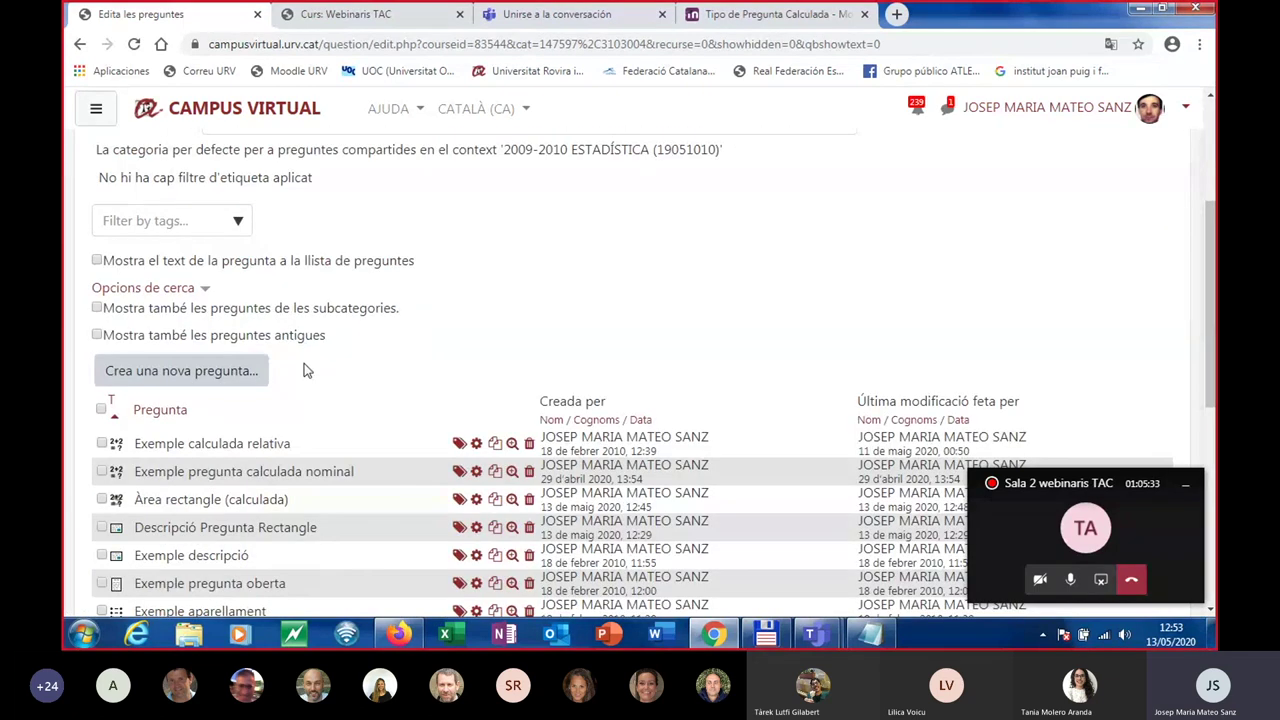
{"action": "left_click", "coordinate": [207, 374]}
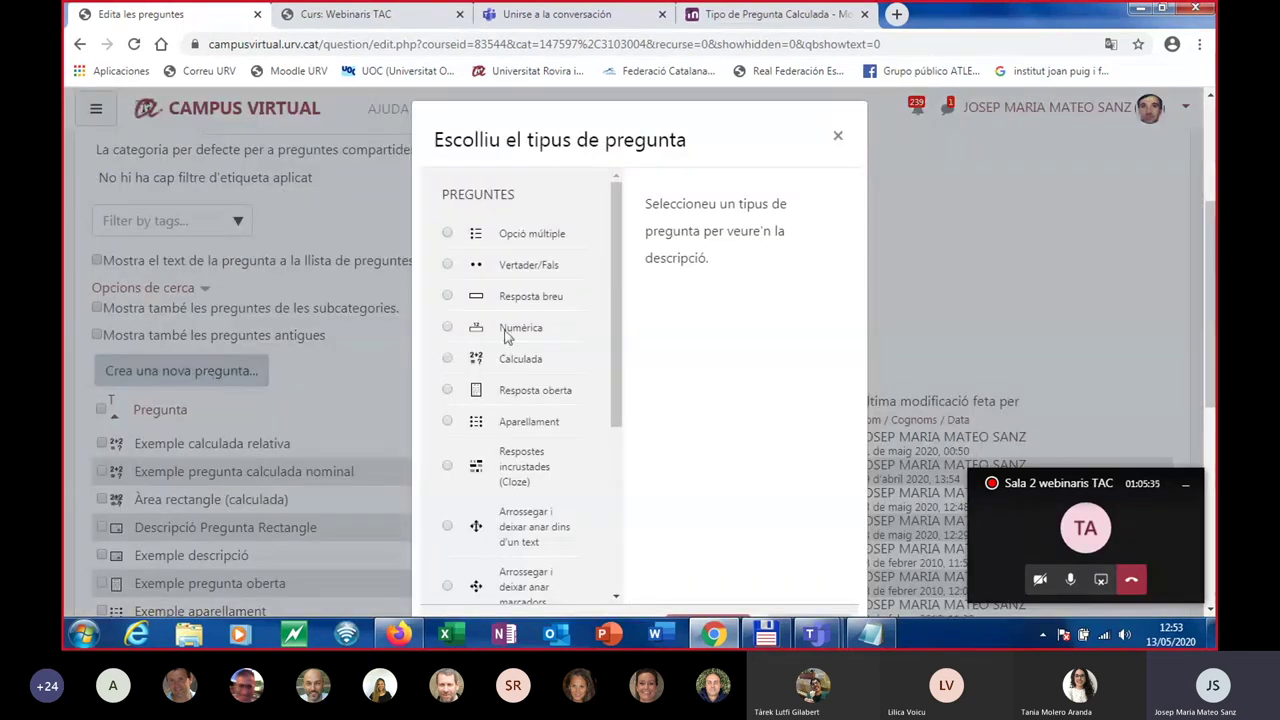
{"action": "left_click", "coordinate": [447, 360]}
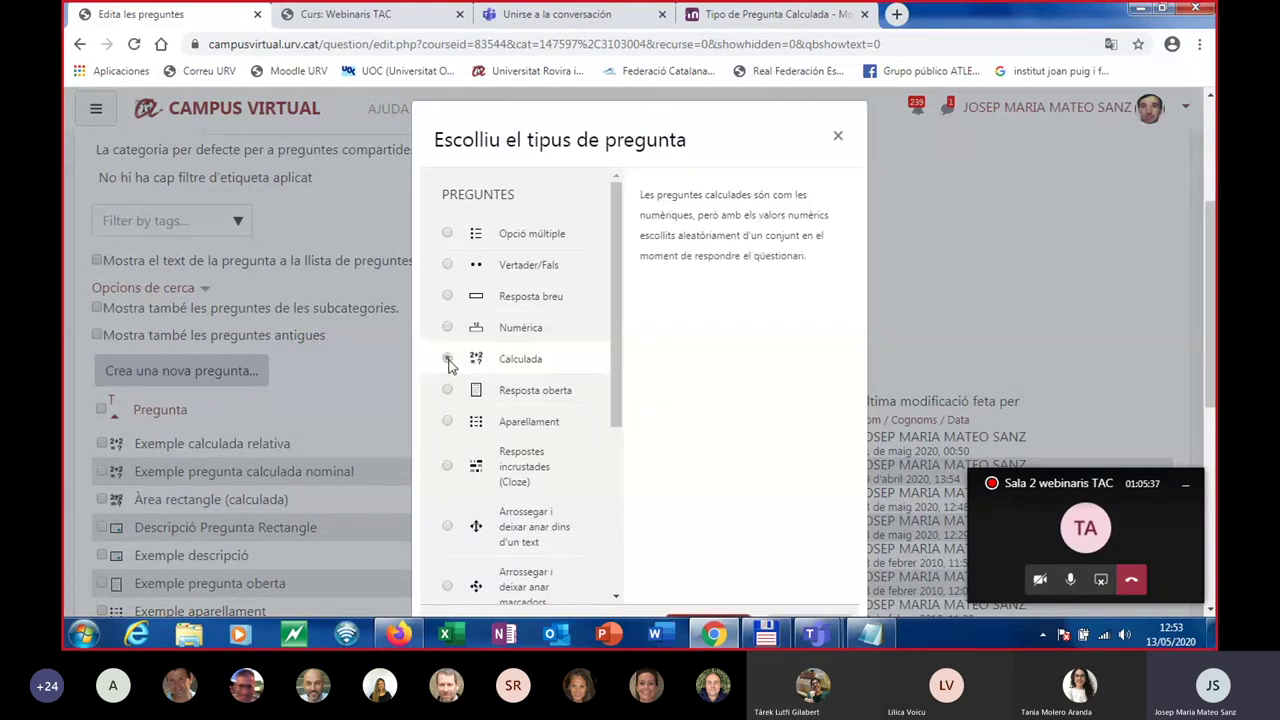
{"action": "scroll", "coordinate": [789, 331], "scroll_direction": "down", "scroll_amount": 1}
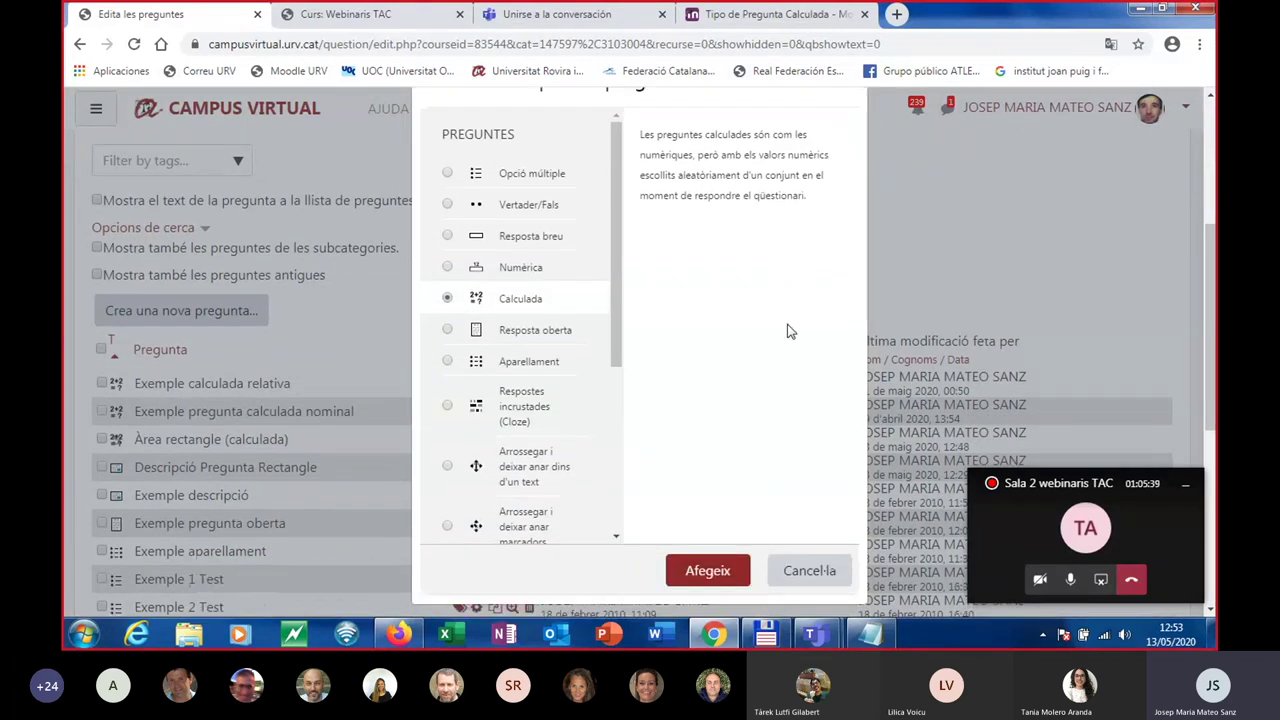
{"action": "left_click", "coordinate": [705, 548]}
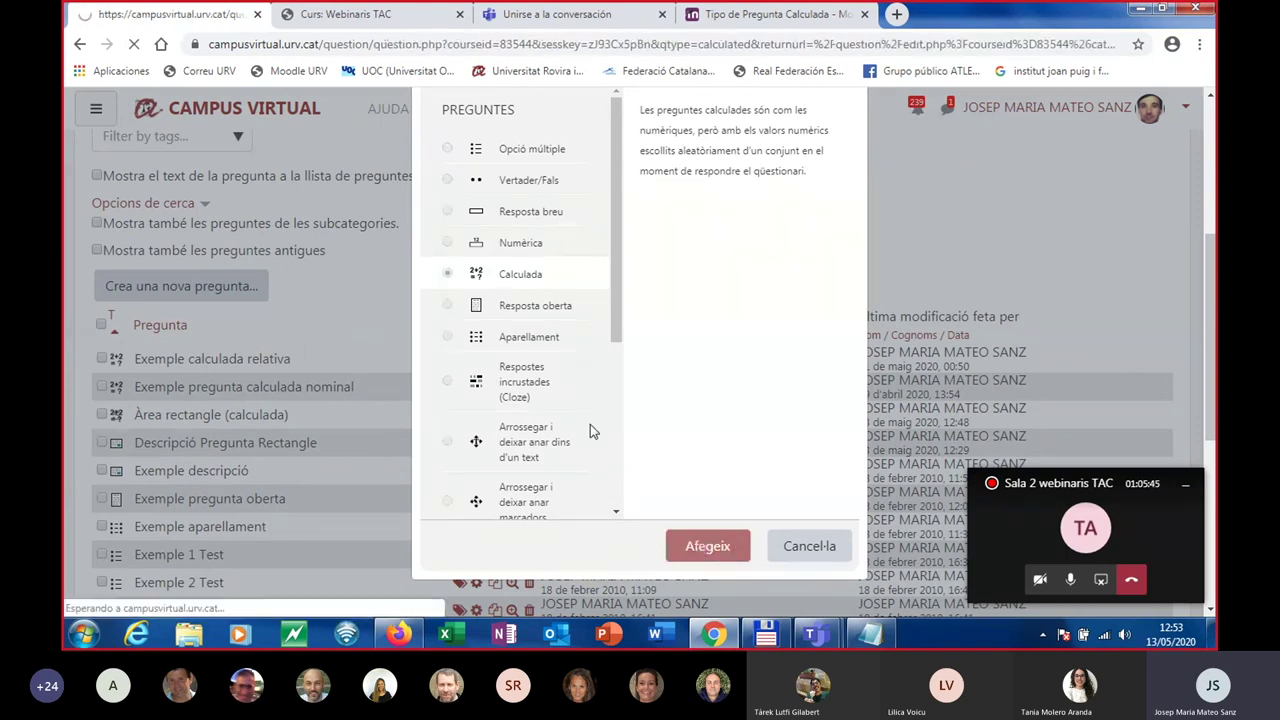
Name the new calculated question "Rectangle àrea (numèrica no simple)".
{"action": "scroll", "coordinate": [429, 378], "scroll_direction": "down", "scroll_amount": 3}
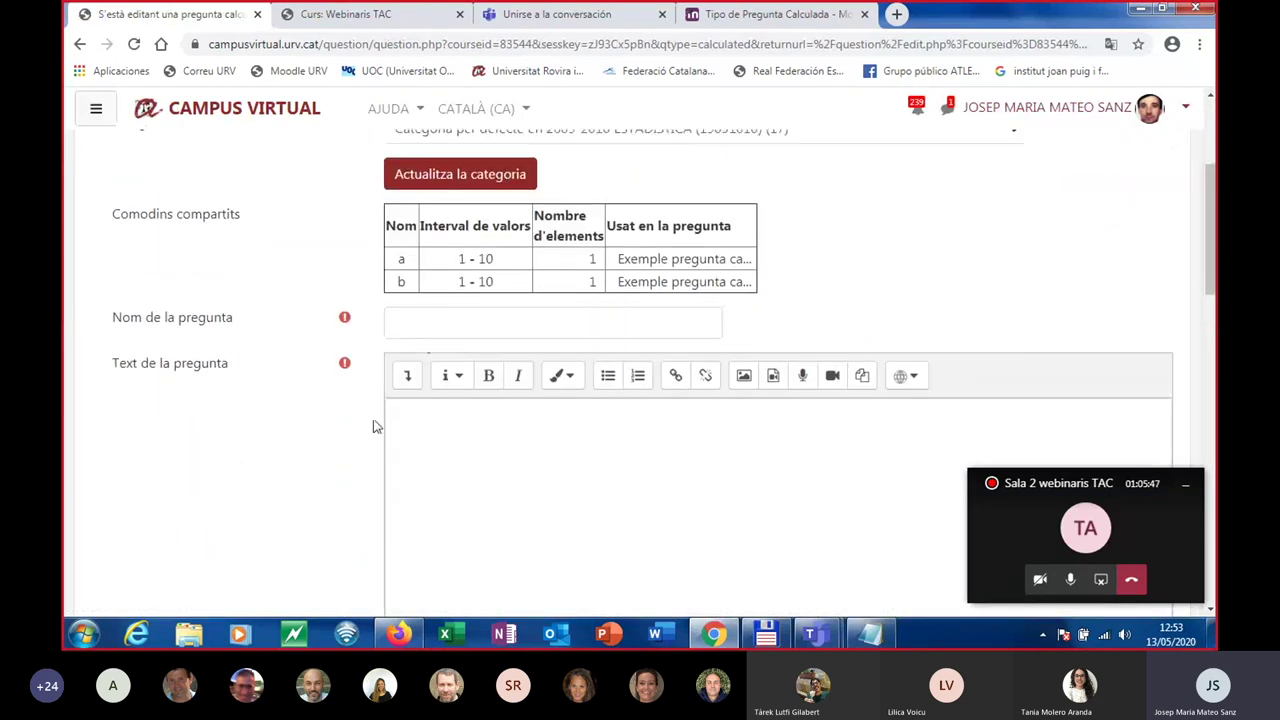
{"action": "left_click", "coordinate": [437, 322]}
{"action": "type", "text": "Rectangle àea"}
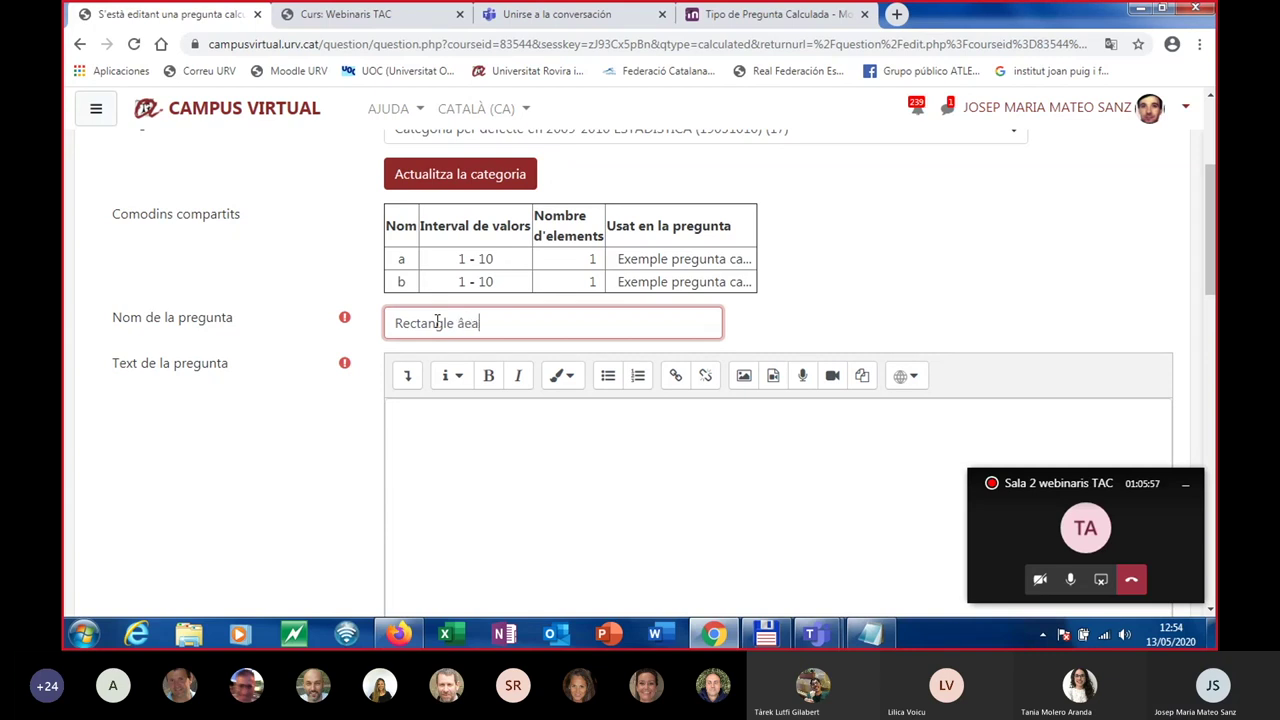
{"action": "key", "text": "BackSpace"}
{"action": "key", "text": "BackSpace"}
{"action": "key", "text": "BackSpace"}
{"action": "key", "text": "BackSpace"}
{"action": "type", "text": "àrea"}
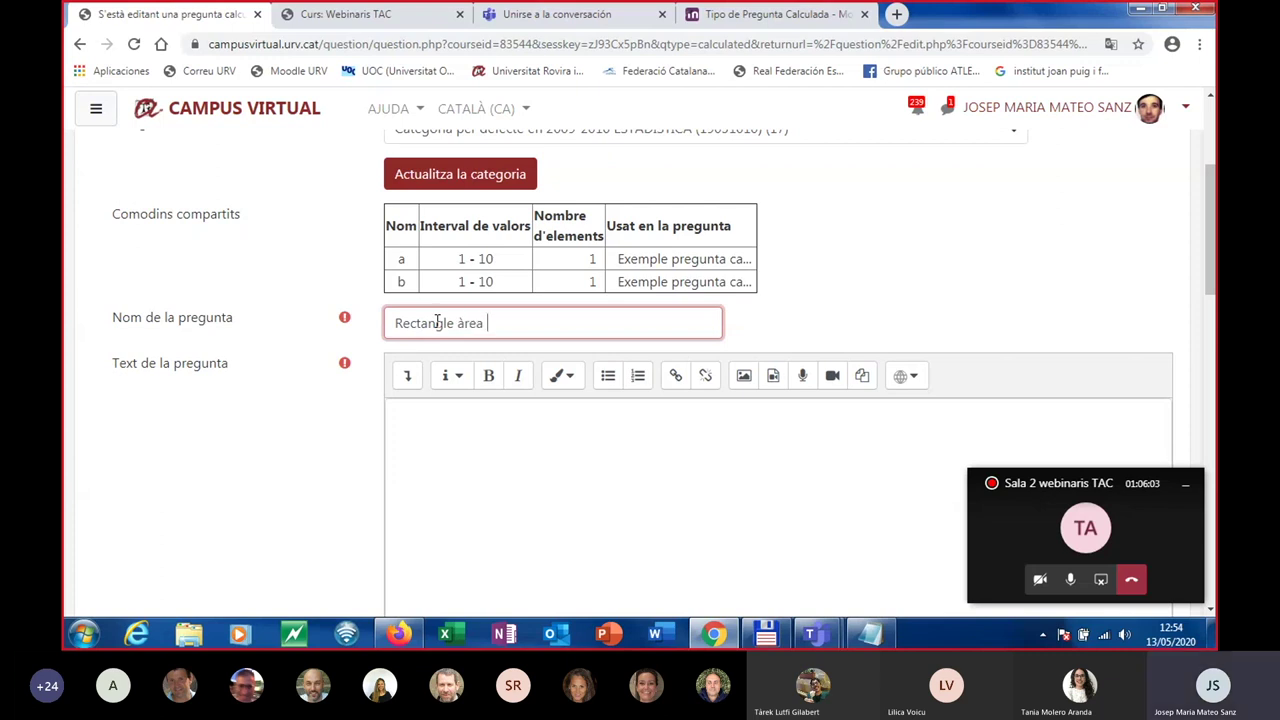
{"action": "type", "text": " (numèrica no siml"}
{"action": "key", "text": "BackSpace"}
{"action": "type", "text": "ple)"}
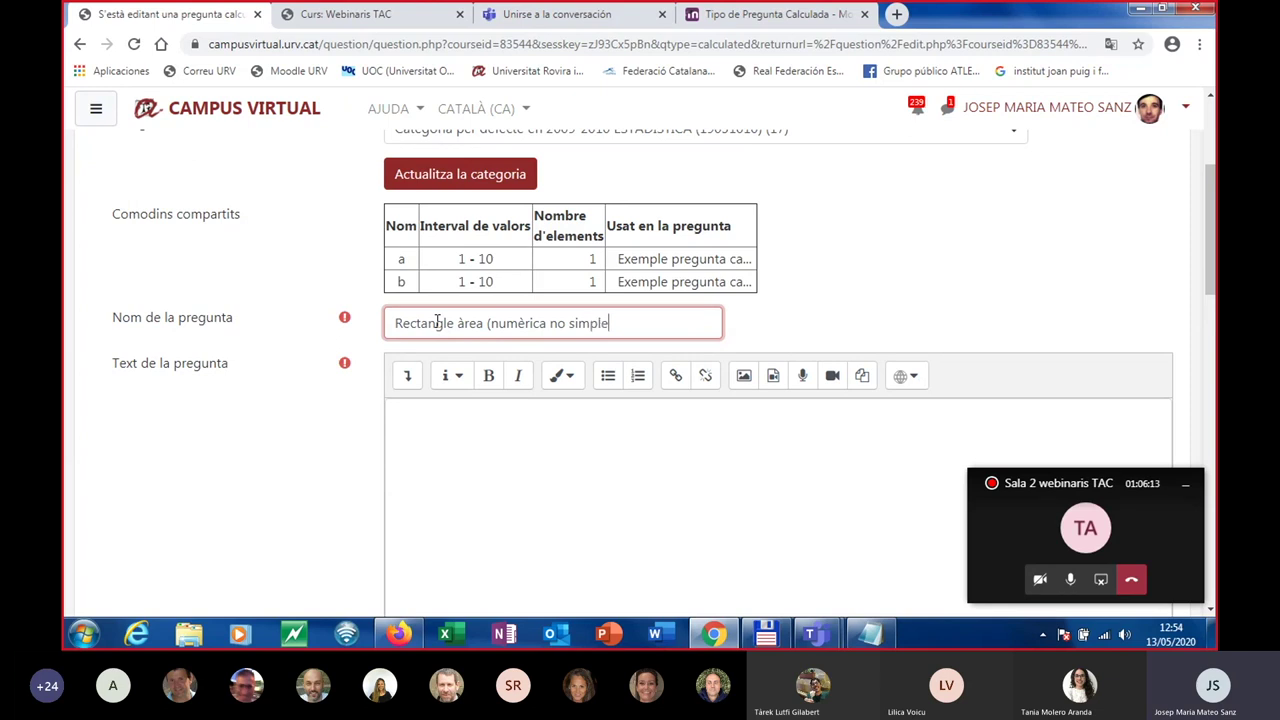
Switch to the Notepad file Preguntes_Webinari and copy the statement of question 1 under CALCULADA, from "Tenim un rectangle" through "Quina és la seva àrea?".
{"action": "left_click", "coordinate": [447, 423]}
{"action": "left_click", "coordinate": [880, 638]}
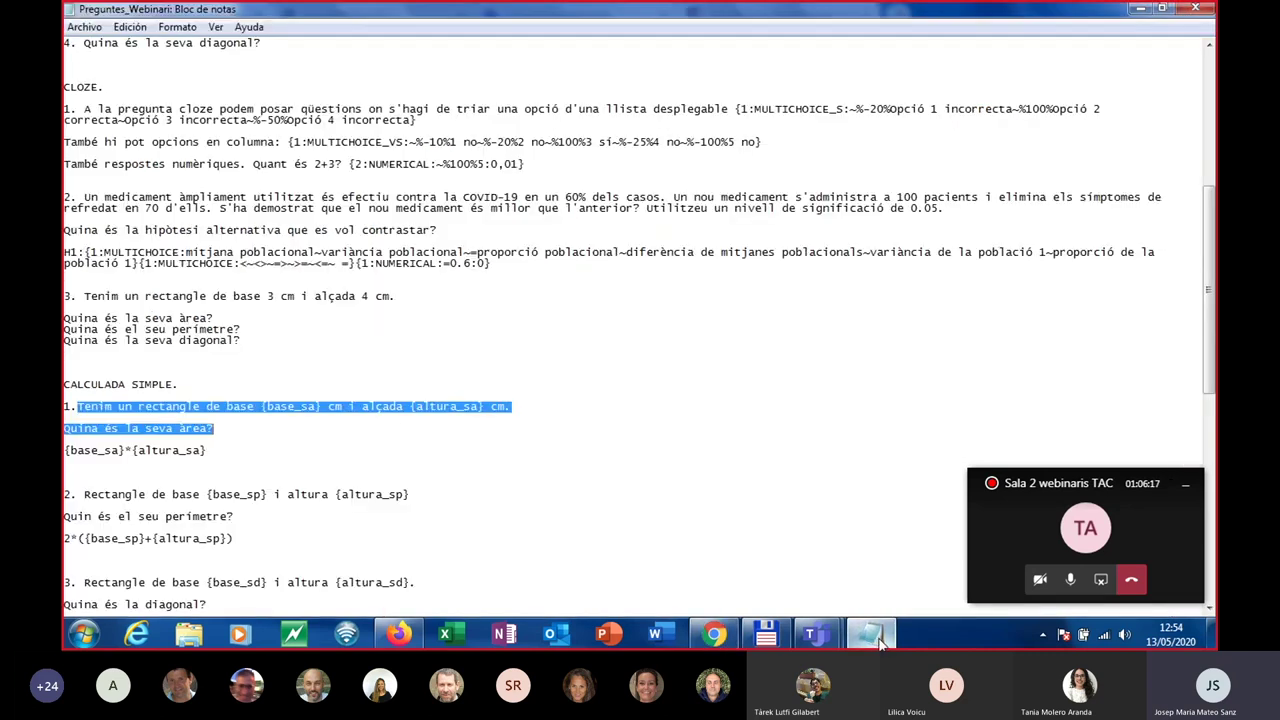
{"action": "scroll", "coordinate": [226, 343], "scroll_direction": "down", "scroll_amount": 1}
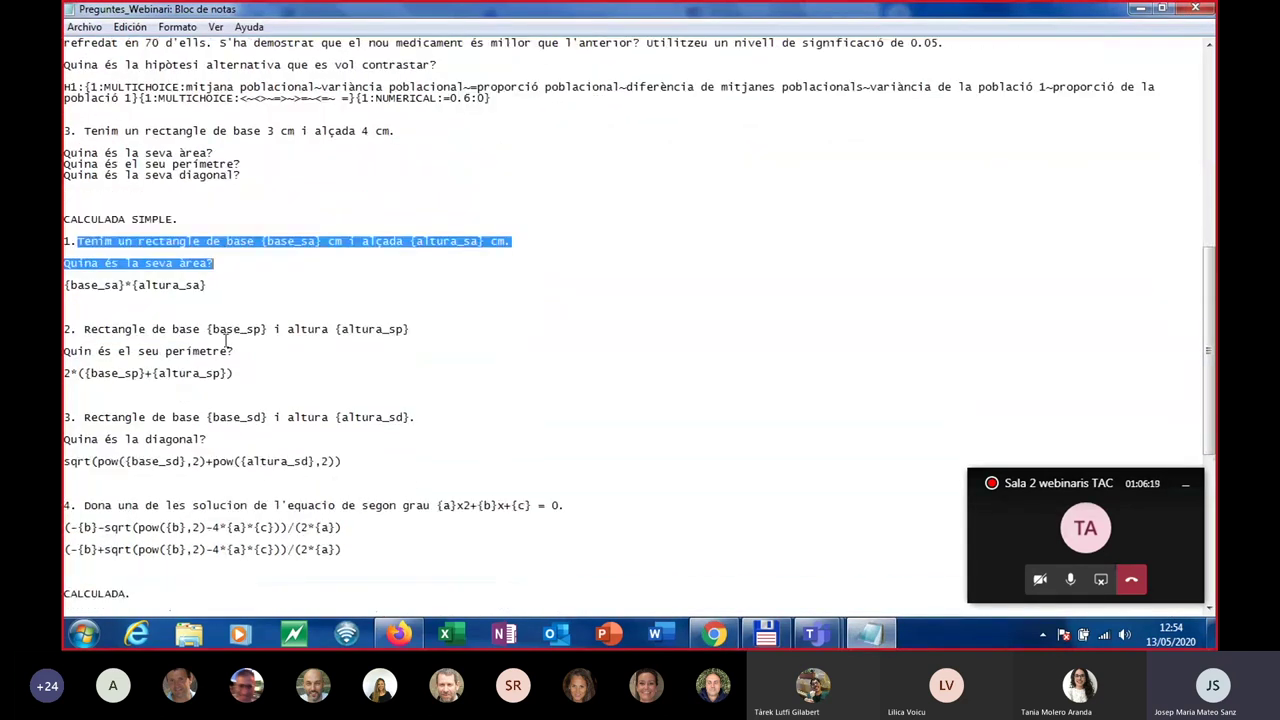
{"action": "scroll", "coordinate": [226, 343], "scroll_direction": "down", "scroll_amount": 4}
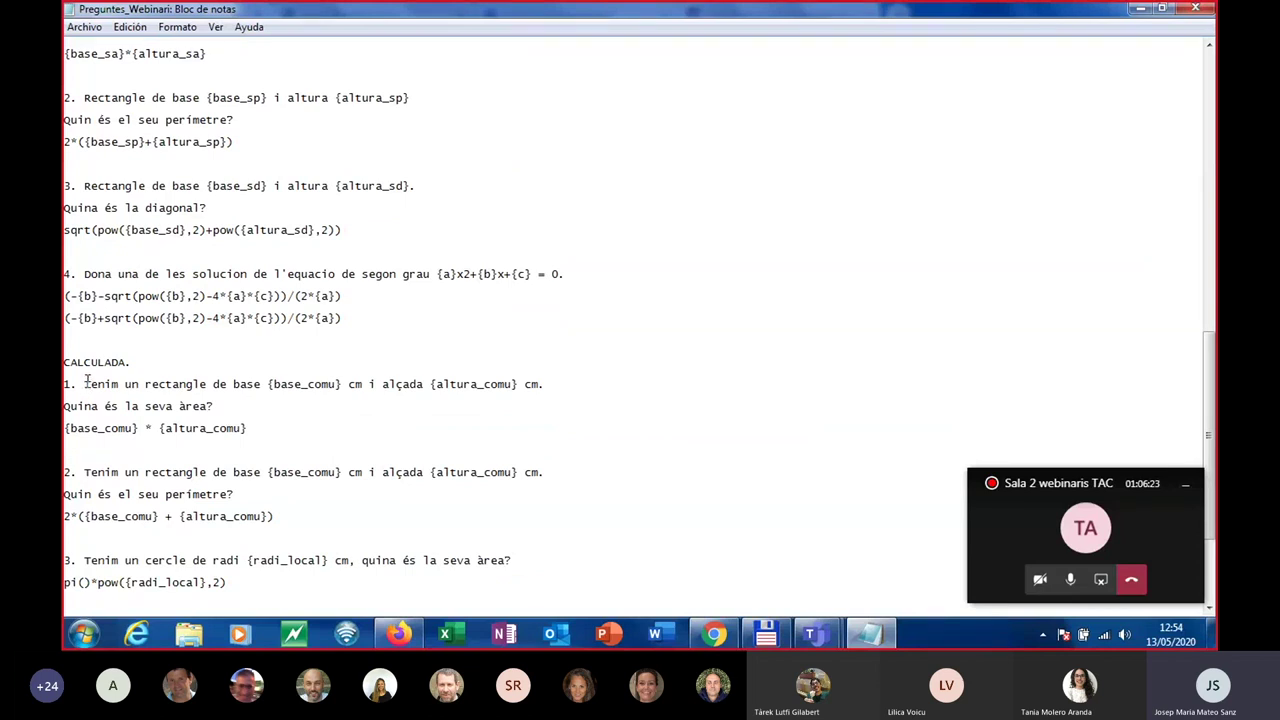
{"action": "left_click_drag", "start_coordinate": [84, 384], "coordinate": [230, 411]}
{"action": "key", "text": "ctrl+c"}
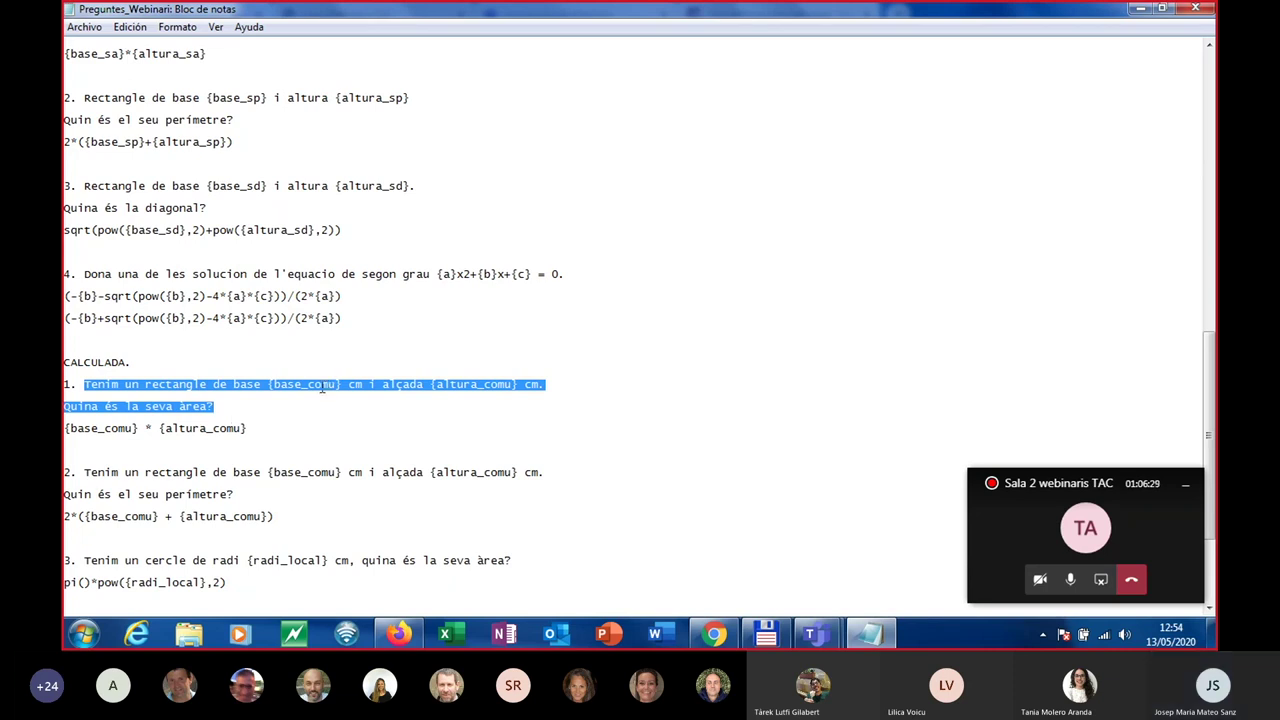
Back in the Moodle form in Chrome, paste the copied statement as the question text and remove the blank line between its two paragraphs.
{"action": "left_click", "coordinate": [716, 636]}
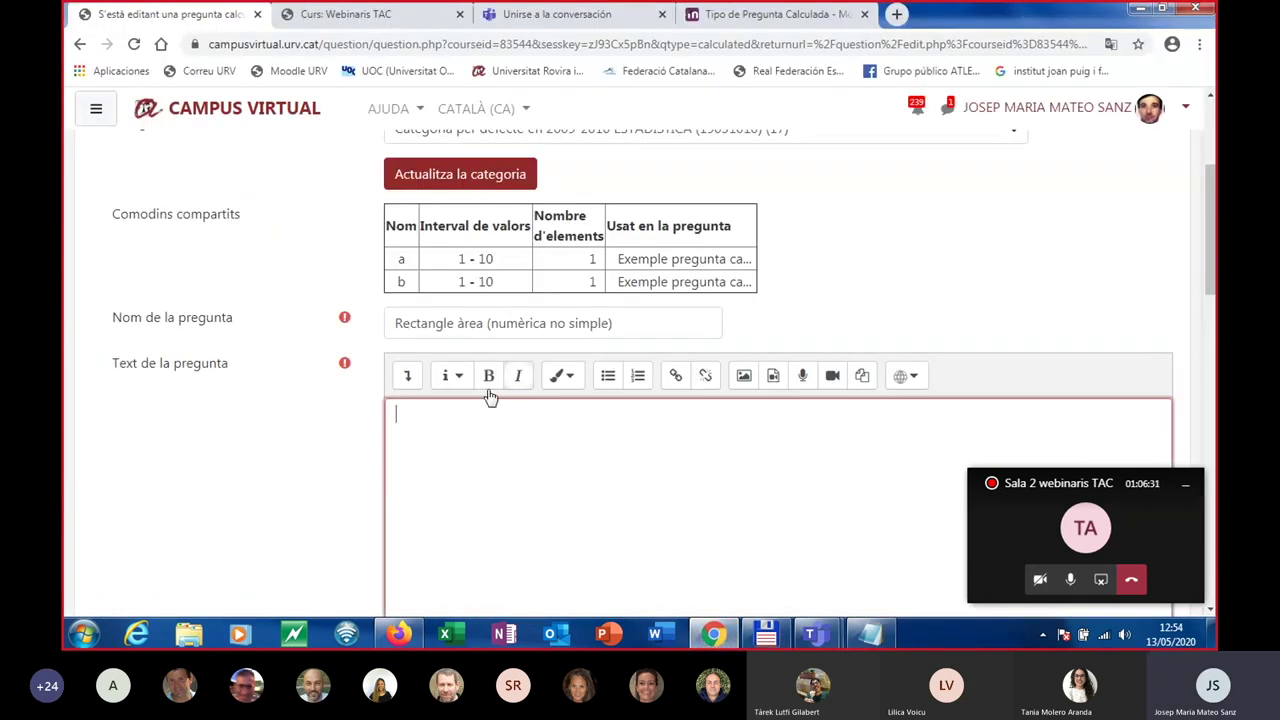
{"action": "key", "text": "ctrl+v"}
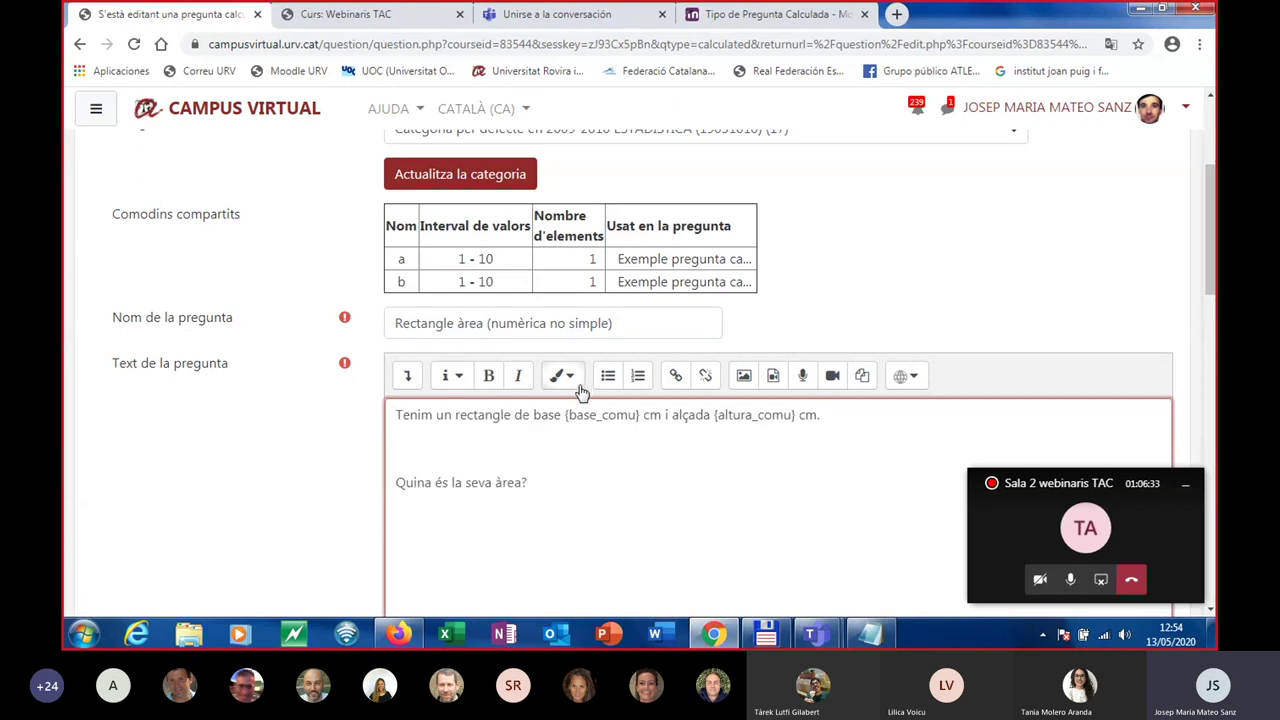
{"action": "left_click", "coordinate": [420, 447]}
{"action": "key", "text": "Delete"}
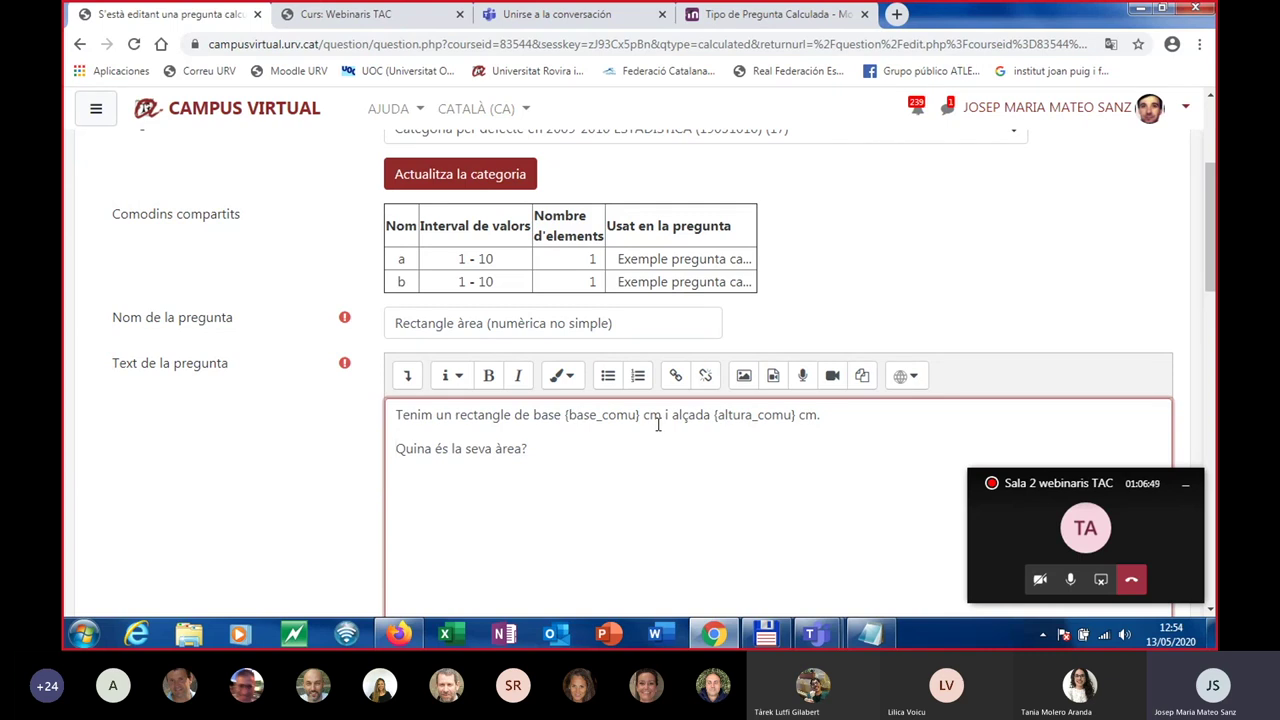
Begin answer formula 1 with the wildcard {base_comu} copied from the question text, followed by the multiplication sign *.
{"action": "scroll", "coordinate": [658, 425], "scroll_direction": "down", "scroll_amount": 1}
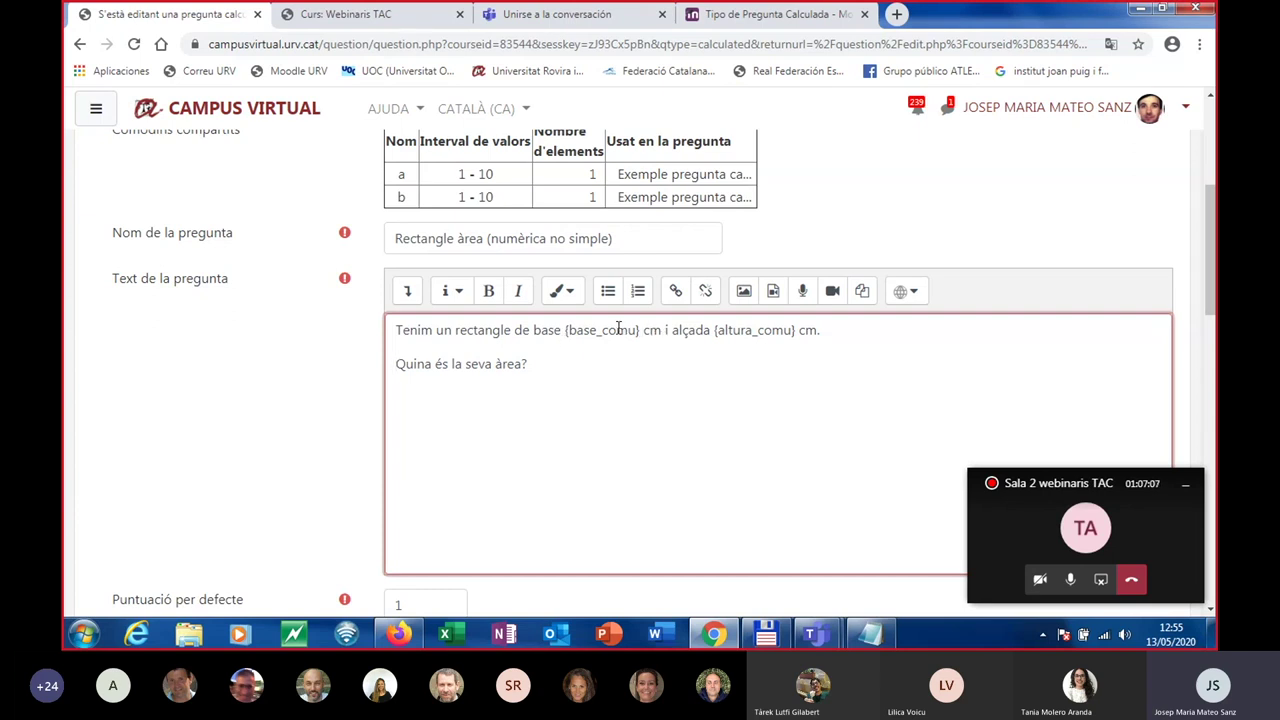
{"action": "scroll", "coordinate": [588, 388], "scroll_direction": "down", "scroll_amount": 5}
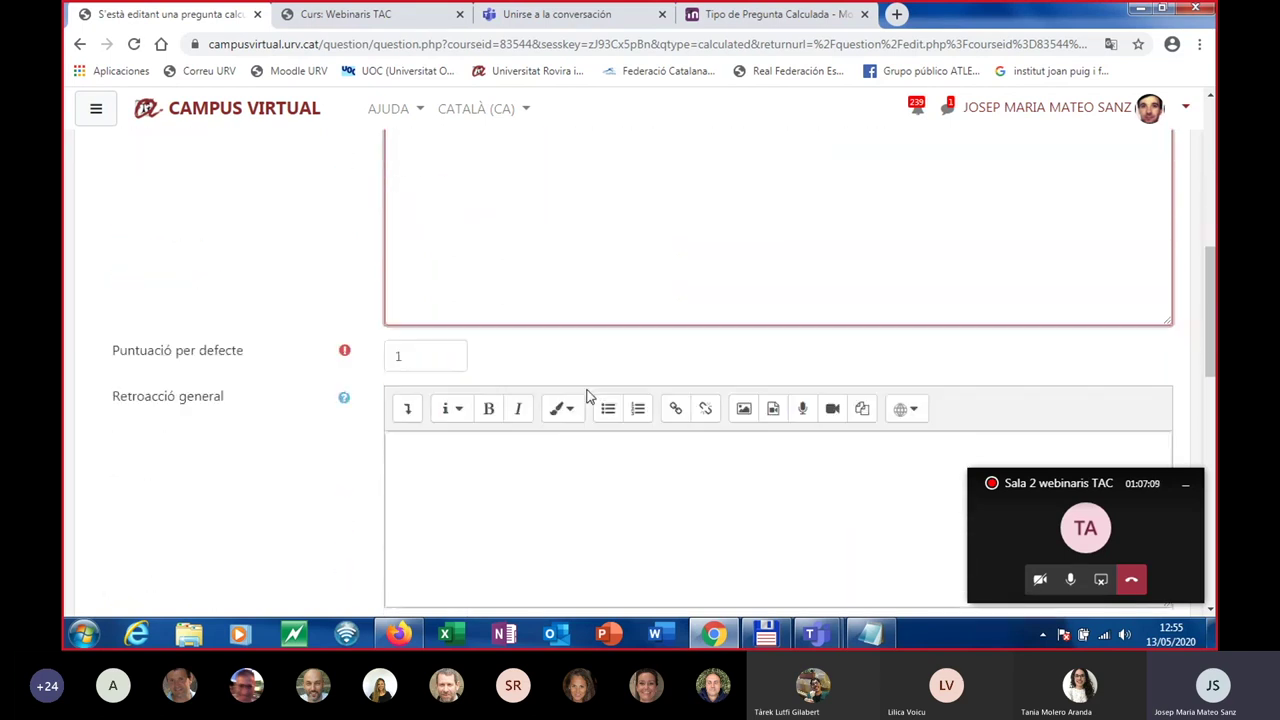
{"action": "scroll", "coordinate": [588, 389], "scroll_direction": "down", "scroll_amount": 1}
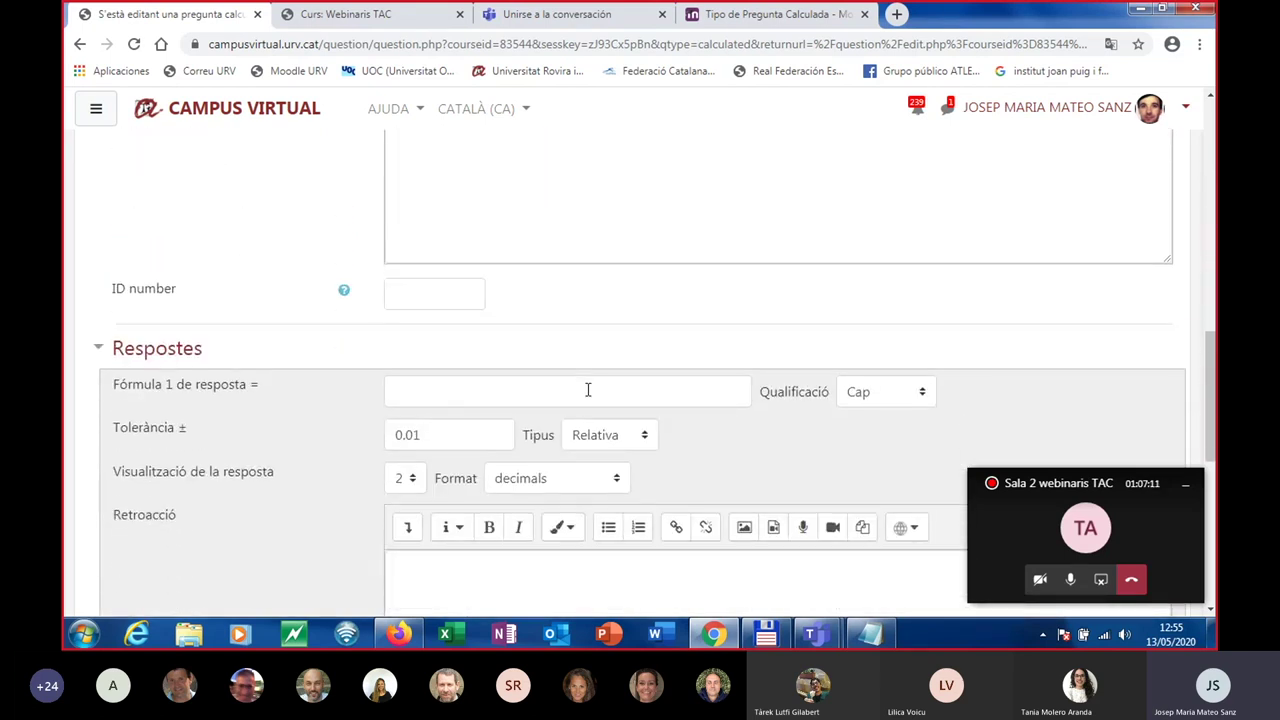
{"action": "scroll", "coordinate": [588, 389], "scroll_direction": "up", "scroll_amount": 2}
{"action": "scroll", "coordinate": [588, 389], "scroll_direction": "up", "scroll_amount": 4}
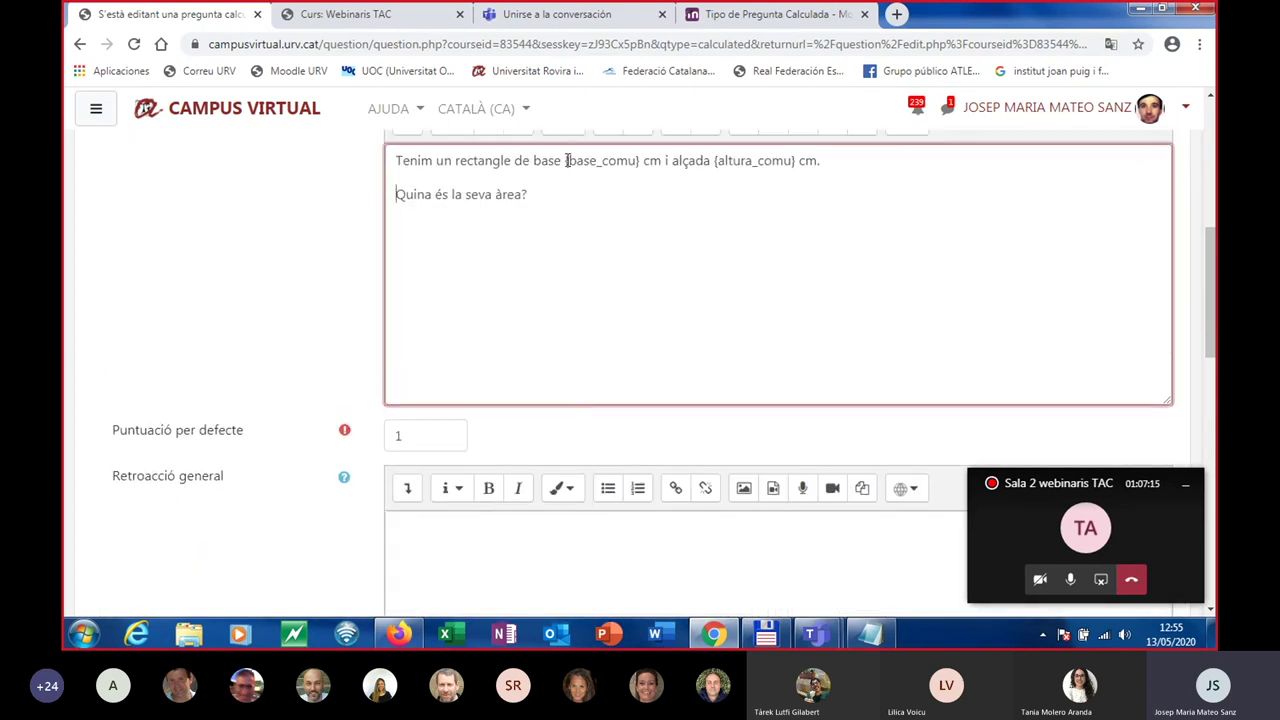
{"action": "left_click_drag", "start_coordinate": [566, 160], "coordinate": [640, 165]}
{"action": "key", "text": "ctrl+c"}
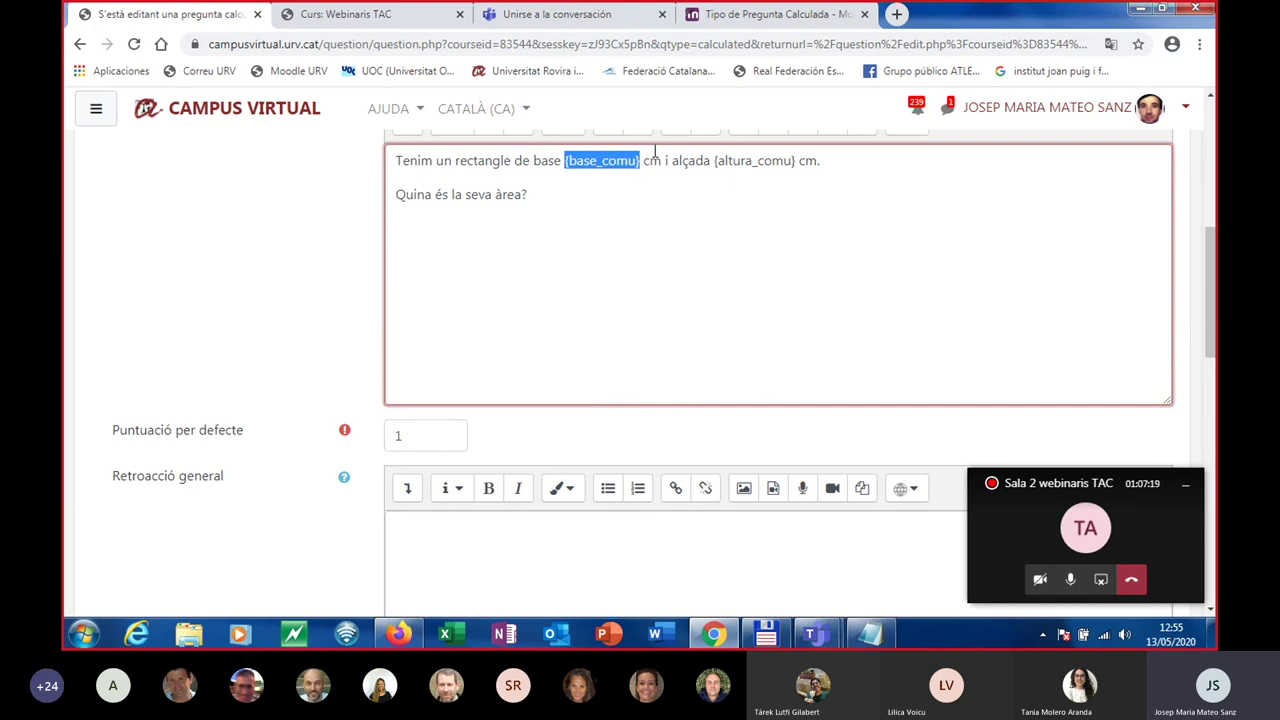
{"action": "scroll", "coordinate": [506, 311], "scroll_direction": "down", "scroll_amount": 5}
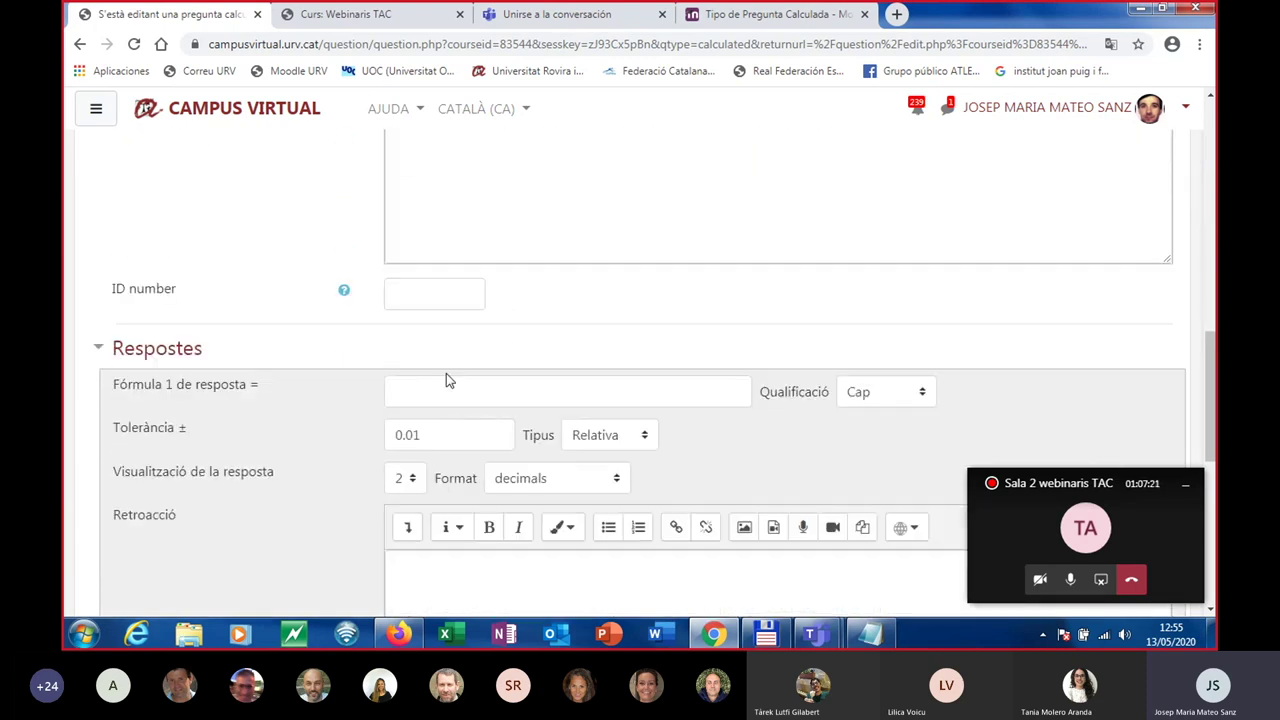
{"action": "left_click", "coordinate": [433, 399]}
{"action": "key", "text": "ctrl+v"}
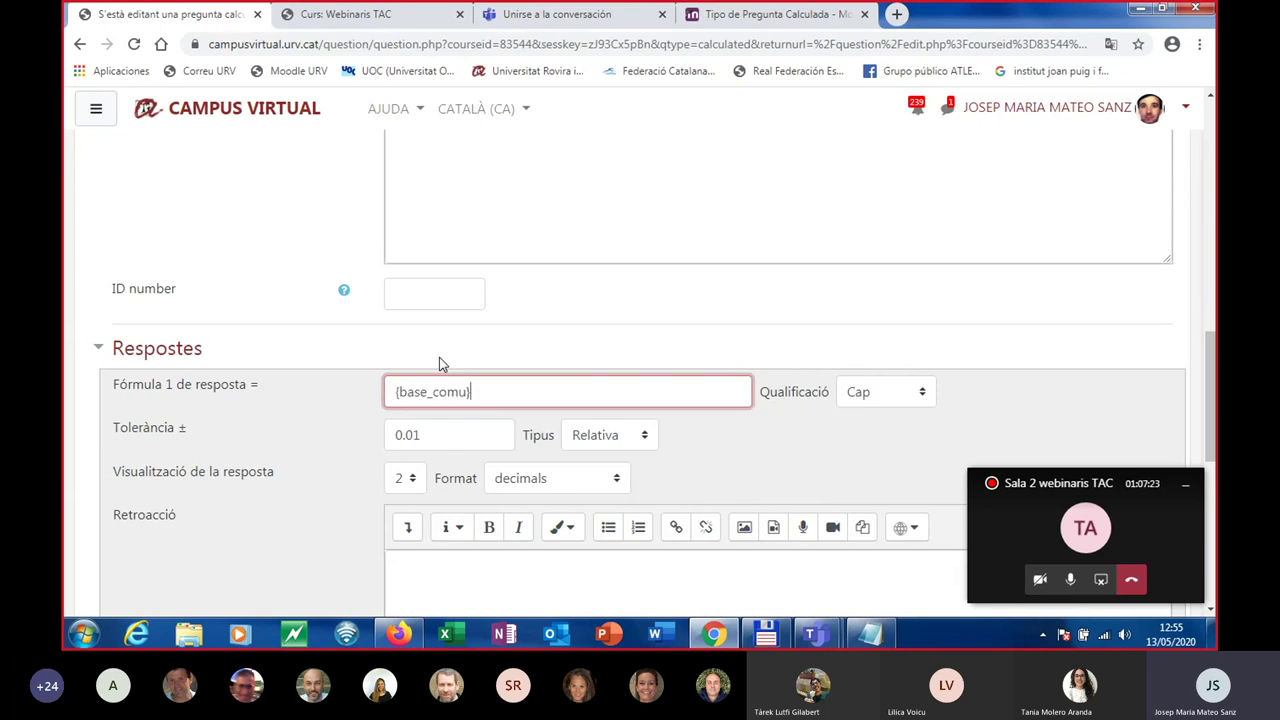
{"action": "type", "text": "*"}
Complete the formula as {base_comu}*{altura_comu} by copying the height wildcard from the question text.
{"action": "scroll", "coordinate": [597, 337], "scroll_direction": "up", "scroll_amount": 5}
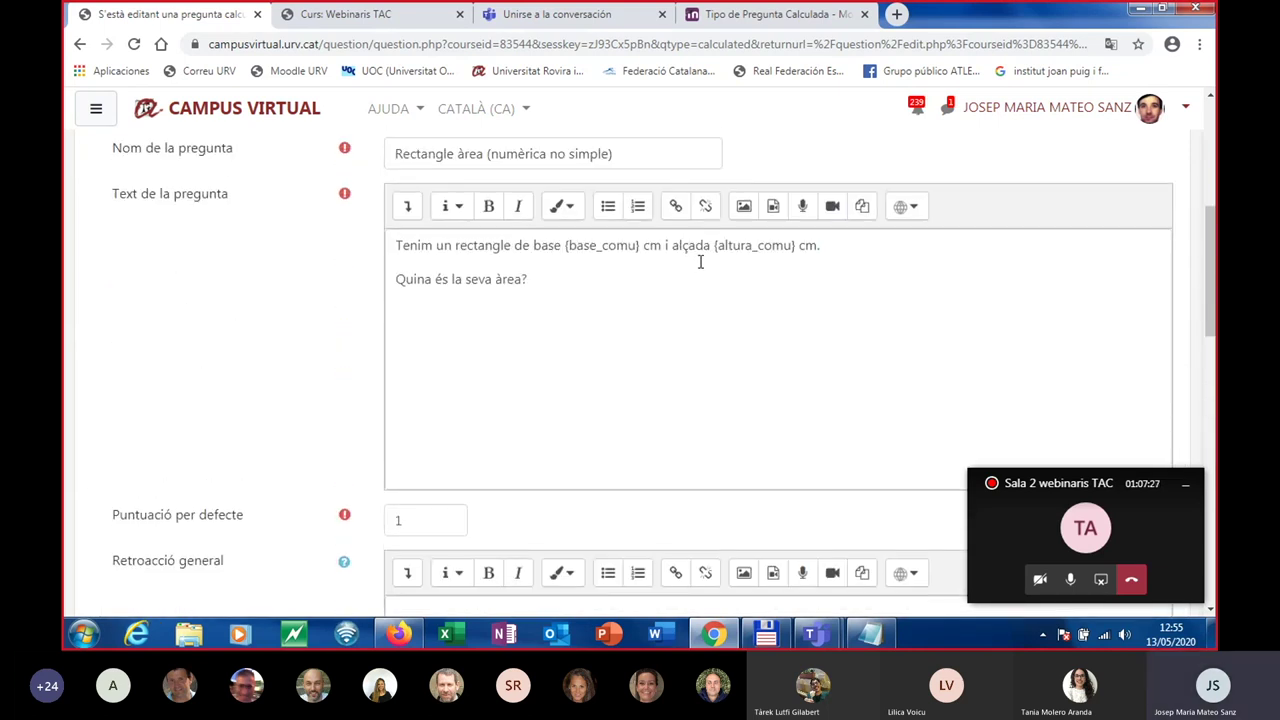
{"action": "left_click_drag", "start_coordinate": [714, 247], "coordinate": [795, 252]}
{"action": "key", "text": "ctrl+c"}
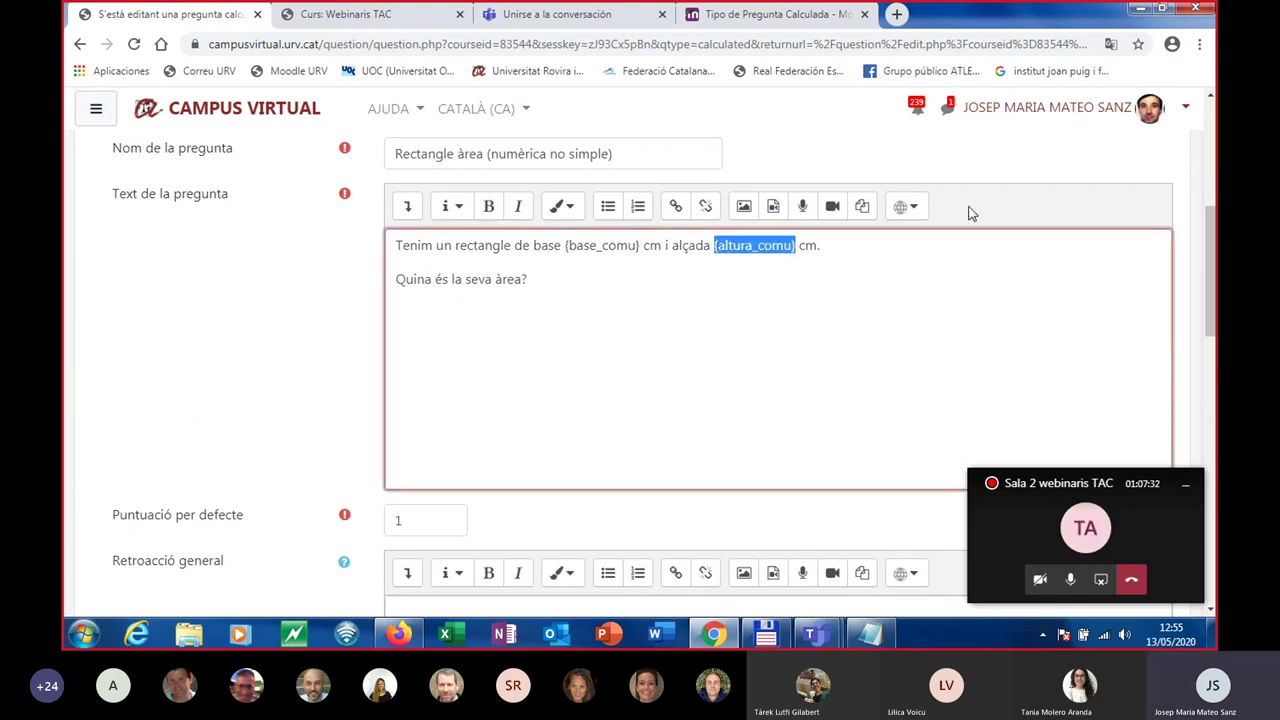
{"action": "scroll", "coordinate": [762, 288], "scroll_direction": "down", "scroll_amount": 2}
{"action": "scroll", "coordinate": [762, 288], "scroll_direction": "down", "scroll_amount": 5}
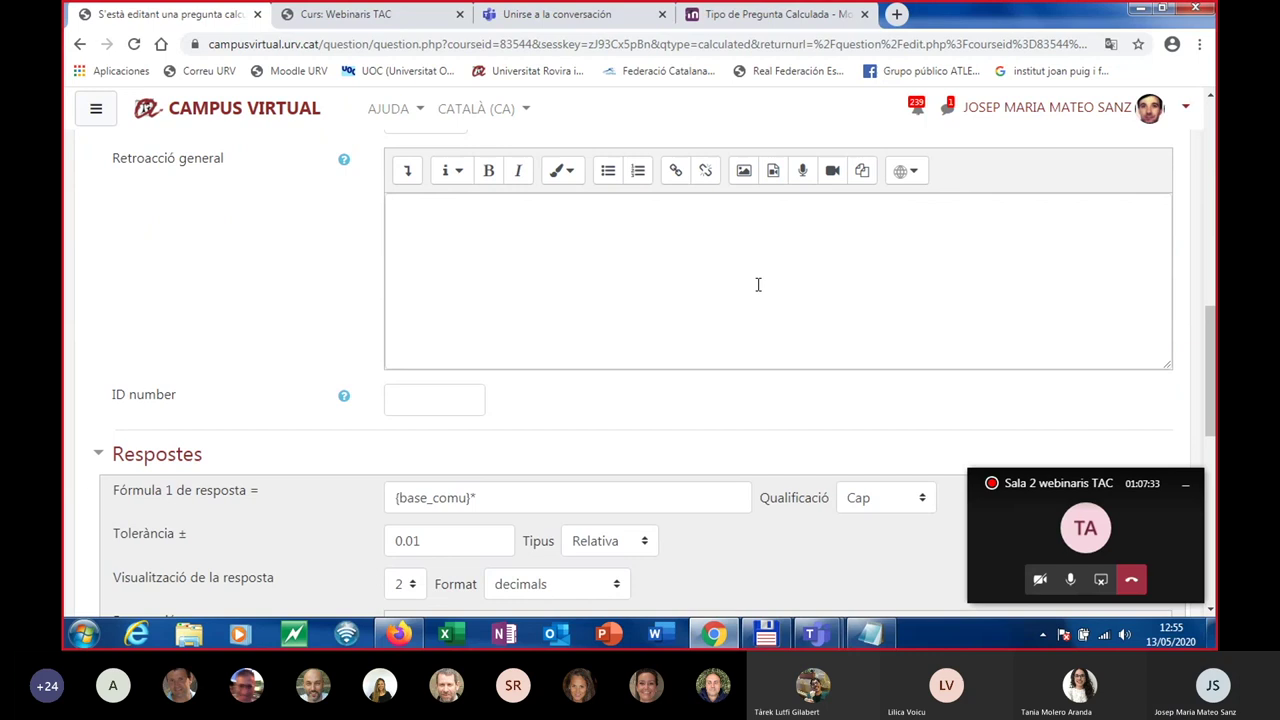
{"action": "left_click", "coordinate": [537, 313]}
{"action": "key", "text": "ctrl+v"}
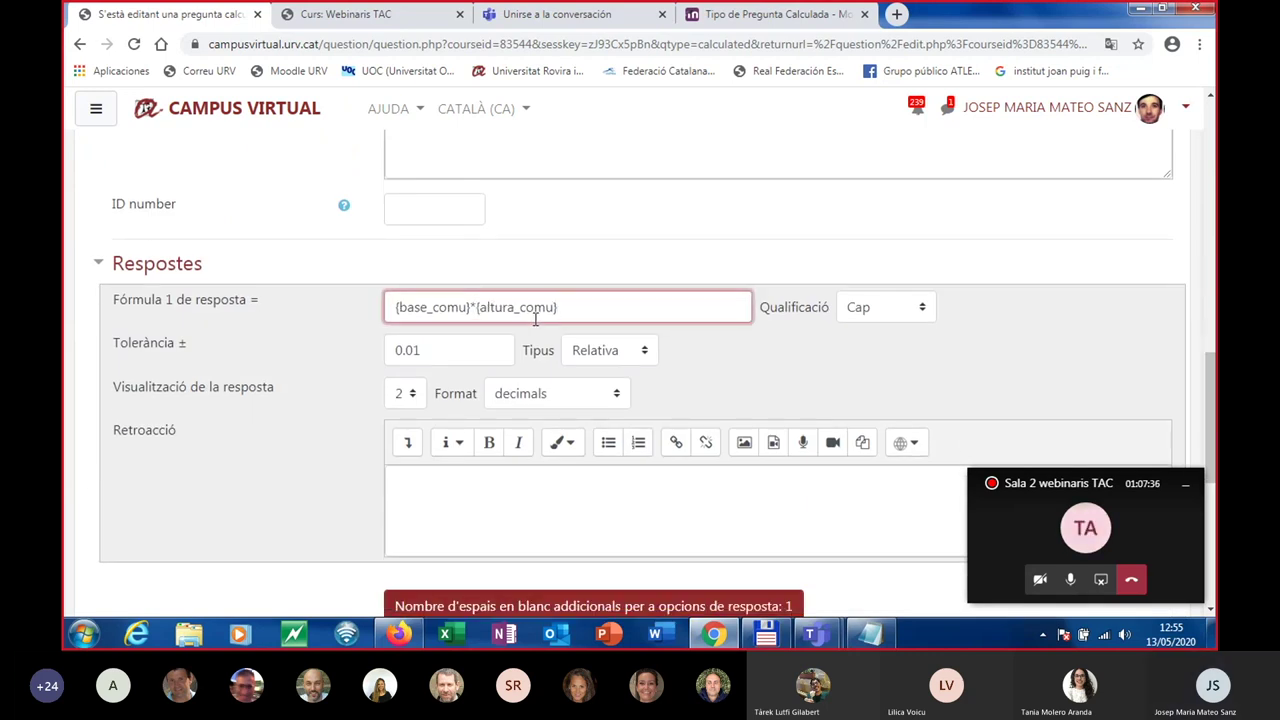
Set the grade of answer formula 1 to 100% and check the available tolerance types, keeping Relativa.
{"action": "left_click", "coordinate": [912, 312]}
{"action": "left_click", "coordinate": [877, 353]}
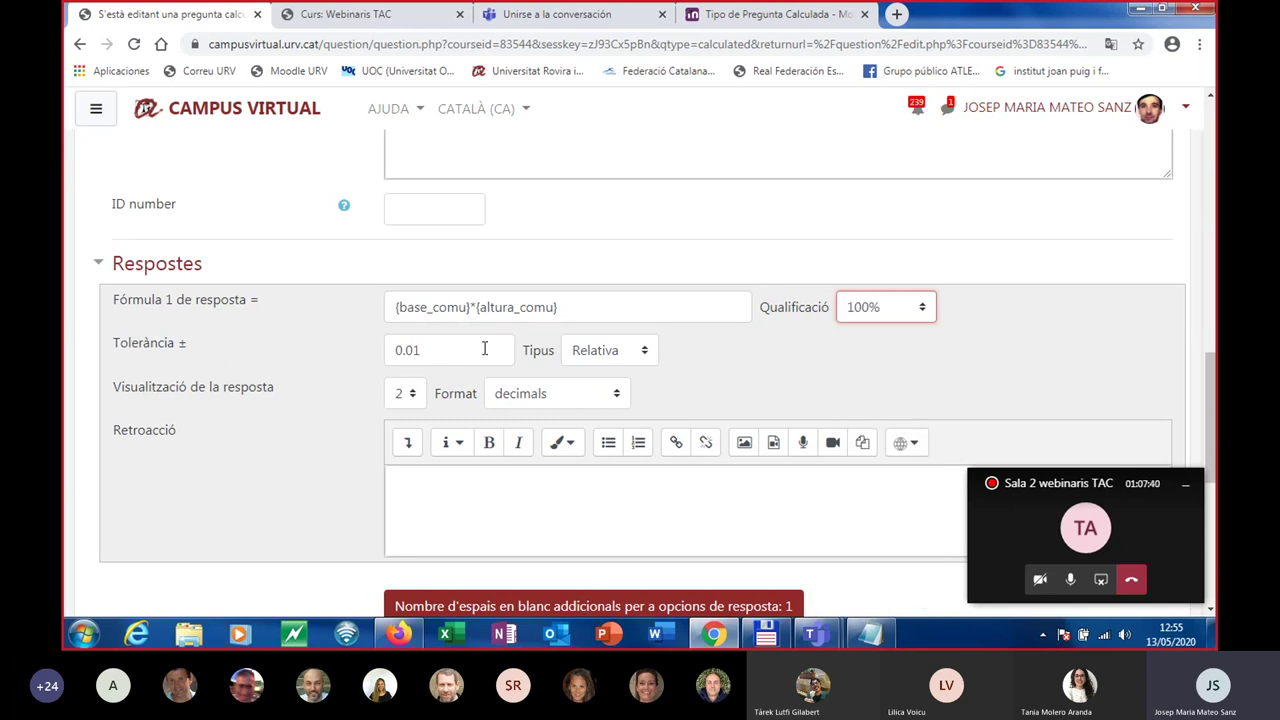
{"action": "left_click", "coordinate": [648, 352]}
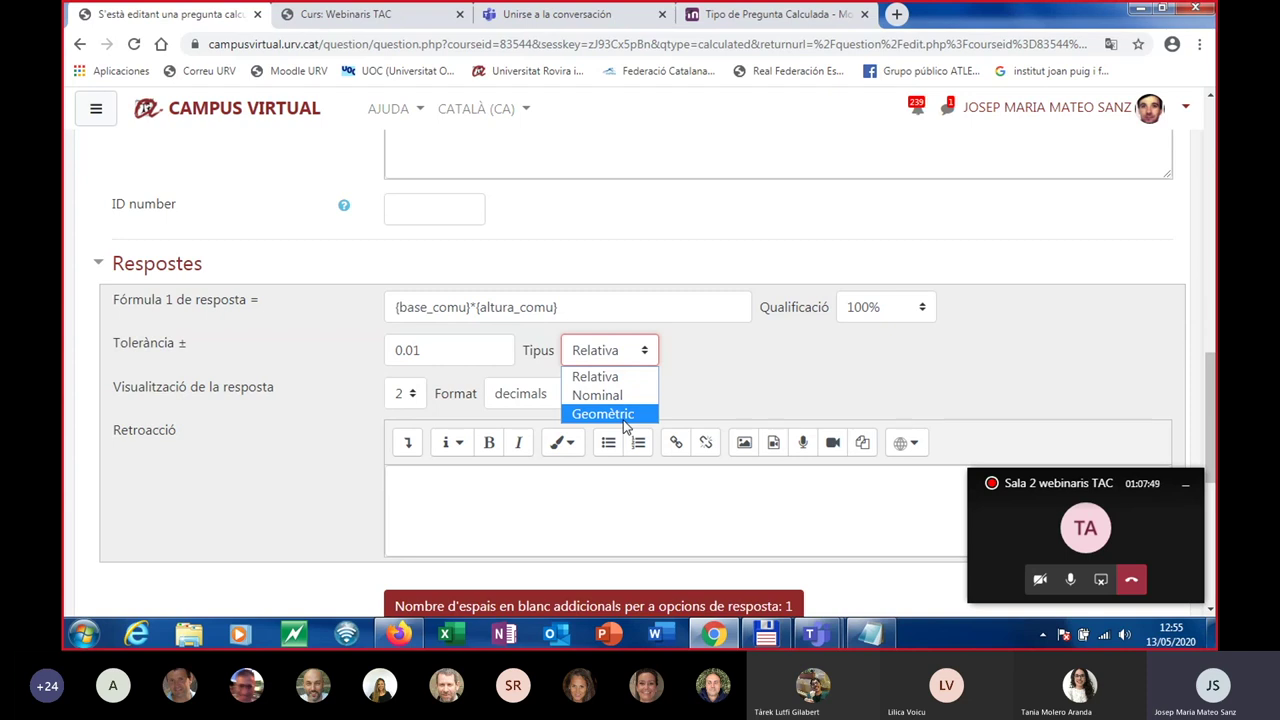
{"action": "left_click", "coordinate": [775, 370]}
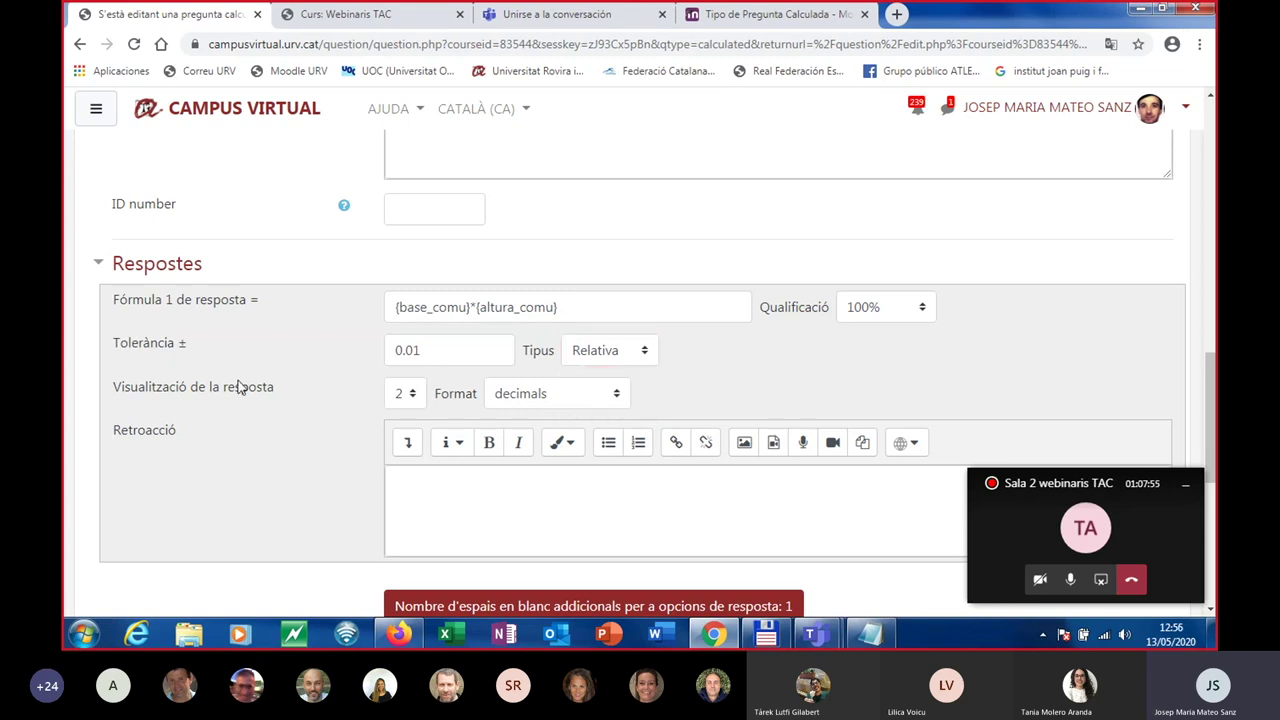
Look over the collapsed units, attempts and tags sections, and save the question while continuing to edit it.
{"action": "scroll", "coordinate": [208, 421], "scroll_direction": "down", "scroll_amount": 4}
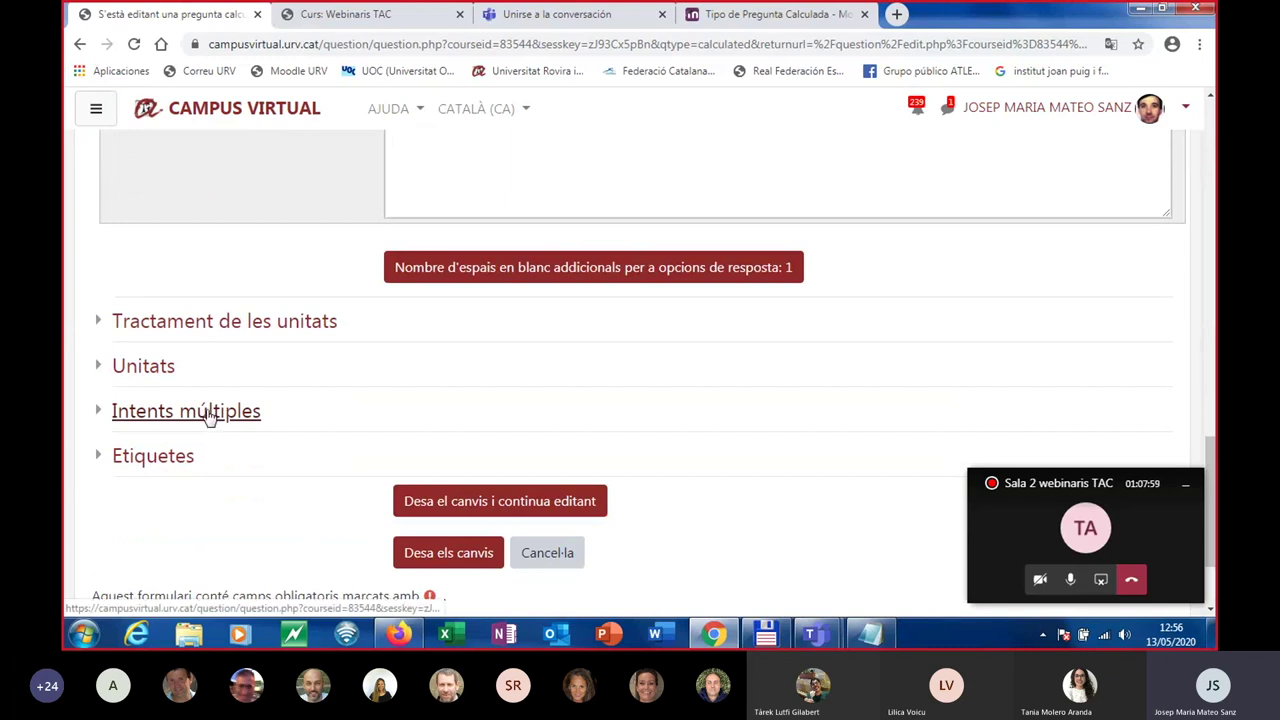
{"action": "scroll", "coordinate": [230, 412], "scroll_direction": "down", "scroll_amount": 2}
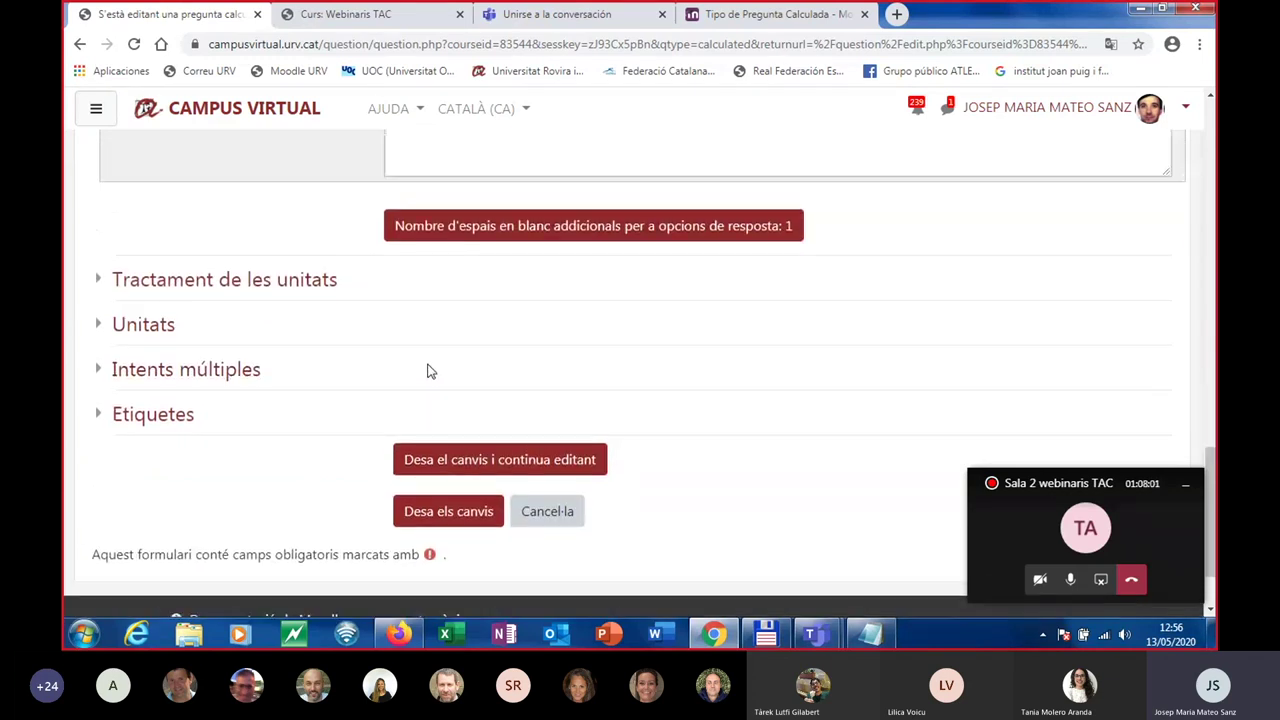
{"action": "scroll", "coordinate": [430, 370], "scroll_direction": "up", "scroll_amount": 4}
{"action": "scroll", "coordinate": [430, 370], "scroll_direction": "down", "scroll_amount": 4}
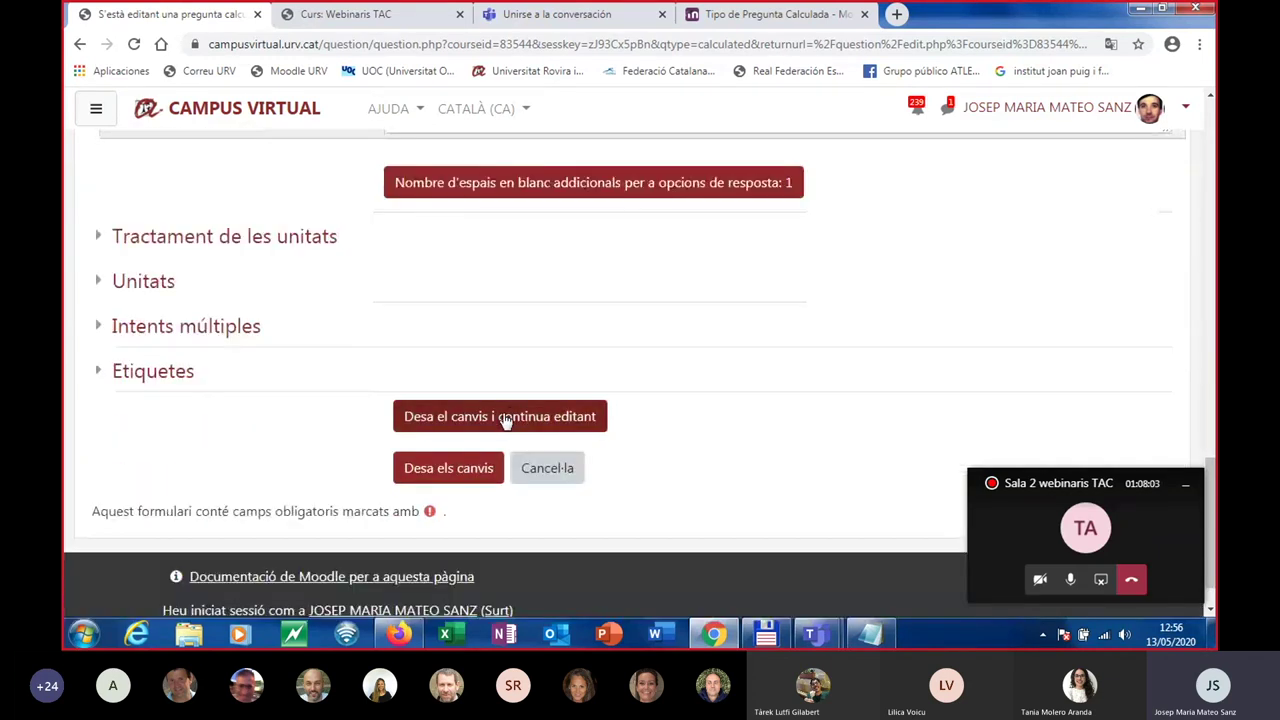
{"action": "left_click", "coordinate": [505, 422]}
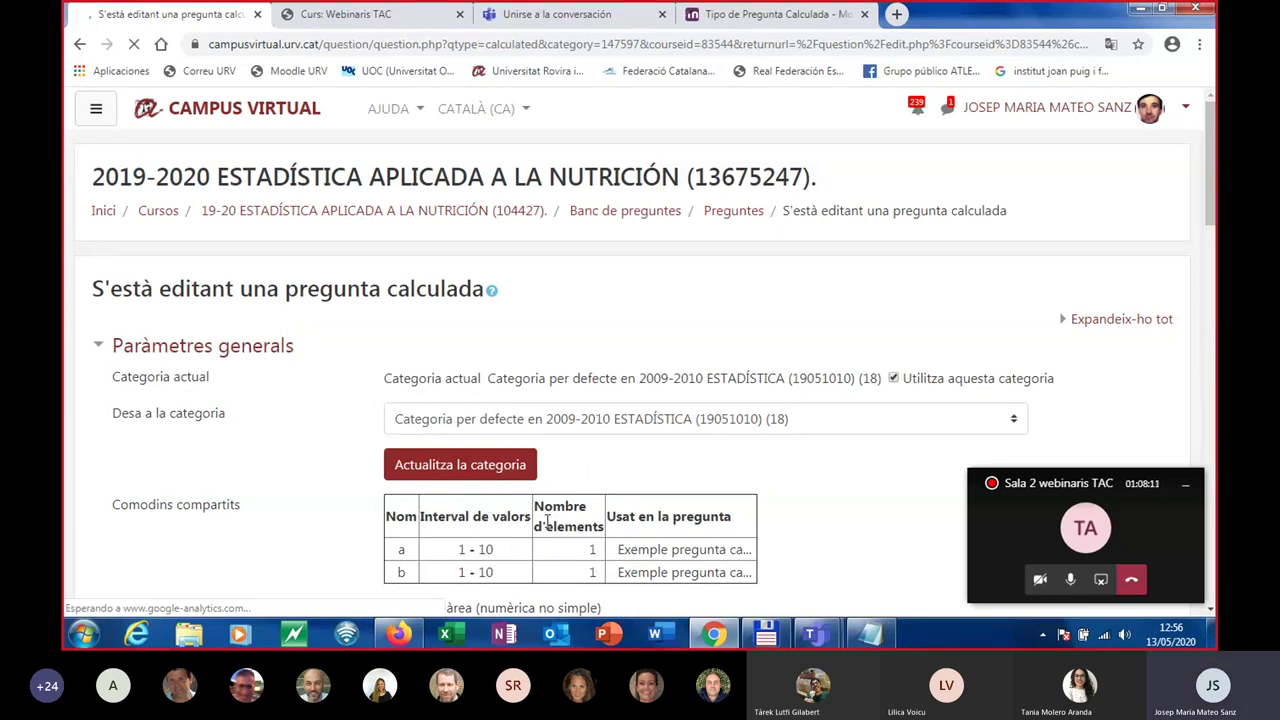
Review the saved question's form, from the Comodins compartits table through the question text and answer formula to the closing sections.
{"action": "scroll", "coordinate": [547, 520], "scroll_direction": "down", "scroll_amount": 2}
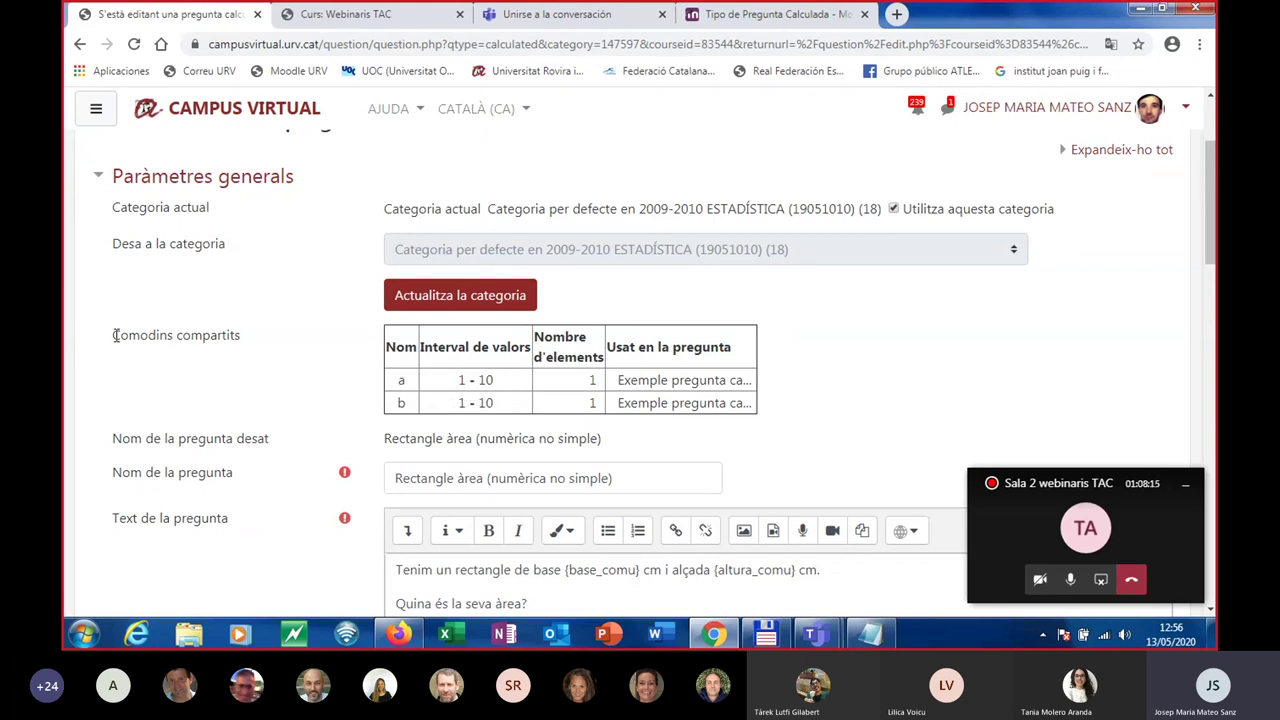
{"action": "left_click_drag", "start_coordinate": [114, 342], "coordinate": [248, 332]}
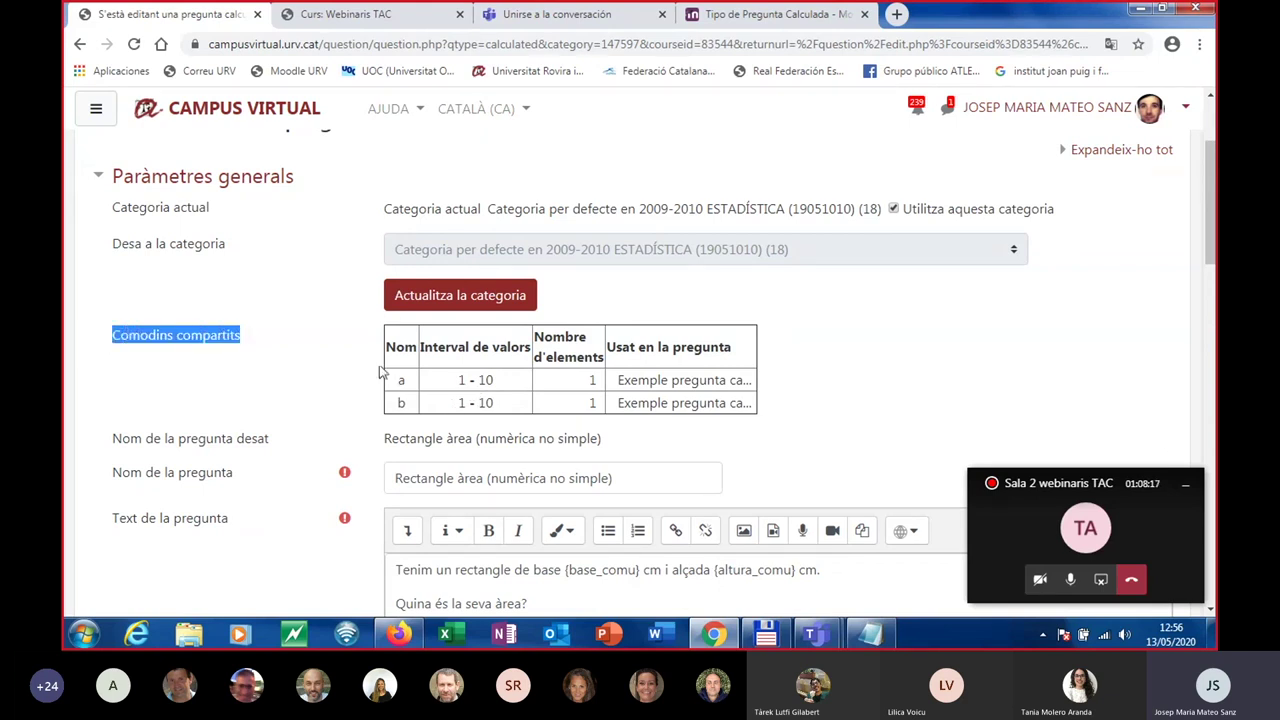
{"action": "scroll", "coordinate": [624, 435], "scroll_direction": "down", "scroll_amount": 1}
{"action": "scroll", "coordinate": [624, 435], "scroll_direction": "down", "scroll_amount": 2}
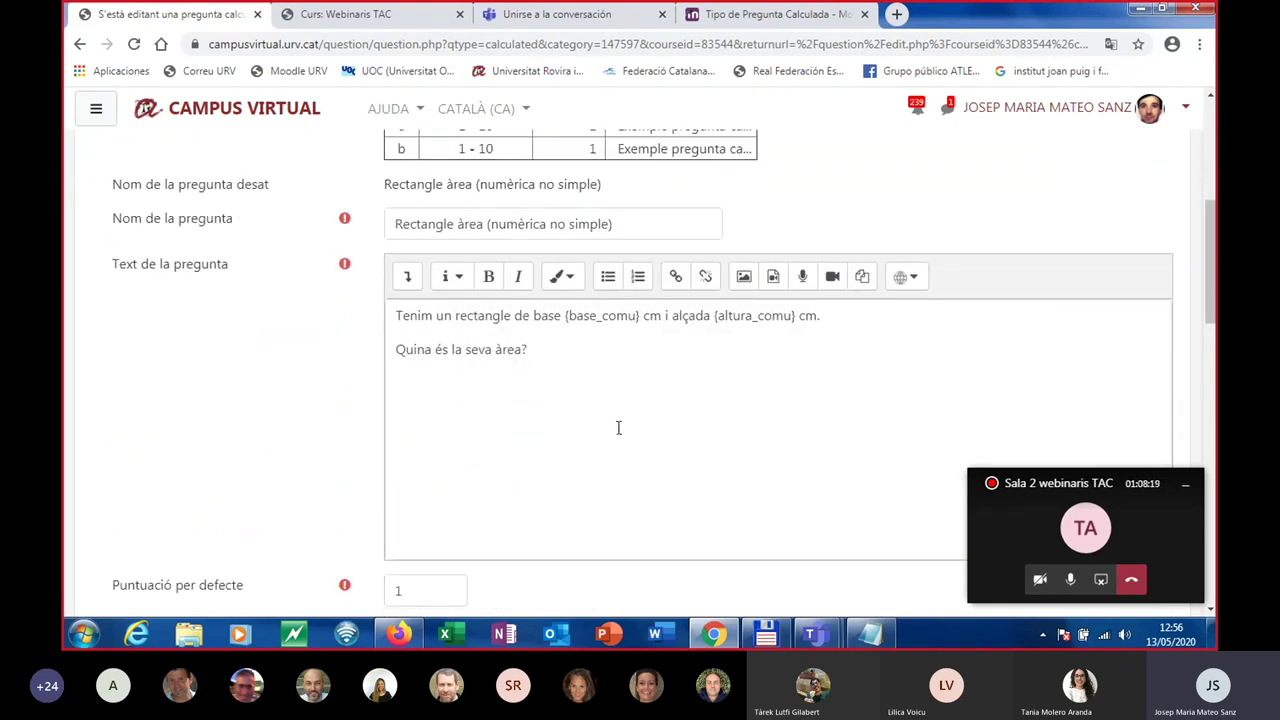
{"action": "scroll", "coordinate": [618, 428], "scroll_direction": "down", "scroll_amount": 6}
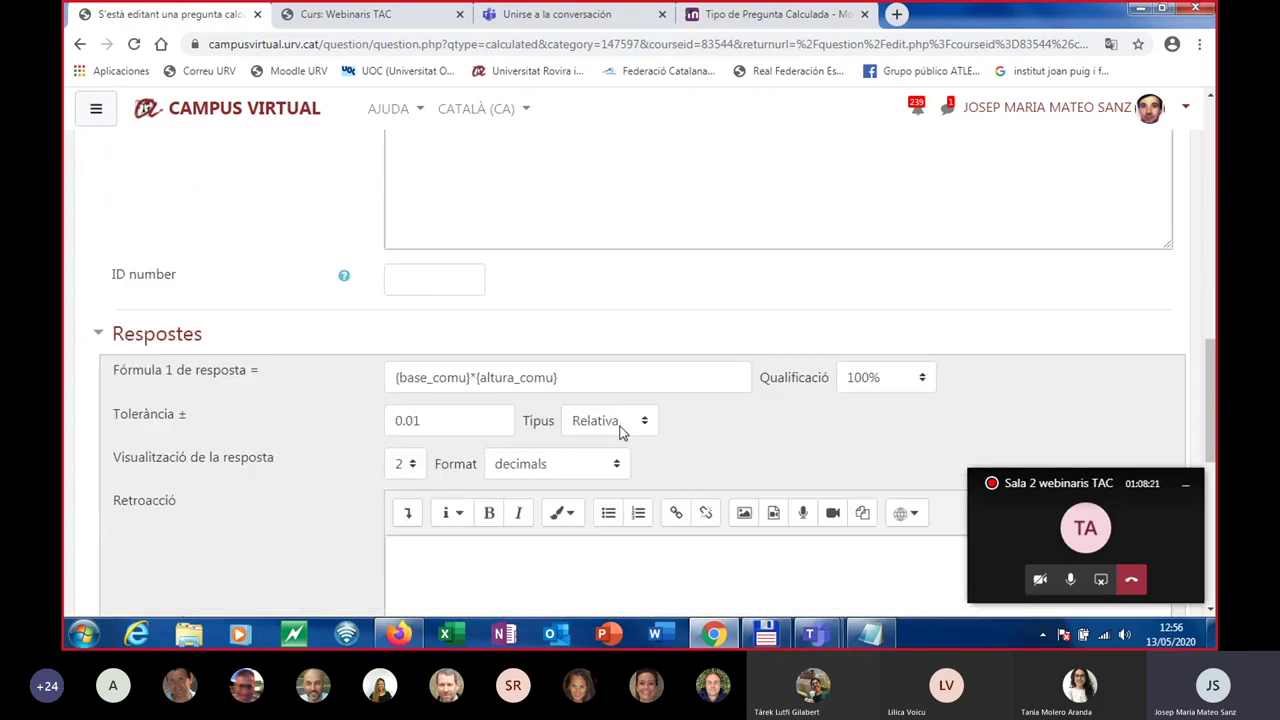
{"action": "scroll", "coordinate": [620, 430], "scroll_direction": "down", "scroll_amount": 7}
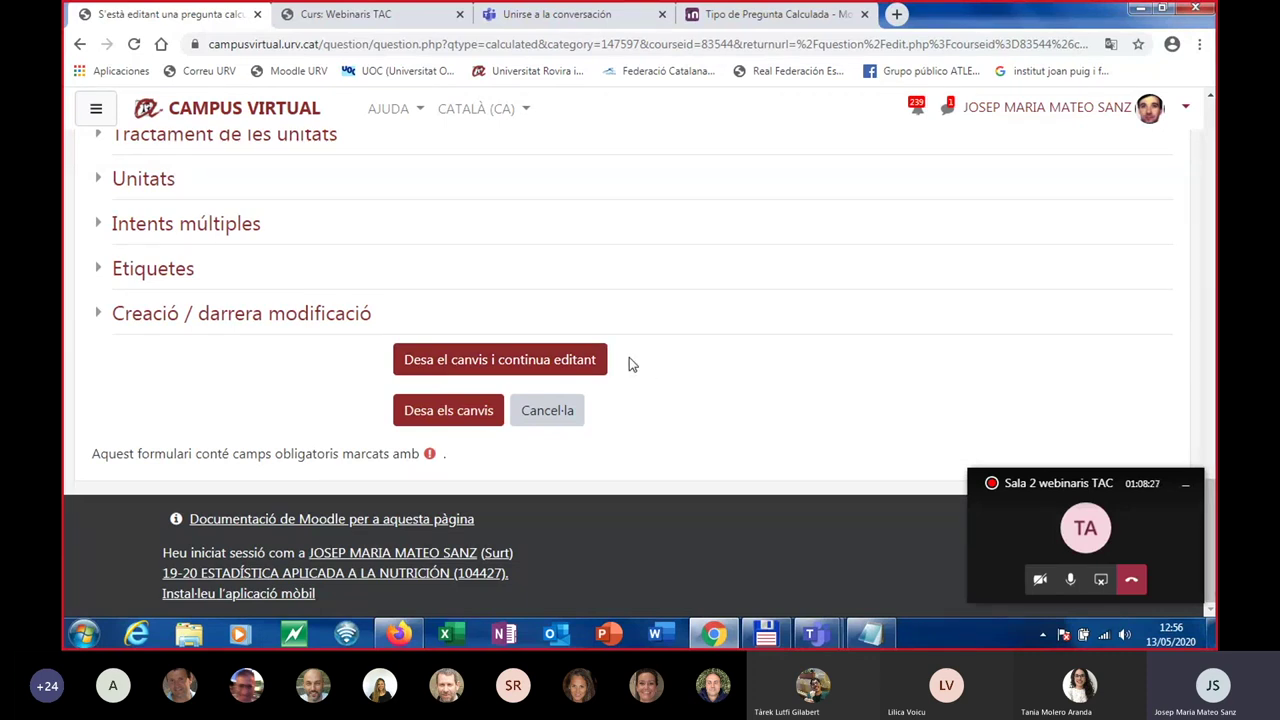
{"action": "scroll", "coordinate": [644, 360], "scroll_direction": "up", "scroll_amount": 3}
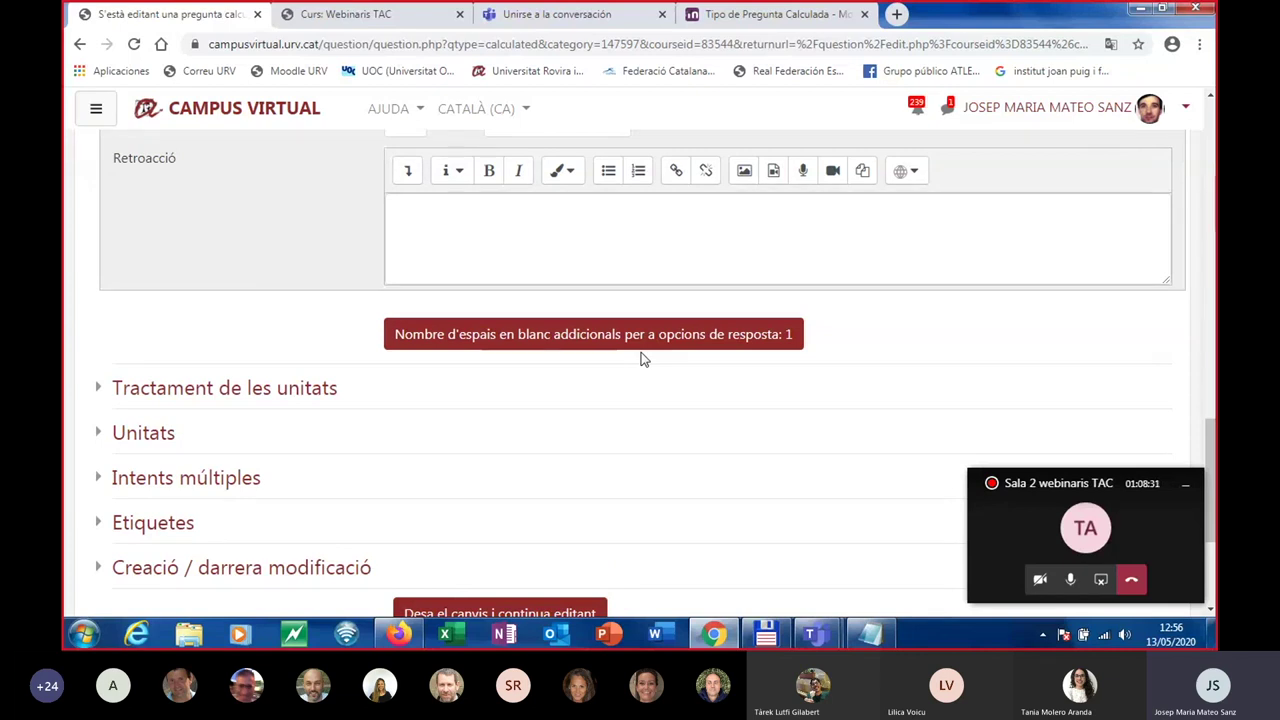
Save the question and continue past the wildcard dataset properties, keeping private datasets for base_comu and altura_comu and No les sincronitzis.
{"action": "scroll", "coordinate": [644, 360], "scroll_direction": "down", "scroll_amount": 3}
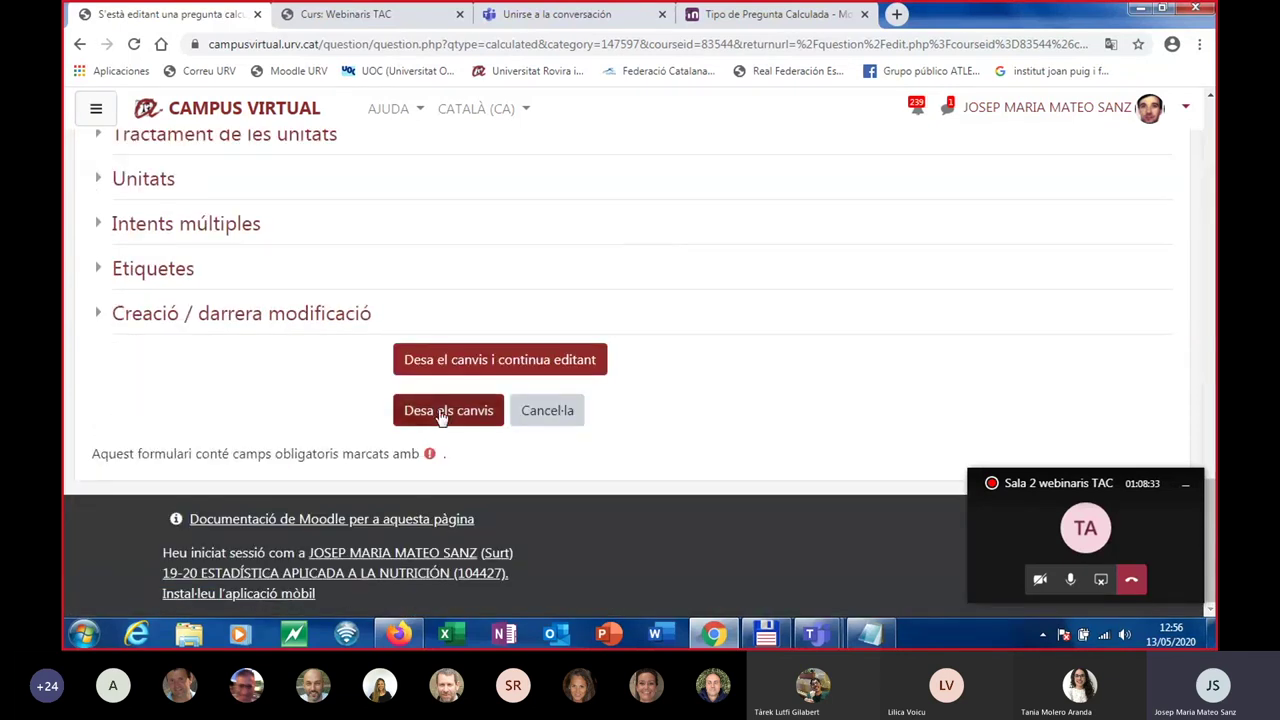
{"action": "left_click", "coordinate": [441, 418]}
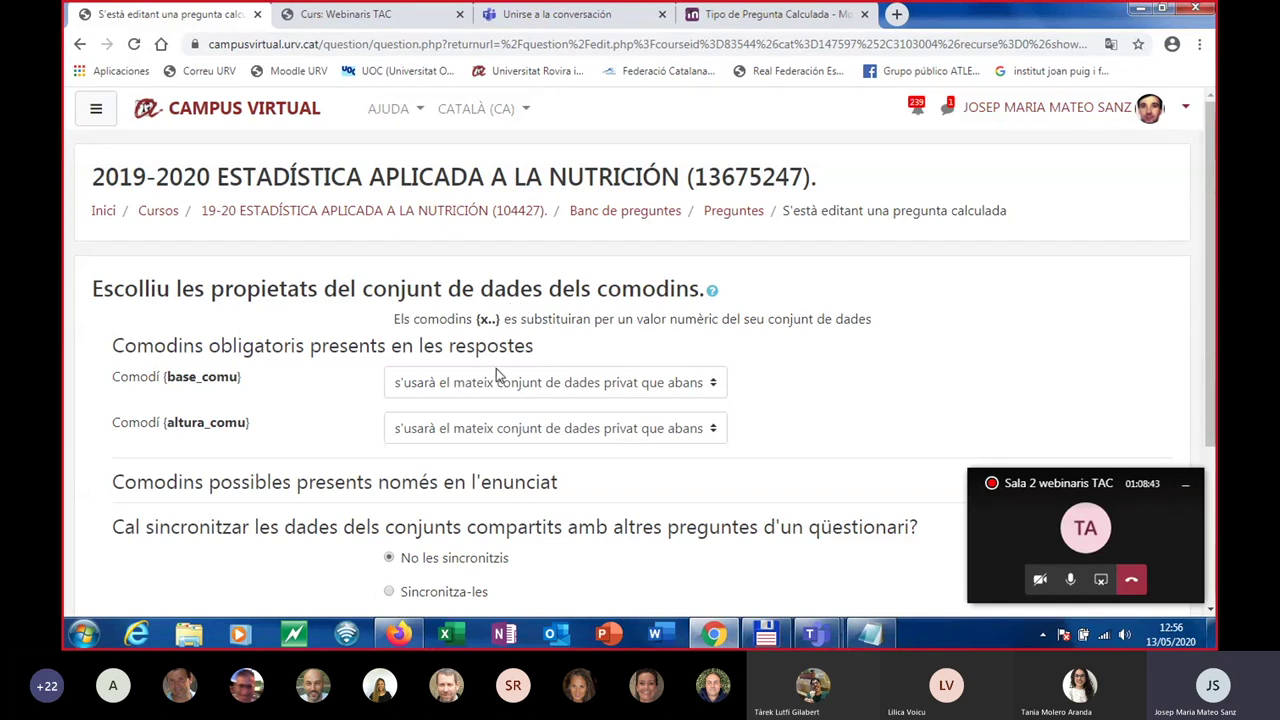
{"action": "scroll", "coordinate": [496, 372], "scroll_direction": "down", "scroll_amount": 1}
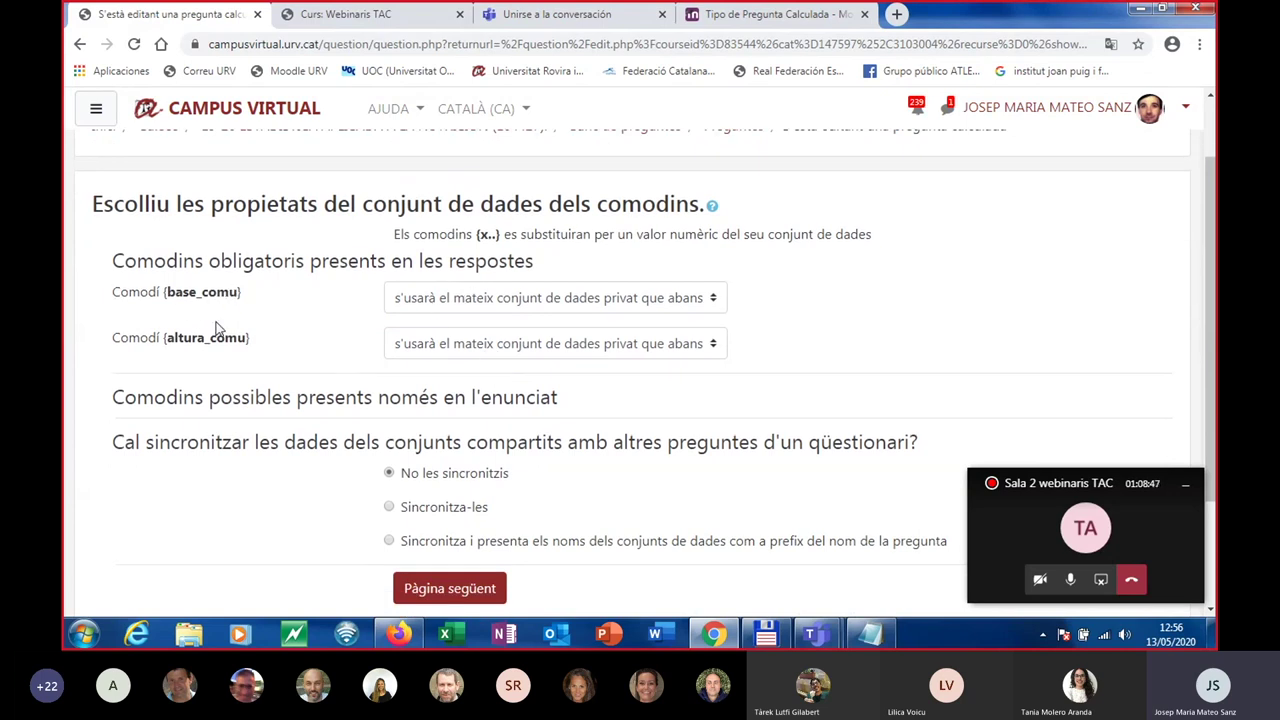
{"action": "left_click", "coordinate": [713, 301]}
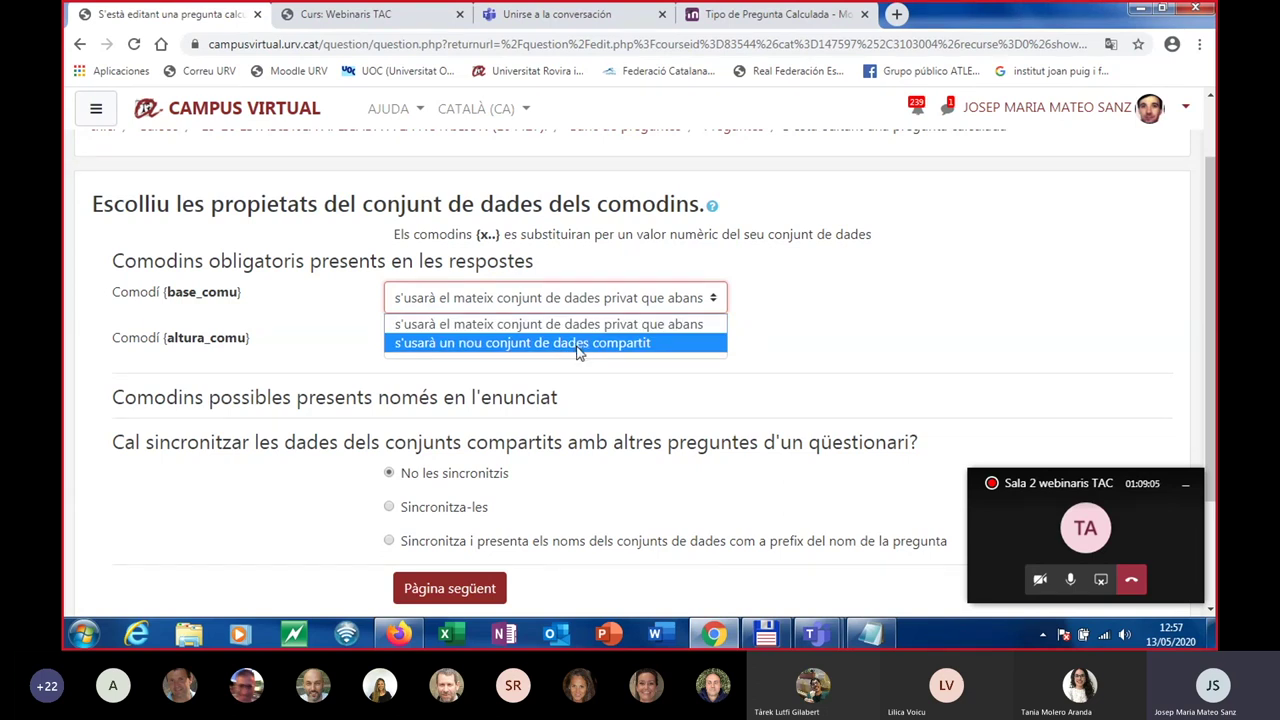
{"action": "left_click", "coordinate": [823, 313]}
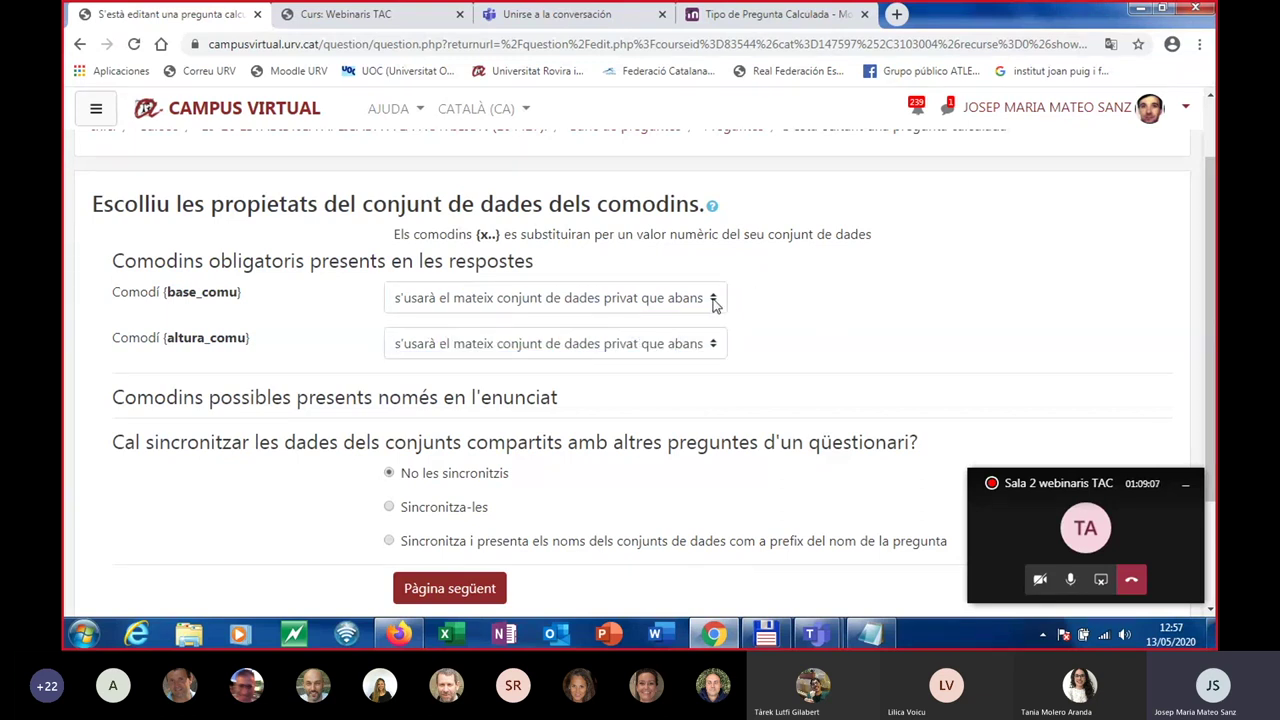
{"action": "scroll", "coordinate": [786, 320], "scroll_direction": "down", "scroll_amount": 1}
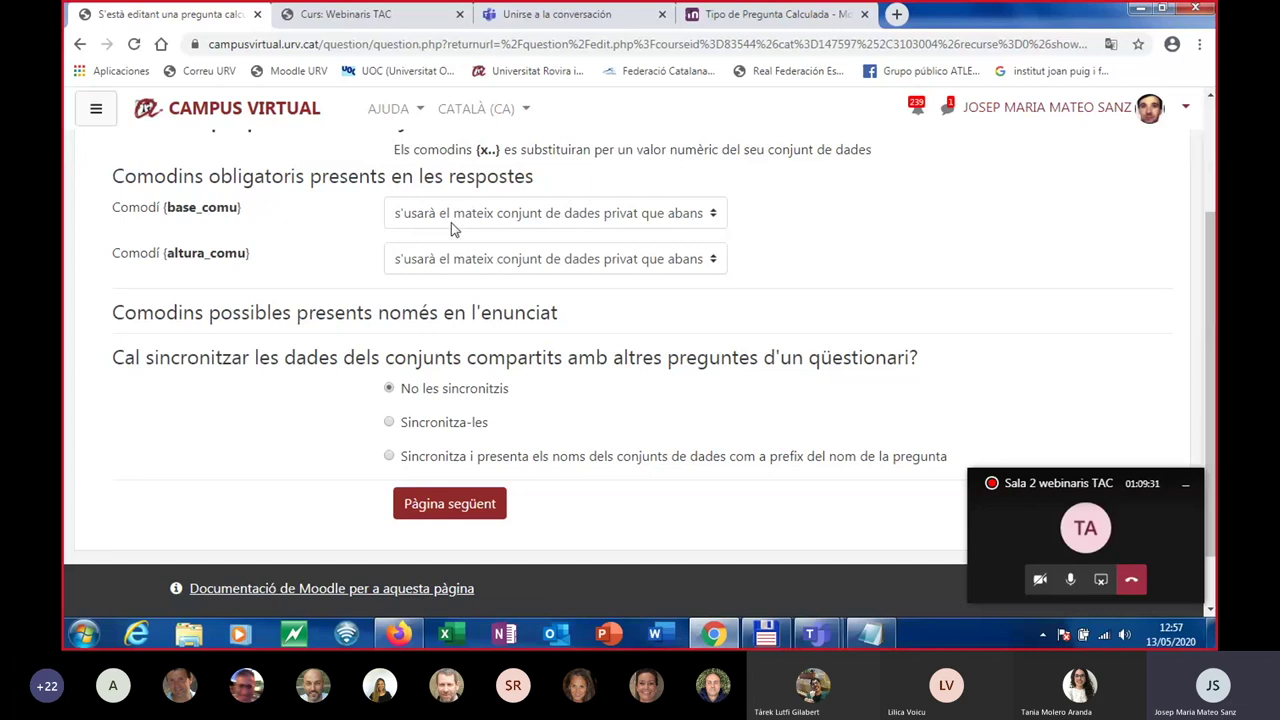
{"action": "left_click", "coordinate": [462, 507]}
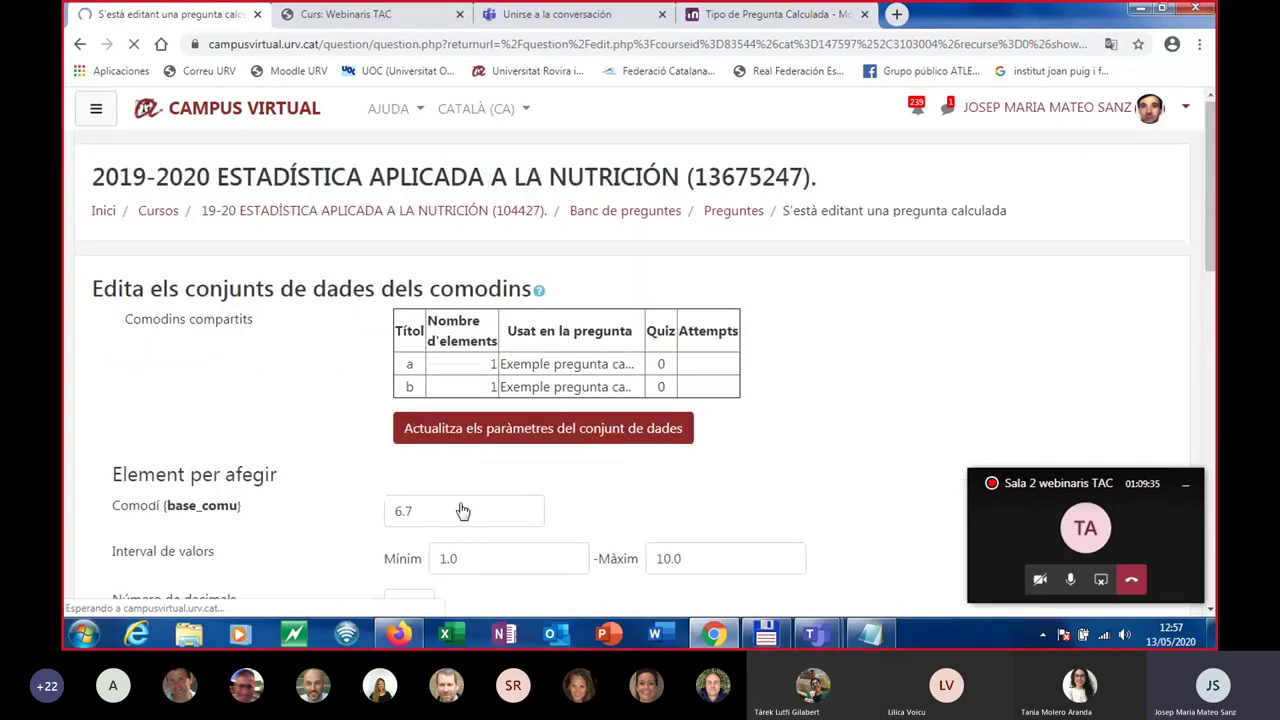
Add 10 new sets of wildcard values for base_comu and altura_comu, keeping the default ranges, decimals and distribution.
{"action": "scroll", "coordinate": [278, 398], "scroll_direction": "down", "scroll_amount": 3}
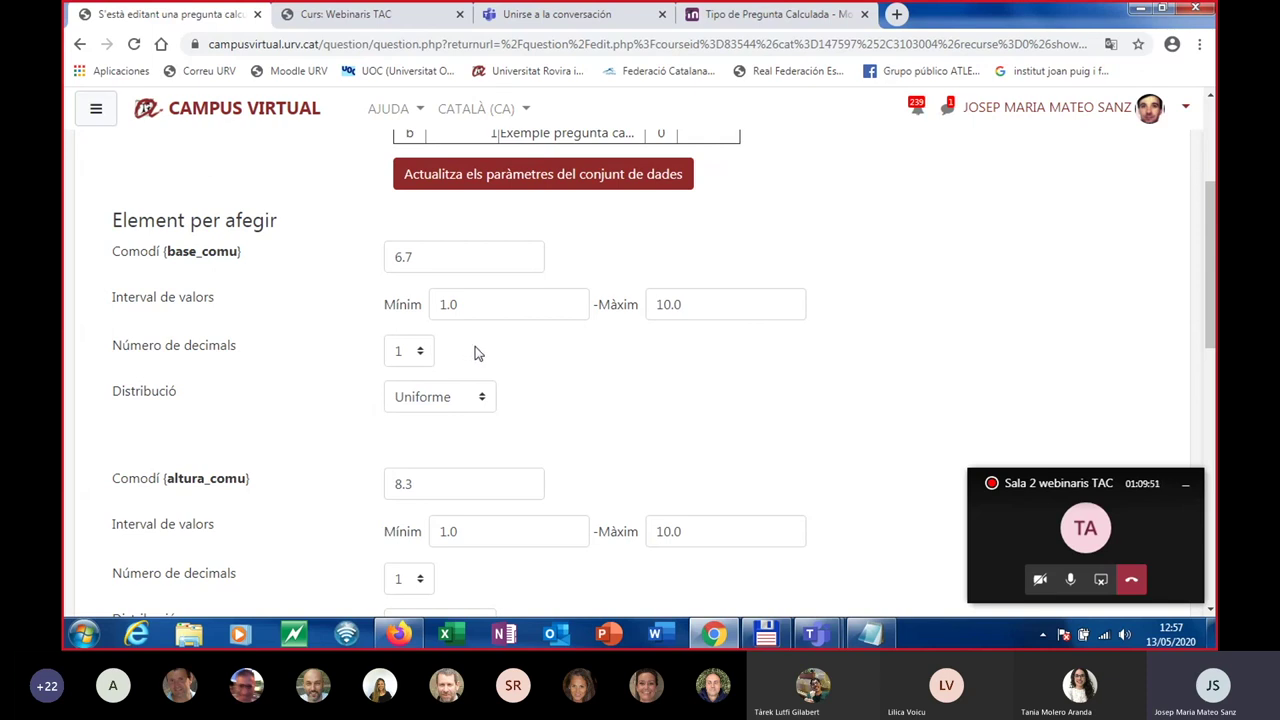
{"action": "scroll", "coordinate": [490, 355], "scroll_direction": "down", "scroll_amount": 1}
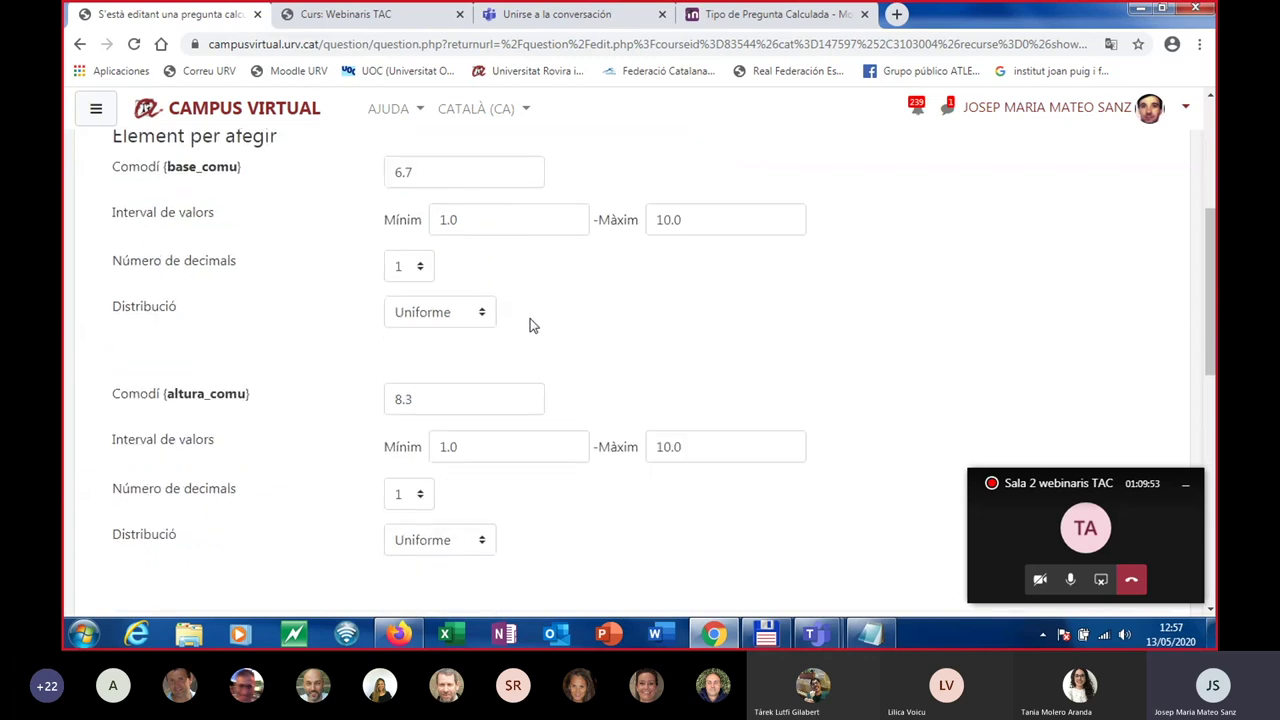
{"action": "scroll", "coordinate": [530, 332], "scroll_direction": "down", "scroll_amount": 1}
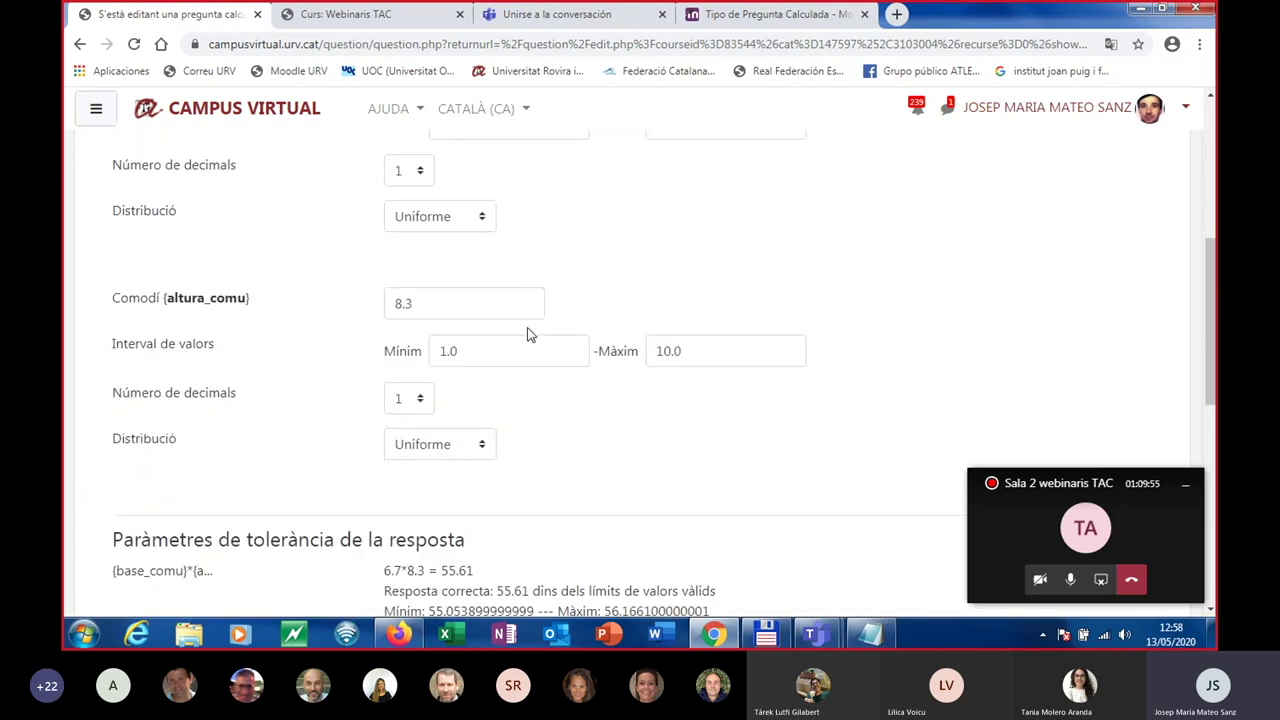
{"action": "scroll", "coordinate": [530, 335], "scroll_direction": "down", "scroll_amount": 1}
{"action": "scroll", "coordinate": [530, 337], "scroll_direction": "down", "scroll_amount": 3}
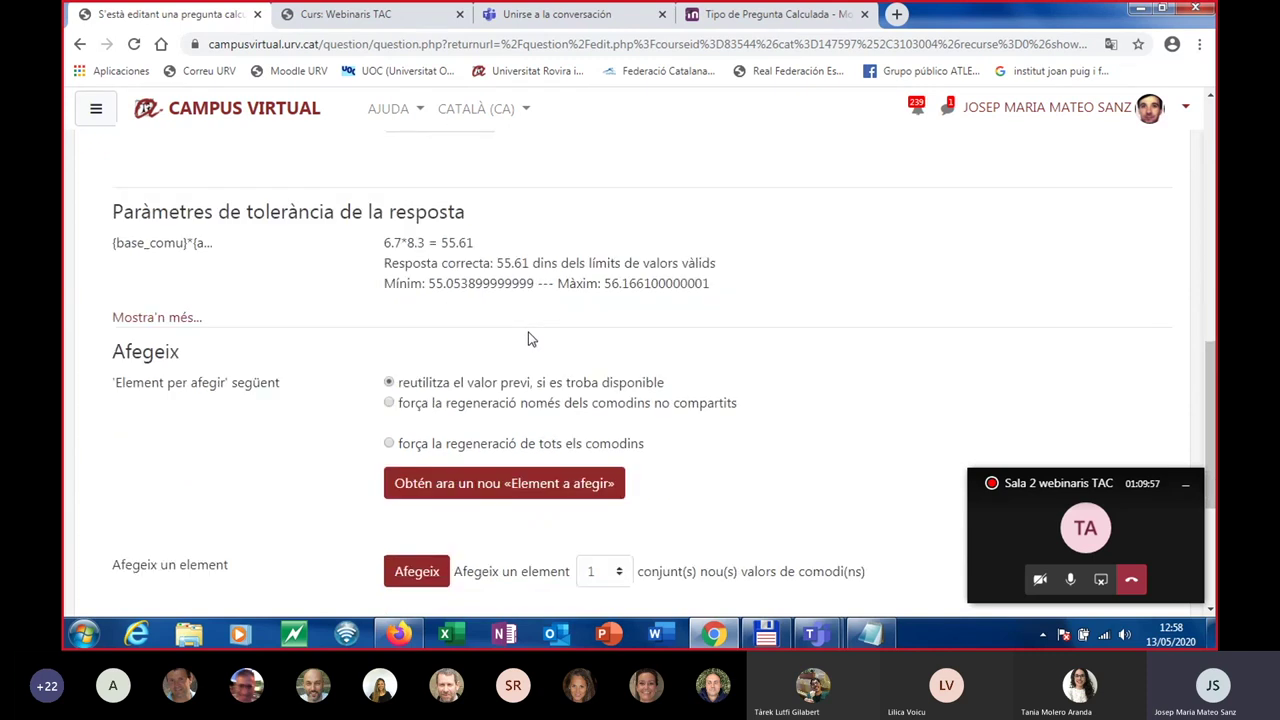
{"action": "scroll", "coordinate": [530, 337], "scroll_direction": "down", "scroll_amount": 3}
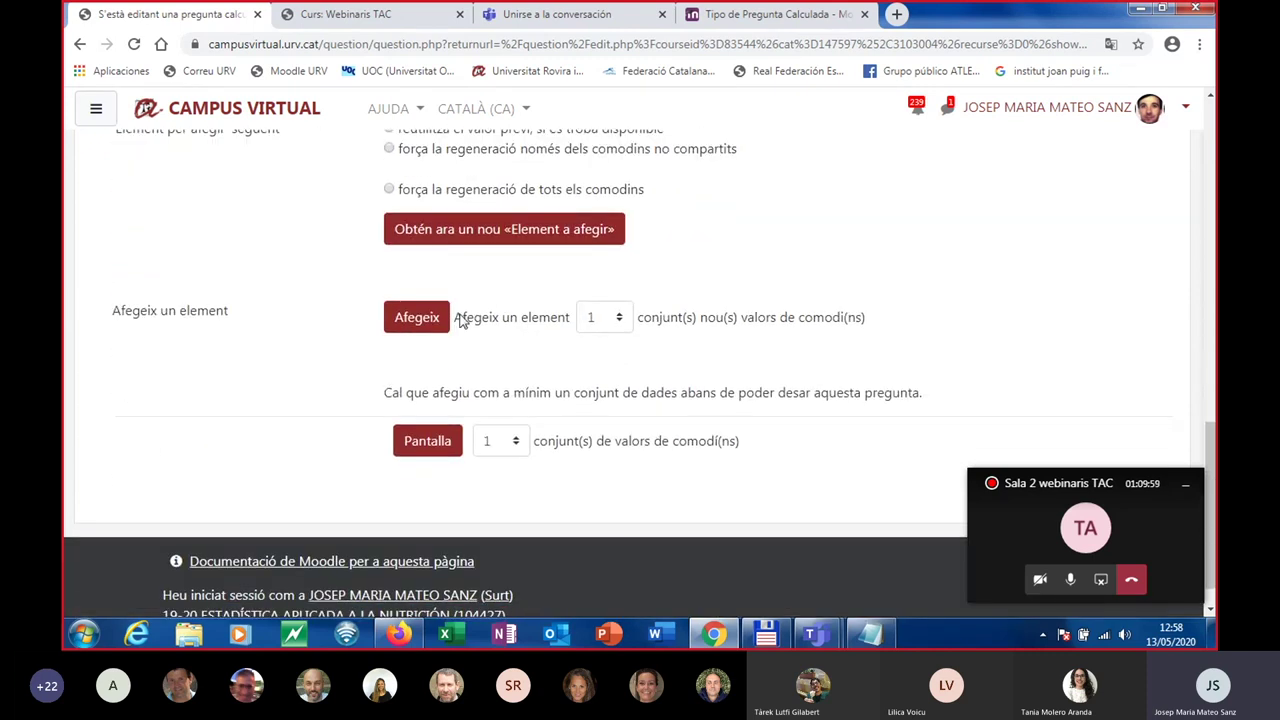
{"action": "left_click", "coordinate": [614, 320]}
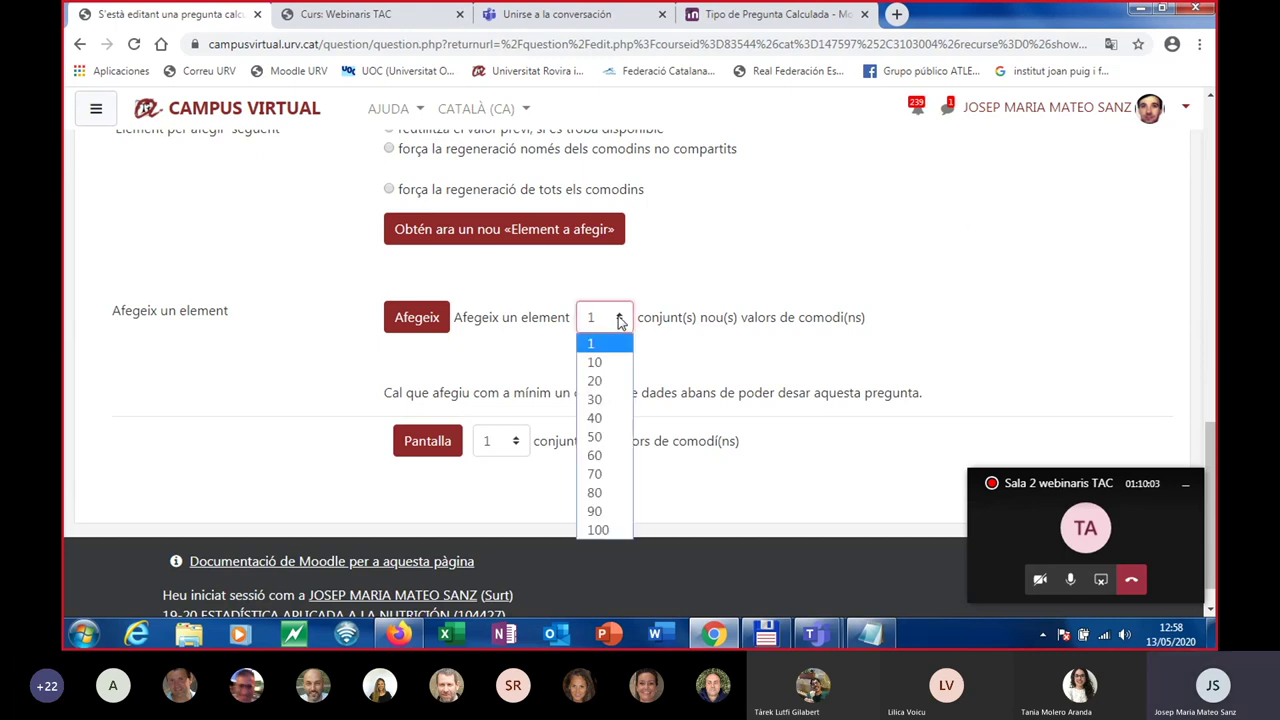
{"action": "left_click", "coordinate": [595, 364]}
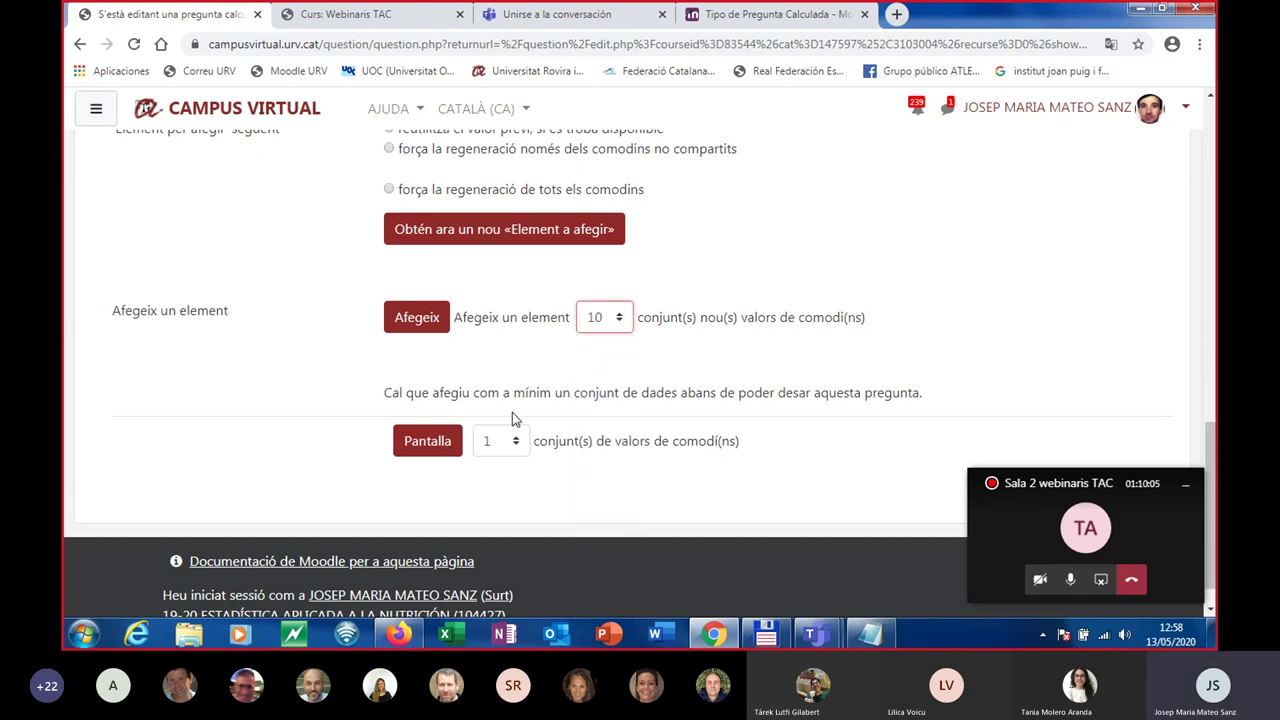
{"action": "left_click", "coordinate": [418, 320]}
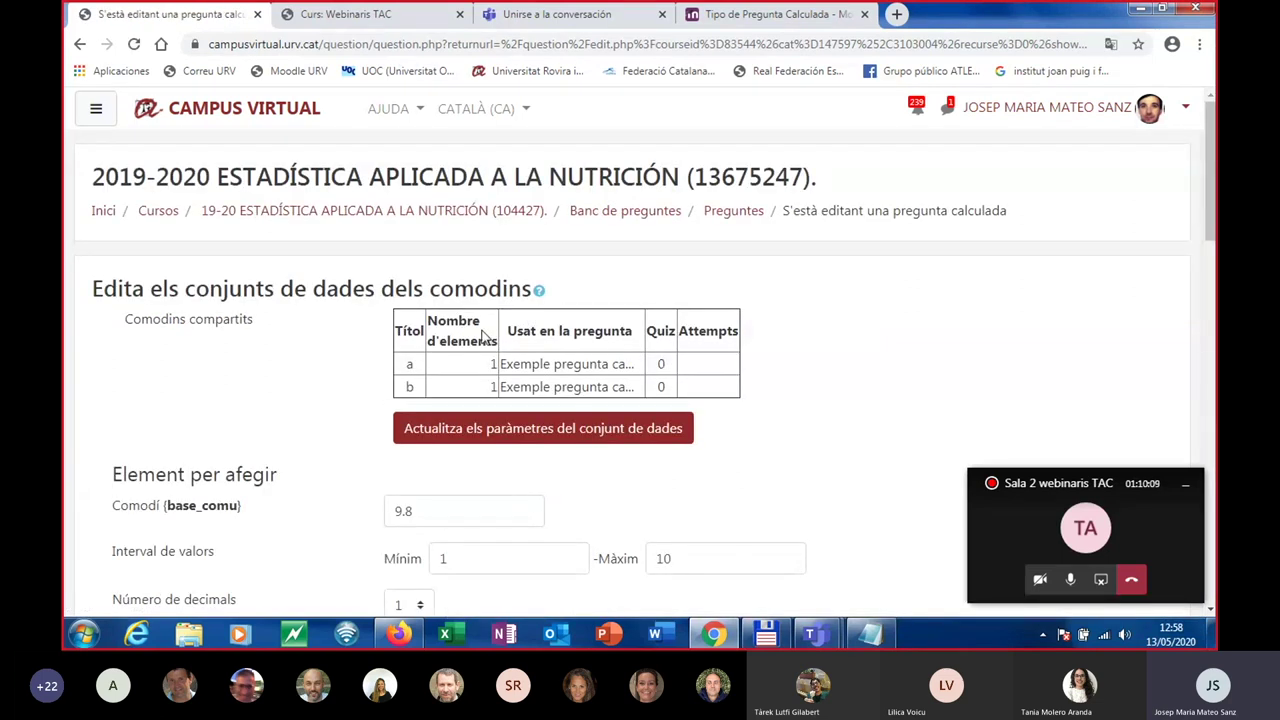
Display 10 sets of wildcard values on the dataset editing page.
{"action": "scroll", "coordinate": [479, 370], "scroll_direction": "down", "scroll_amount": 5}
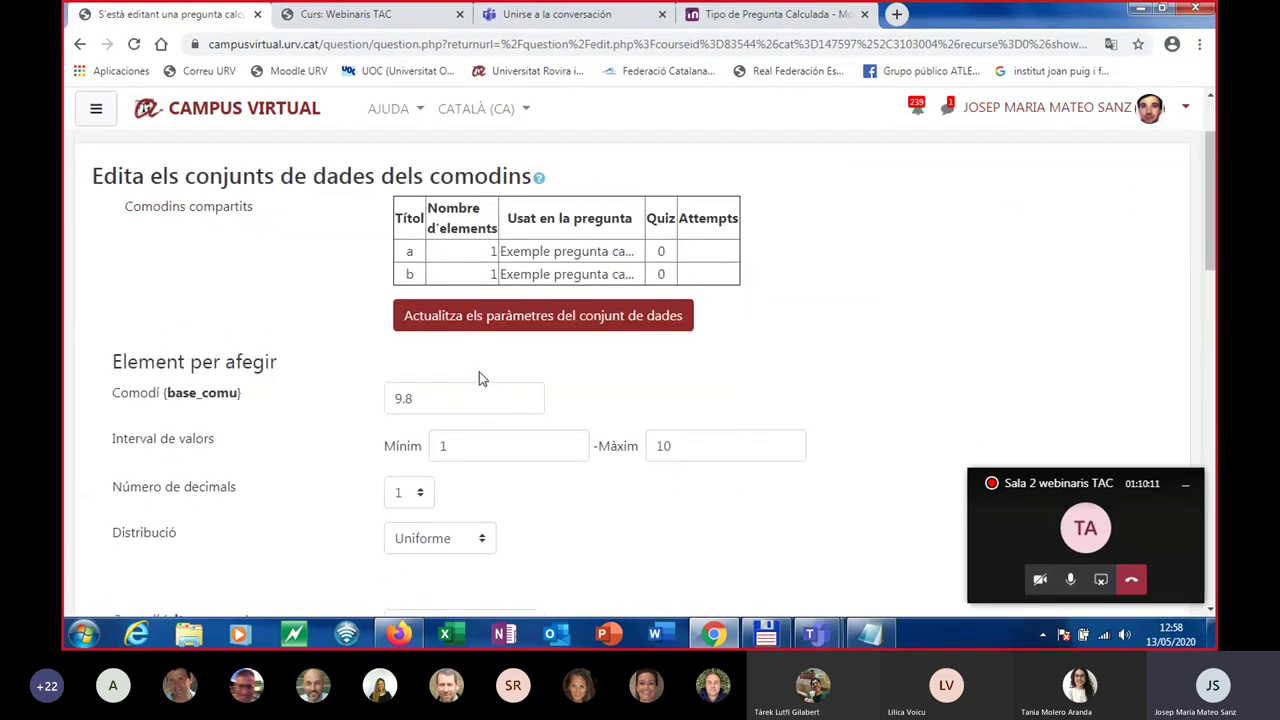
{"action": "scroll", "coordinate": [518, 332], "scroll_direction": "down", "scroll_amount": 4}
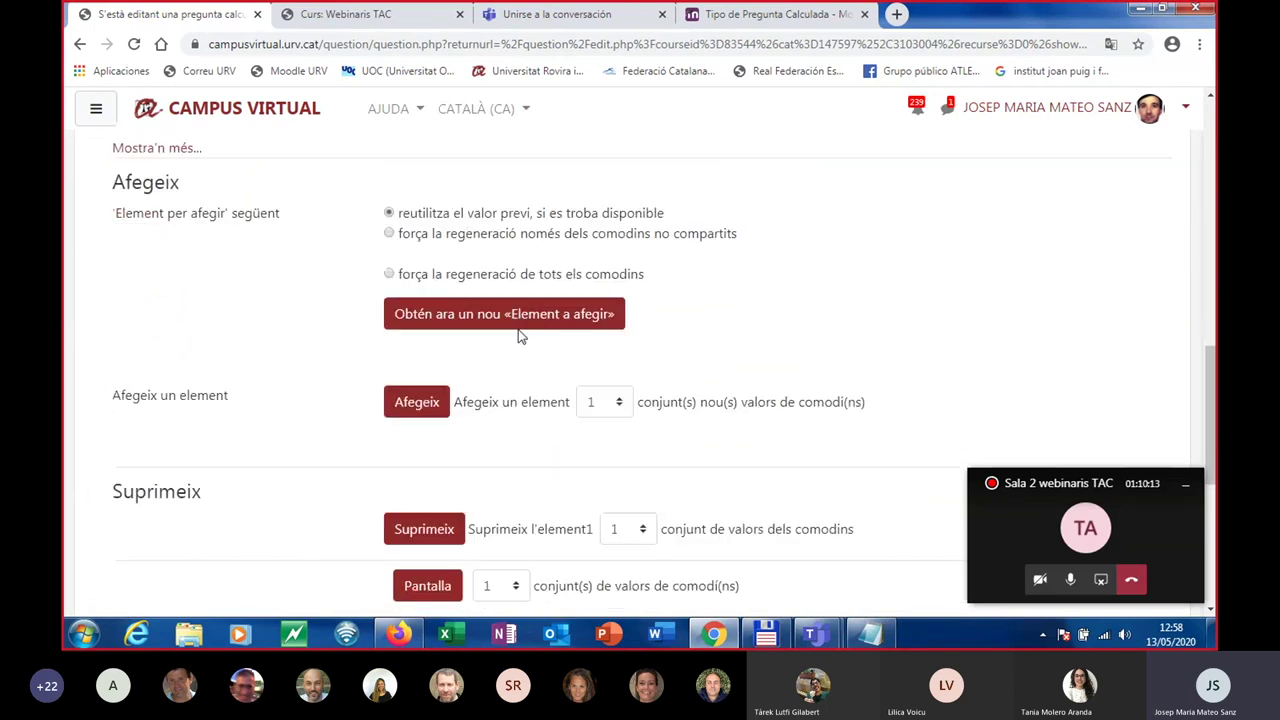
{"action": "scroll", "coordinate": [517, 314], "scroll_direction": "up", "scroll_amount": 3}
{"action": "scroll", "coordinate": [518, 326], "scroll_direction": "down", "scroll_amount": 4}
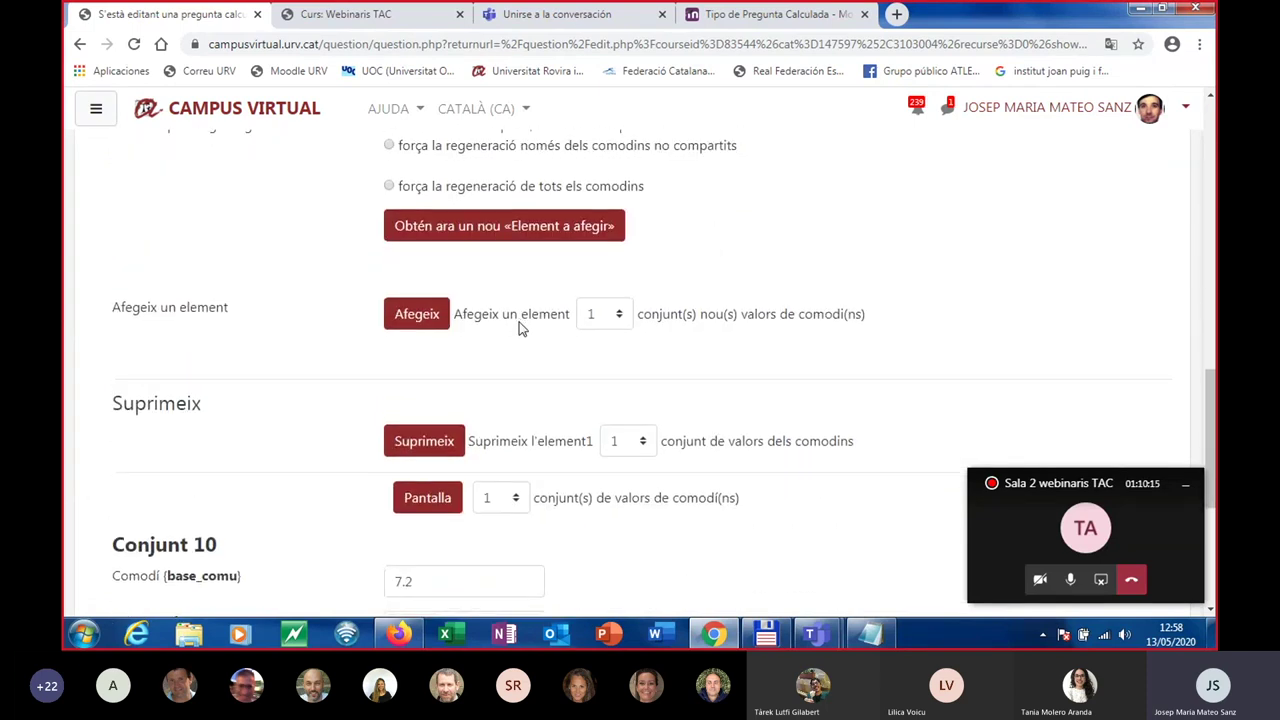
{"action": "scroll", "coordinate": [270, 383], "scroll_direction": "down", "scroll_amount": 1}
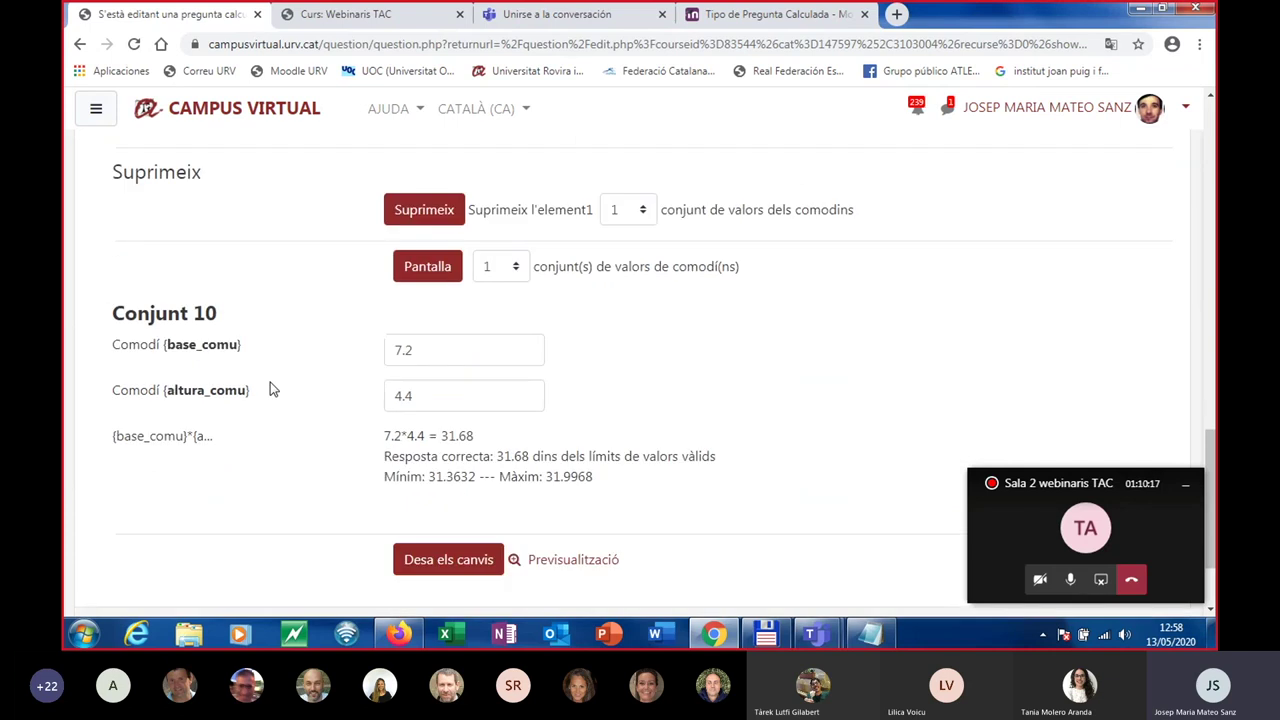
{"action": "scroll", "coordinate": [289, 380], "scroll_direction": "up", "scroll_amount": 1}
{"action": "left_click", "coordinate": [513, 333]}
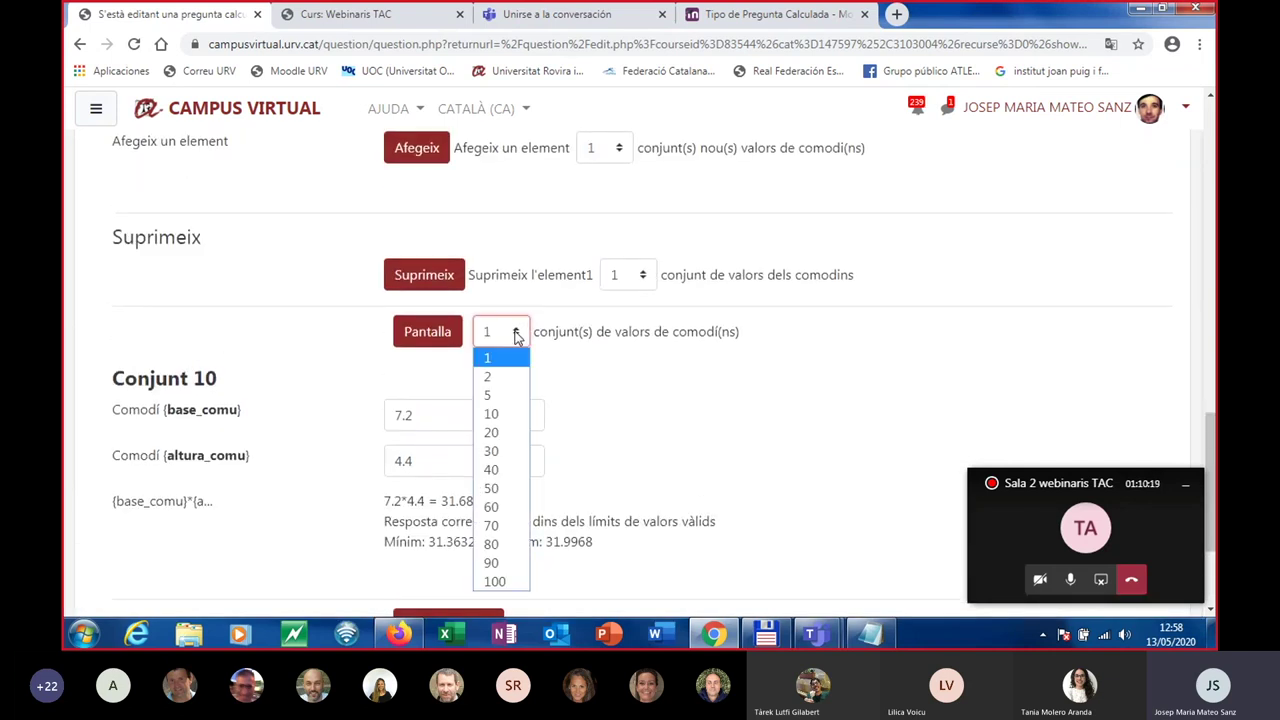
{"action": "left_click", "coordinate": [492, 410]}
{"action": "left_click", "coordinate": [430, 331]}
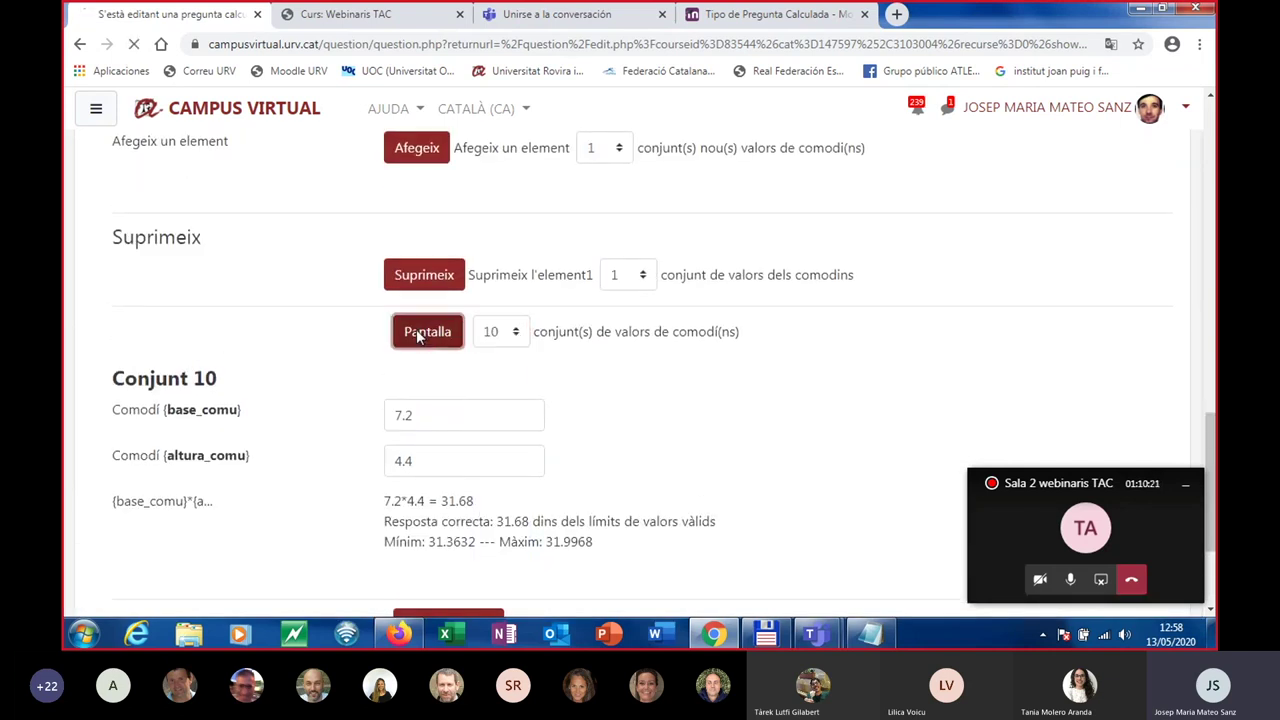
Review the generated value sets down to Conjunt 1 and save the question's changes.
{"action": "scroll", "coordinate": [323, 333], "scroll_direction": "down", "scroll_amount": 10}
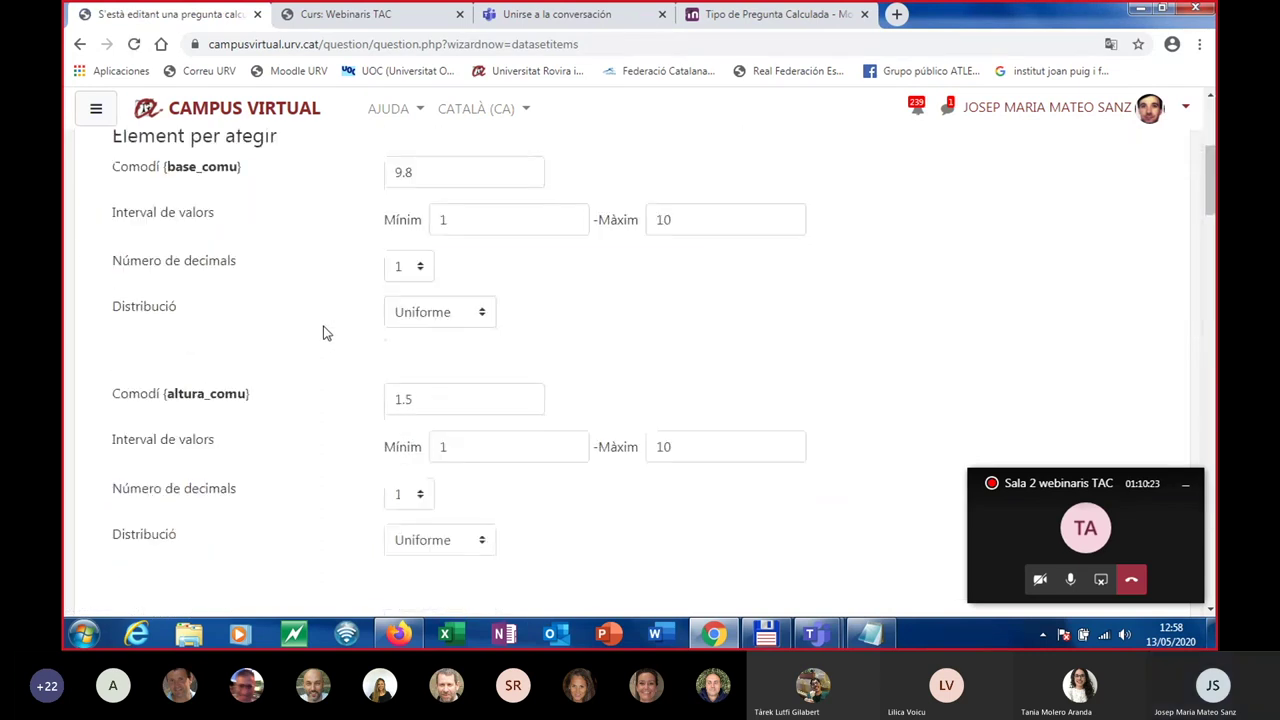
{"action": "scroll", "coordinate": [326, 337], "scroll_direction": "down", "scroll_amount": 7}
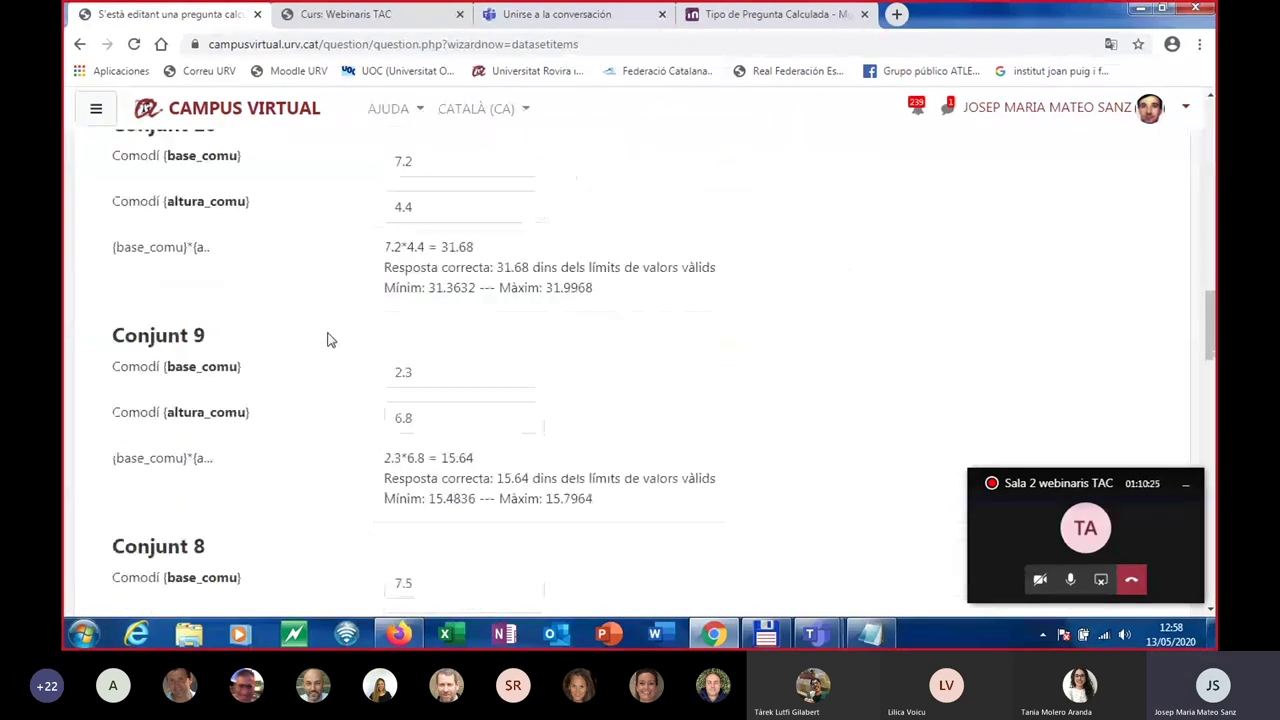
{"action": "scroll", "coordinate": [315, 290], "scroll_direction": "down", "scroll_amount": 10}
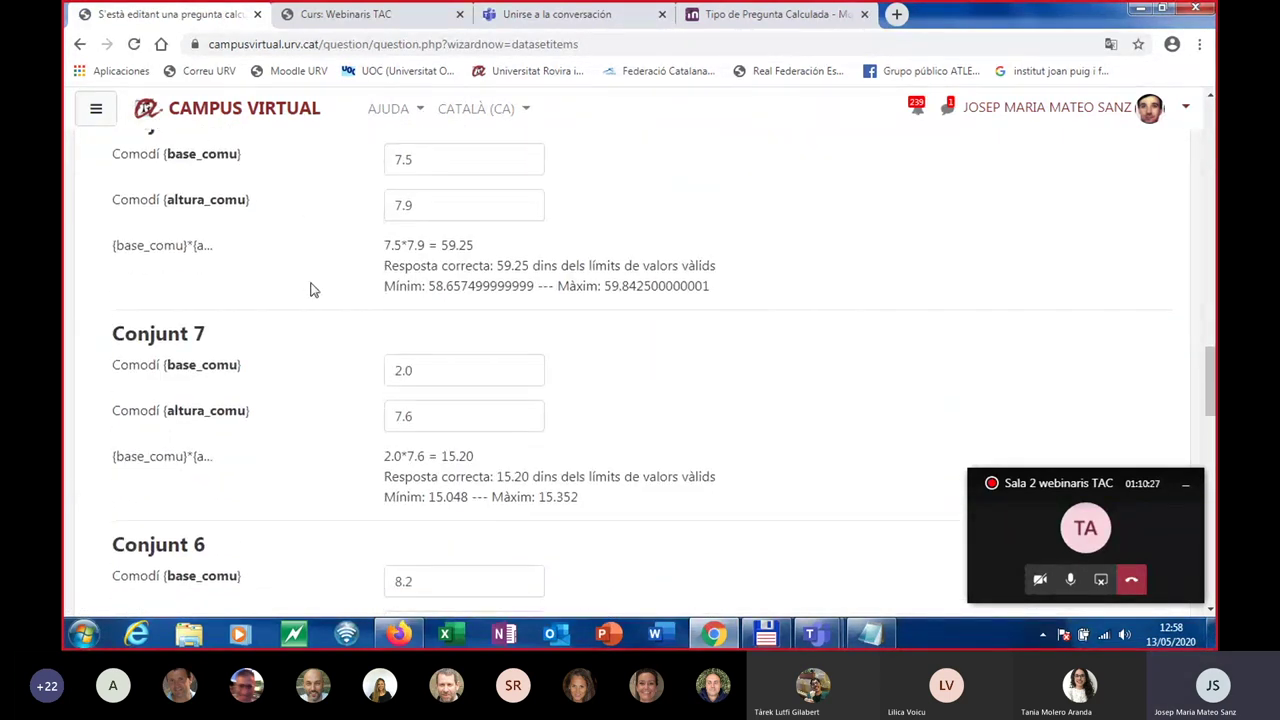
{"action": "scroll", "coordinate": [328, 302], "scroll_direction": "down", "scroll_amount": 5}
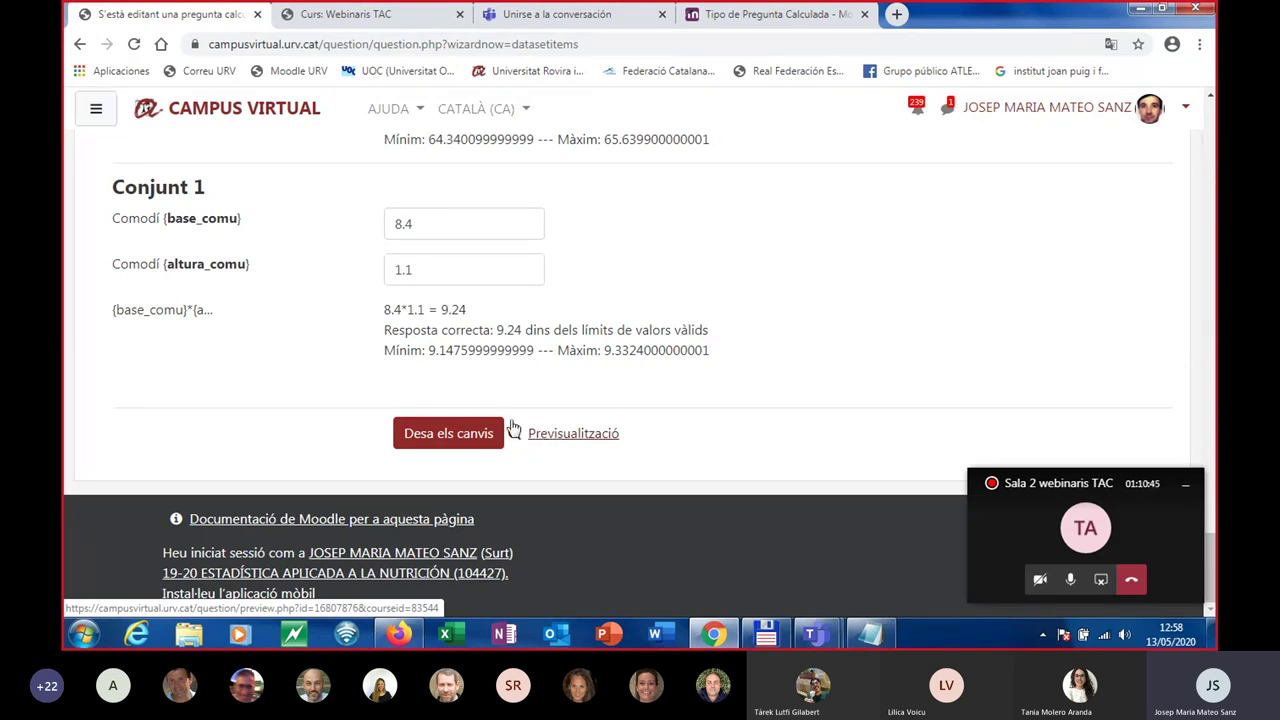
{"action": "left_click", "coordinate": [438, 440]}
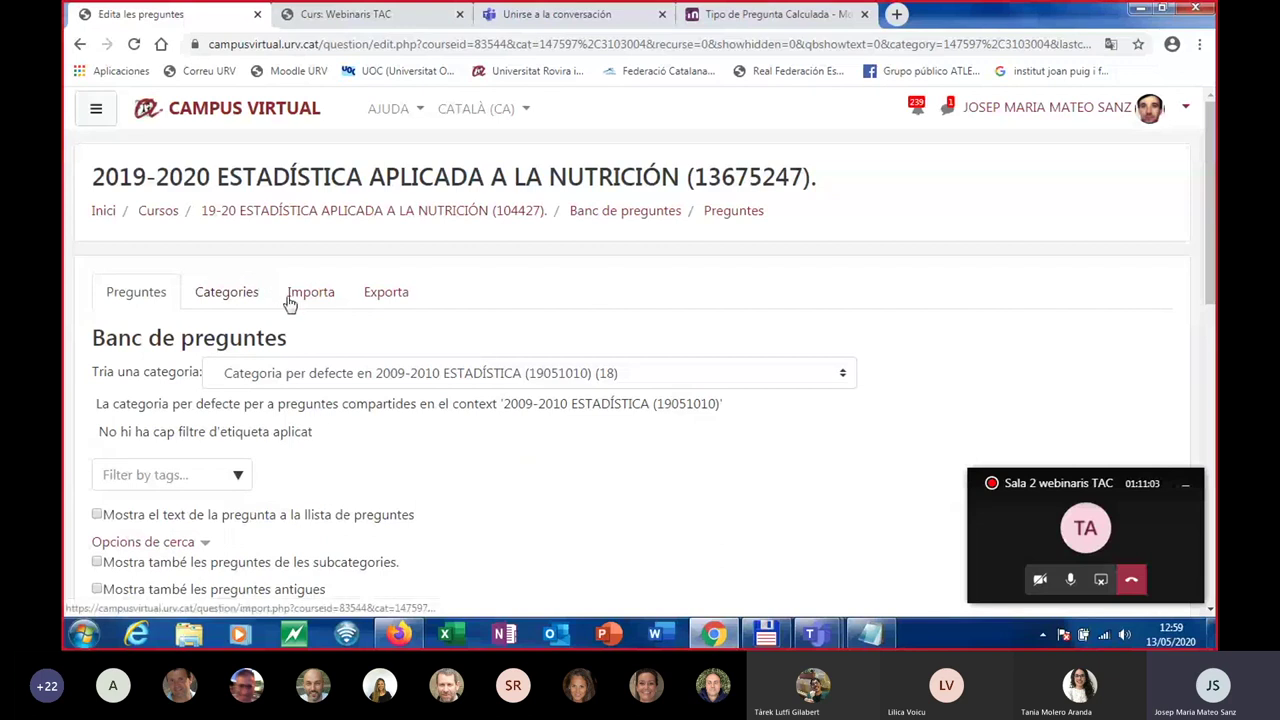
Look over the question bank list to find the saved question Rectangle àrea (numèrica no simple).
{"action": "scroll", "coordinate": [295, 305], "scroll_direction": "down", "scroll_amount": 2}
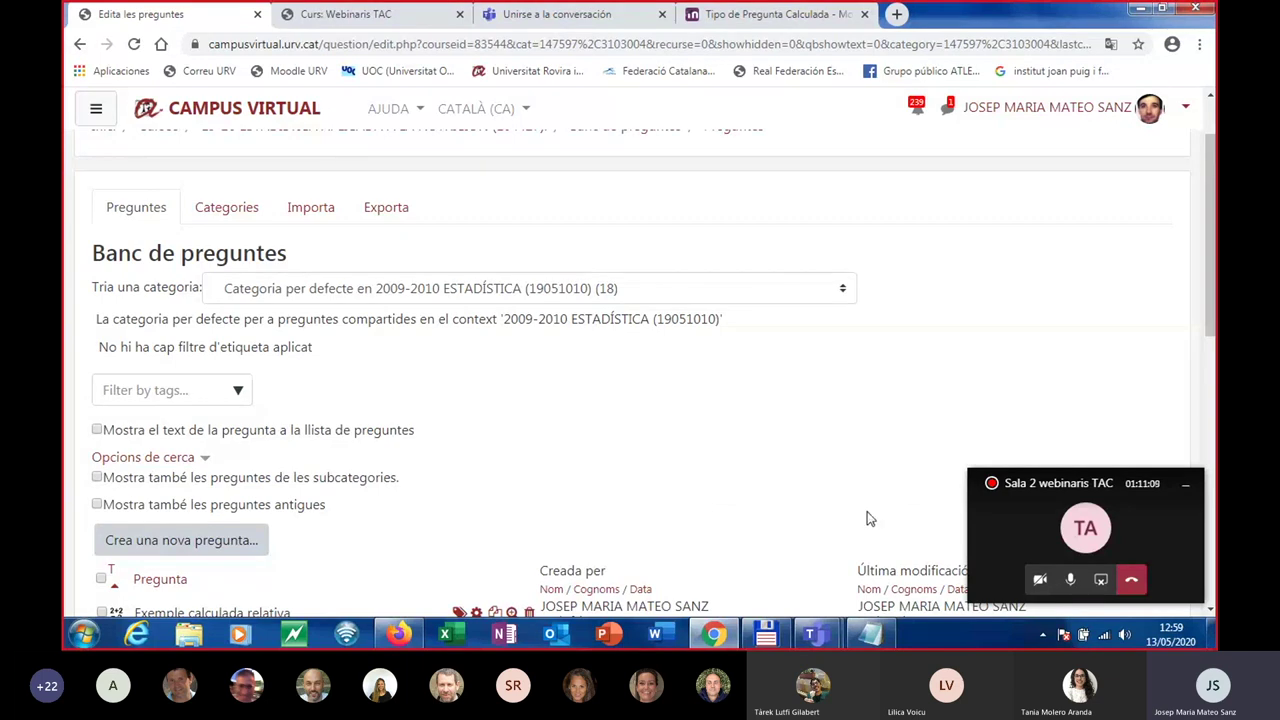
{"action": "mouse_move", "coordinate": [873, 633]}
{"action": "scroll", "coordinate": [643, 404], "scroll_direction": "down", "scroll_amount": 1}
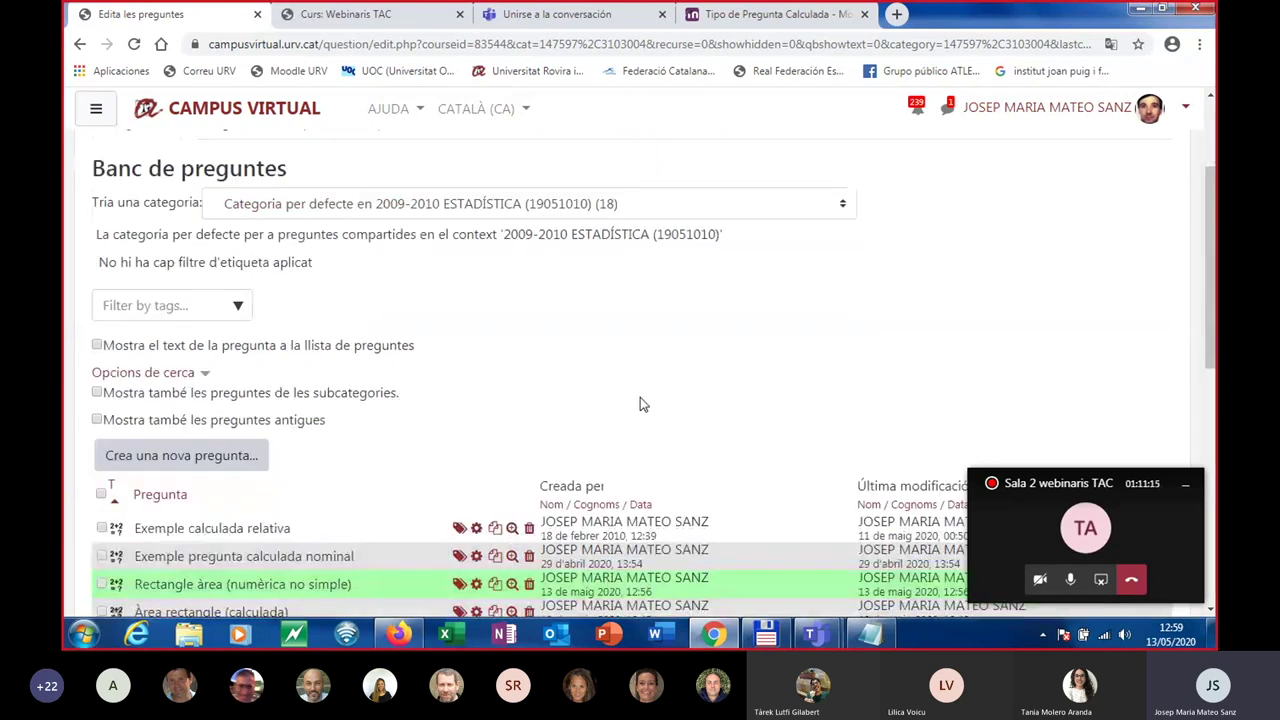
{"action": "scroll", "coordinate": [643, 404], "scroll_direction": "down", "scroll_amount": 1}
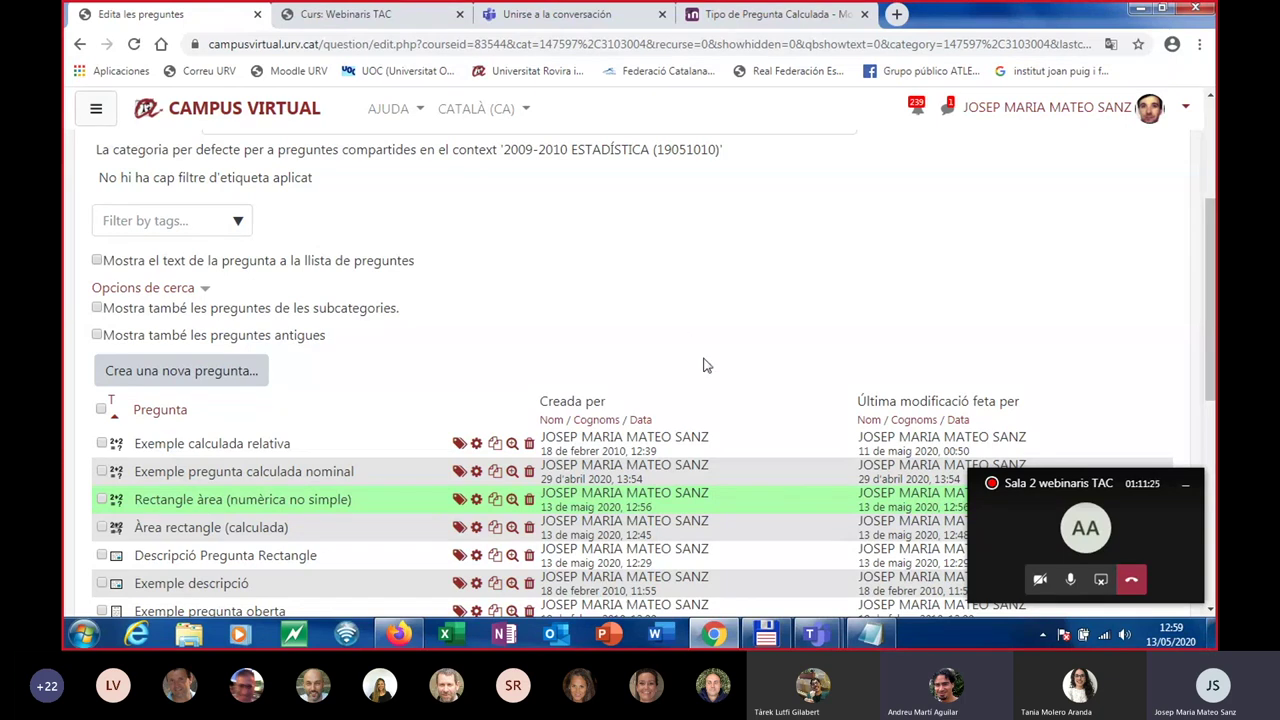
Switch to the Moodle documentation on Tipo de Pregunta Calculada and examine its formula-writing rules and the Funciones disponibles section, highlighting that heading.
{"action": "left_click", "coordinate": [765, 16]}
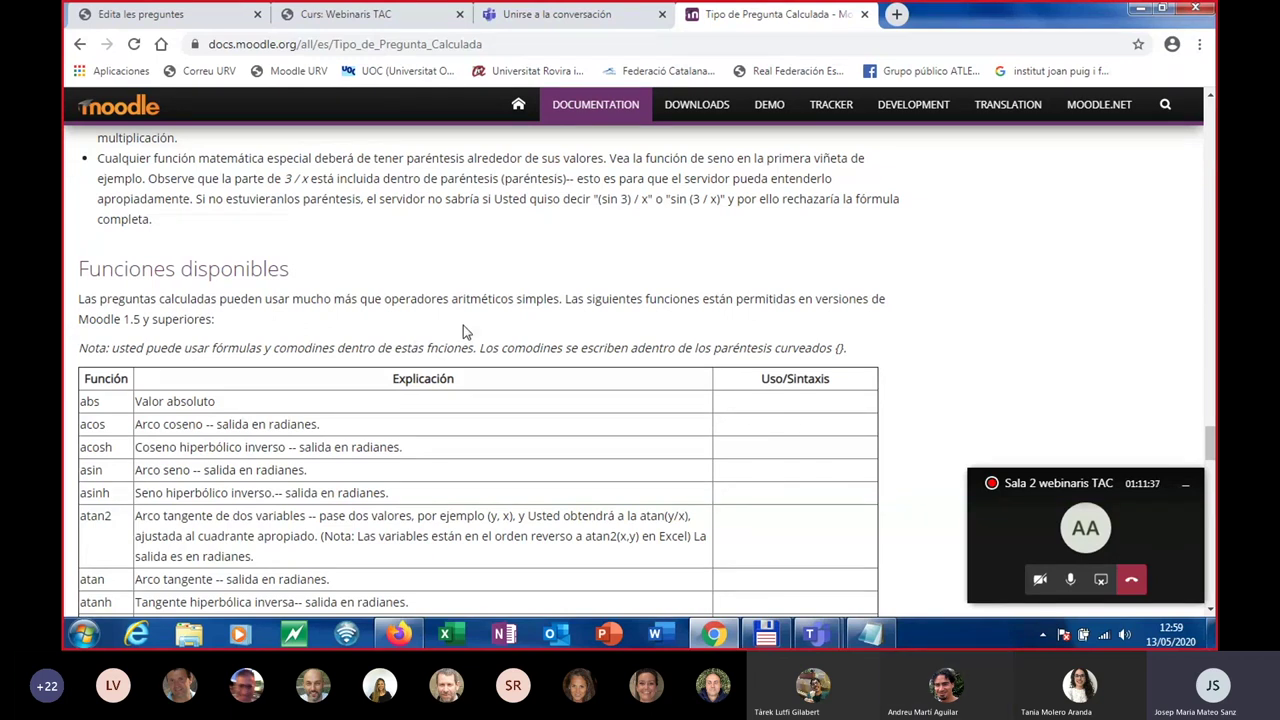
{"action": "scroll", "coordinate": [312, 368], "scroll_direction": "down", "scroll_amount": 1}
{"action": "scroll", "coordinate": [312, 373], "scroll_direction": "down", "scroll_amount": 1}
{"action": "scroll", "coordinate": [315, 368], "scroll_direction": "up", "scroll_amount": 2}
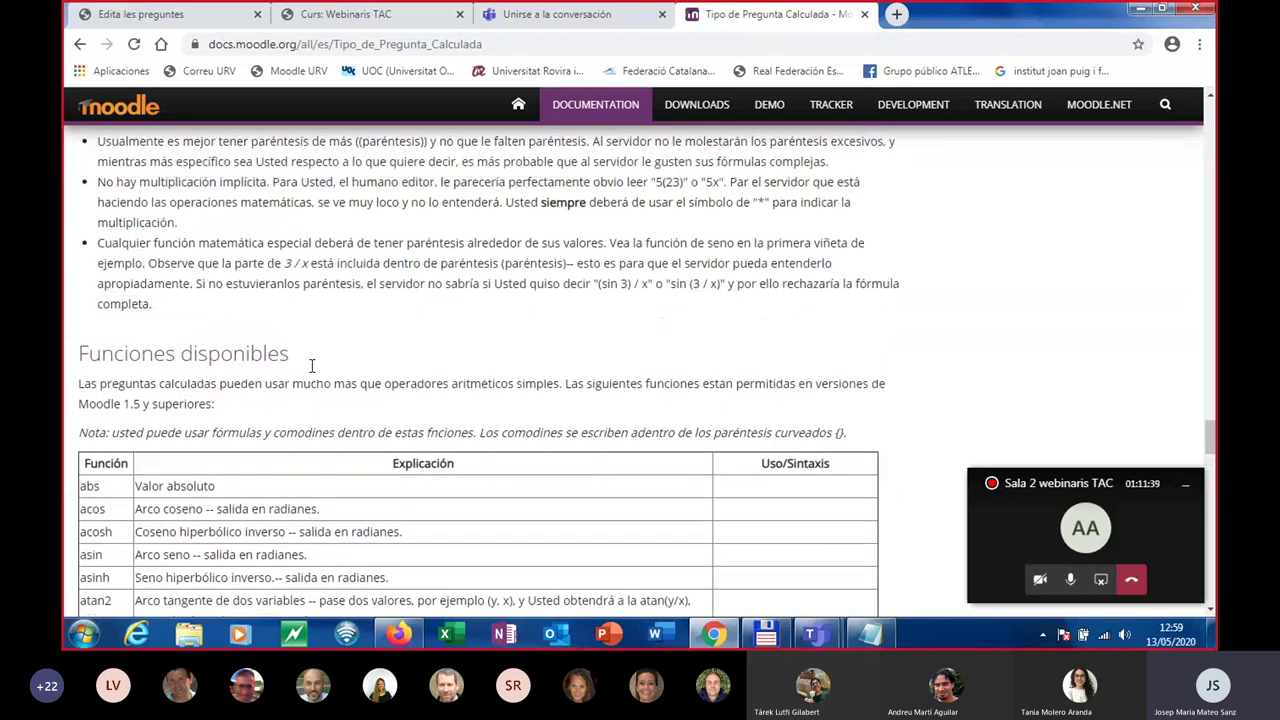
{"action": "scroll", "coordinate": [330, 352], "scroll_direction": "up", "scroll_amount": 3}
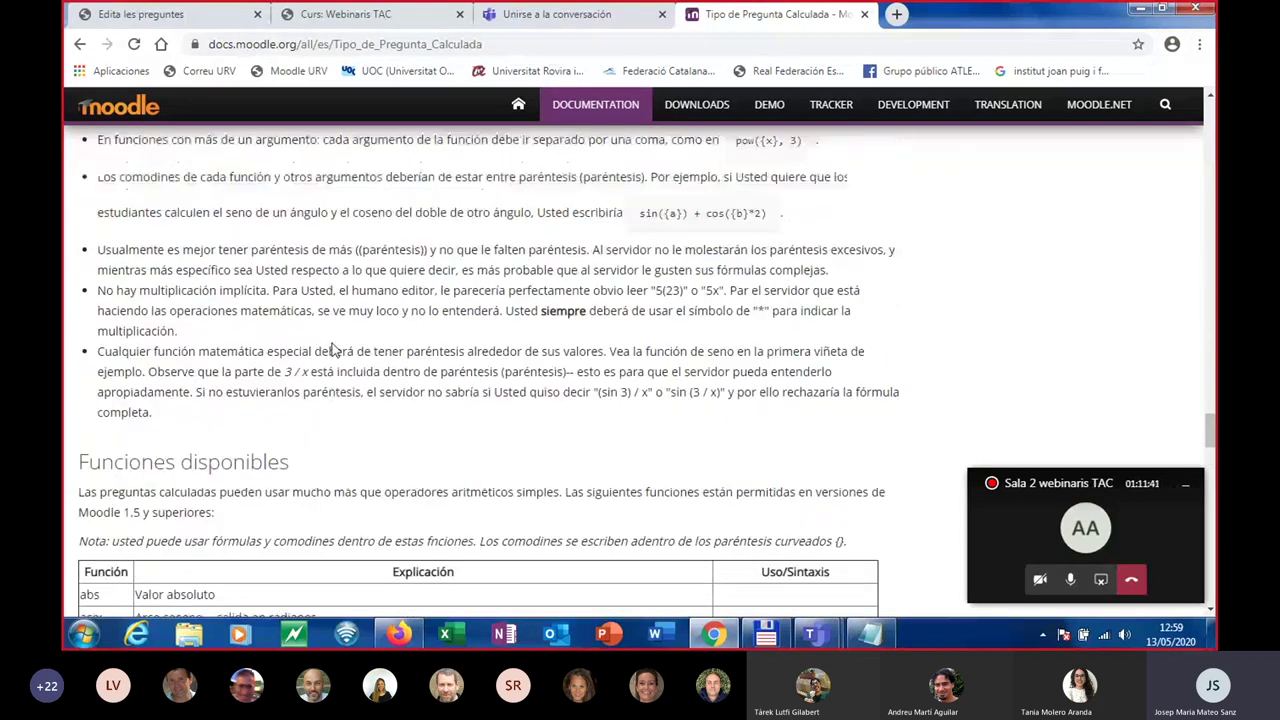
{"action": "scroll", "coordinate": [335, 350], "scroll_direction": "up", "scroll_amount": 1}
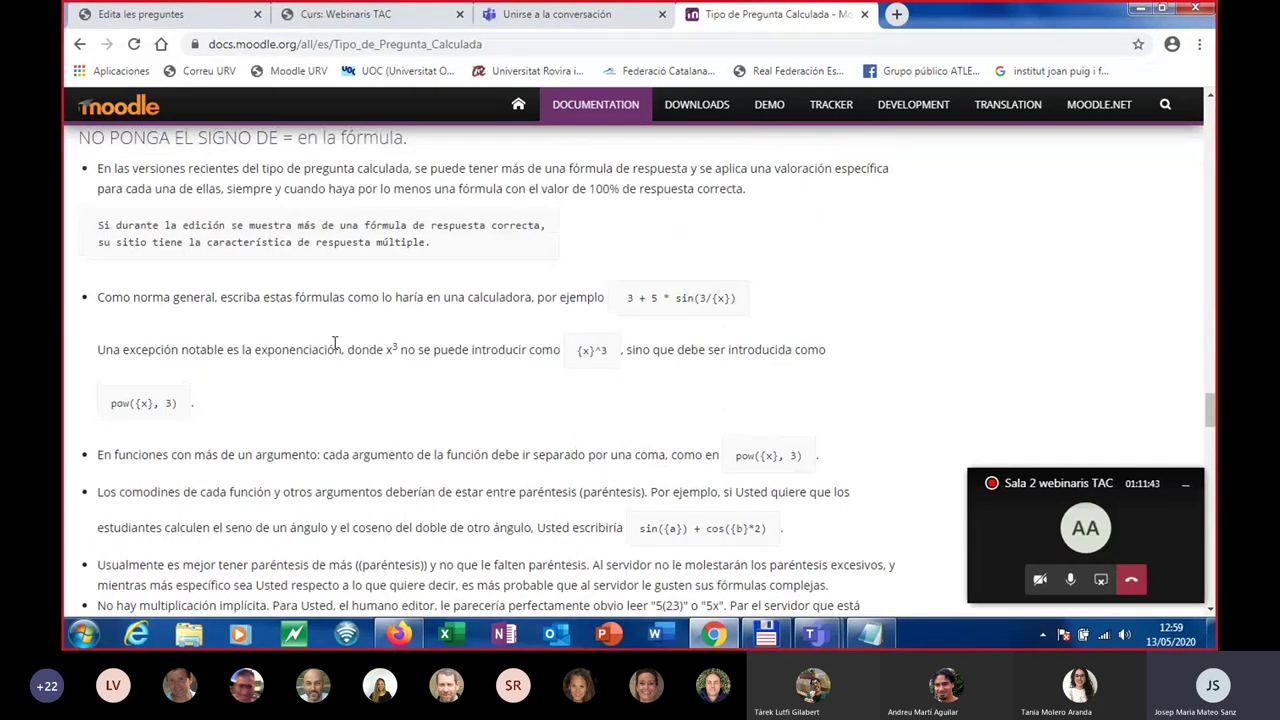
{"action": "scroll", "coordinate": [335, 346], "scroll_direction": "down", "scroll_amount": 3}
{"action": "scroll", "coordinate": [335, 345], "scroll_direction": "down", "scroll_amount": 2}
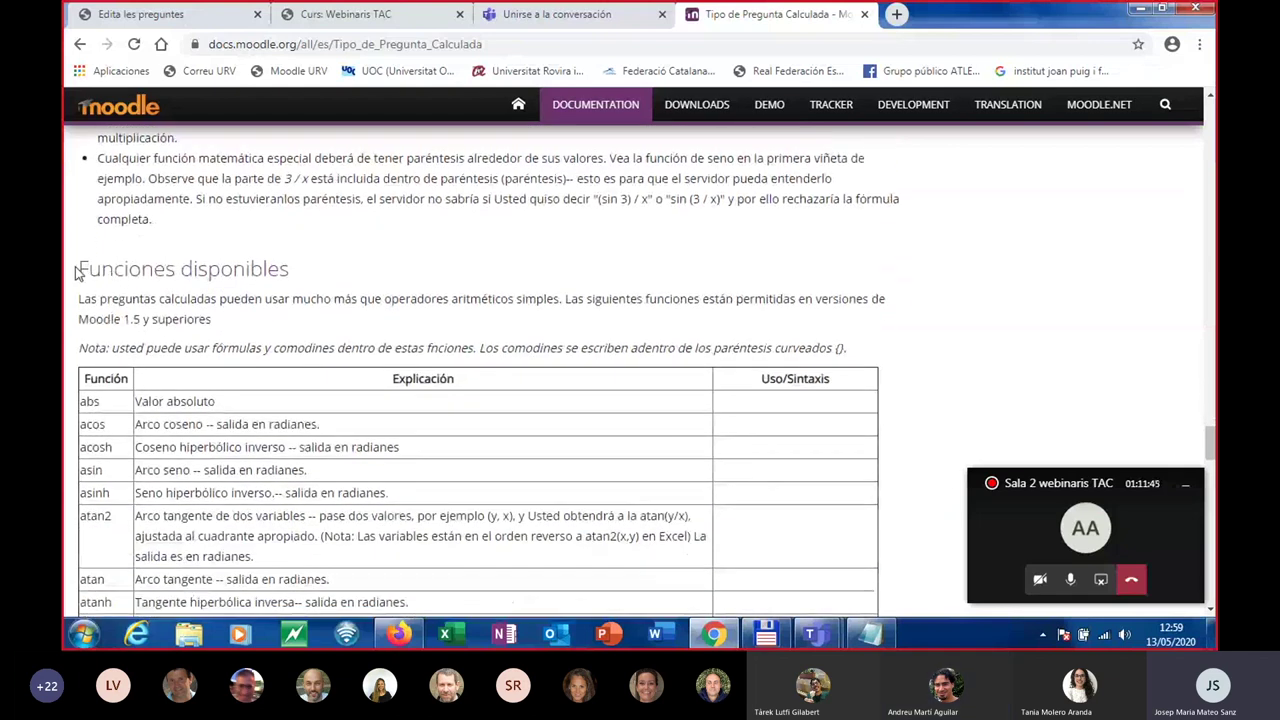
{"action": "left_click_drag", "start_coordinate": [80, 266], "coordinate": [300, 278]}
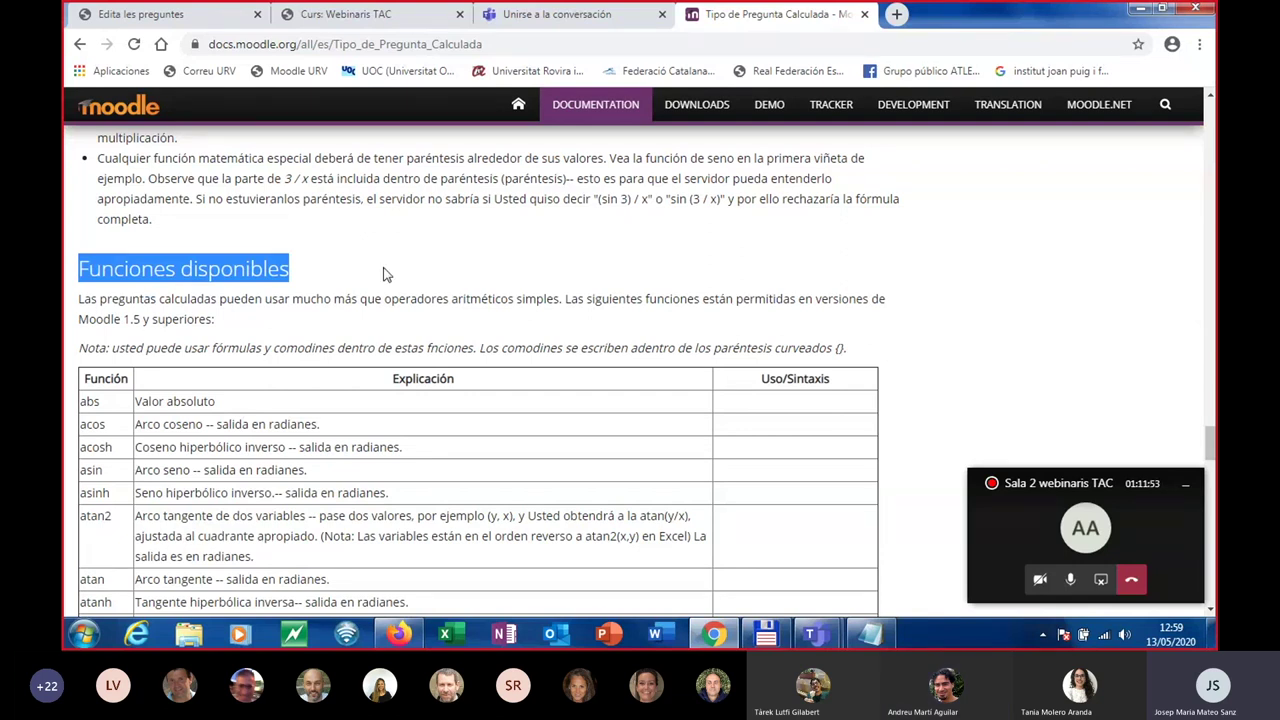
Examine the available functions table, formula syntax rules and dataset update warning in the documentation, highlighting the warning paragraph.
{"action": "scroll", "coordinate": [406, 272], "scroll_direction": "down", "scroll_amount": 1}
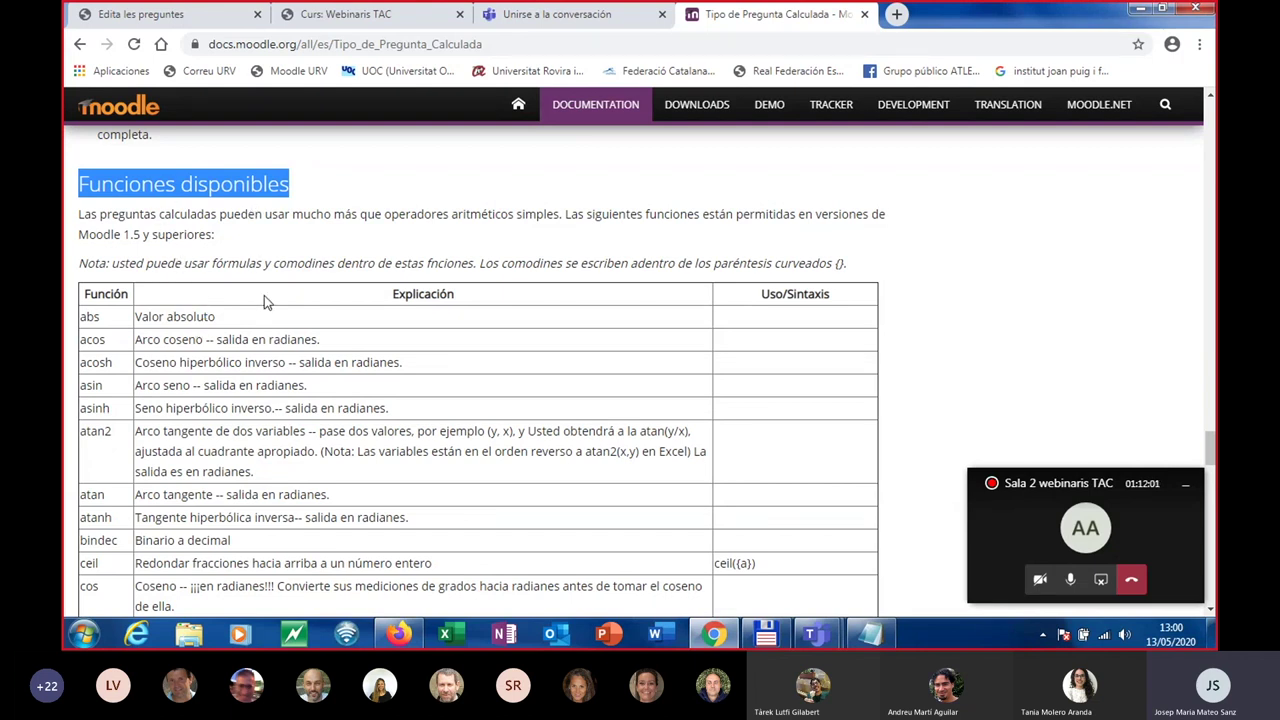
{"action": "scroll", "coordinate": [268, 316], "scroll_direction": "up", "scroll_amount": 1}
{"action": "scroll", "coordinate": [270, 312], "scroll_direction": "down", "scroll_amount": 2}
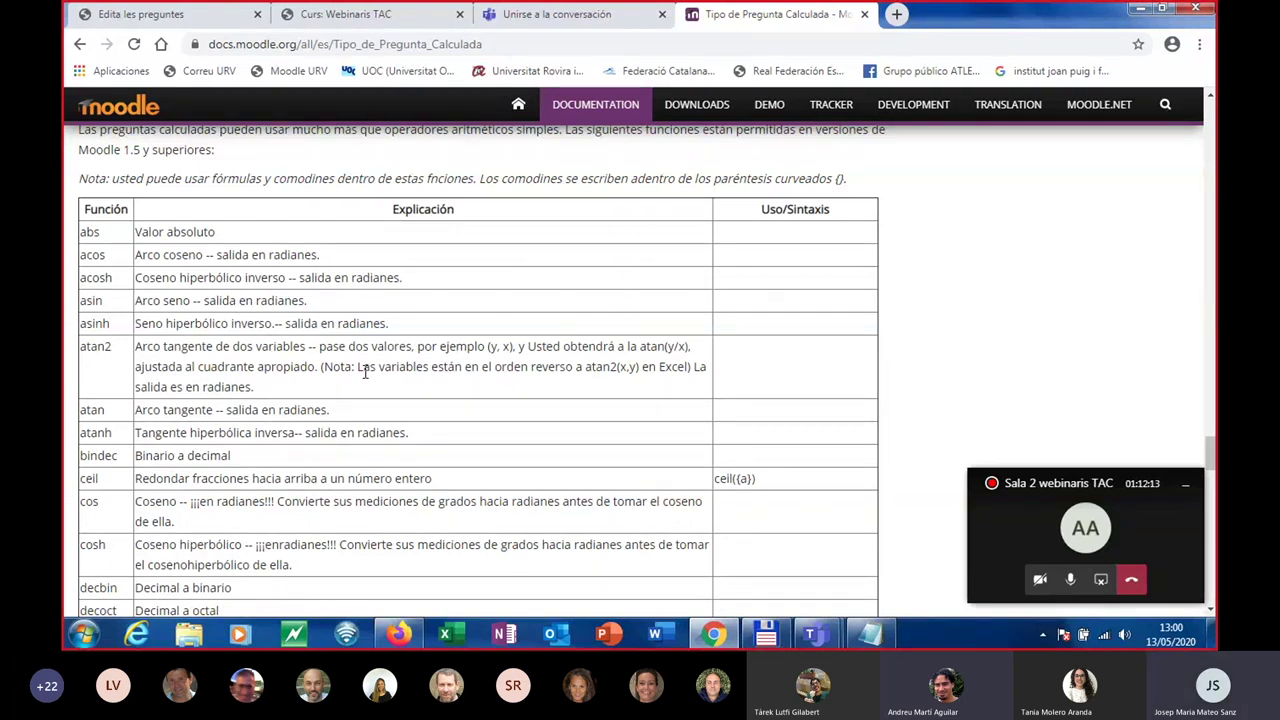
{"action": "scroll", "coordinate": [497, 452], "scroll_direction": "up", "scroll_amount": 4}
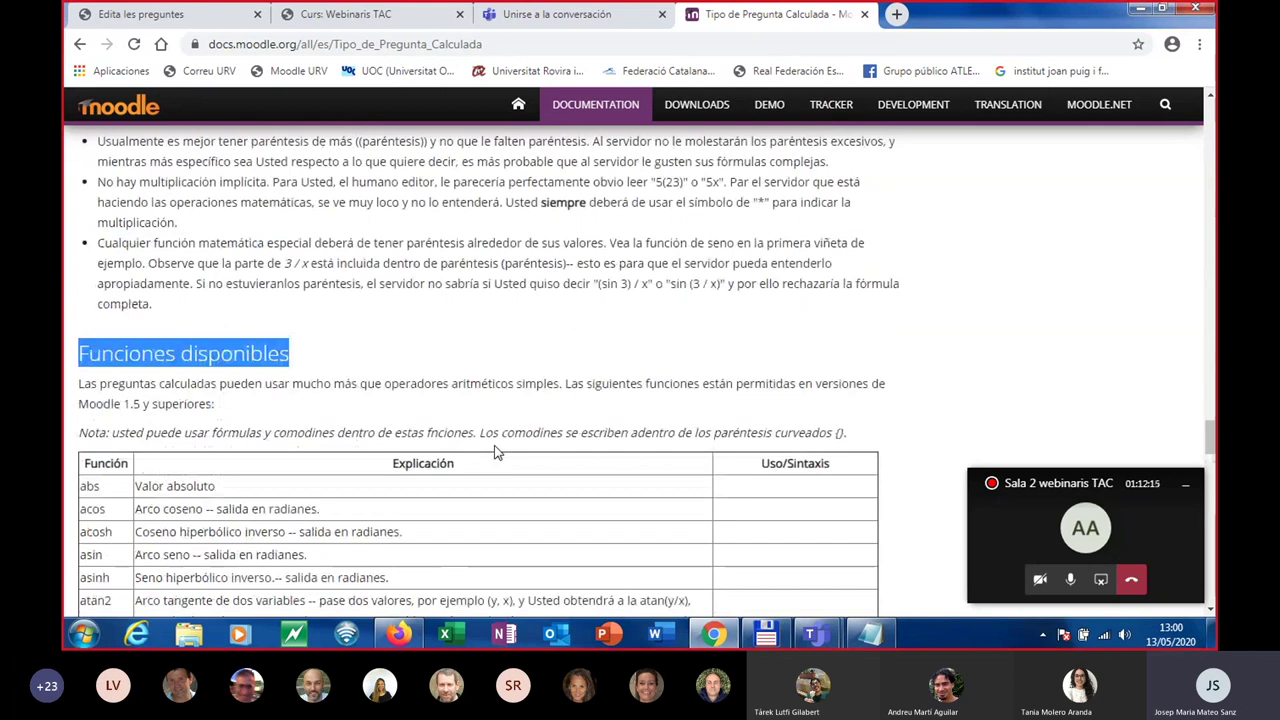
{"action": "scroll", "coordinate": [497, 452], "scroll_direction": "up", "scroll_amount": 9}
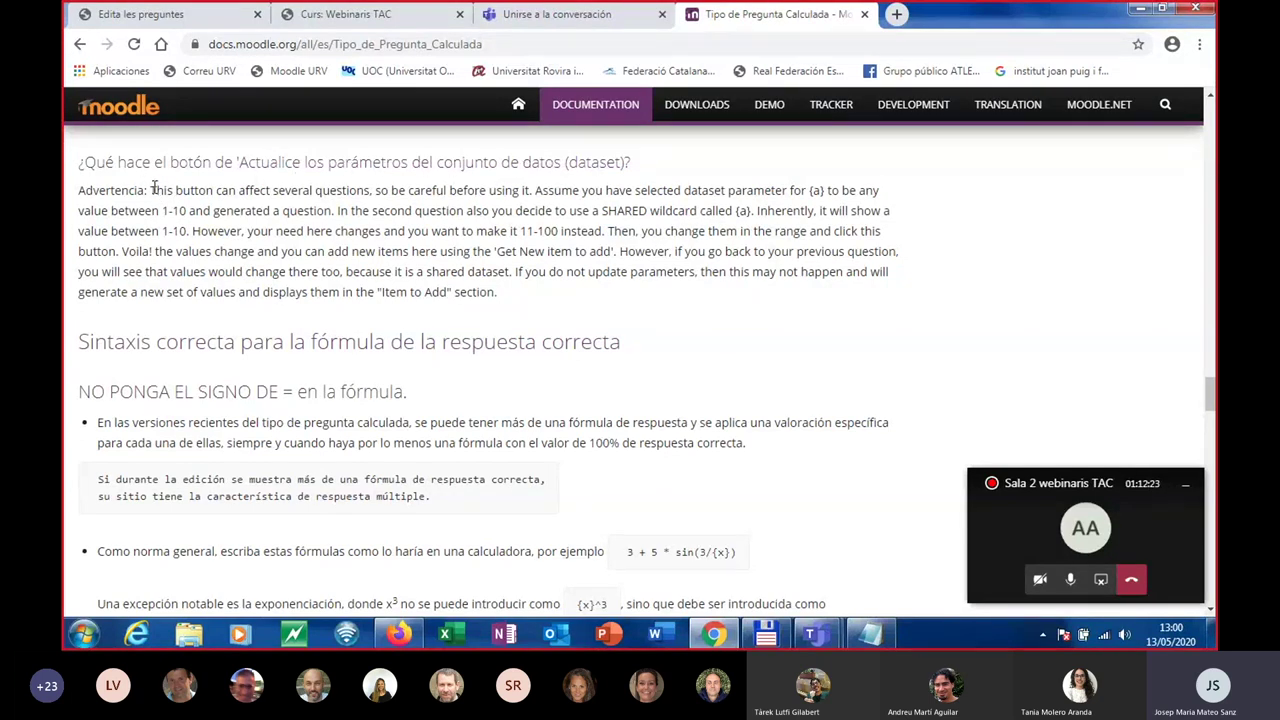
{"action": "left_click_drag", "start_coordinate": [153, 189], "coordinate": [450, 338]}
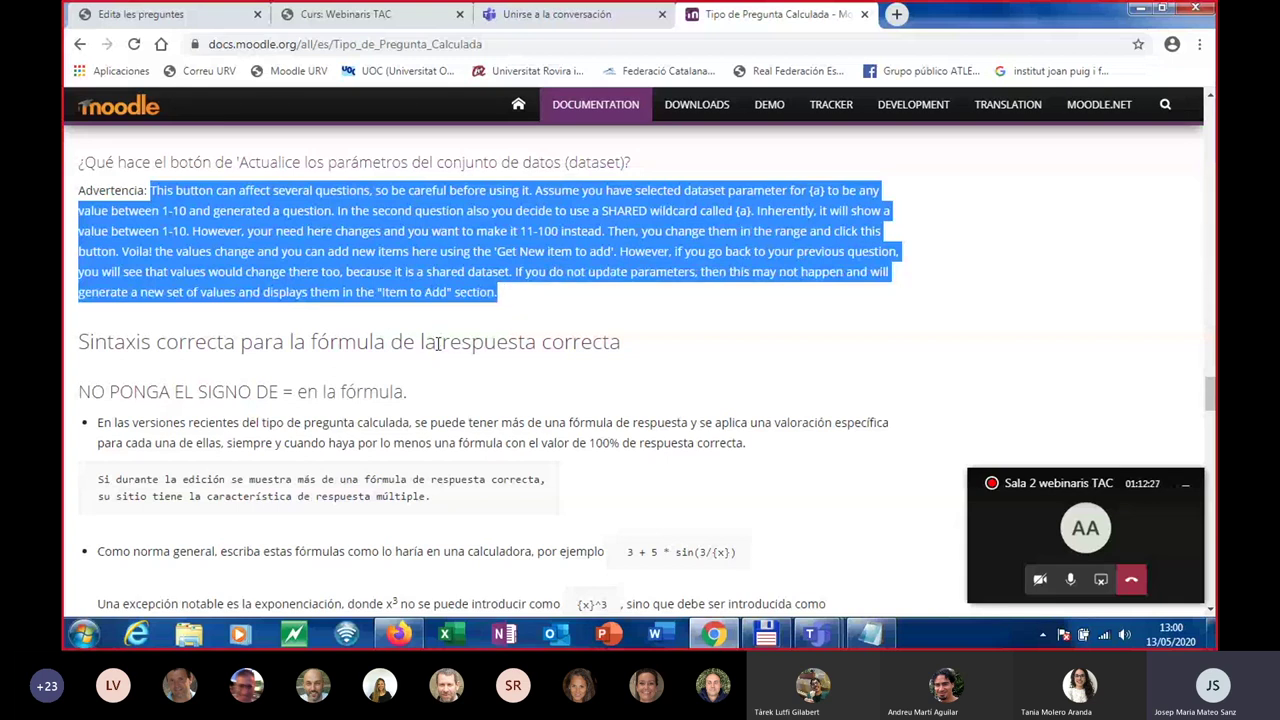
{"action": "scroll", "coordinate": [437, 365], "scroll_direction": "up", "scroll_amount": 2}
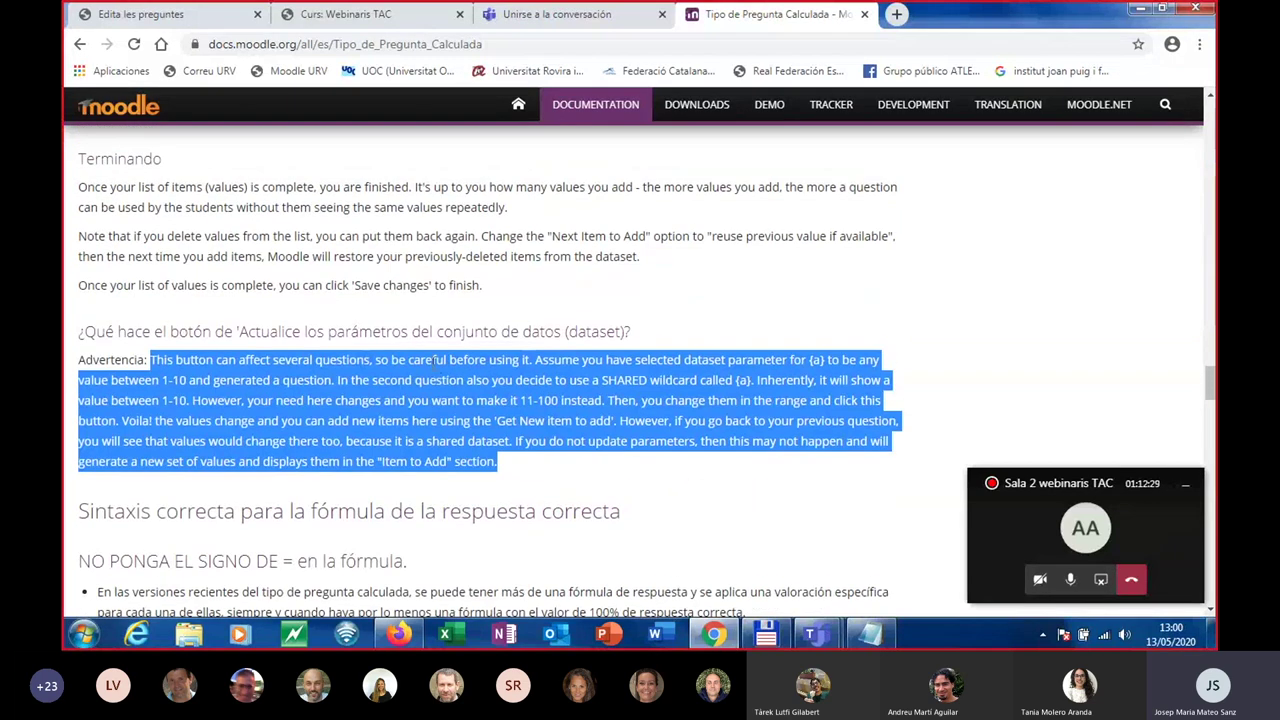
{"action": "scroll", "coordinate": [437, 365], "scroll_direction": "up", "scroll_amount": 1}
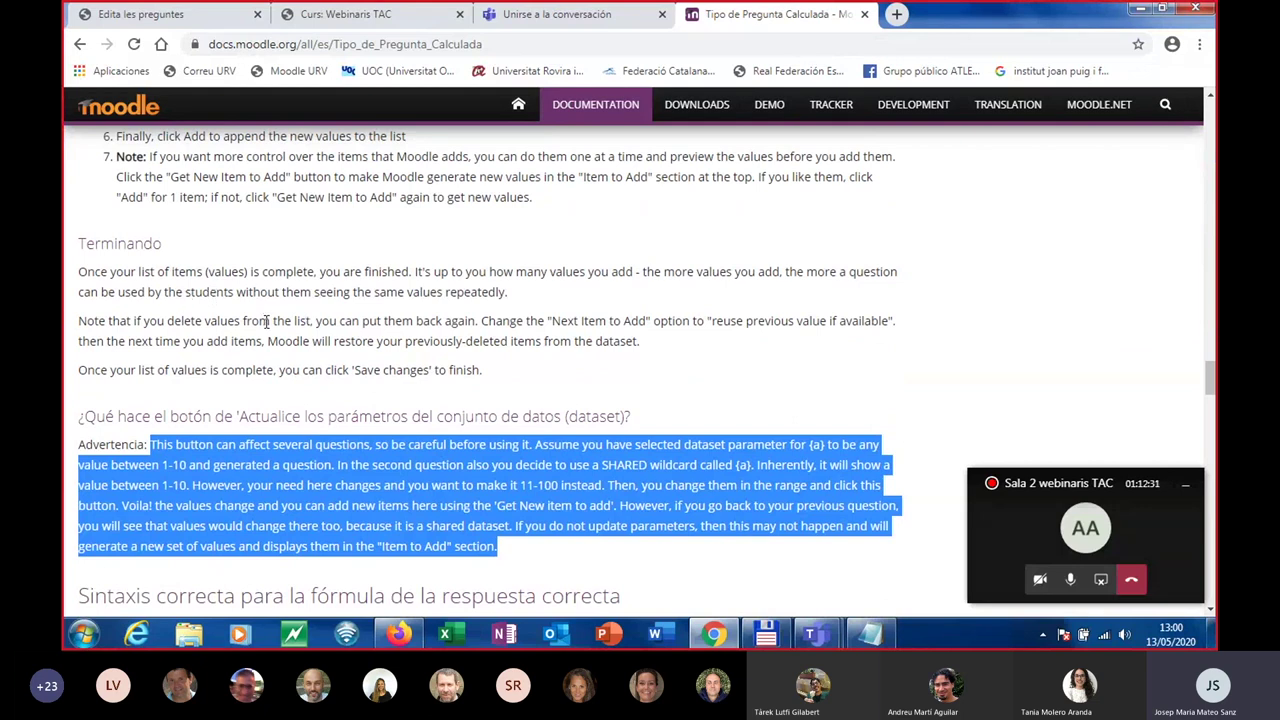
{"action": "scroll", "coordinate": [265, 325], "scroll_direction": "down", "scroll_amount": 3}
{"action": "scroll", "coordinate": [262, 330], "scroll_direction": "down", "scroll_amount": 6}
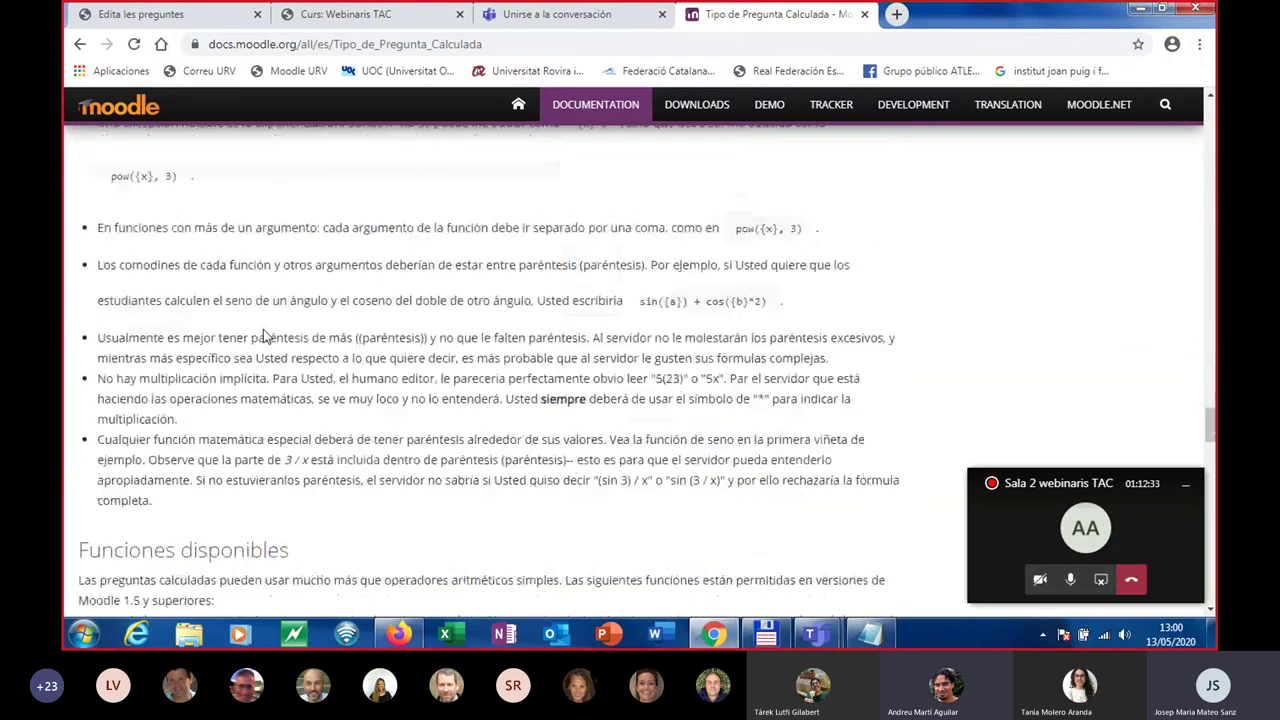
{"action": "scroll", "coordinate": [265, 330], "scroll_direction": "down", "scroll_amount": 3}
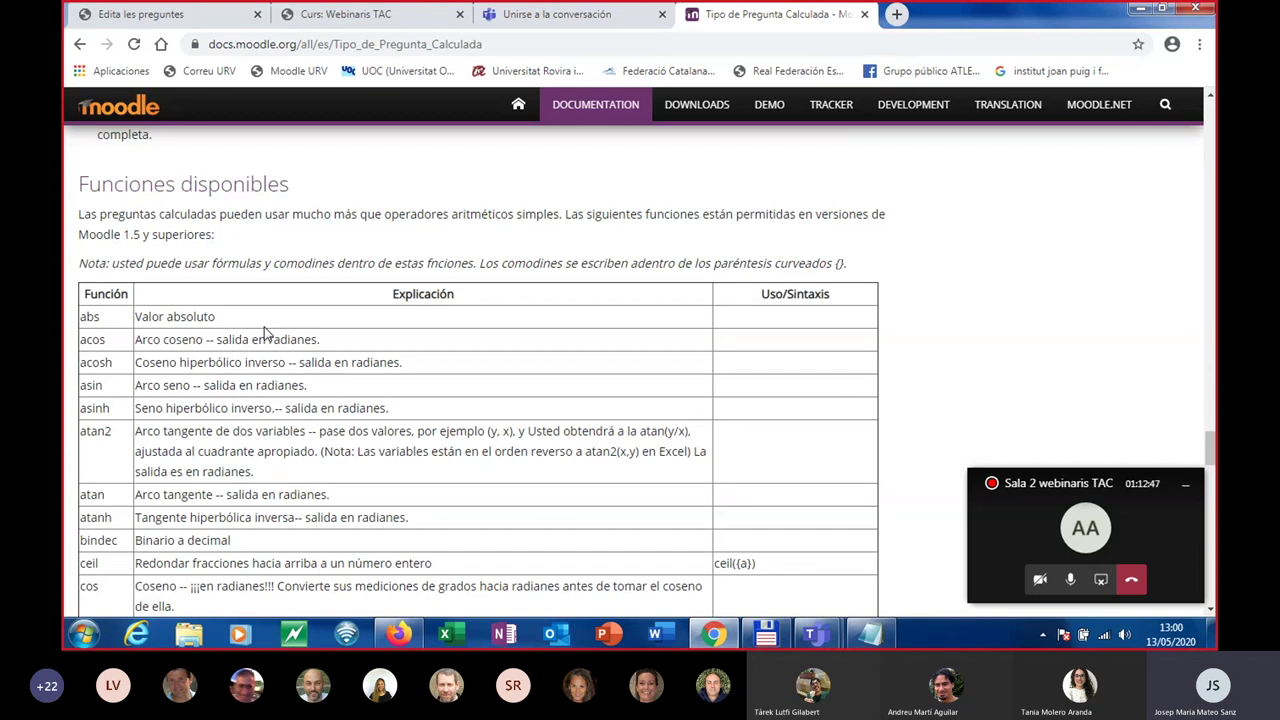
Return to the question bank, open Àrea rectangle (calculada) for editing and expand its wildcard parameters for generating values.
{"action": "left_click", "coordinate": [152, 18]}
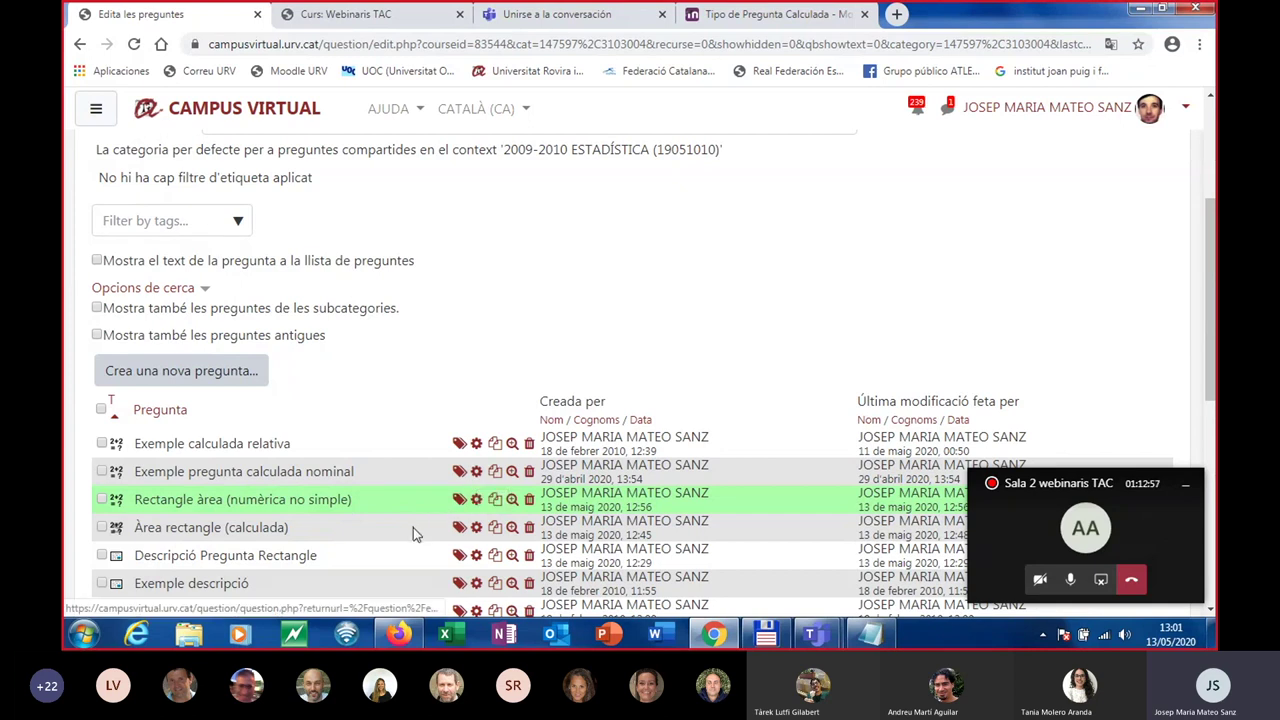
{"action": "left_click", "coordinate": [476, 527]}
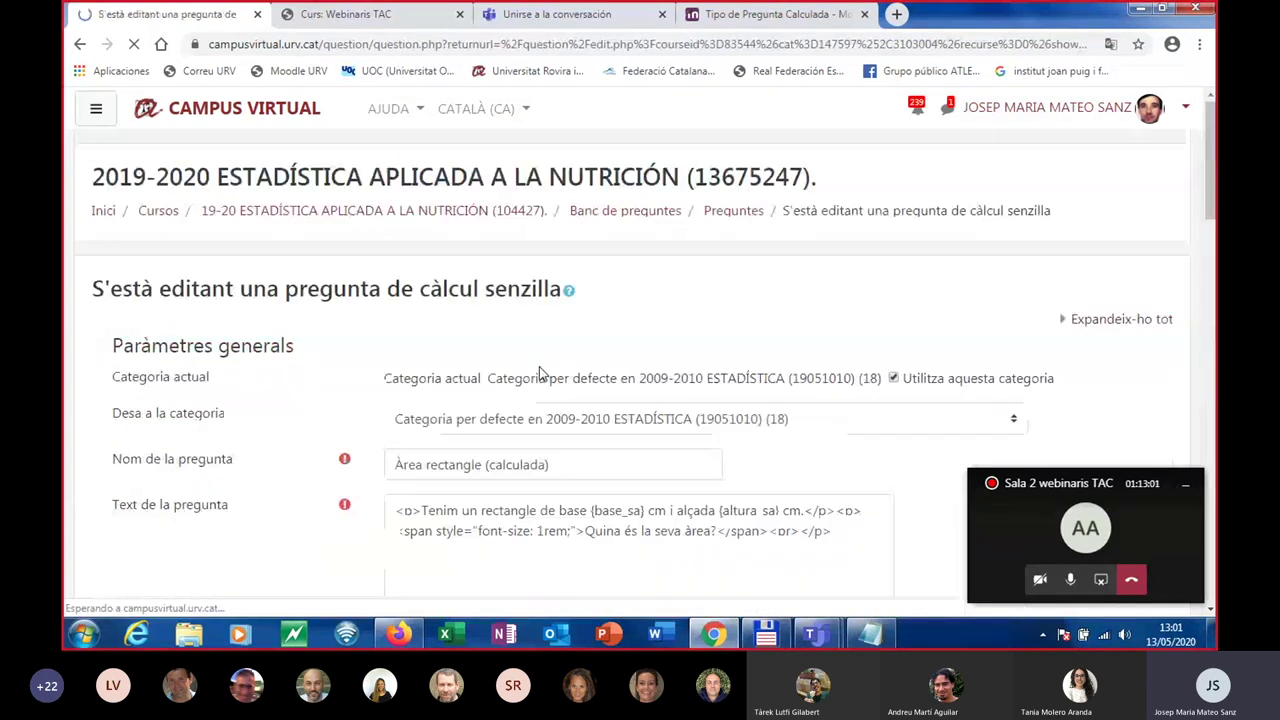
{"action": "scroll", "coordinate": [560, 372], "scroll_direction": "down", "scroll_amount": 10}
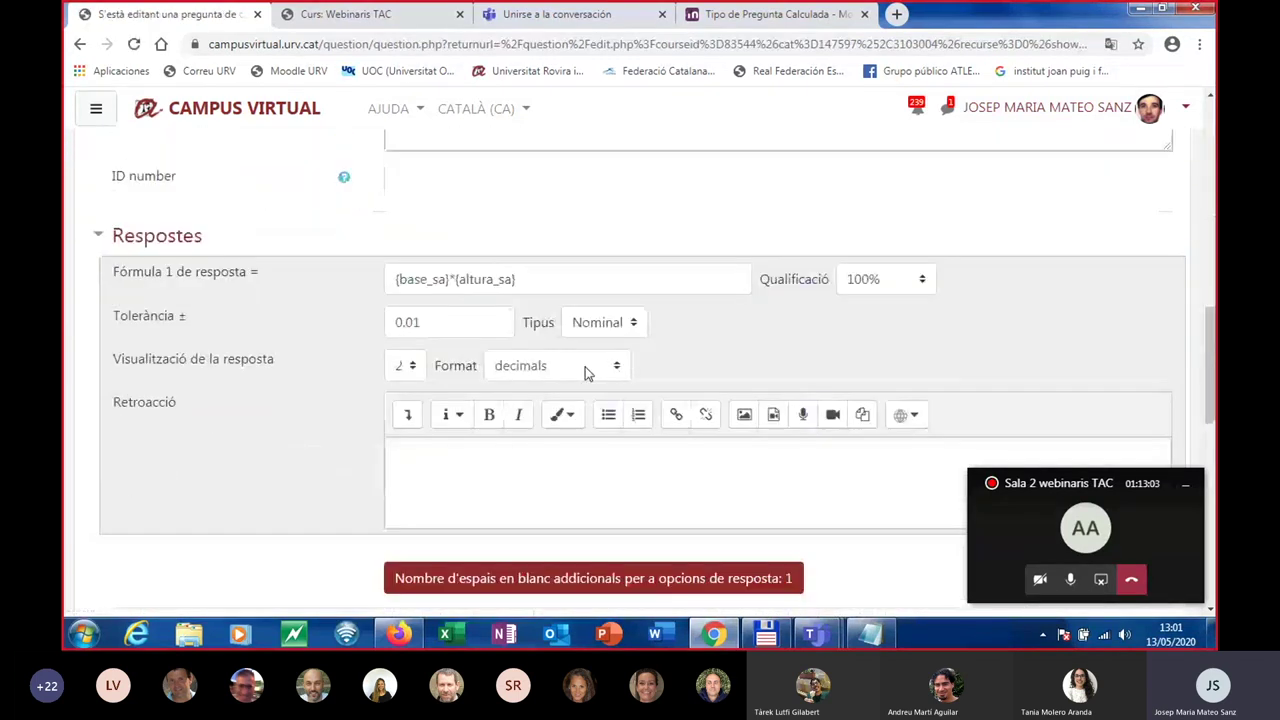
{"action": "scroll", "coordinate": [585, 372], "scroll_direction": "down", "scroll_amount": 6}
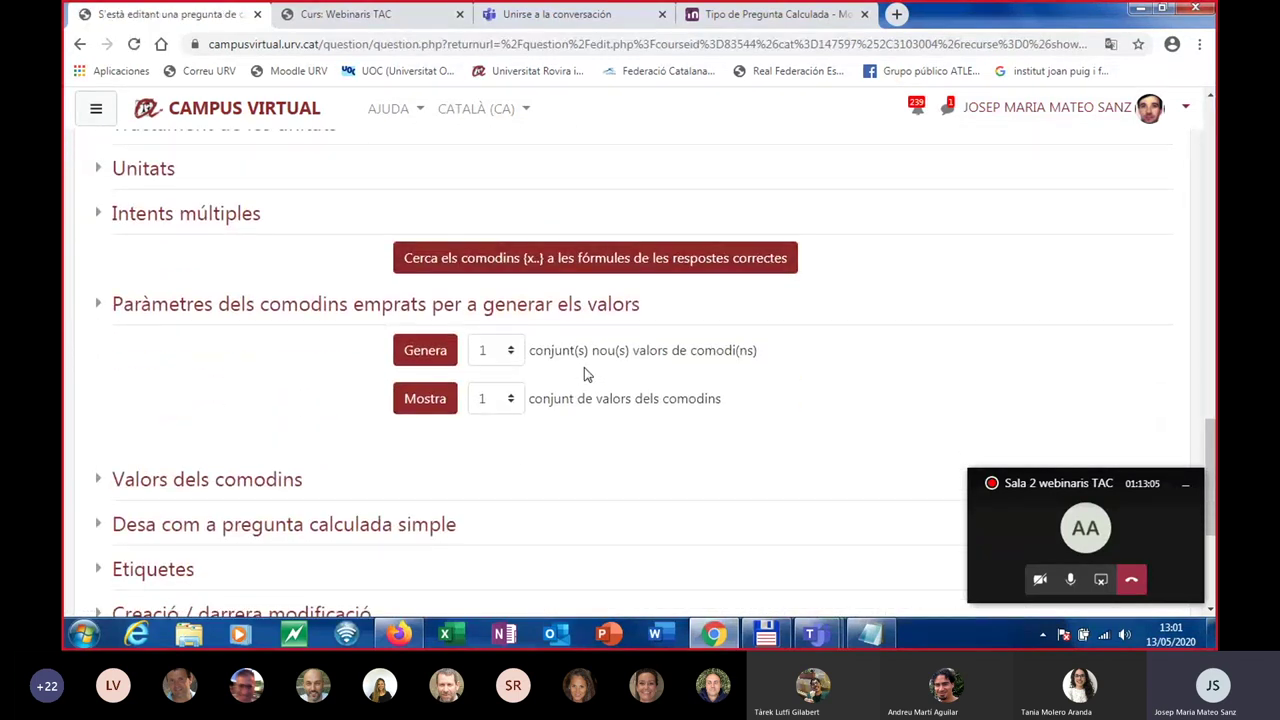
{"action": "scroll", "coordinate": [584, 375], "scroll_direction": "down", "scroll_amount": 1}
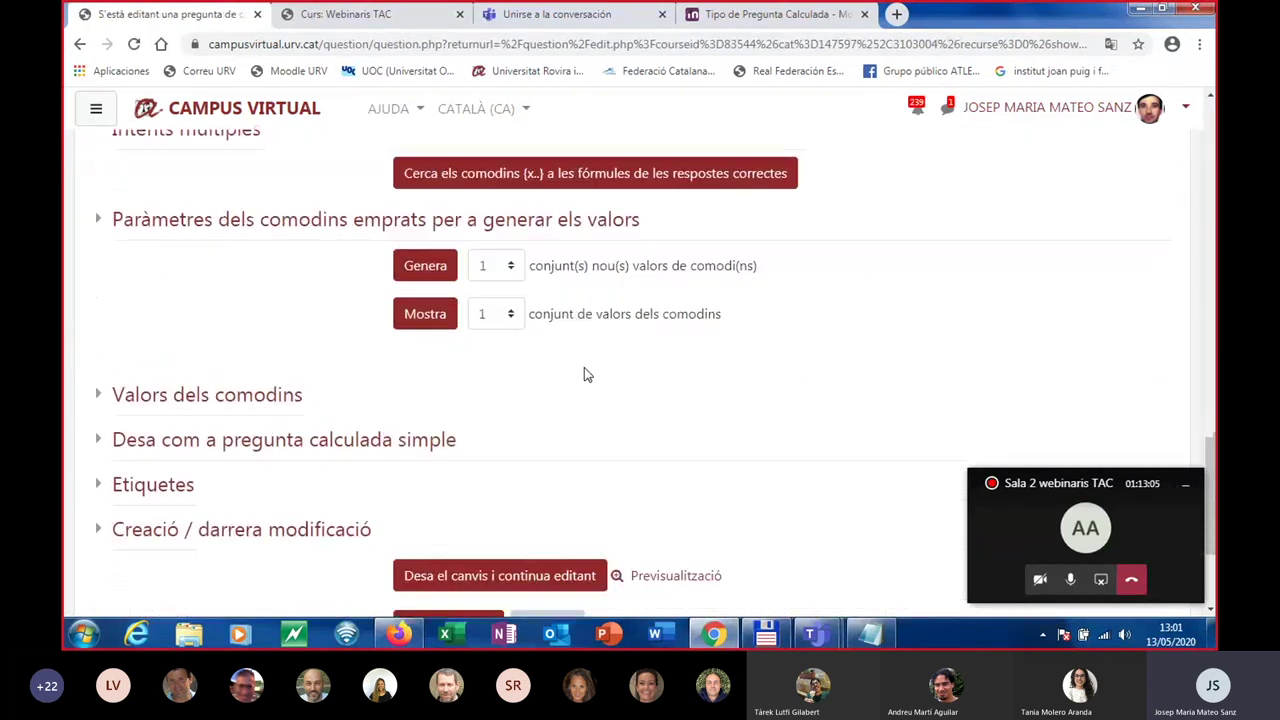
{"action": "left_click", "coordinate": [210, 222]}
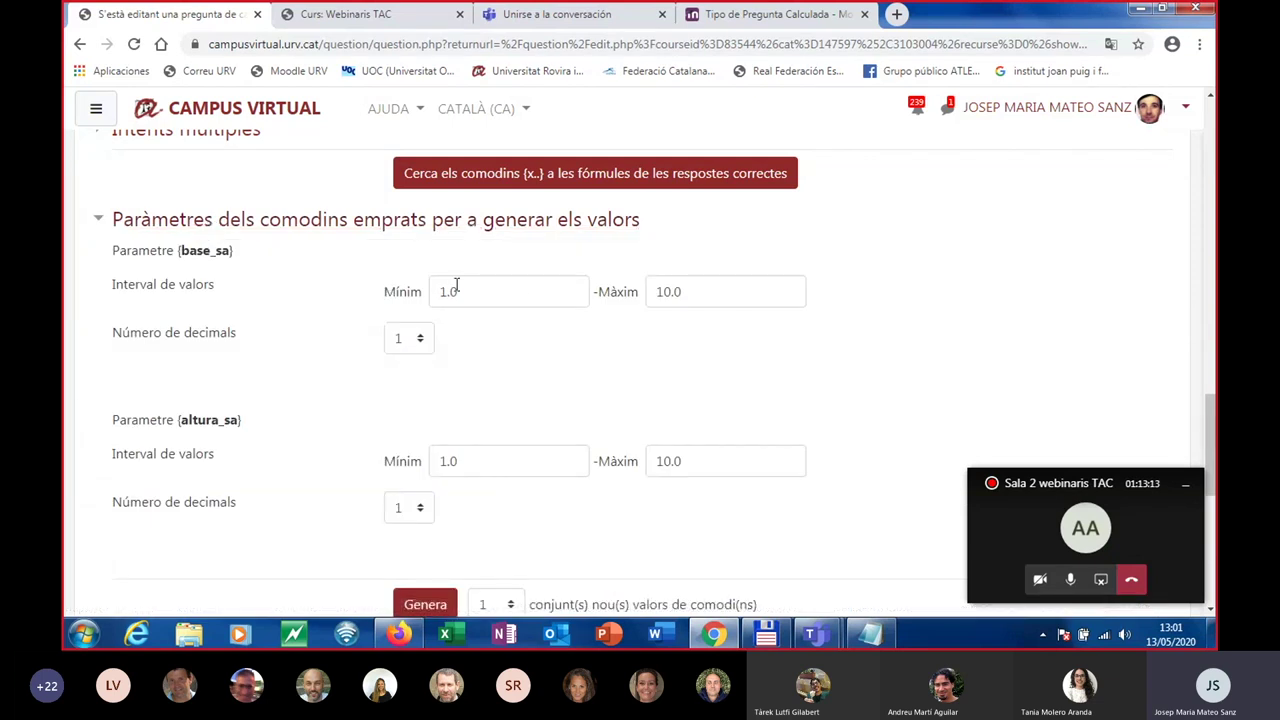
Set the number of decimals to 0 for both the base_sa and altura_sa wildcards.
{"action": "left_click", "coordinate": [420, 338]}
{"action": "left_click", "coordinate": [410, 364]}
{"action": "left_click", "coordinate": [418, 507]}
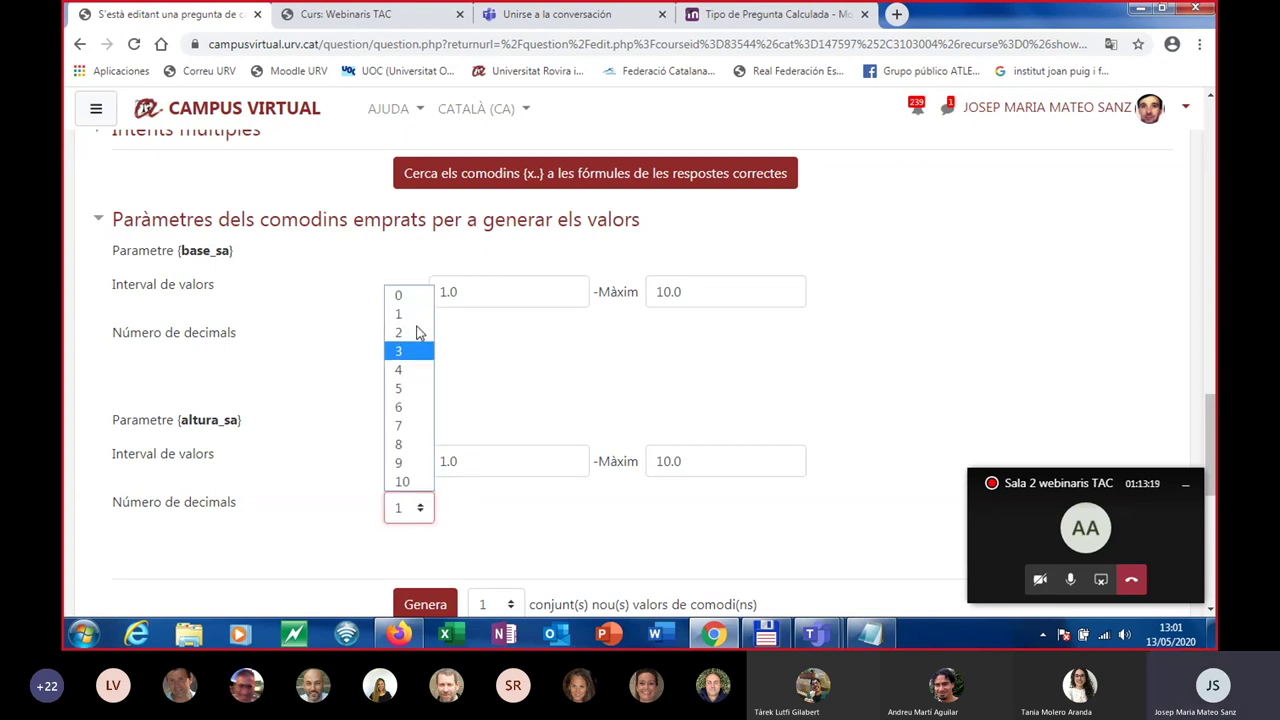
{"action": "left_click", "coordinate": [418, 293]}
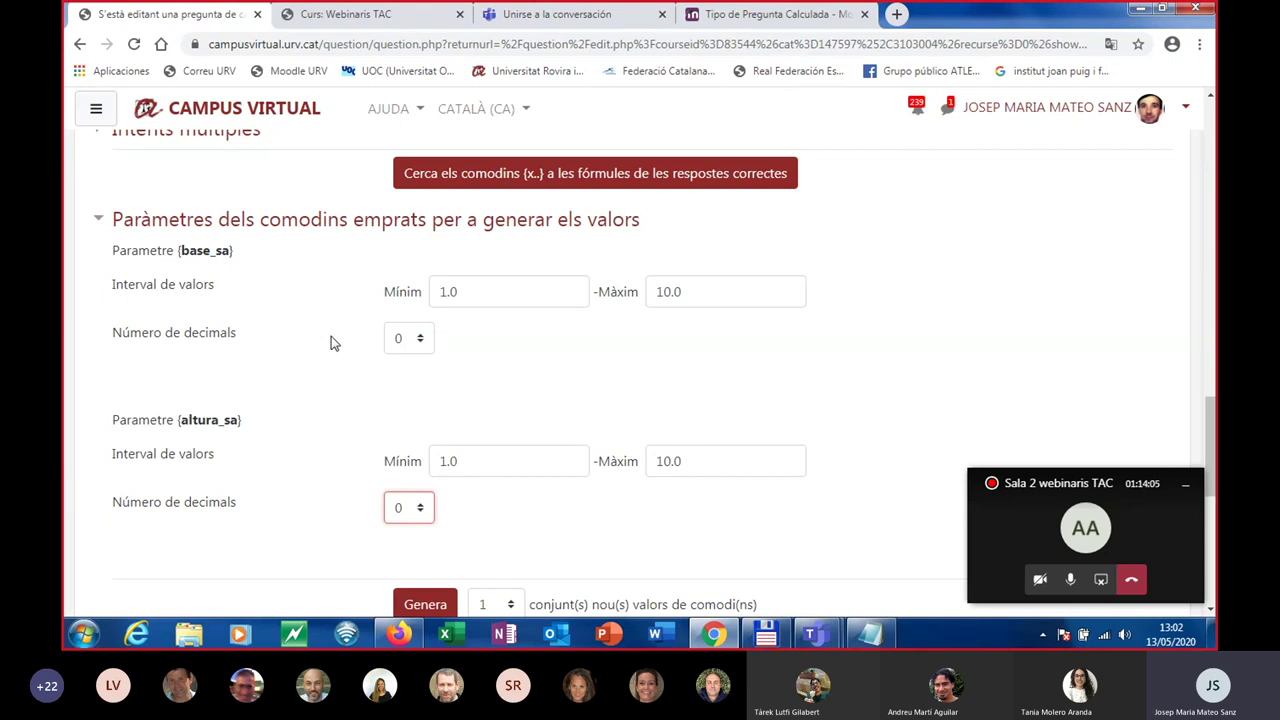
Review the question's settings and set both the minimum and maximum of the base_sa wildcard to 4.
{"action": "left_click_drag", "start_coordinate": [1213, 435], "coordinate": [1213, 150]}
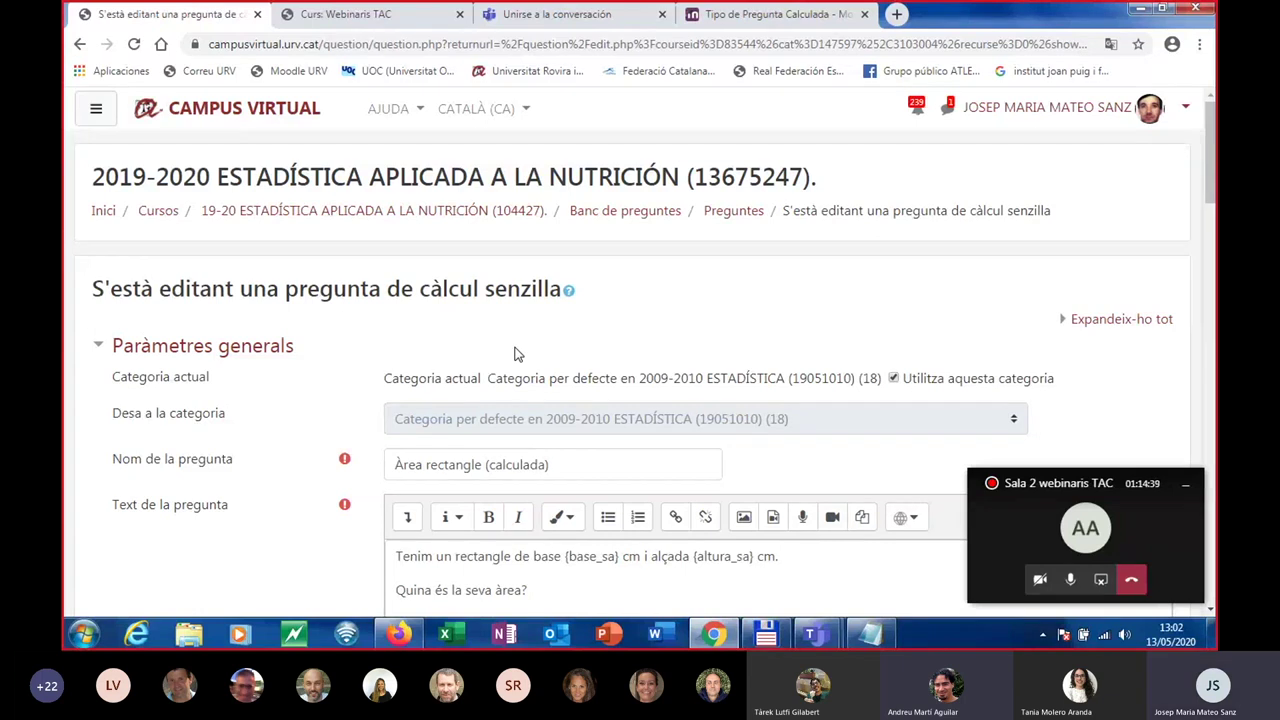
{"action": "scroll", "coordinate": [528, 383], "scroll_direction": "down", "scroll_amount": 10}
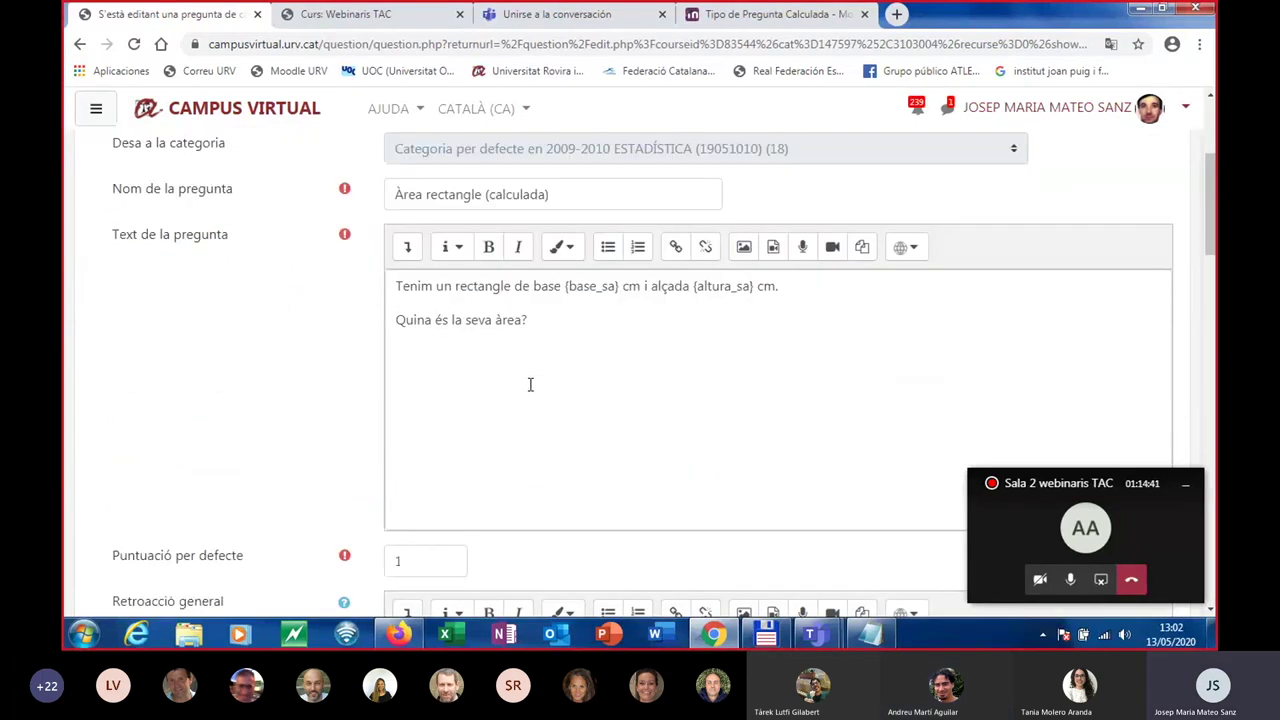
{"action": "scroll", "coordinate": [538, 378], "scroll_direction": "down", "scroll_amount": 5}
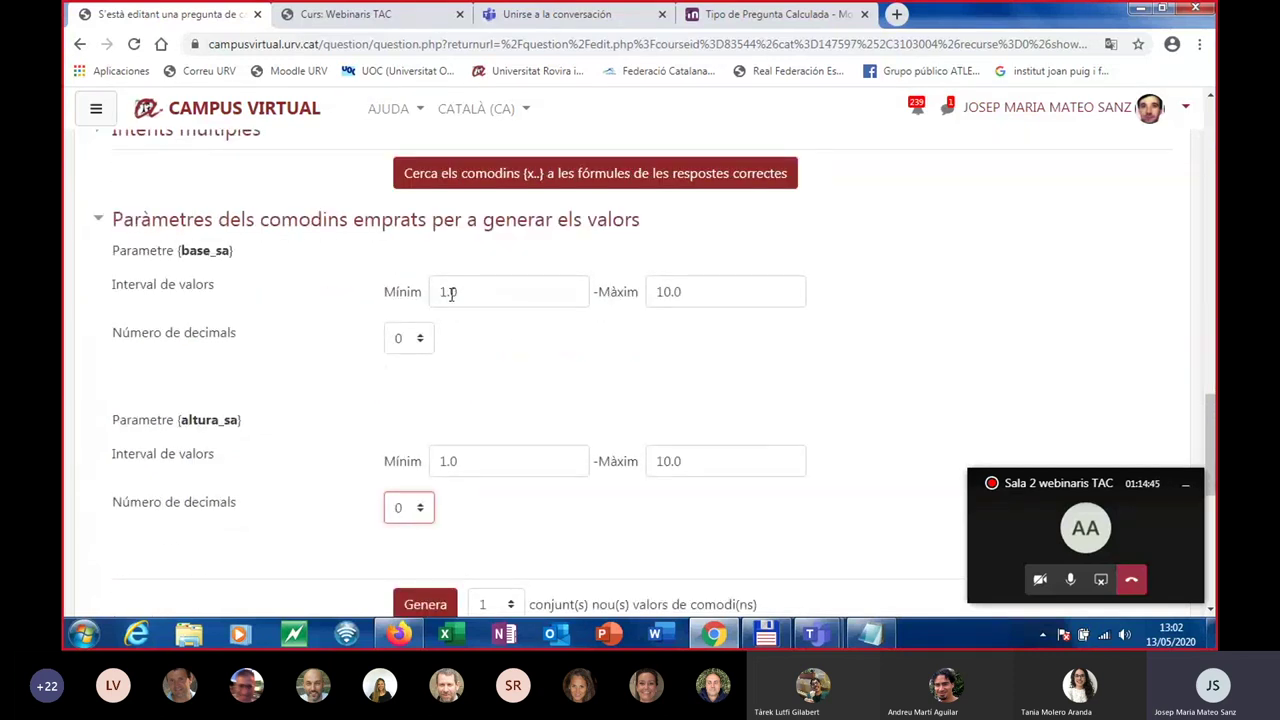
{"action": "left_click_drag", "start_coordinate": [471, 291], "coordinate": [412, 302]}
{"action": "type", "text": "4"}
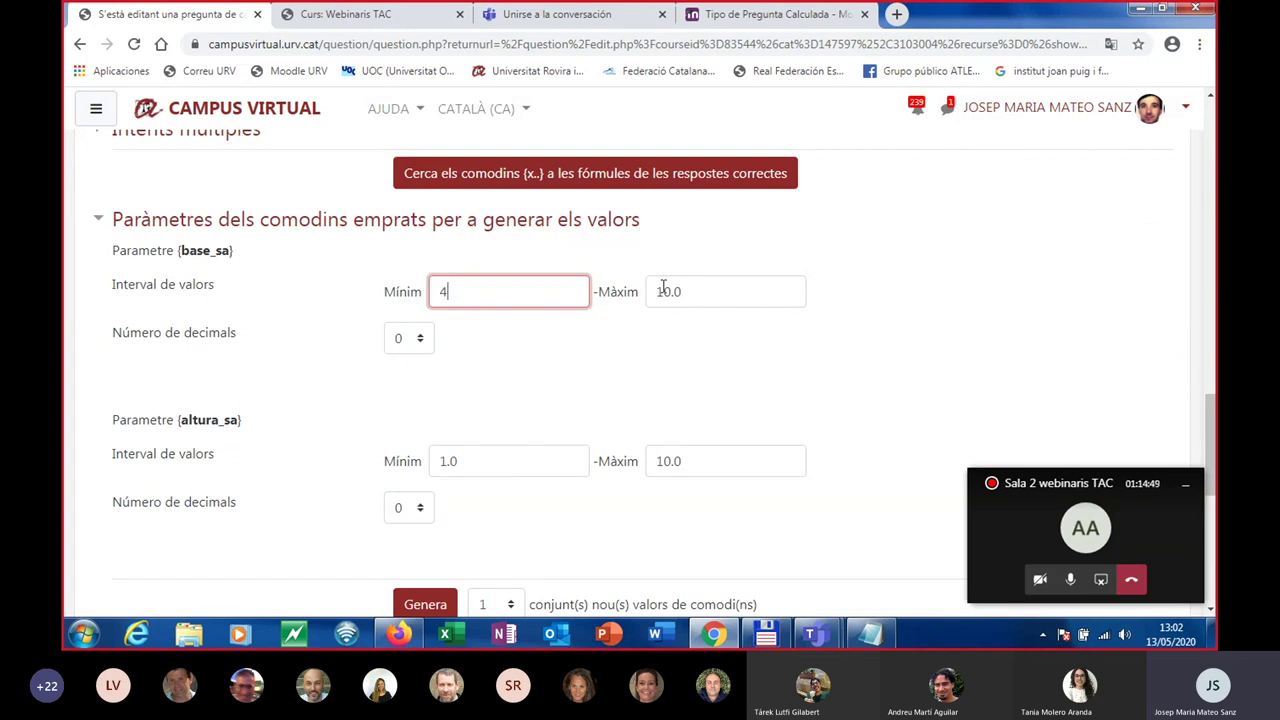
{"action": "left_click_drag", "start_coordinate": [690, 291], "coordinate": [615, 308]}
{"action": "type", "text": "4"}
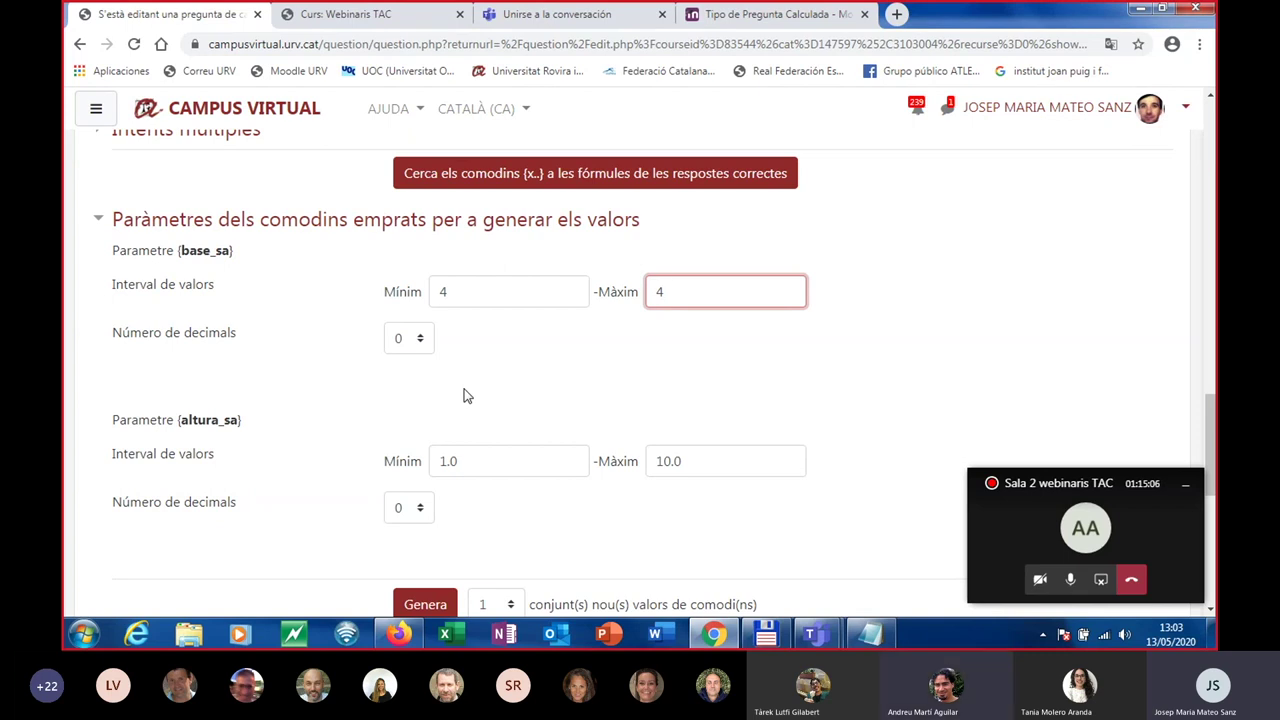
Recheck the question text and replace {base_sa} with 4 in the answer formula, making it 4*{altura_sa}.
{"action": "scroll", "coordinate": [490, 400], "scroll_direction": "up", "scroll_amount": 2}
{"action": "scroll", "coordinate": [500, 400], "scroll_direction": "up", "scroll_amount": 6}
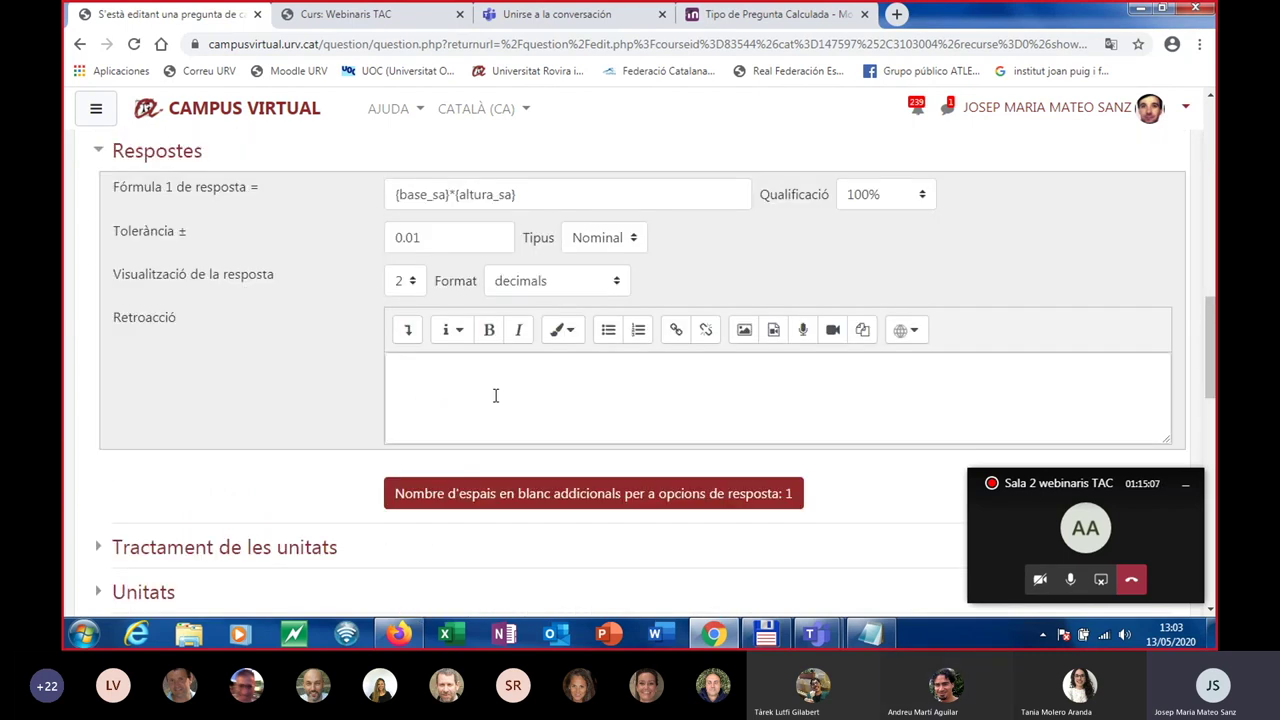
{"action": "scroll", "coordinate": [494, 394], "scroll_direction": "down", "scroll_amount": 2}
{"action": "scroll", "coordinate": [494, 391], "scroll_direction": "up", "scroll_amount": 3}
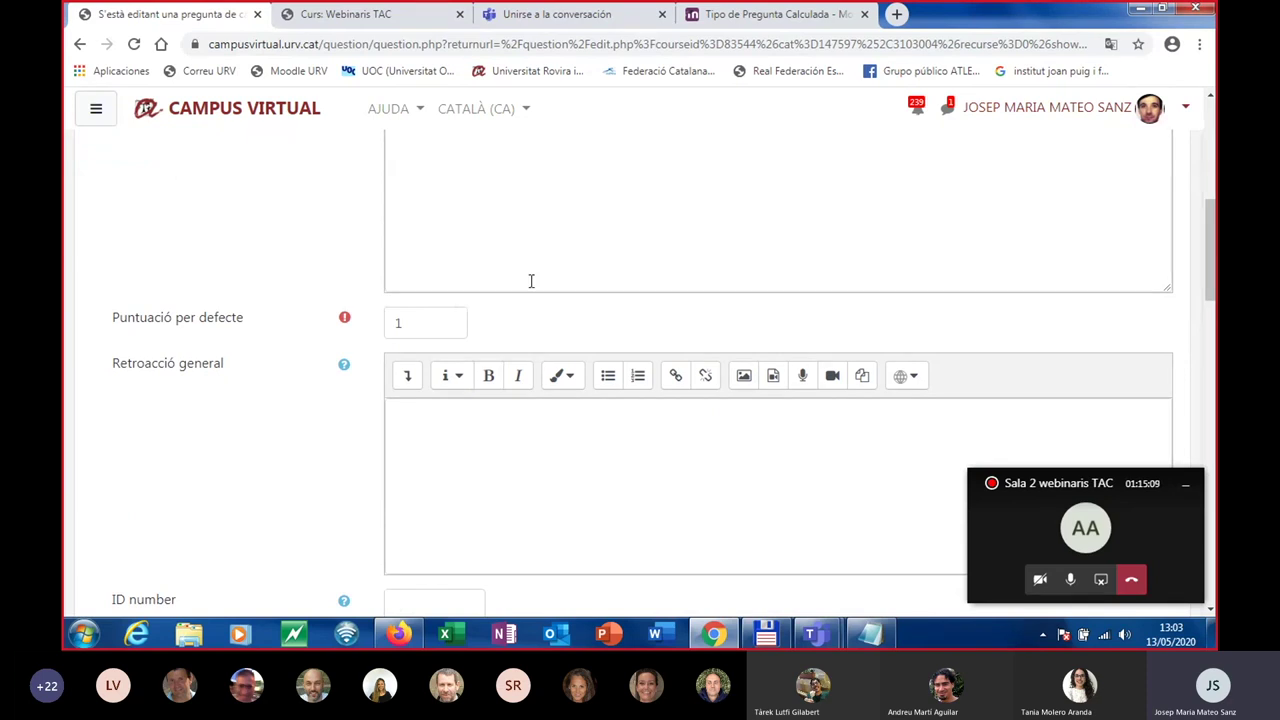
{"action": "scroll", "coordinate": [528, 285], "scroll_direction": "up", "scroll_amount": 4}
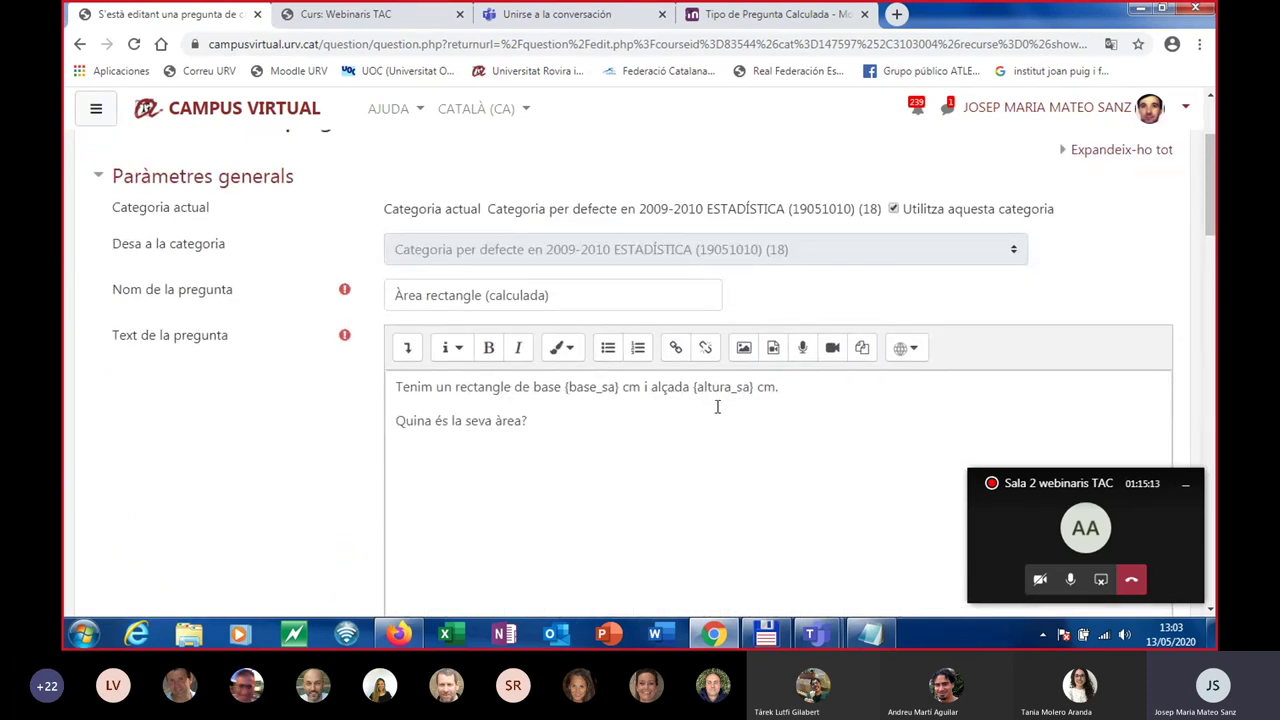
{"action": "scroll", "coordinate": [705, 398], "scroll_direction": "down", "scroll_amount": 4}
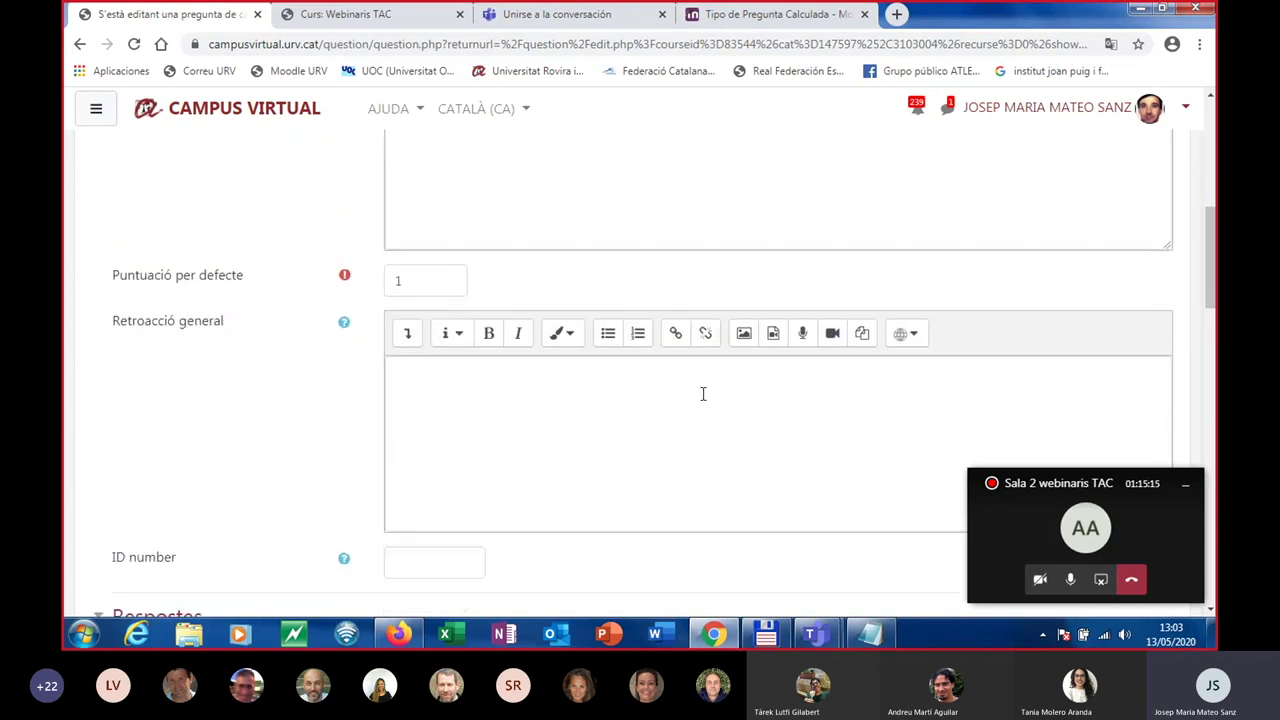
{"action": "scroll", "coordinate": [702, 393], "scroll_direction": "down", "scroll_amount": 4}
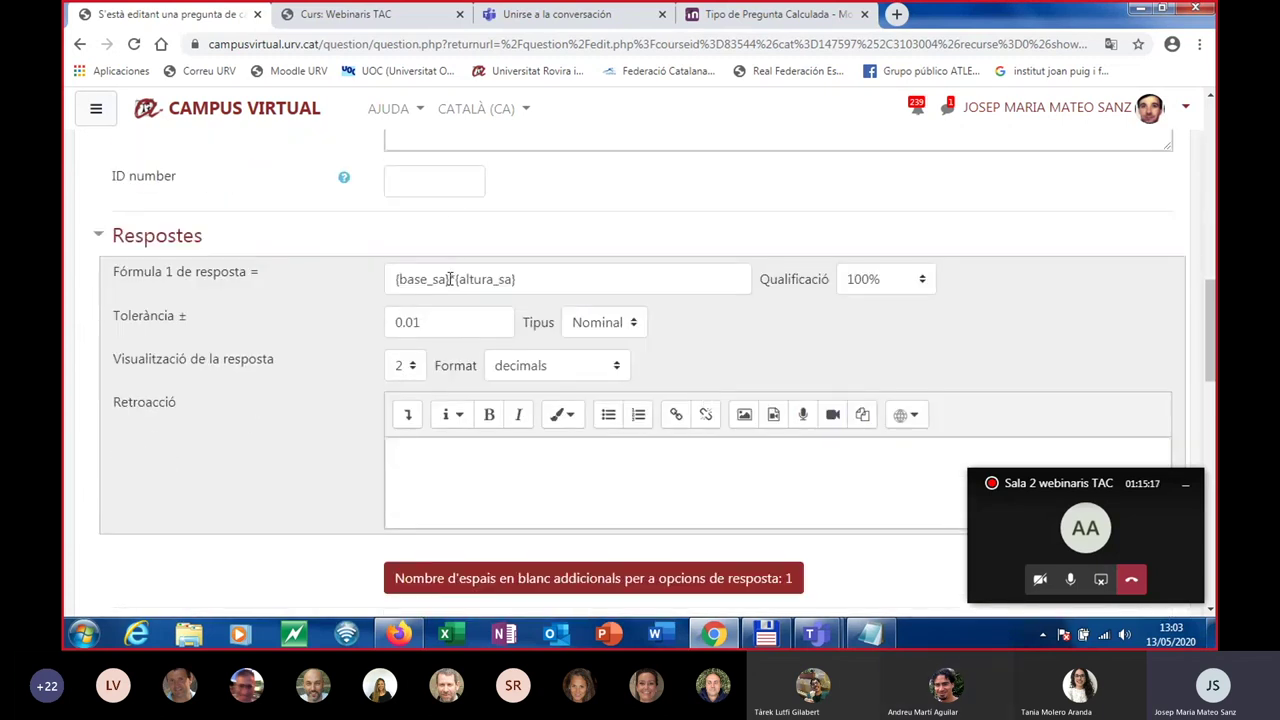
{"action": "left_click_drag", "start_coordinate": [450, 279], "coordinate": [366, 288]}
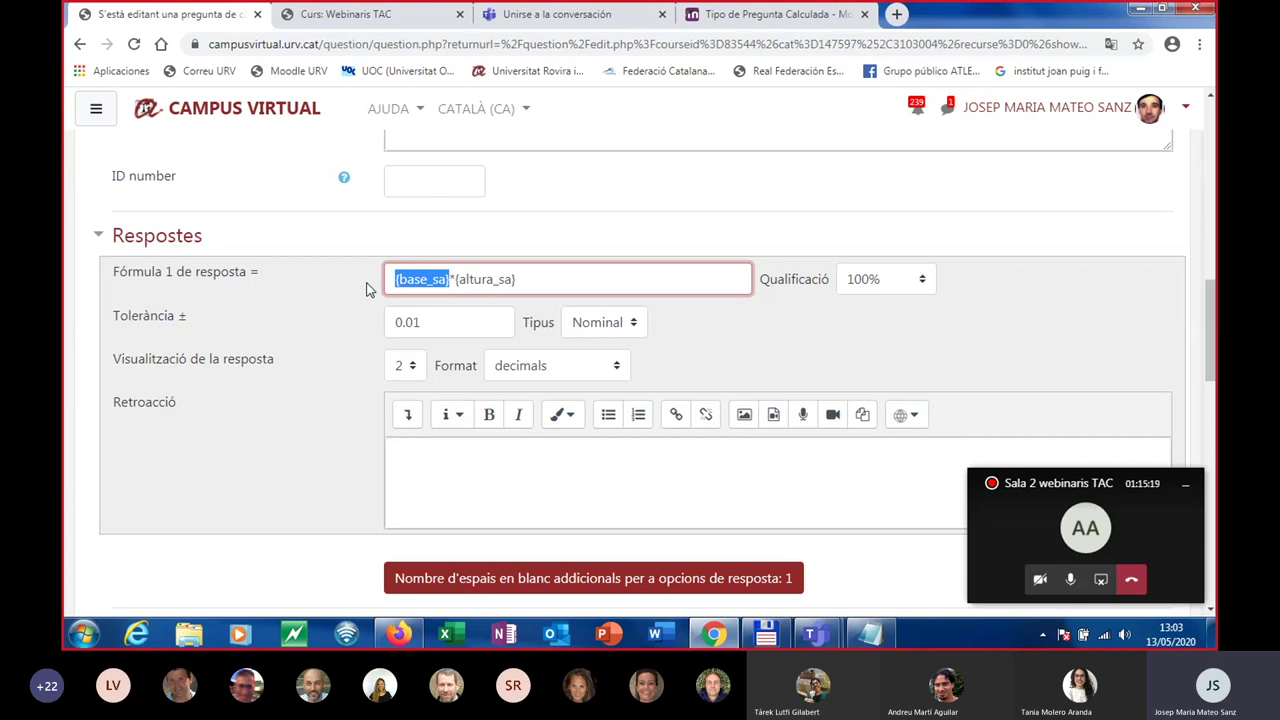
{"action": "key", "text": "BackSpace"}
{"action": "type", "text": "4"}
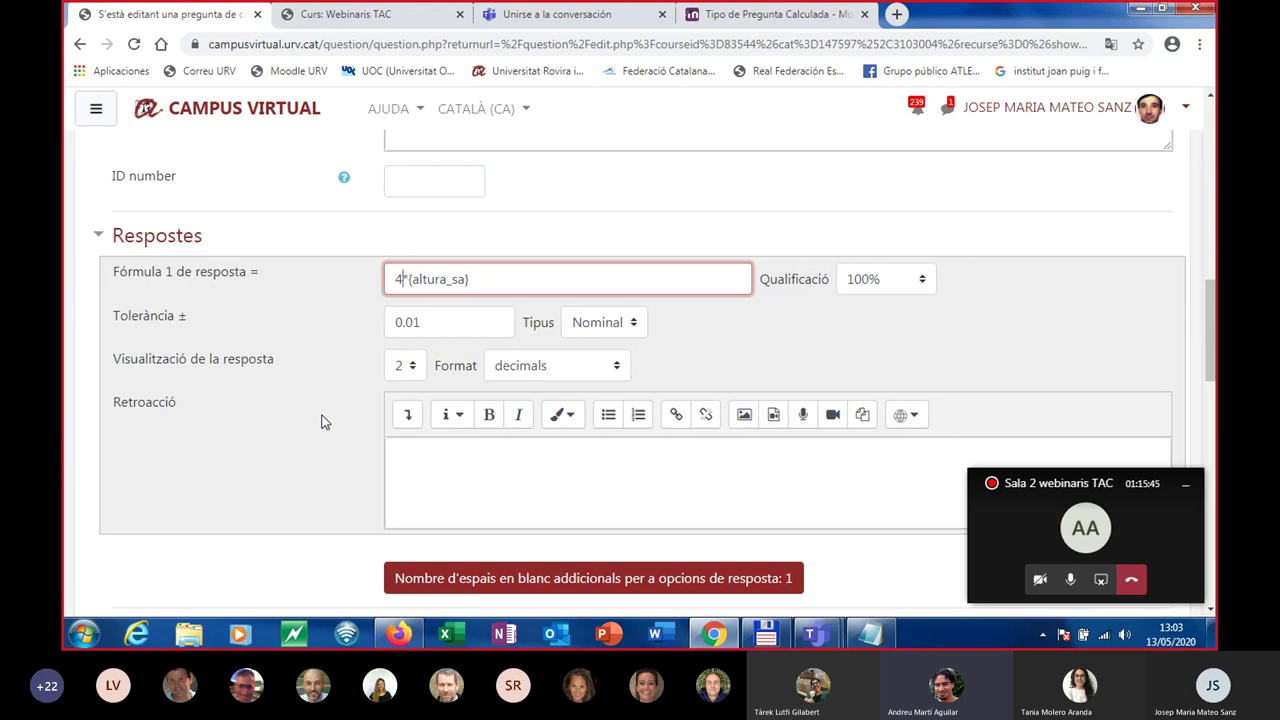
Cancel editing Àrea rectangle (calculada), discarding the changes and returning to the question bank.
{"action": "scroll", "coordinate": [321, 421], "scroll_direction": "down", "scroll_amount": 2}
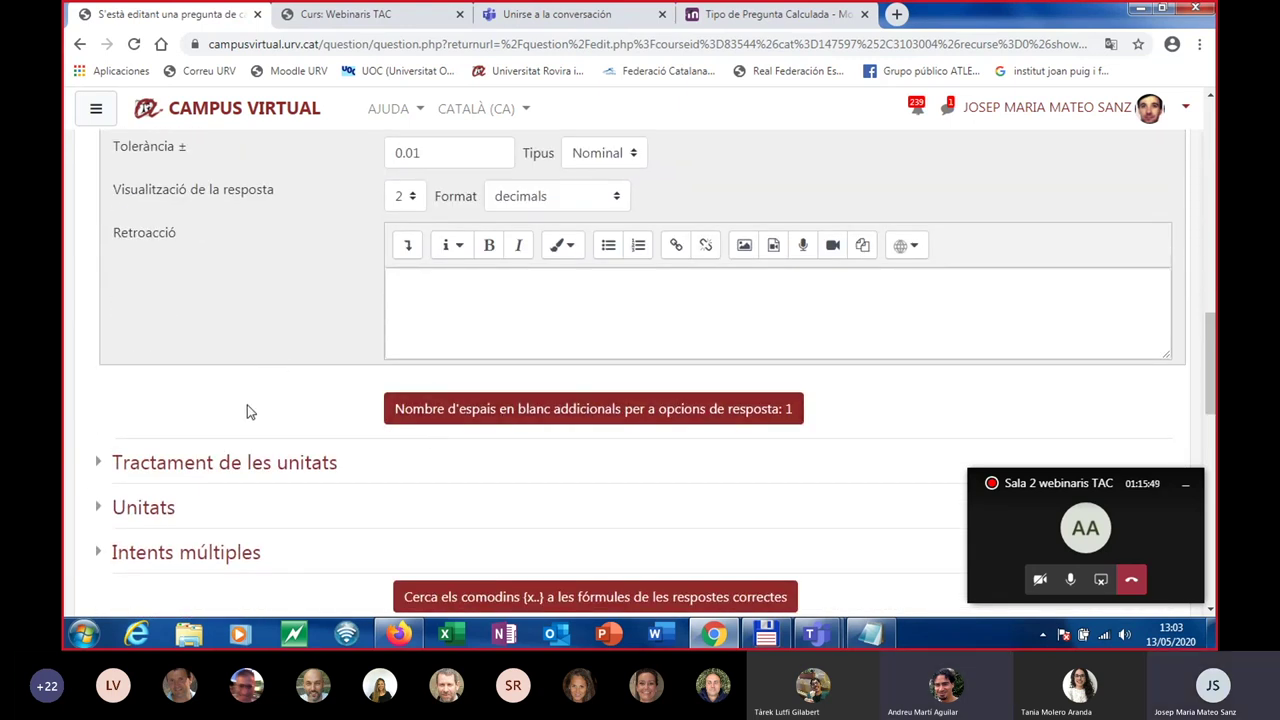
{"action": "scroll", "coordinate": [274, 420], "scroll_direction": "up", "scroll_amount": 1}
{"action": "scroll", "coordinate": [274, 421], "scroll_direction": "down", "scroll_amount": 6}
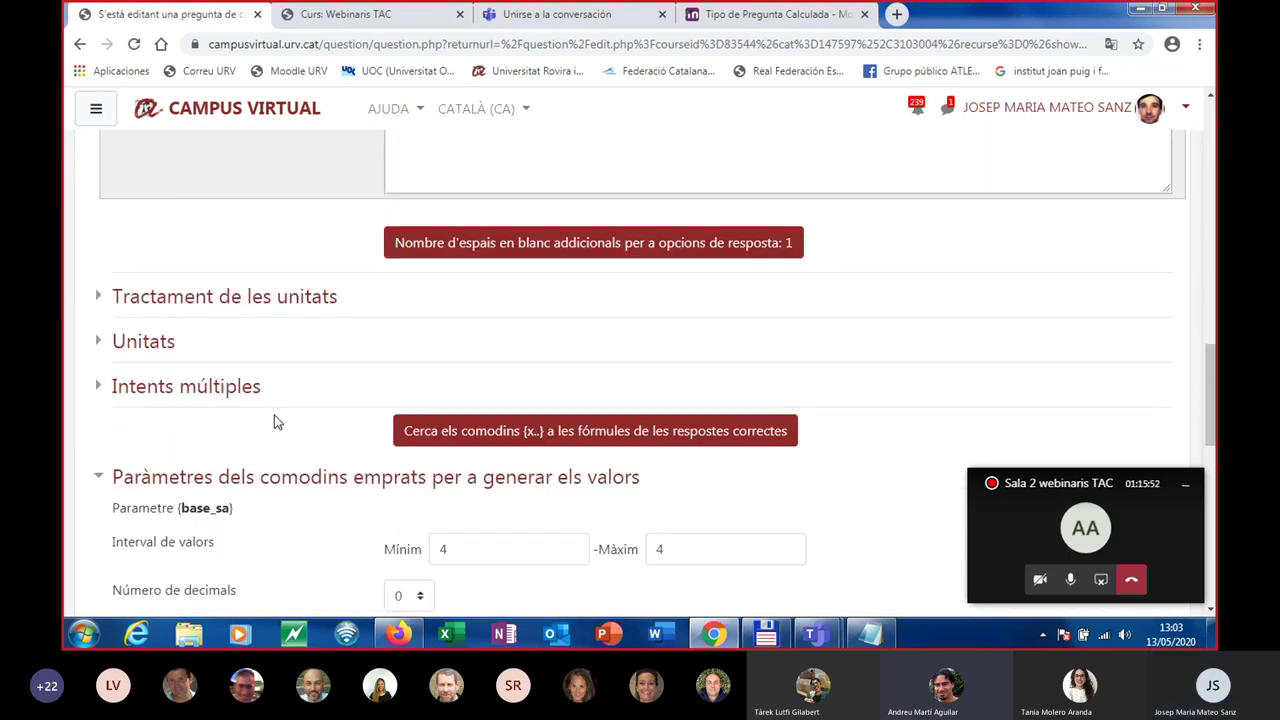
{"action": "scroll", "coordinate": [280, 428], "scroll_direction": "down", "scroll_amount": 5}
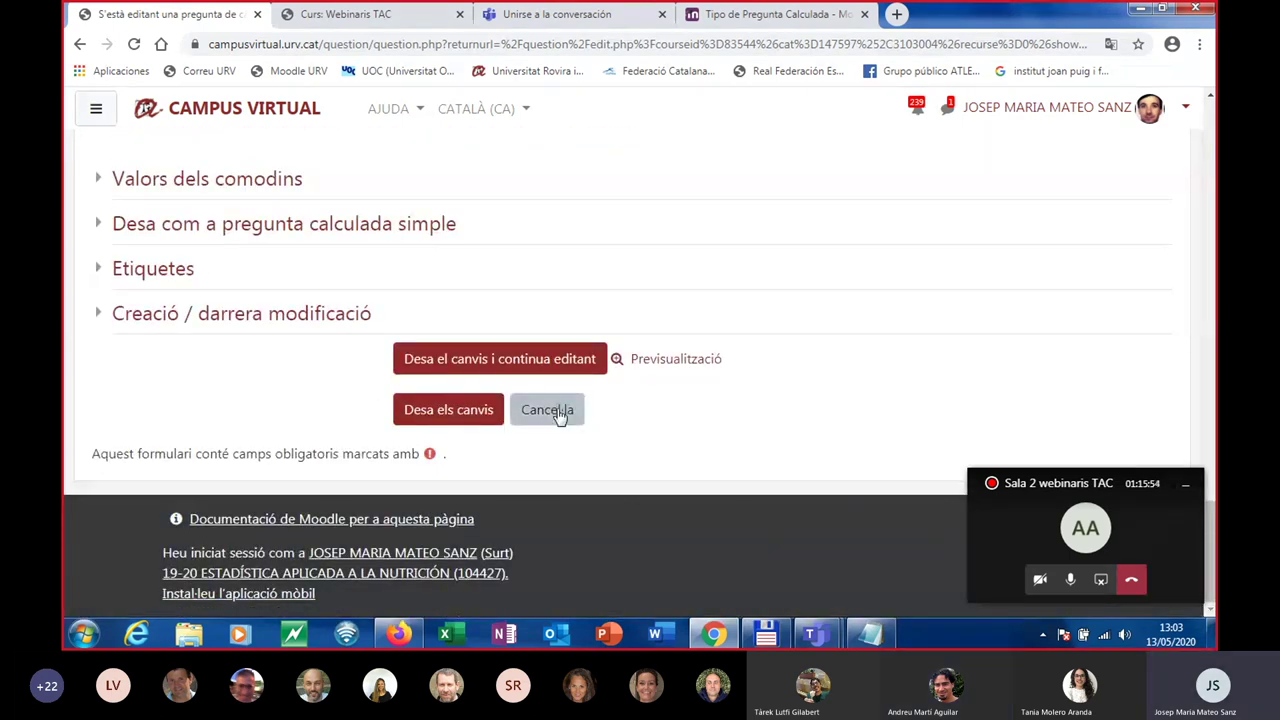
{"action": "left_click", "coordinate": [558, 414]}
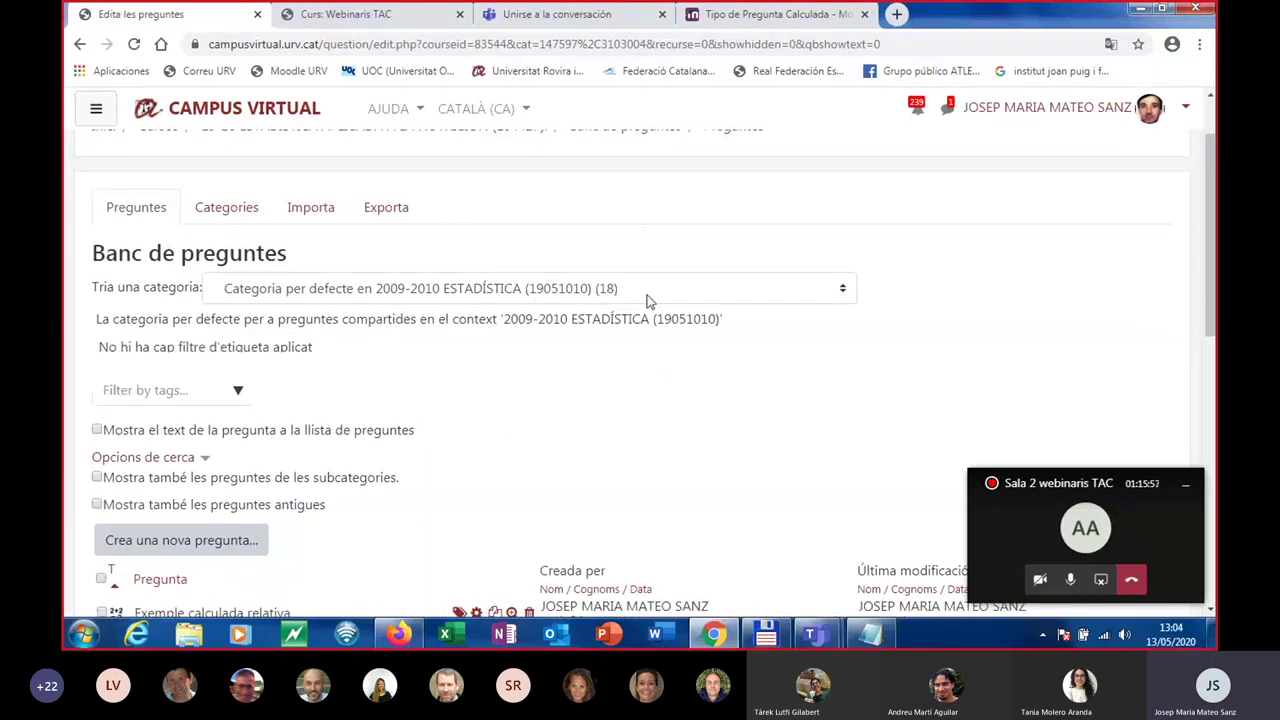
Switch the question bank to the category Preguntes Calculades Simples.
{"action": "left_click", "coordinate": [842, 289]}
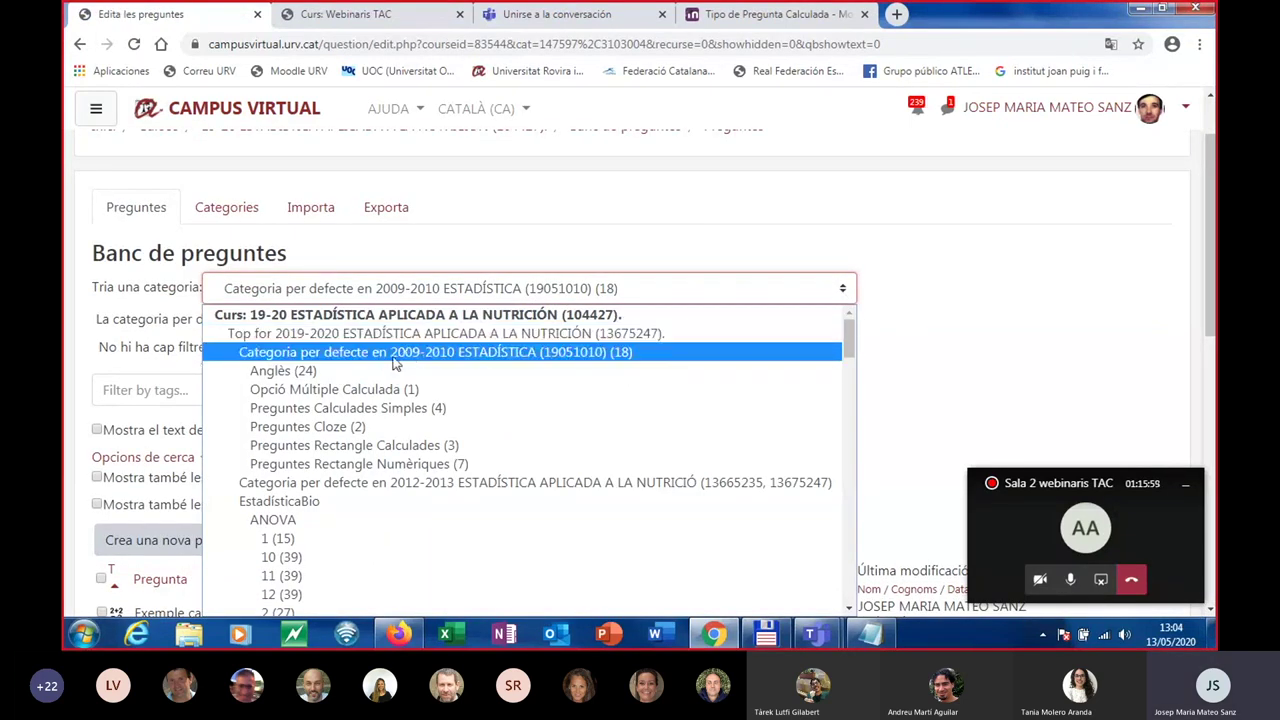
{"action": "left_click", "coordinate": [370, 408]}
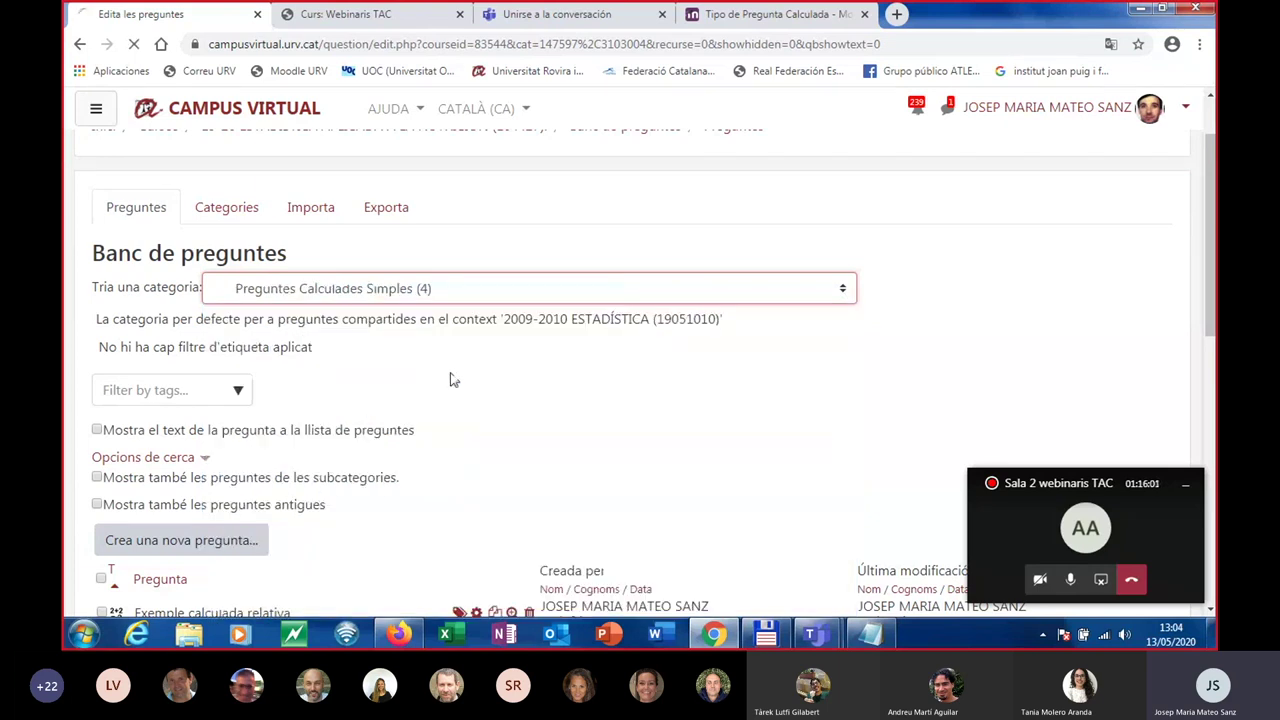
Open the question Calculada Simple Equacio 2n grau for editing and insert the missing + before {c} in its question text.
{"action": "scroll", "coordinate": [500, 394], "scroll_direction": "down", "scroll_amount": 3}
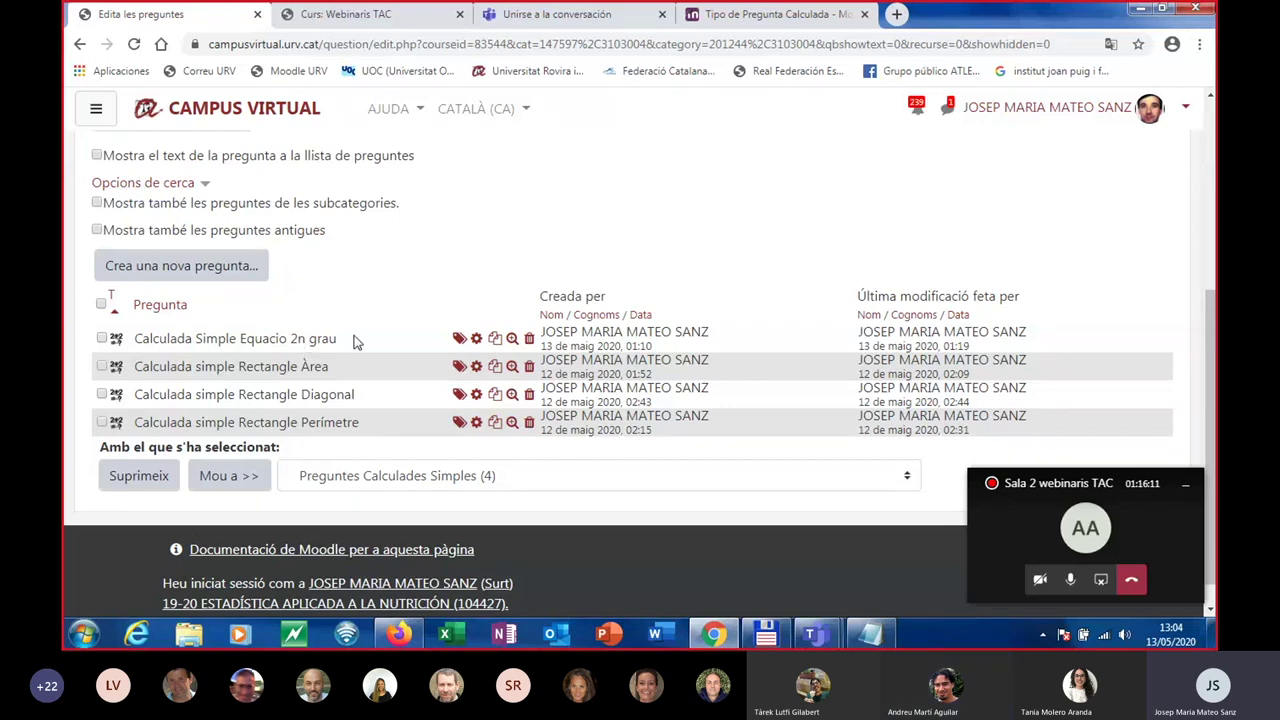
{"action": "left_click", "coordinate": [477, 340]}
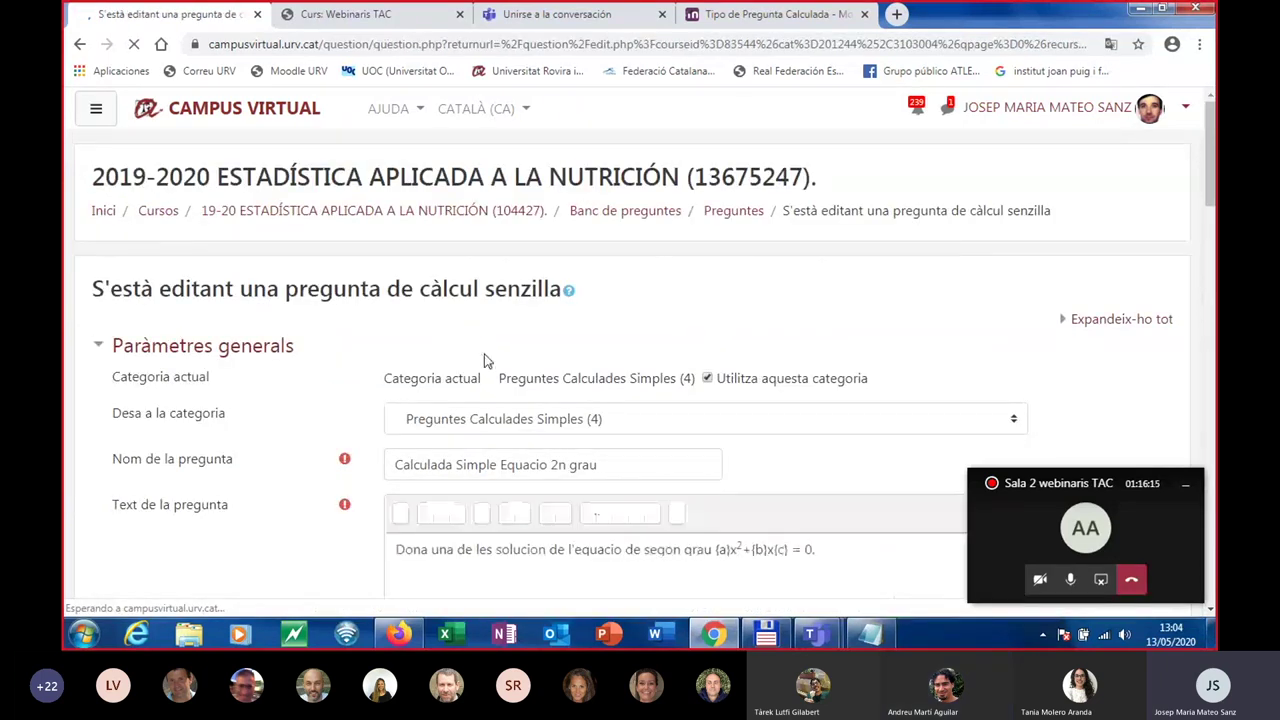
{"action": "scroll", "coordinate": [489, 361], "scroll_direction": "down", "scroll_amount": 3}
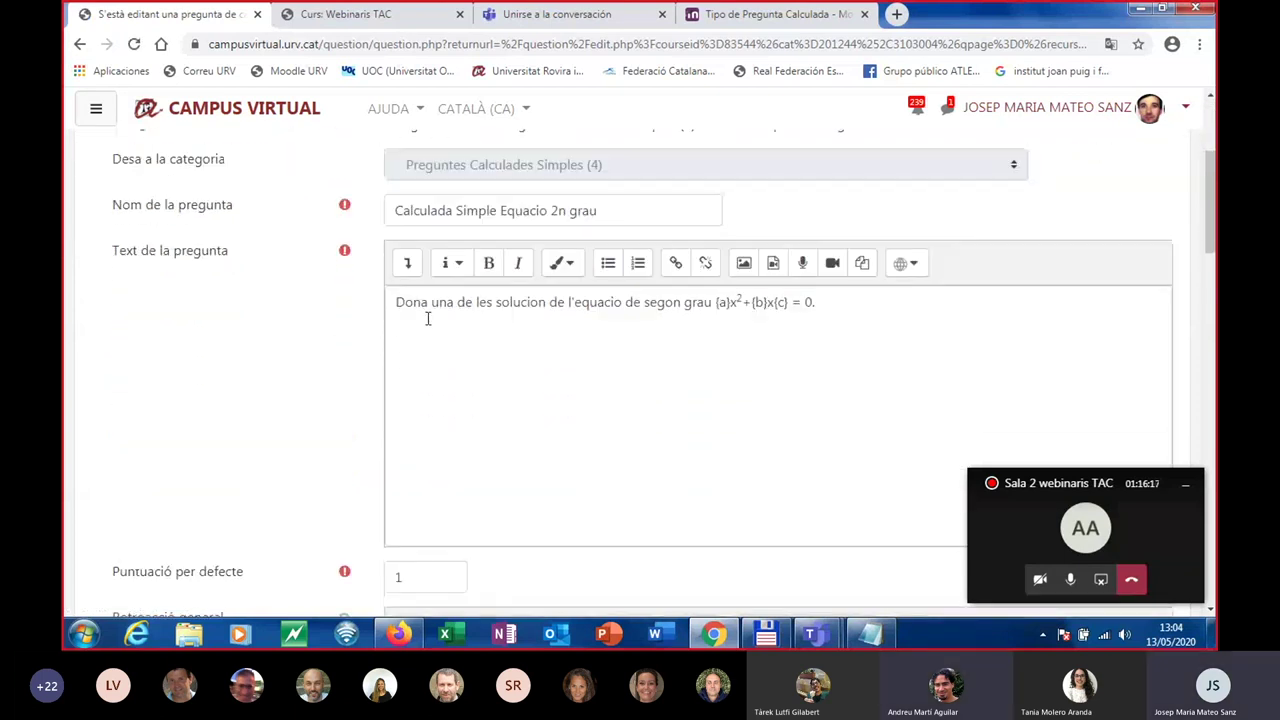
{"action": "left_click", "coordinate": [775, 302]}
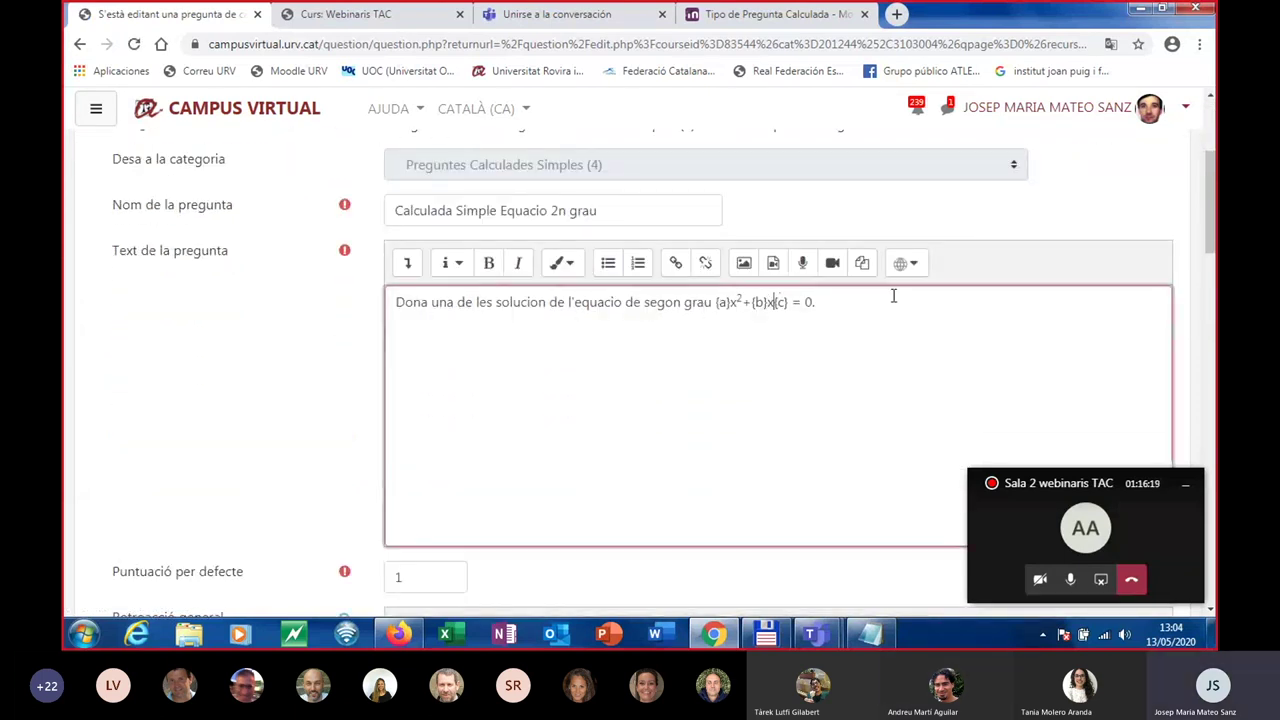
{"action": "type", "text": "+"}
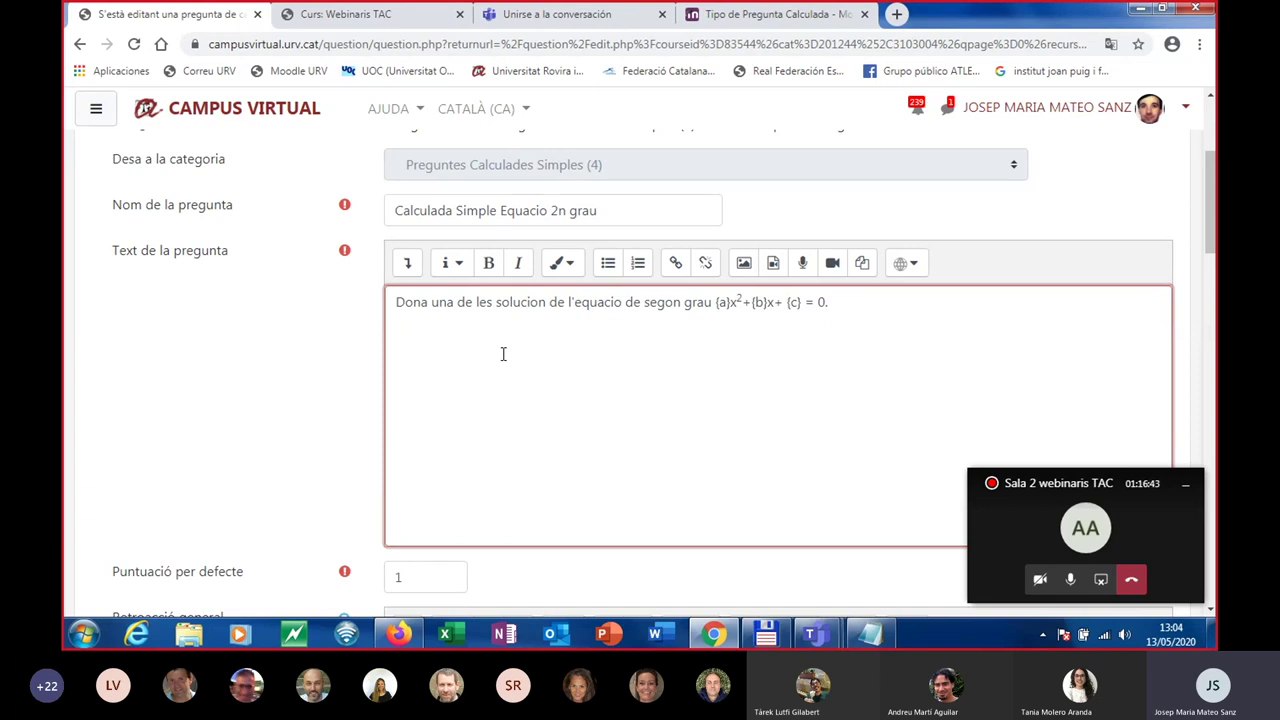
Review both answer formulas of the quadratic equation question, with their grades, tolerances and display formats.
{"action": "scroll", "coordinate": [530, 385], "scroll_direction": "down", "scroll_amount": 6}
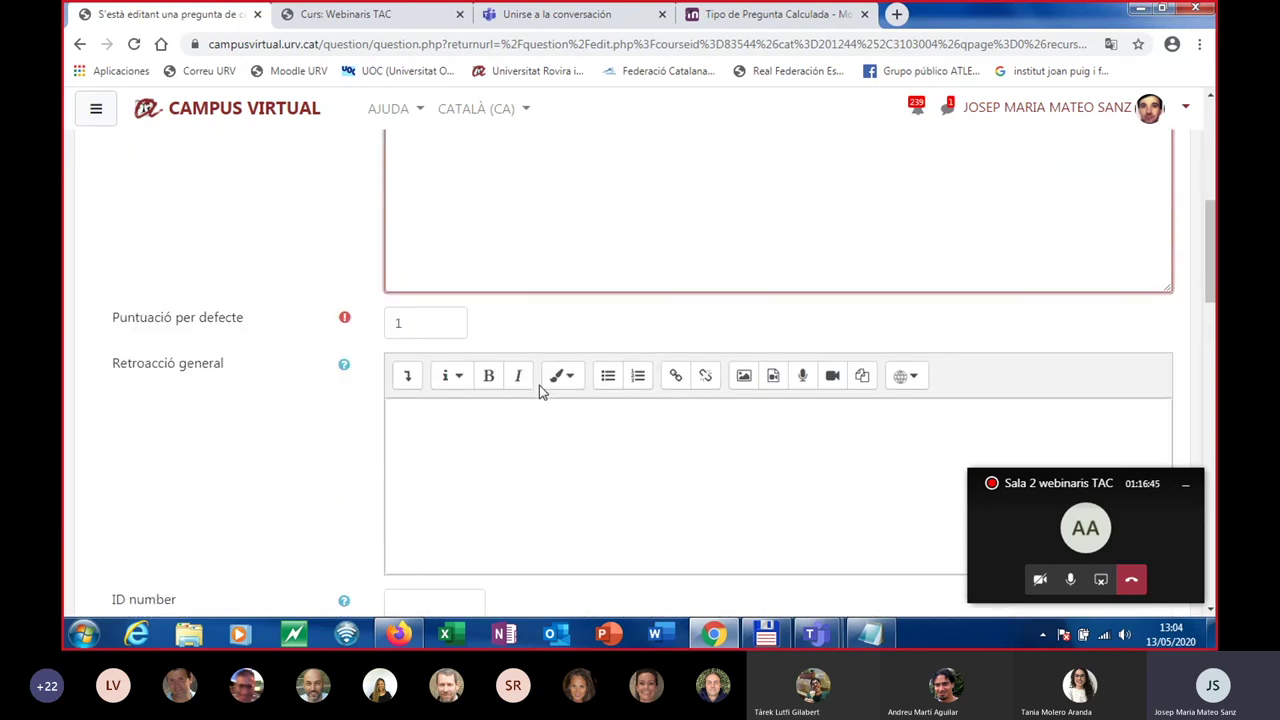
{"action": "scroll", "coordinate": [530, 390], "scroll_direction": "down", "scroll_amount": 1}
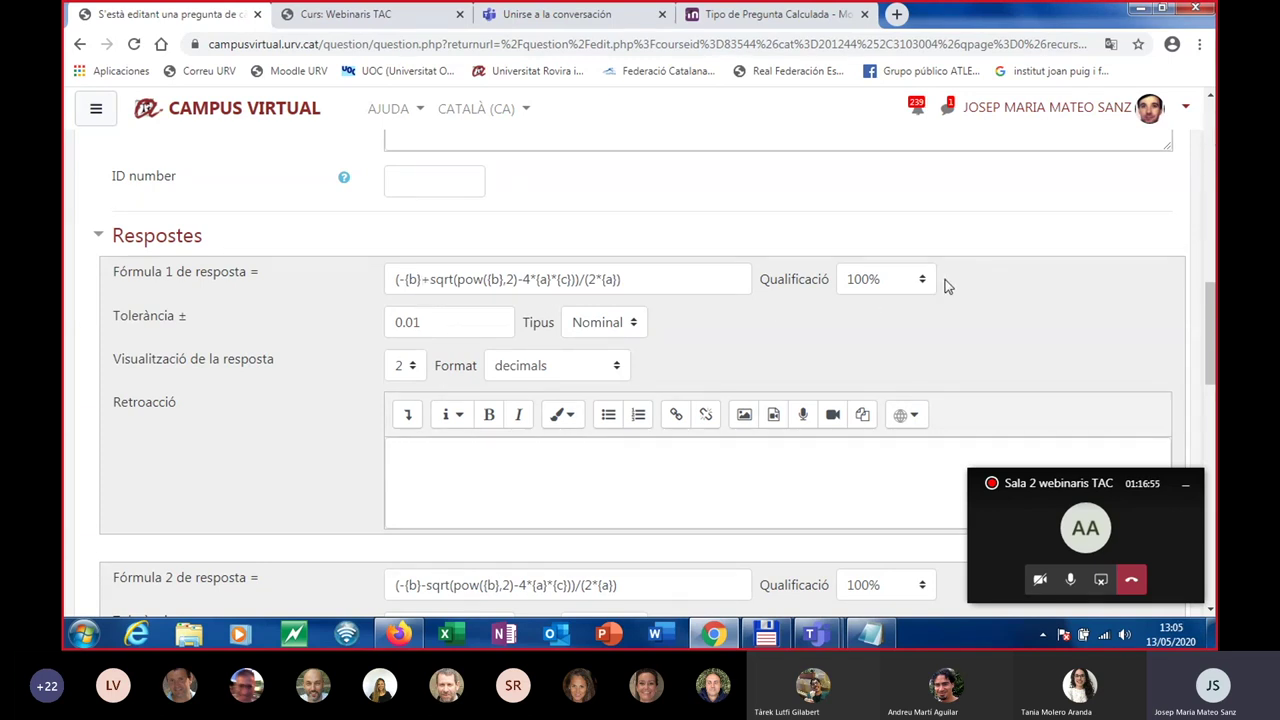
{"action": "scroll", "coordinate": [975, 301], "scroll_direction": "down", "scroll_amount": 2}
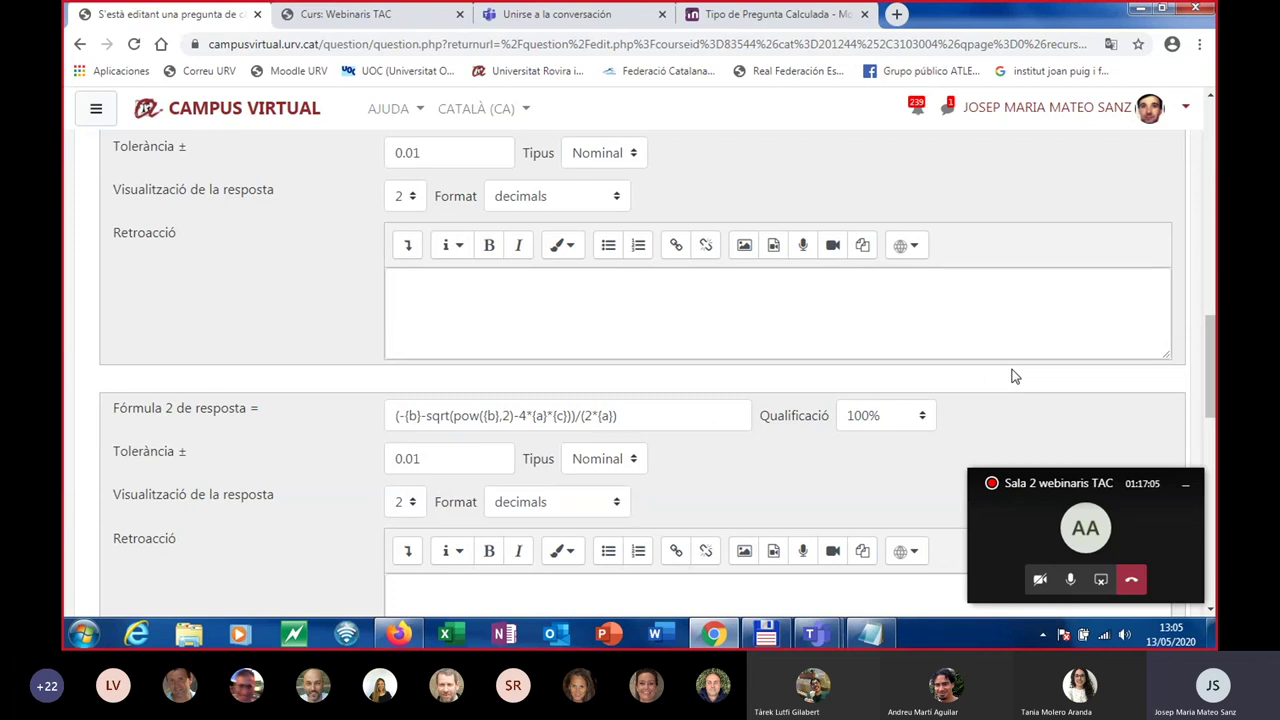
{"action": "scroll", "coordinate": [285, 412], "scroll_direction": "down", "scroll_amount": 2}
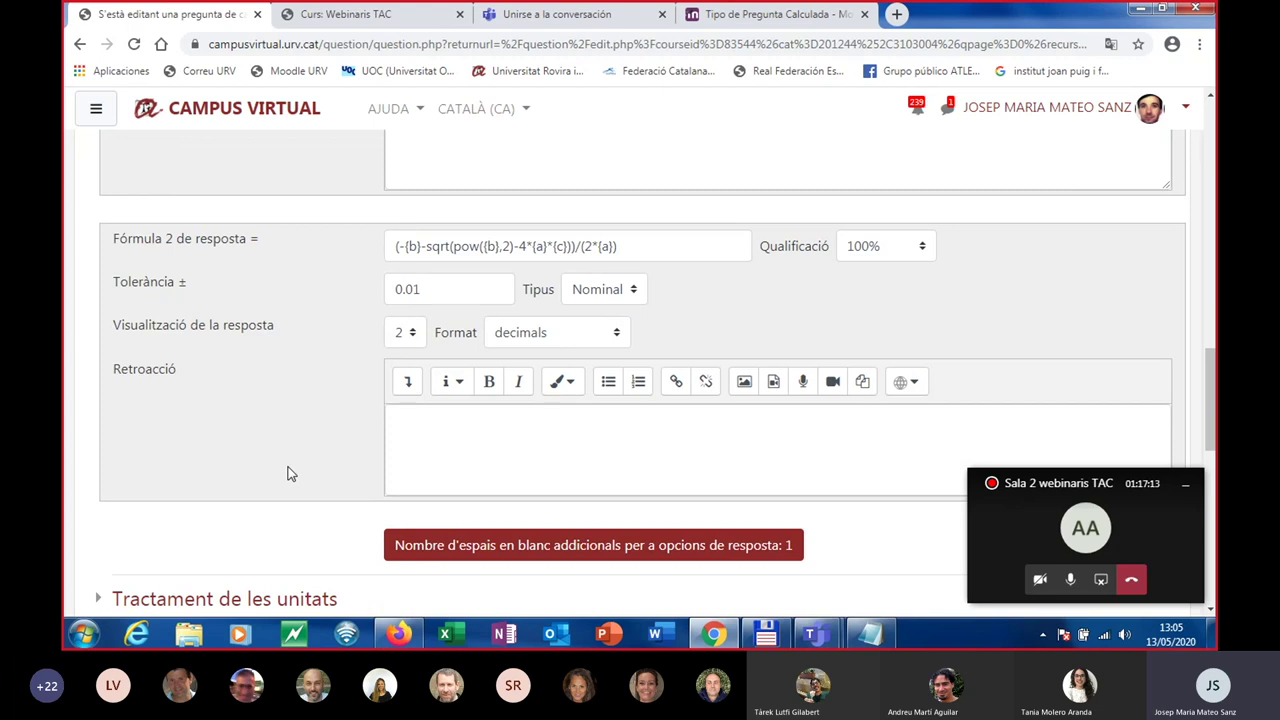
{"action": "scroll", "coordinate": [287, 473], "scroll_direction": "up", "scroll_amount": 1}
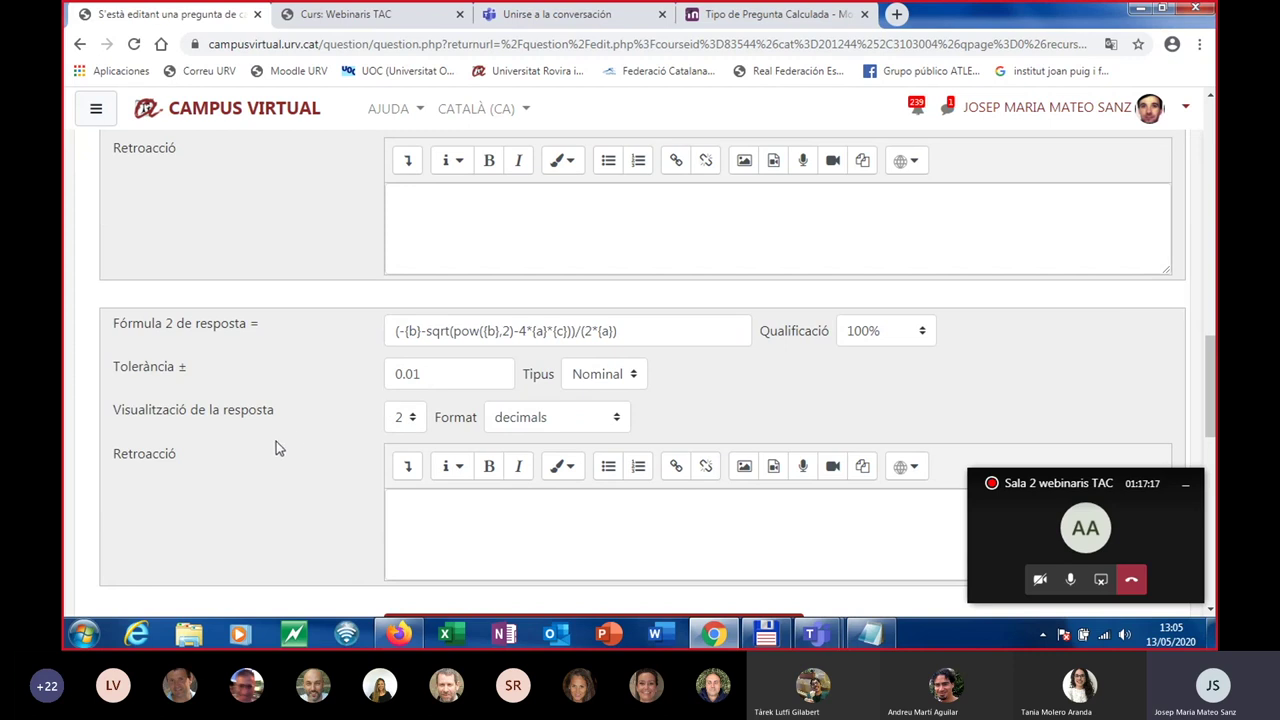
{"action": "scroll", "coordinate": [278, 444], "scroll_direction": "down", "scroll_amount": 2}
{"action": "scroll", "coordinate": [281, 447], "scroll_direction": "down", "scroll_amount": 5}
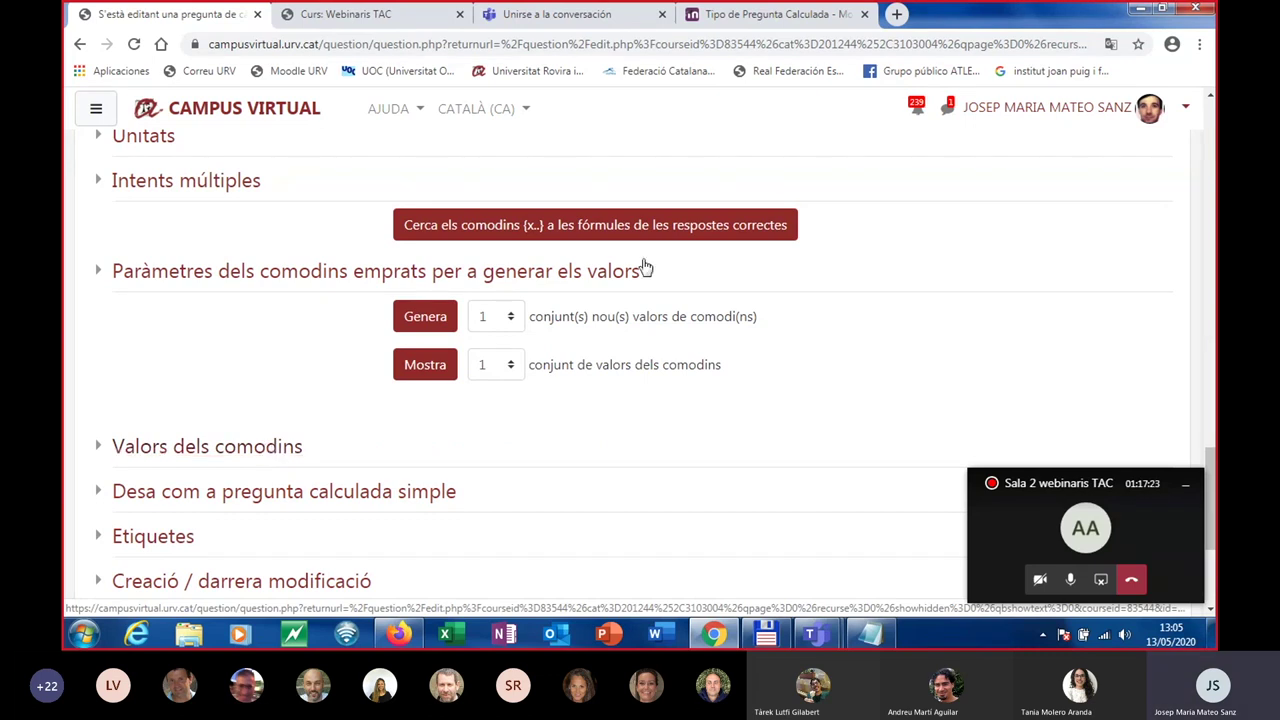
Expand the wildcard values section, showing the individual values of {b}, {a} and {c}, and examine the calculated answers.
{"action": "left_click", "coordinate": [246, 457]}
{"action": "scroll", "coordinate": [330, 420], "scroll_direction": "down", "scroll_amount": 3}
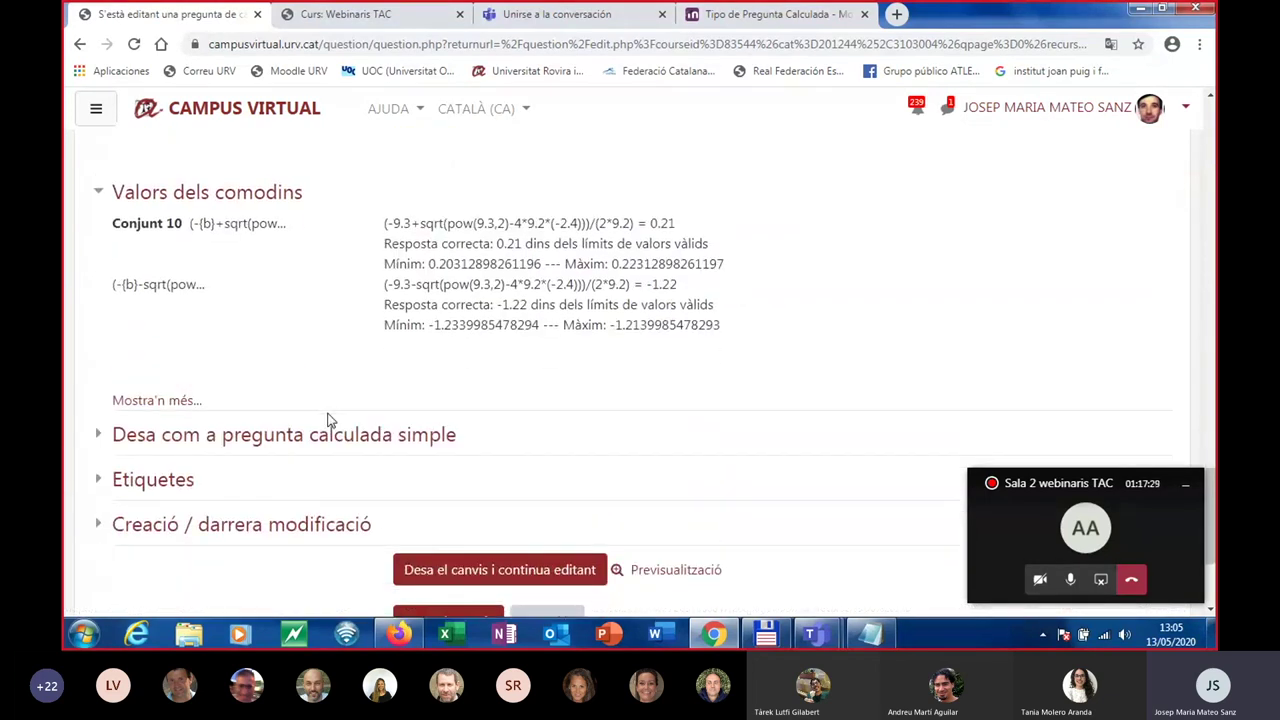
{"action": "left_click", "coordinate": [170, 401]}
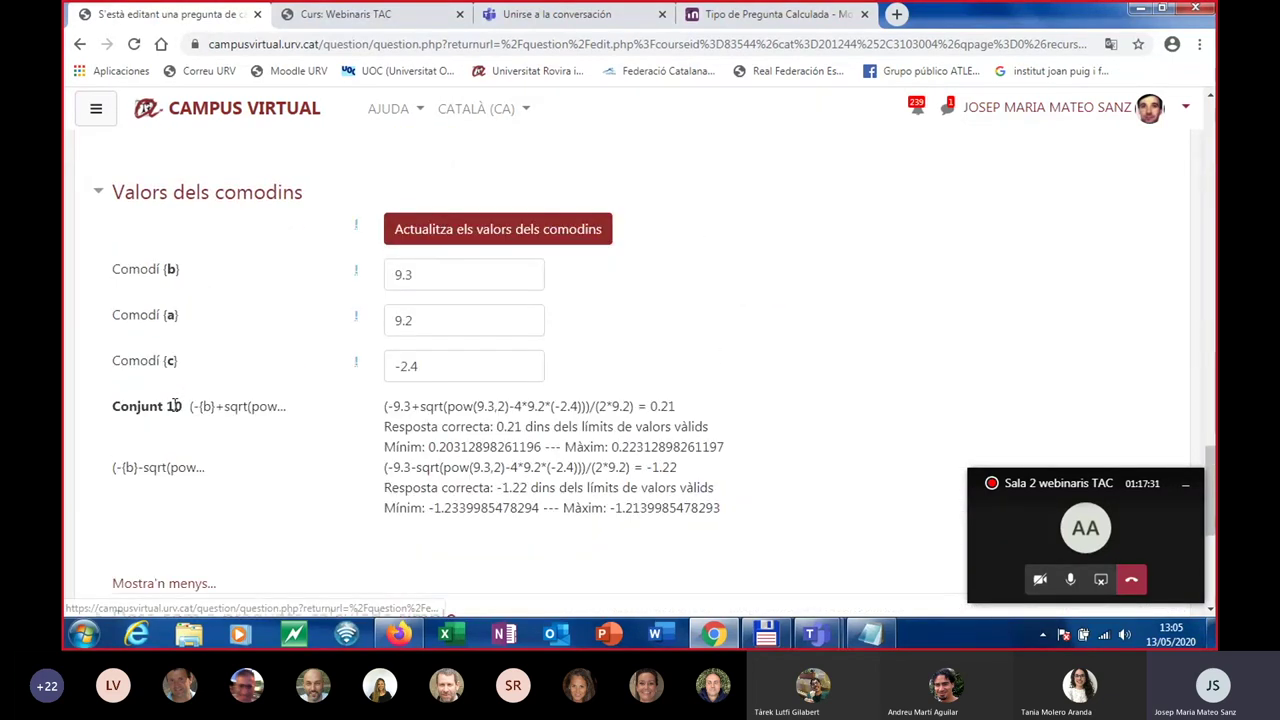
{"action": "scroll", "coordinate": [586, 357], "scroll_direction": "down", "scroll_amount": 2}
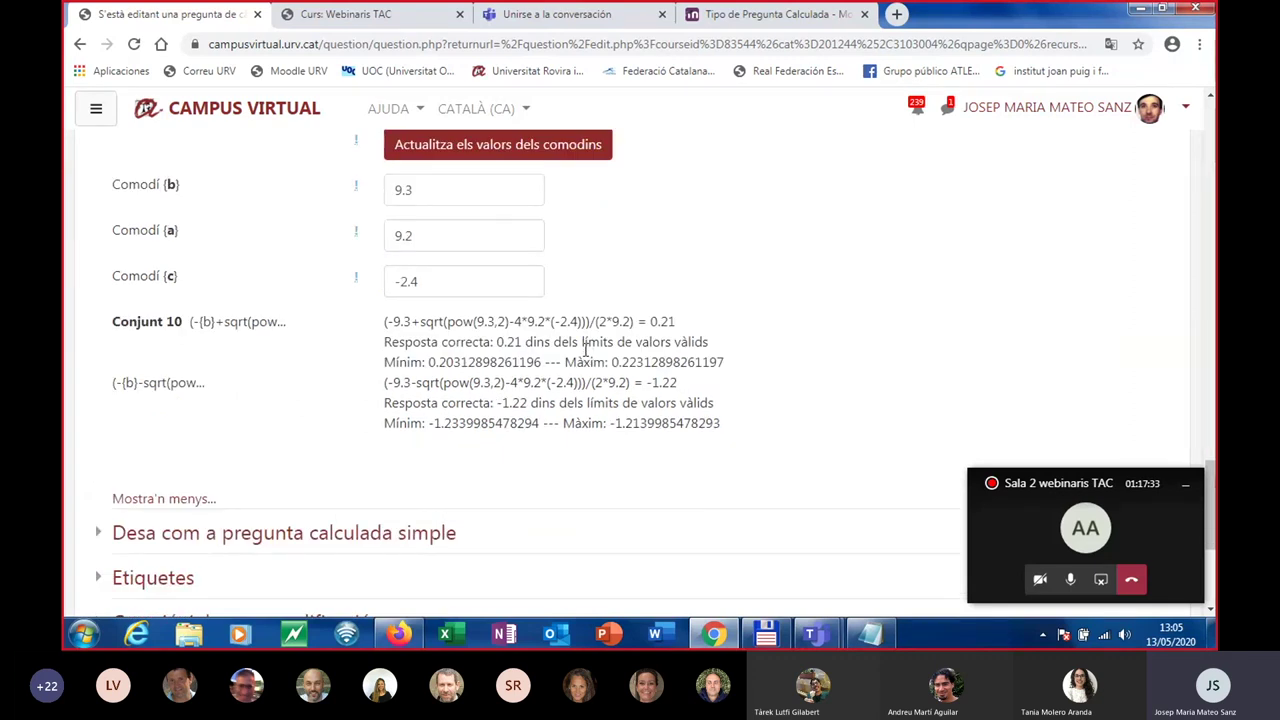
Expand the parameters used to generate wildcard values and examine the ranges and decimals of {b}, {a} and {c}.
{"action": "scroll", "coordinate": [585, 350], "scroll_direction": "up", "scroll_amount": 3}
{"action": "scroll", "coordinate": [585, 350], "scroll_direction": "up", "scroll_amount": 2}
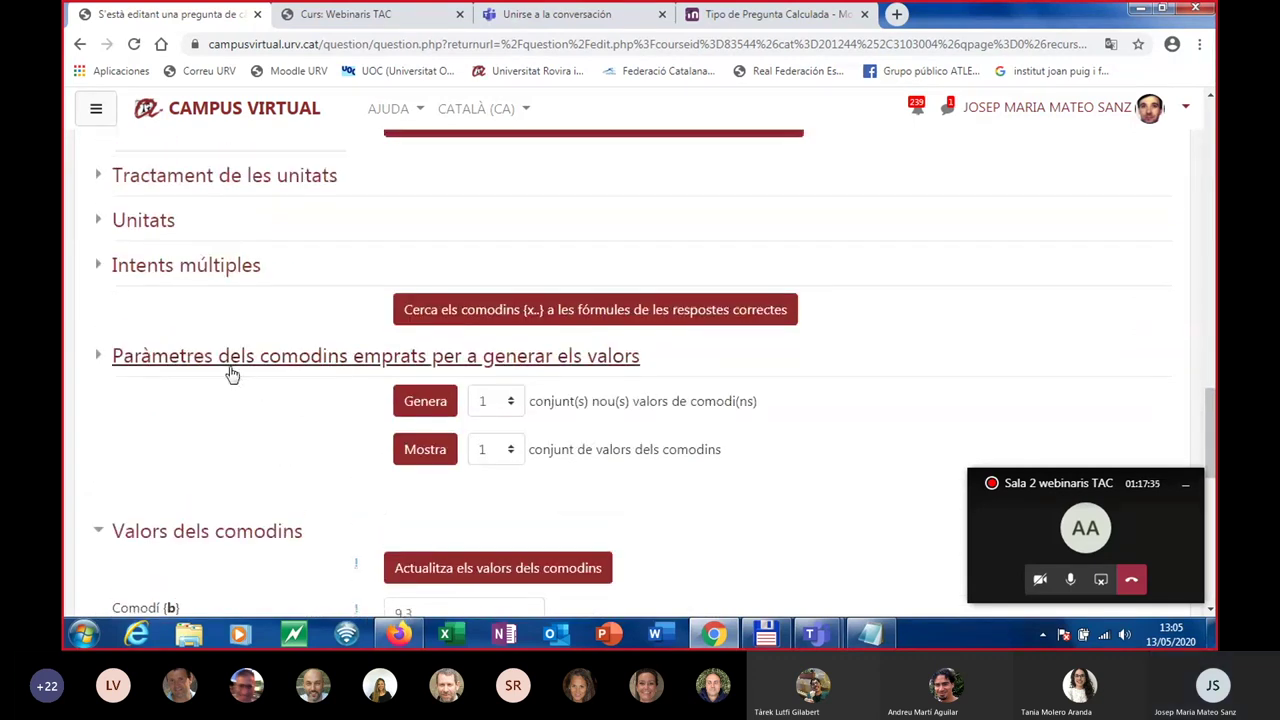
{"action": "left_click", "coordinate": [232, 358]}
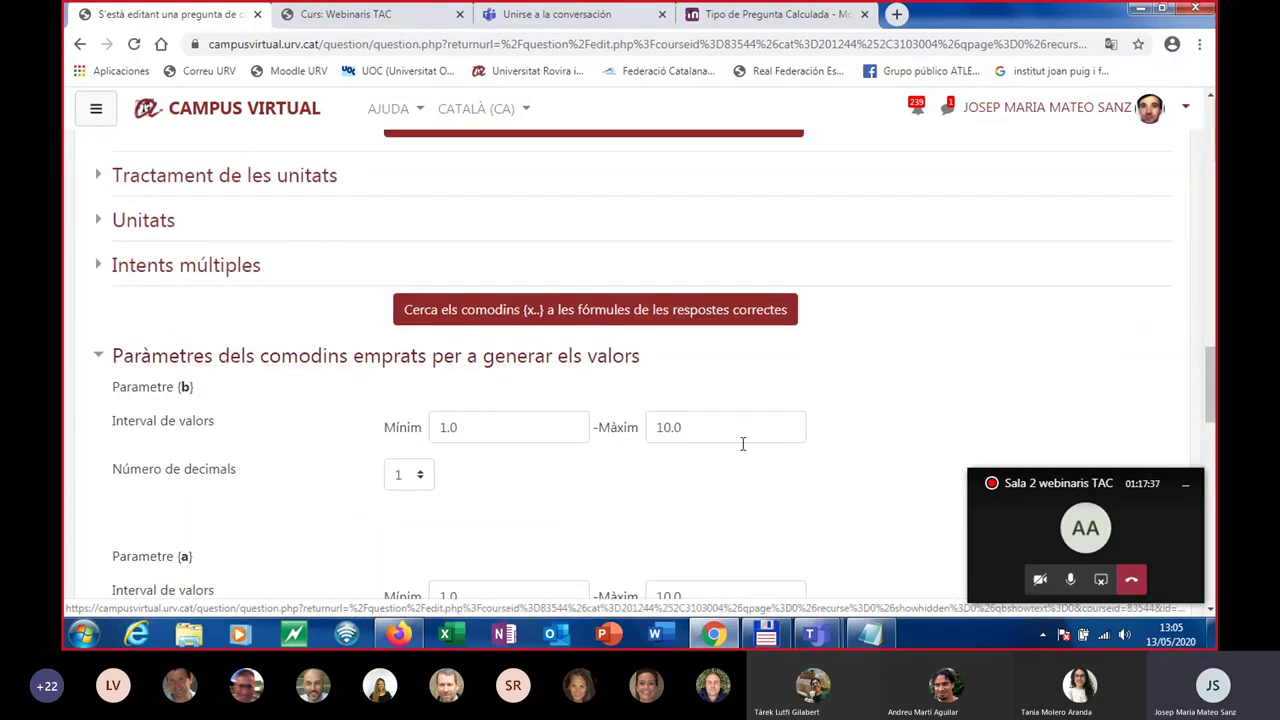
{"action": "scroll", "coordinate": [751, 455], "scroll_direction": "down", "scroll_amount": 1}
{"action": "scroll", "coordinate": [751, 455], "scroll_direction": "down", "scroll_amount": 2}
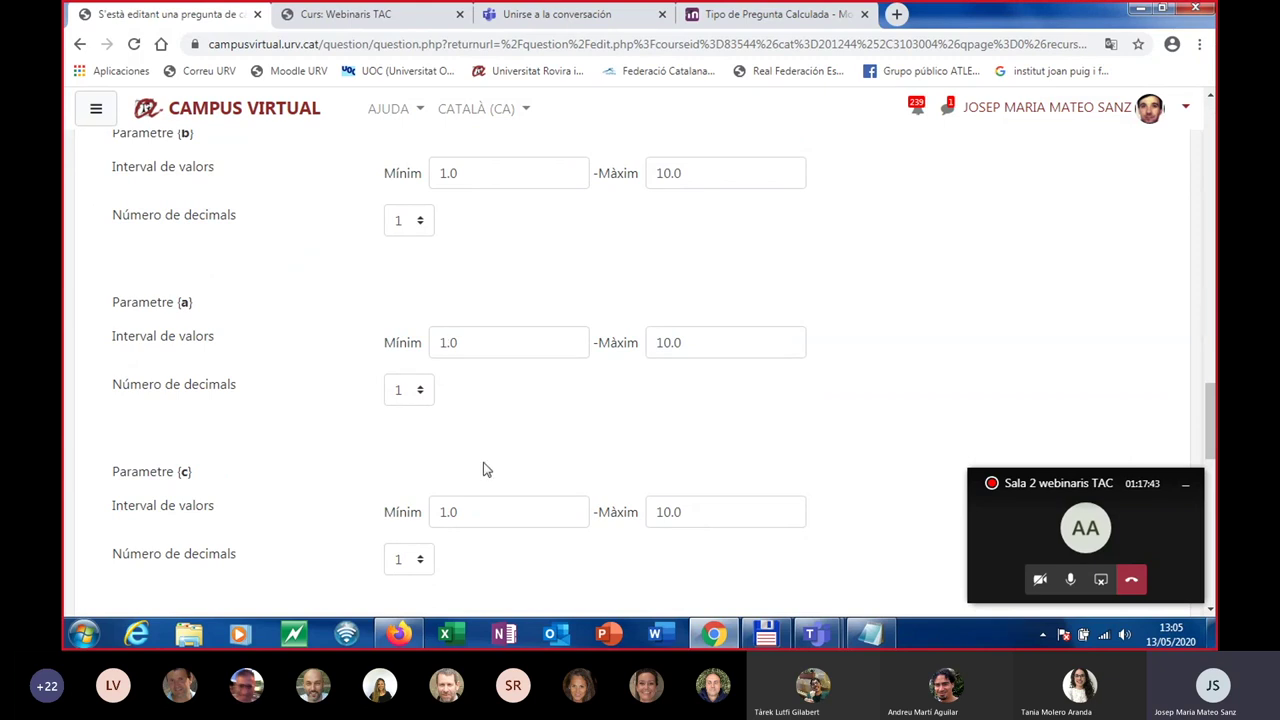
{"action": "scroll", "coordinate": [520, 480], "scroll_direction": "down", "scroll_amount": 1}
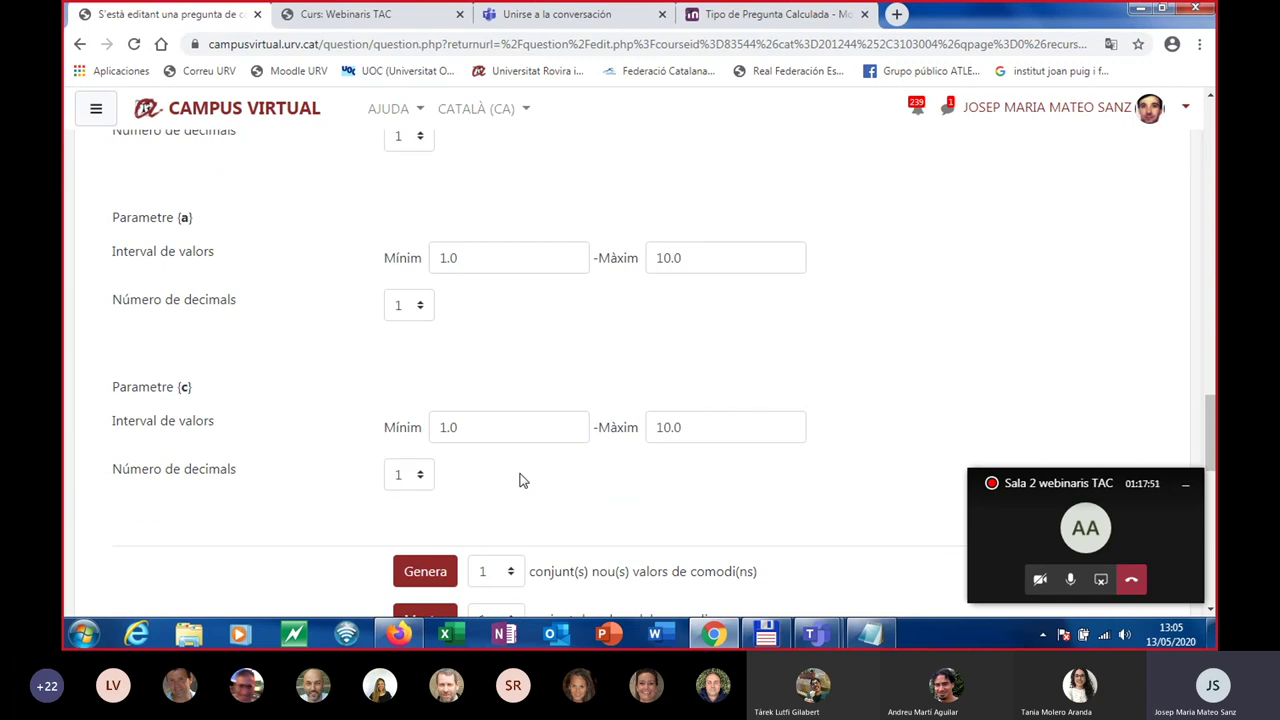
{"action": "scroll", "coordinate": [571, 450], "scroll_direction": "down", "scroll_amount": 1}
{"action": "scroll", "coordinate": [571, 450], "scroll_direction": "up", "scroll_amount": 2}
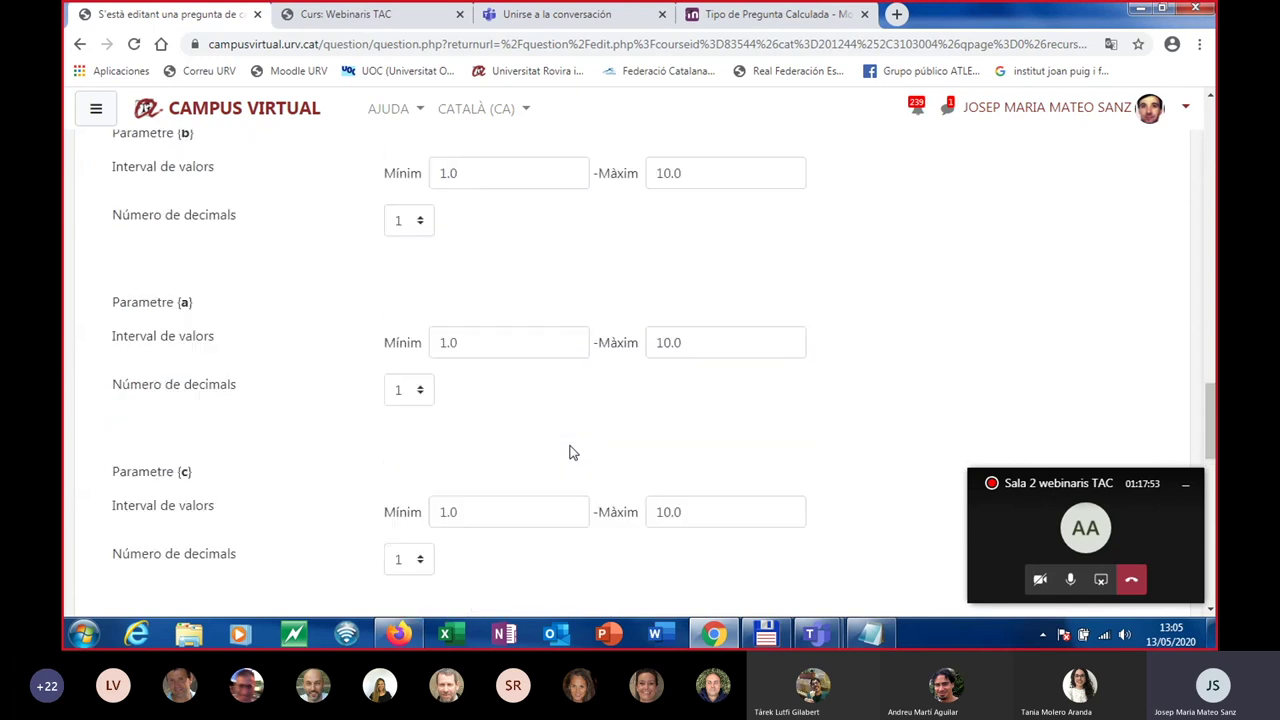
Generate 10 new sets of wildcard values for the quadratic equation question.
{"action": "scroll", "coordinate": [568, 455], "scroll_direction": "down", "scroll_amount": 3}
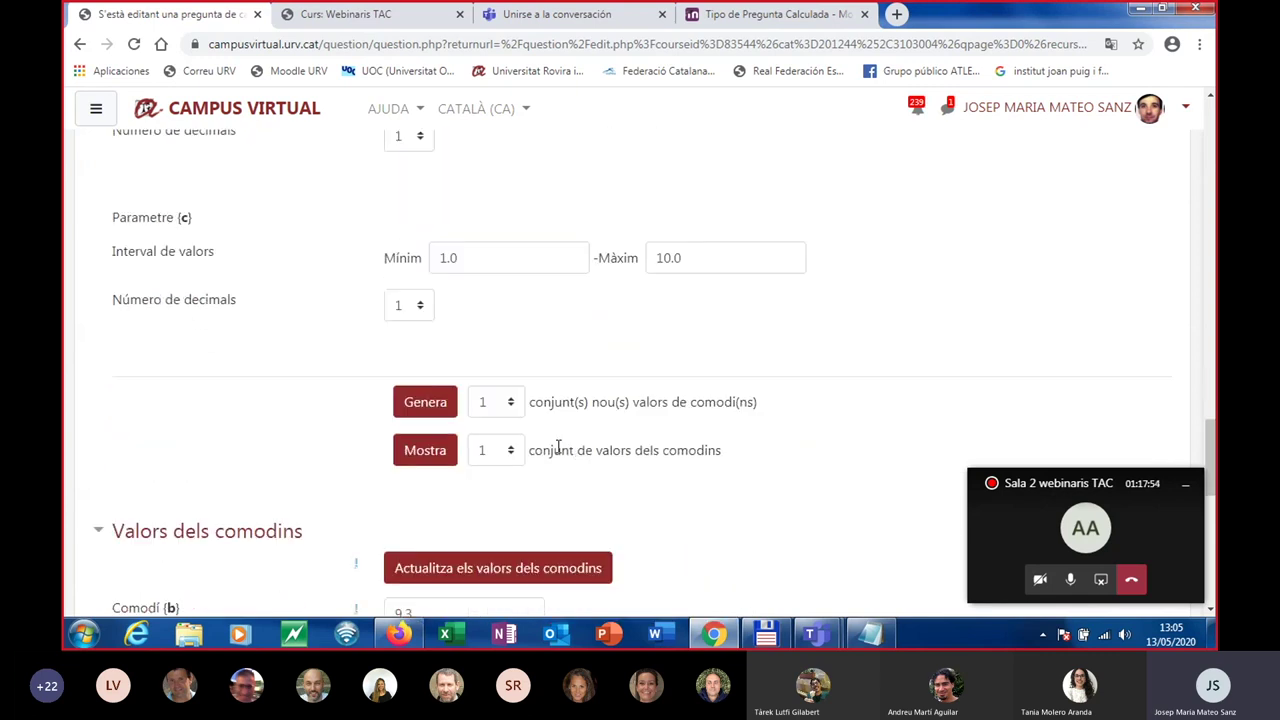
{"action": "left_click", "coordinate": [511, 404]}
{"action": "left_click", "coordinate": [488, 208]}
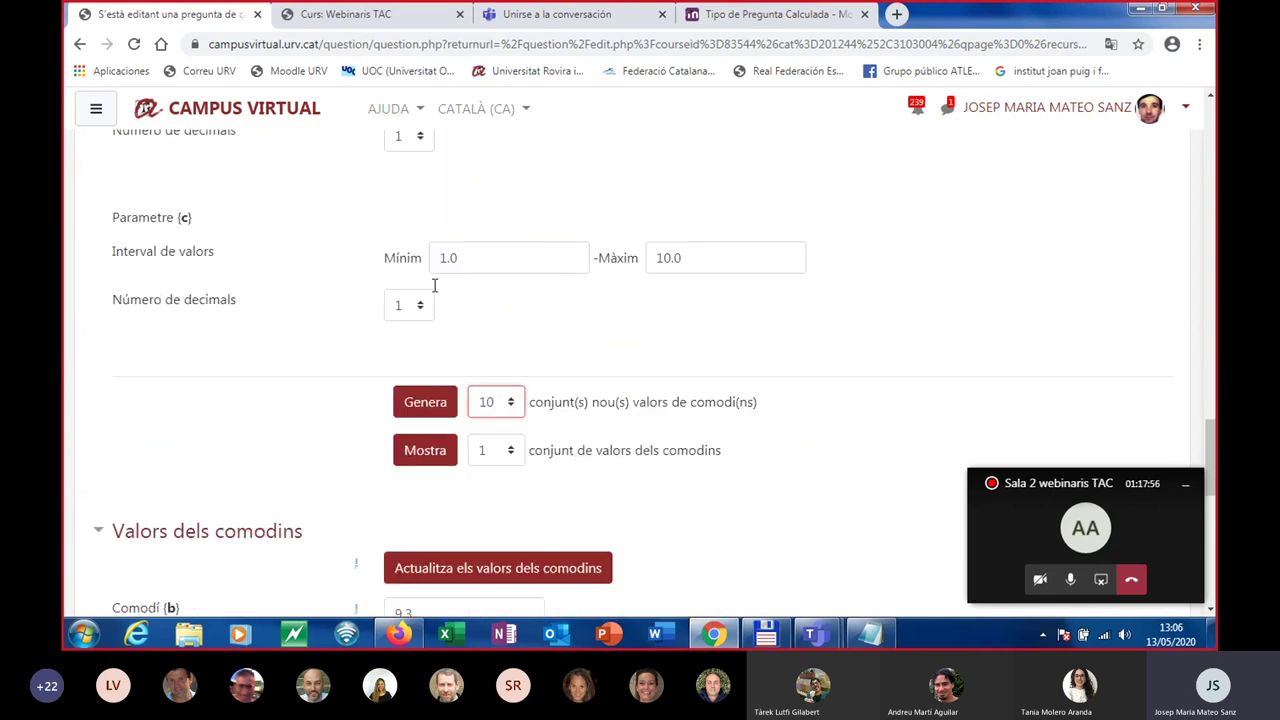
{"action": "left_click", "coordinate": [424, 404]}
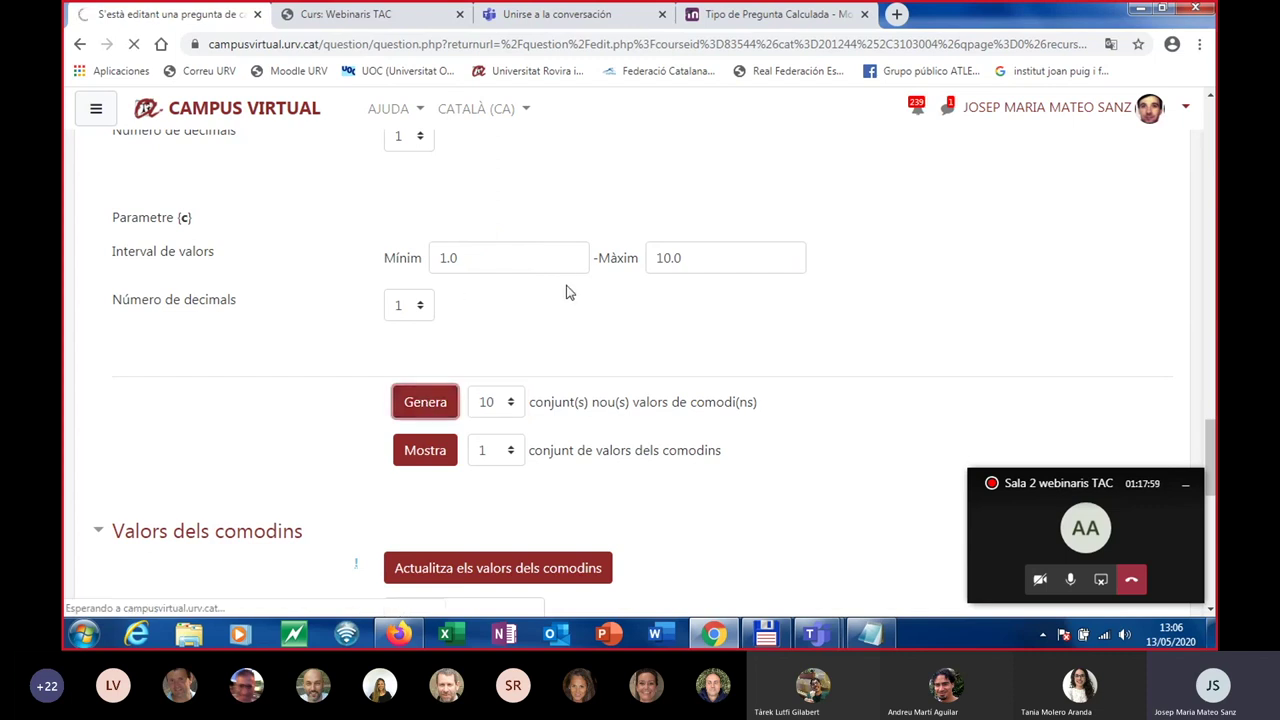
Display 10 sets of wildcard values in the question form.
{"action": "scroll", "coordinate": [545, 395], "scroll_direction": "down", "scroll_amount": 15}
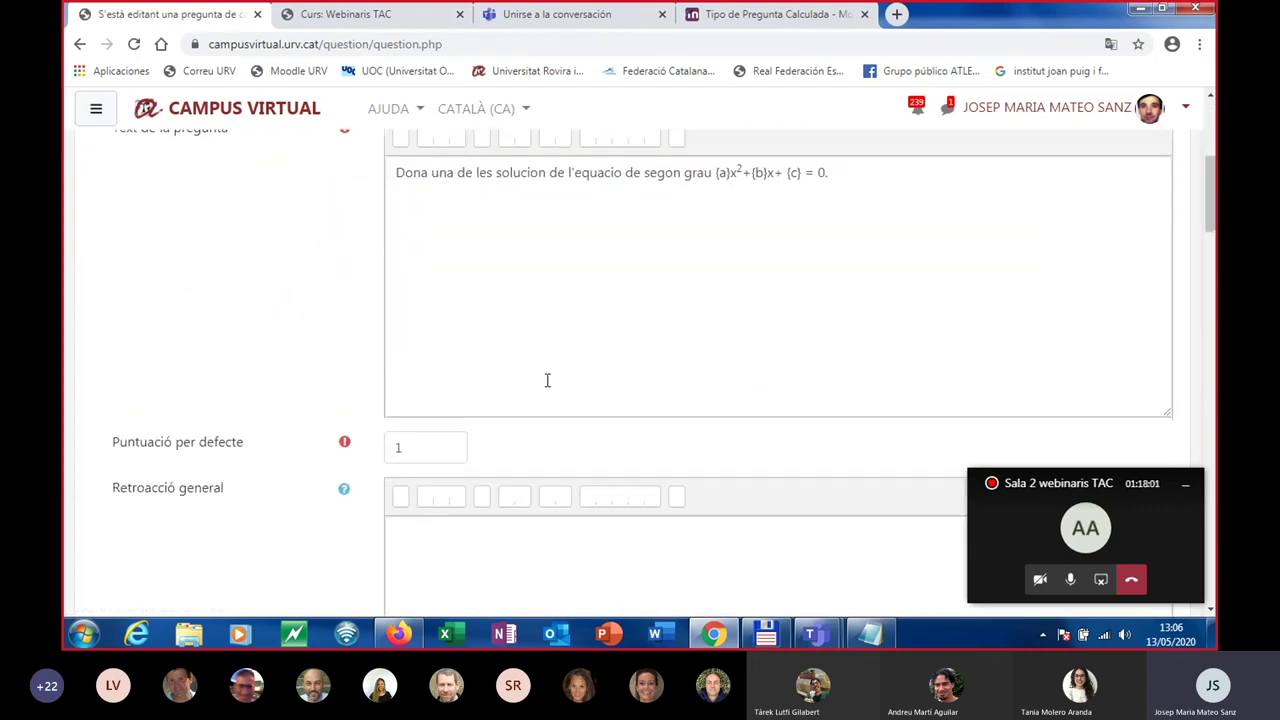
{"action": "scroll", "coordinate": [548, 397], "scroll_direction": "down", "scroll_amount": 5}
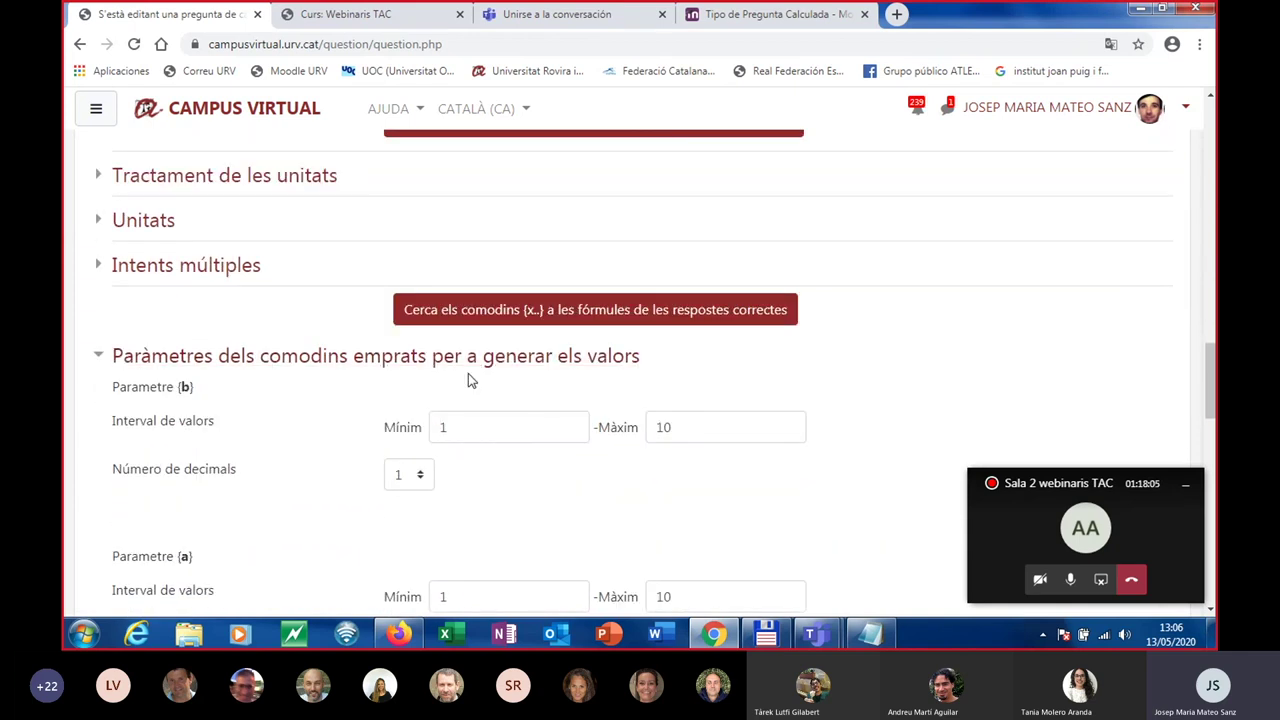
{"action": "scroll", "coordinate": [470, 383], "scroll_direction": "down", "scroll_amount": 3}
{"action": "scroll", "coordinate": [474, 387], "scroll_direction": "down", "scroll_amount": 3}
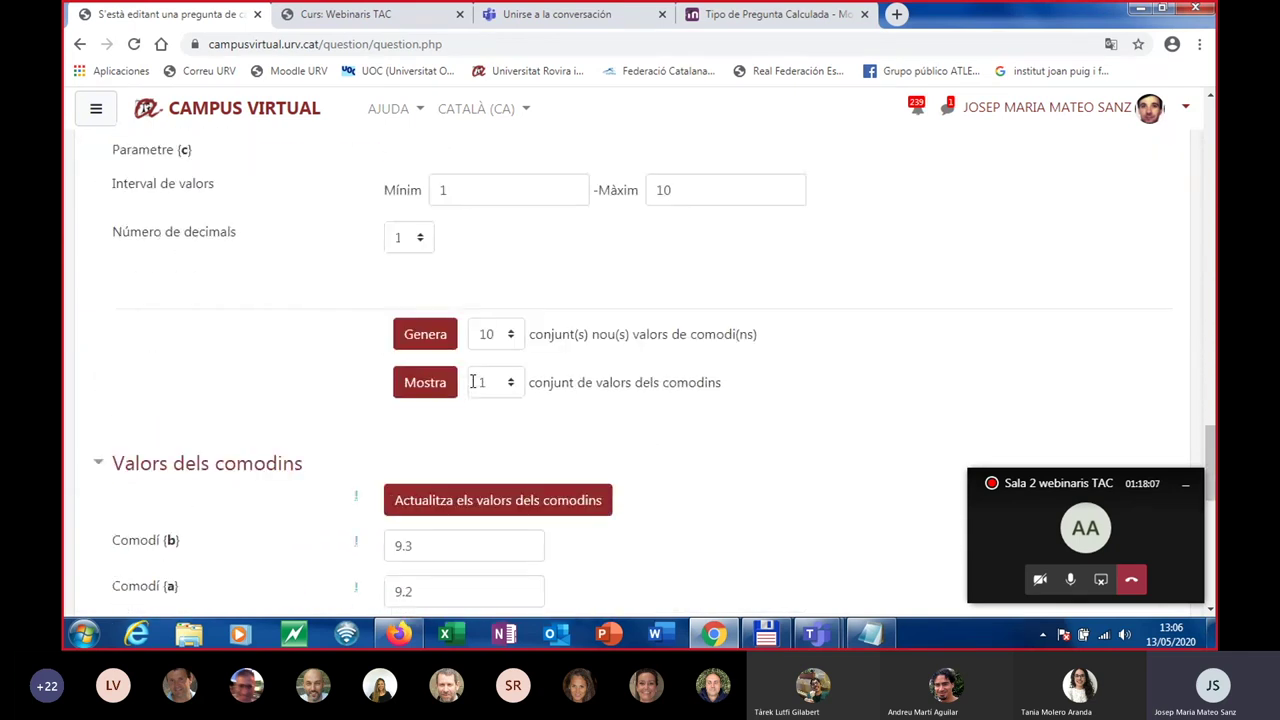
{"action": "left_click", "coordinate": [502, 367]}
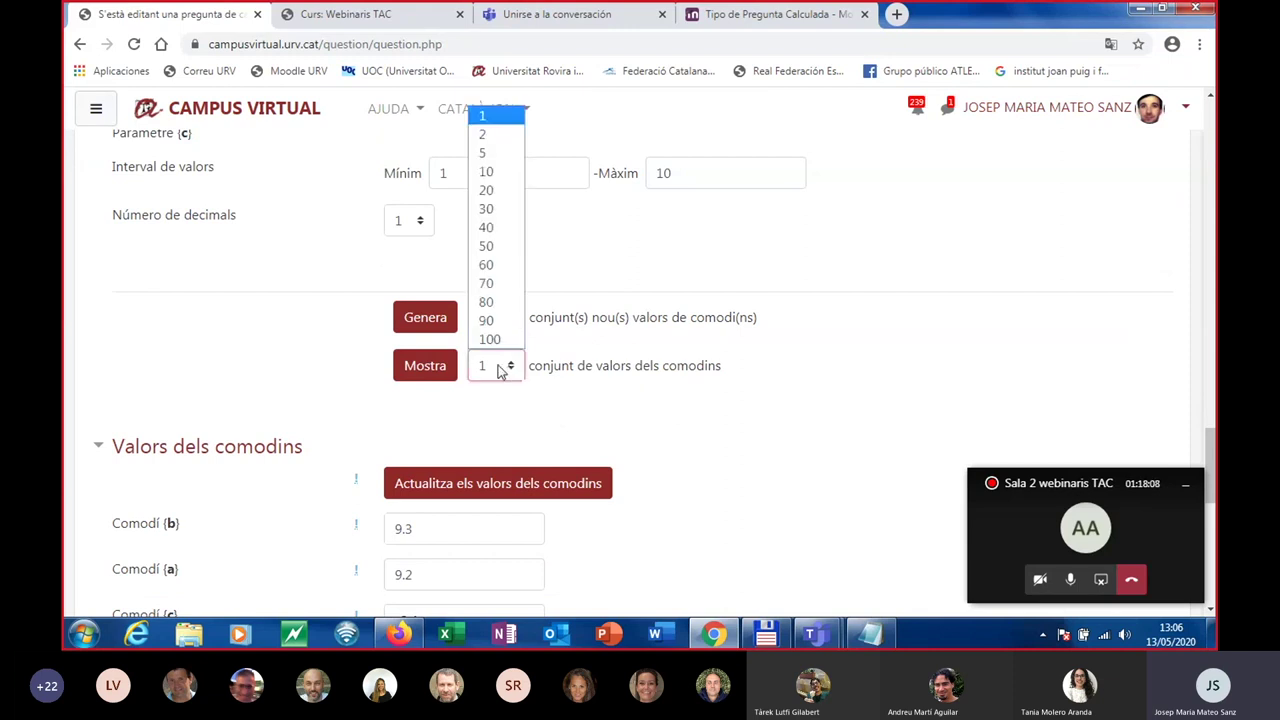
{"action": "left_click", "coordinate": [498, 171]}
{"action": "left_click", "coordinate": [424, 366]}
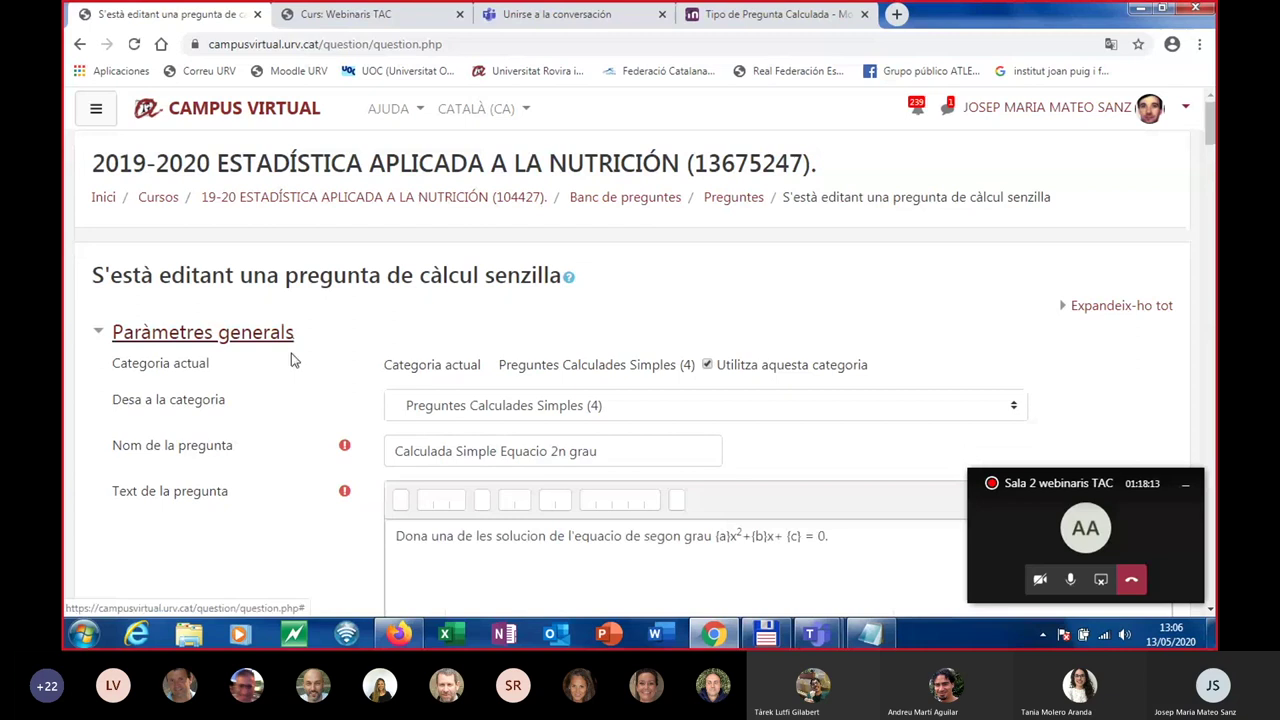
Update the wildcard values of the displayed sets.
{"action": "scroll", "coordinate": [292, 352], "scroll_direction": "down", "scroll_amount": 15}
{"action": "scroll", "coordinate": [308, 367], "scroll_direction": "down", "scroll_amount": 5}
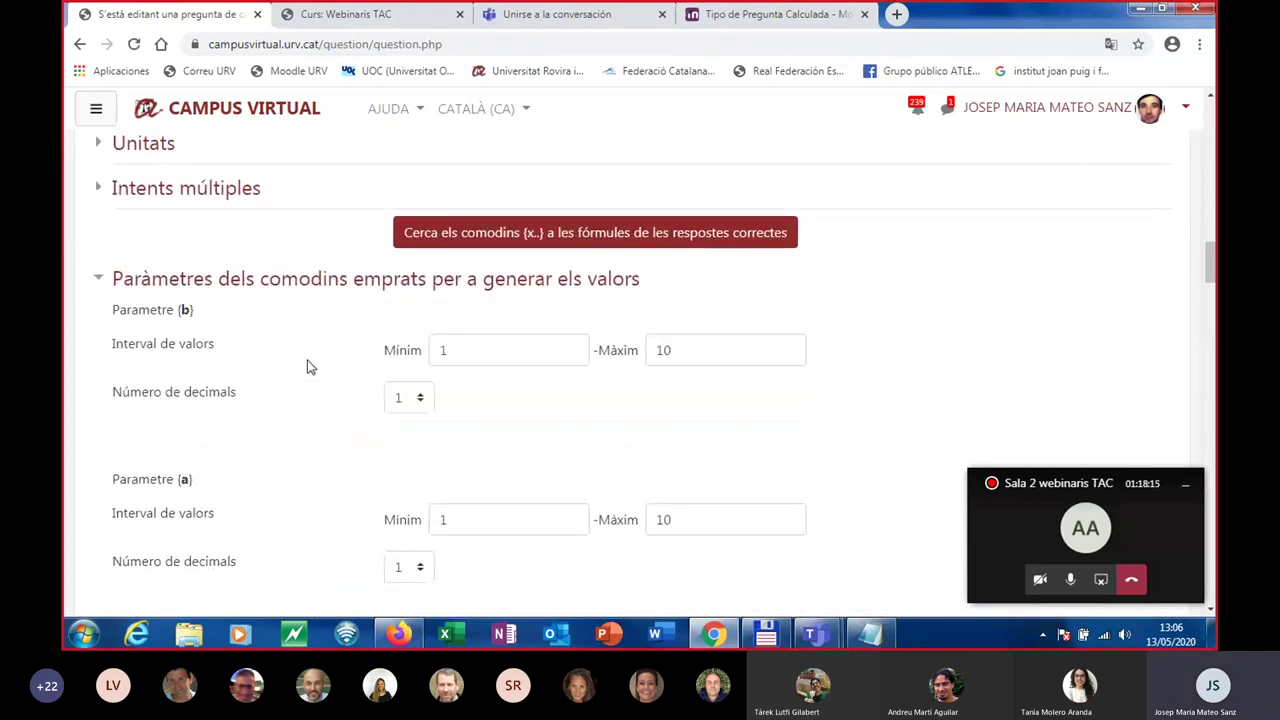
{"action": "scroll", "coordinate": [308, 367], "scroll_direction": "down", "scroll_amount": 3}
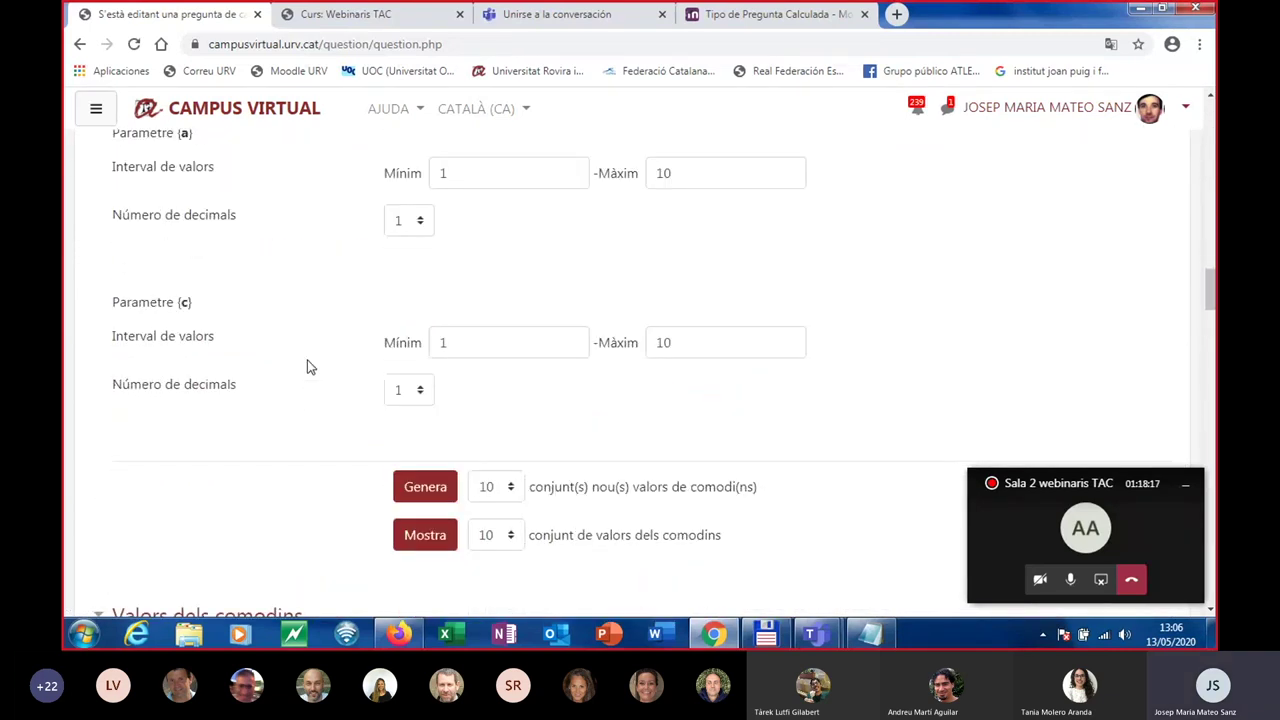
{"action": "scroll", "coordinate": [308, 367], "scroll_direction": "down", "scroll_amount": 3}
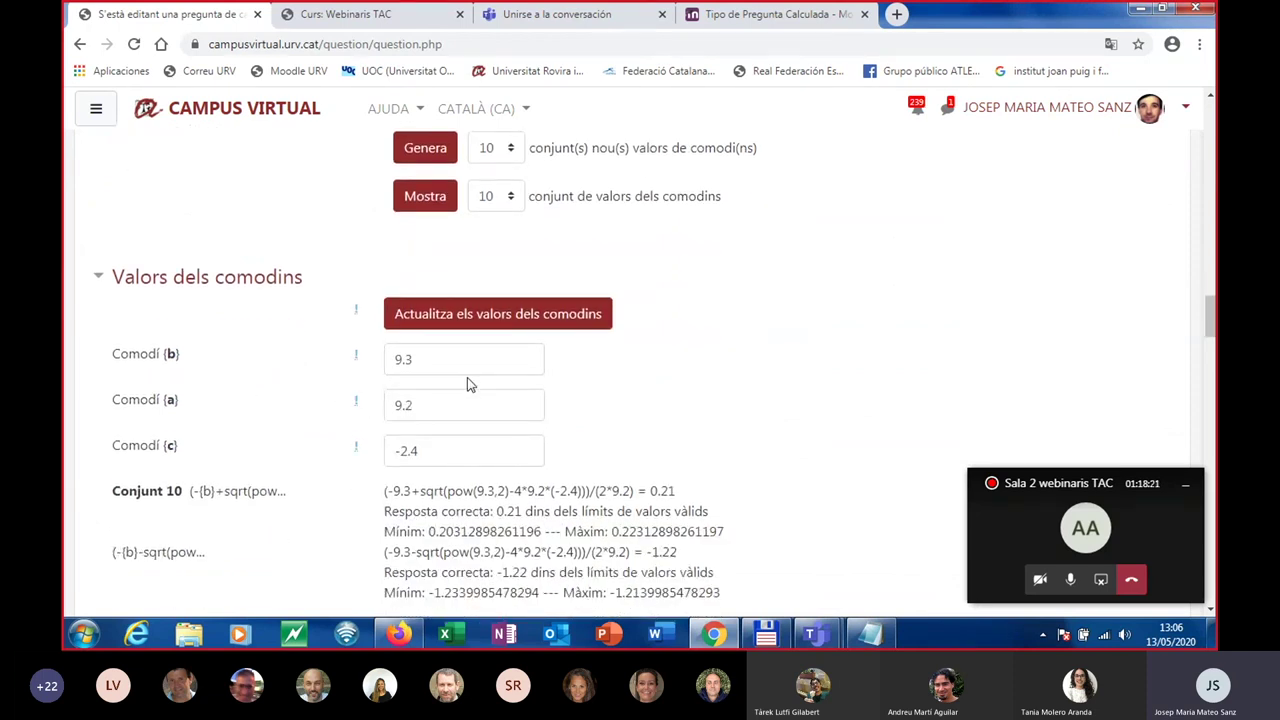
{"action": "left_click", "coordinate": [492, 325]}
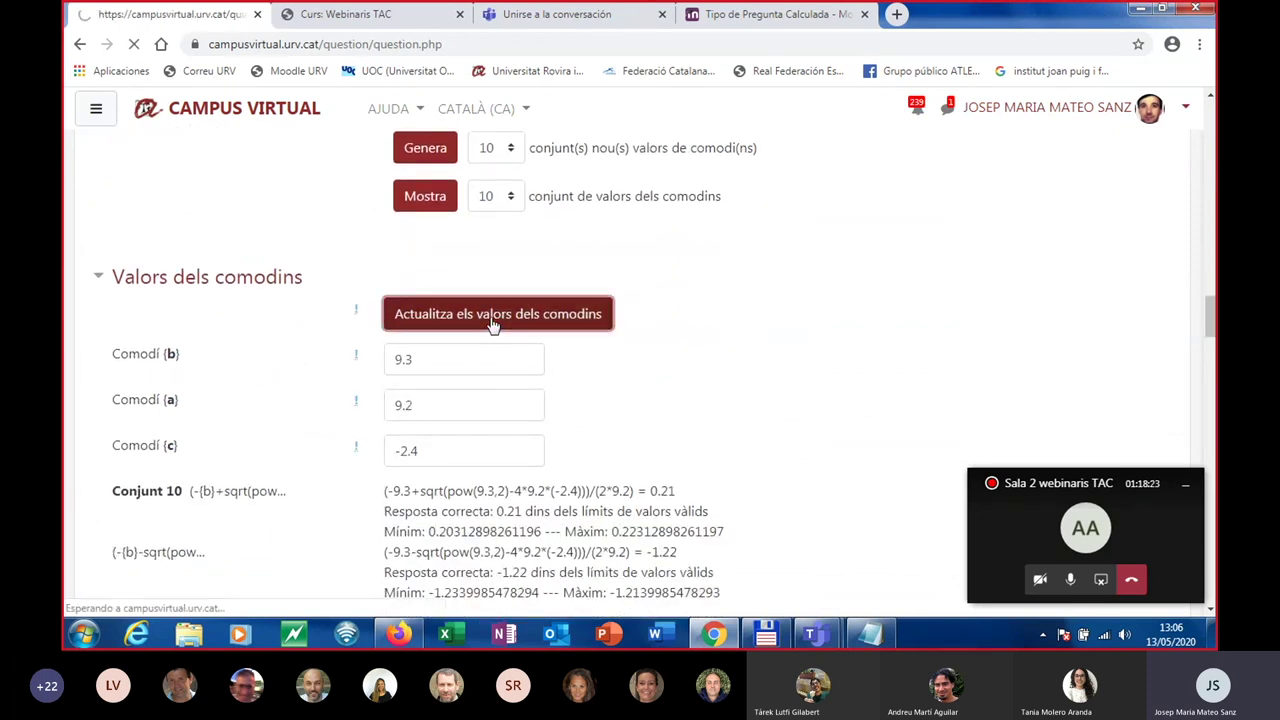
Examine the {b}, {a} and {c} values and the calculated solutions in the listed wildcard sets.
{"action": "scroll", "coordinate": [457, 320], "scroll_direction": "down", "scroll_amount": 3}
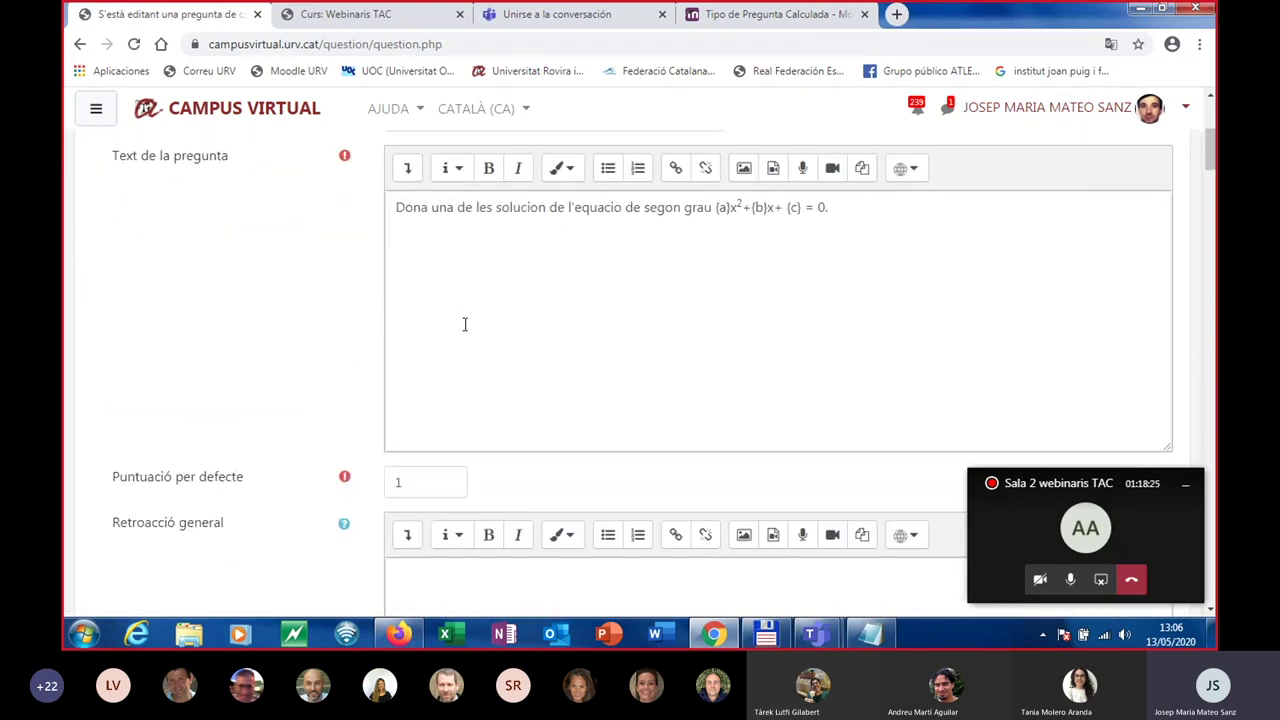
{"action": "scroll", "coordinate": [464, 324], "scroll_direction": "down", "scroll_amount": 15}
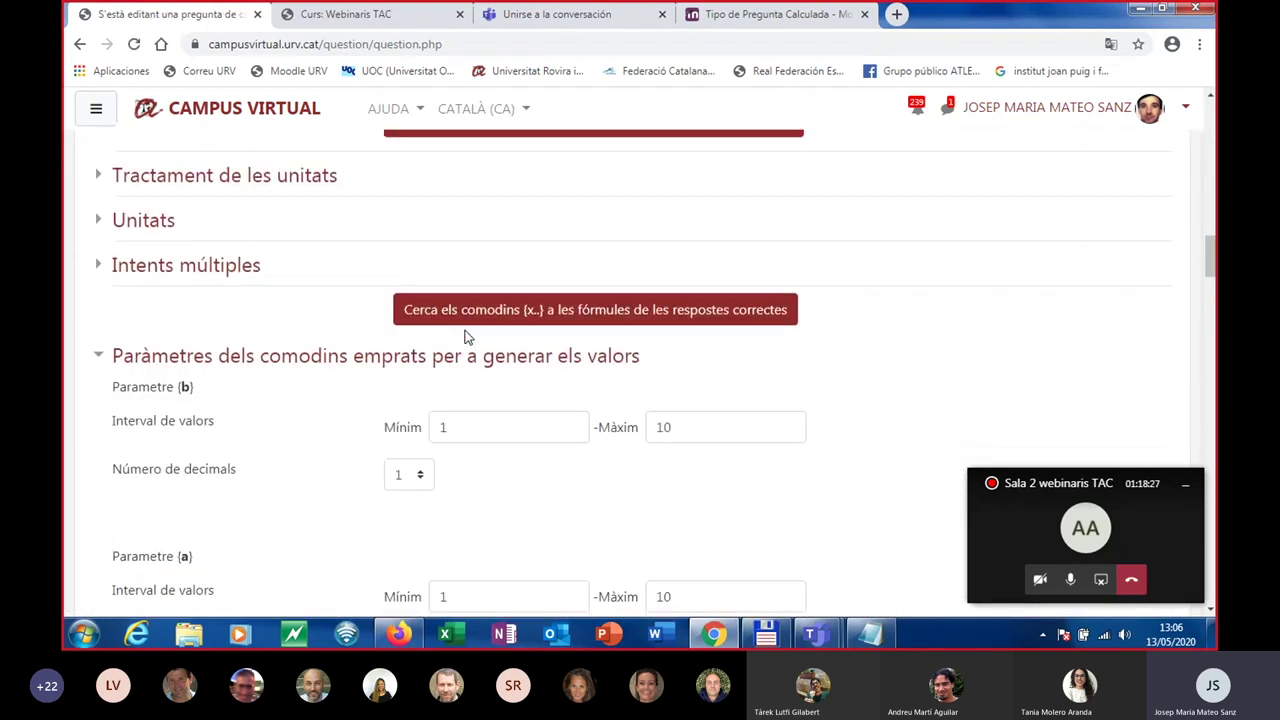
{"action": "scroll", "coordinate": [465, 337], "scroll_direction": "down", "scroll_amount": 8}
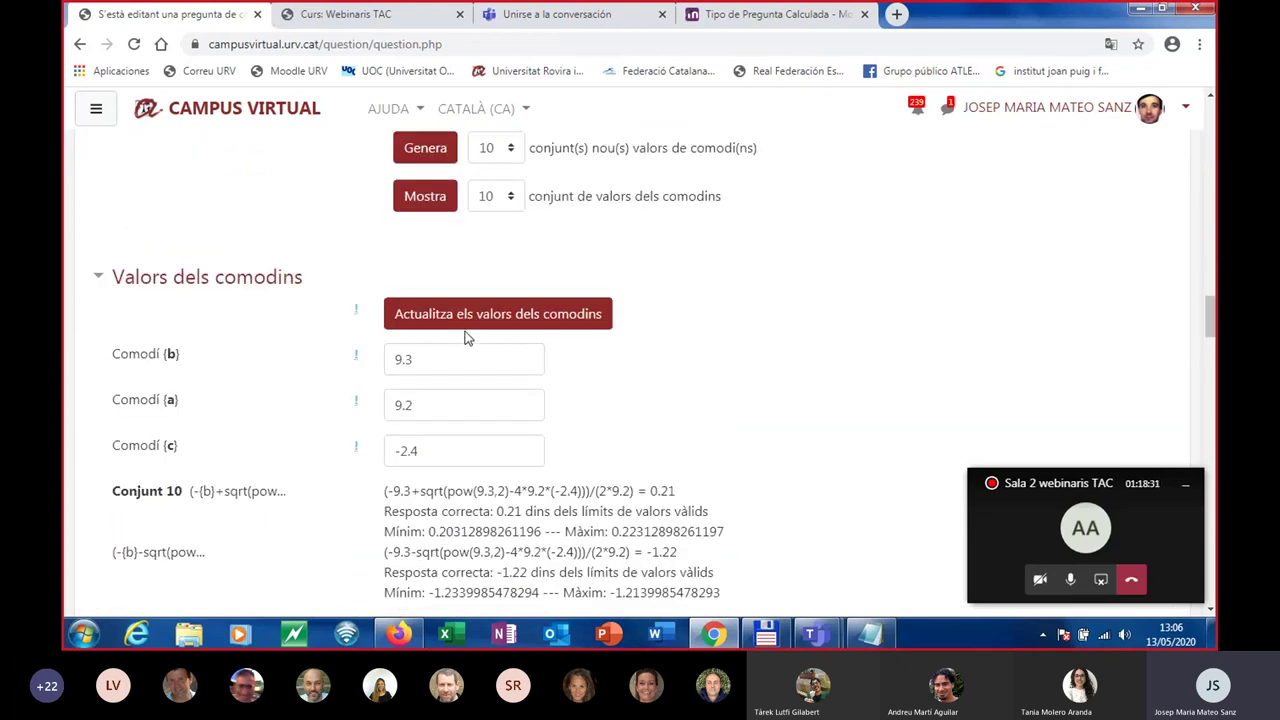
{"action": "scroll", "coordinate": [312, 357], "scroll_direction": "down", "scroll_amount": 4}
{"action": "scroll", "coordinate": [312, 357], "scroll_direction": "down", "scroll_amount": 2}
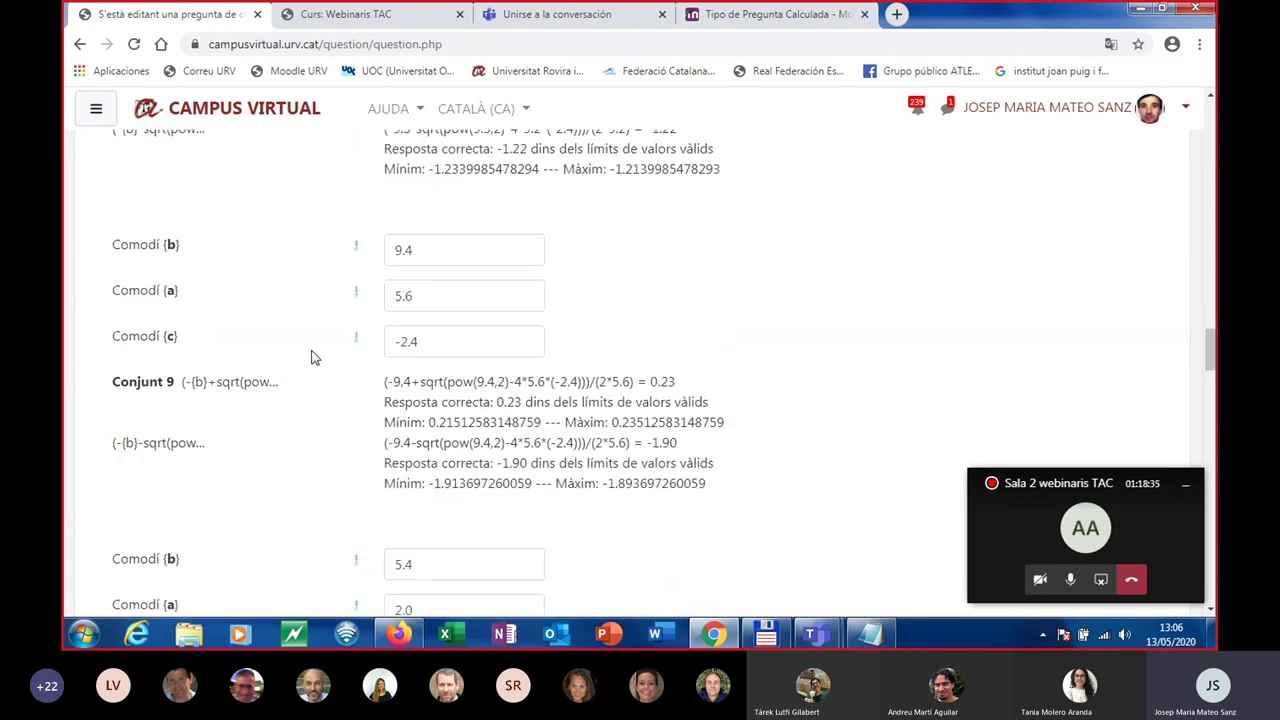
Generate another 10 new sets of wildcard values for the quadratic equation question.
{"action": "scroll", "coordinate": [312, 357], "scroll_direction": "down", "scroll_amount": 2}
{"action": "scroll", "coordinate": [312, 357], "scroll_direction": "up", "scroll_amount": 8}
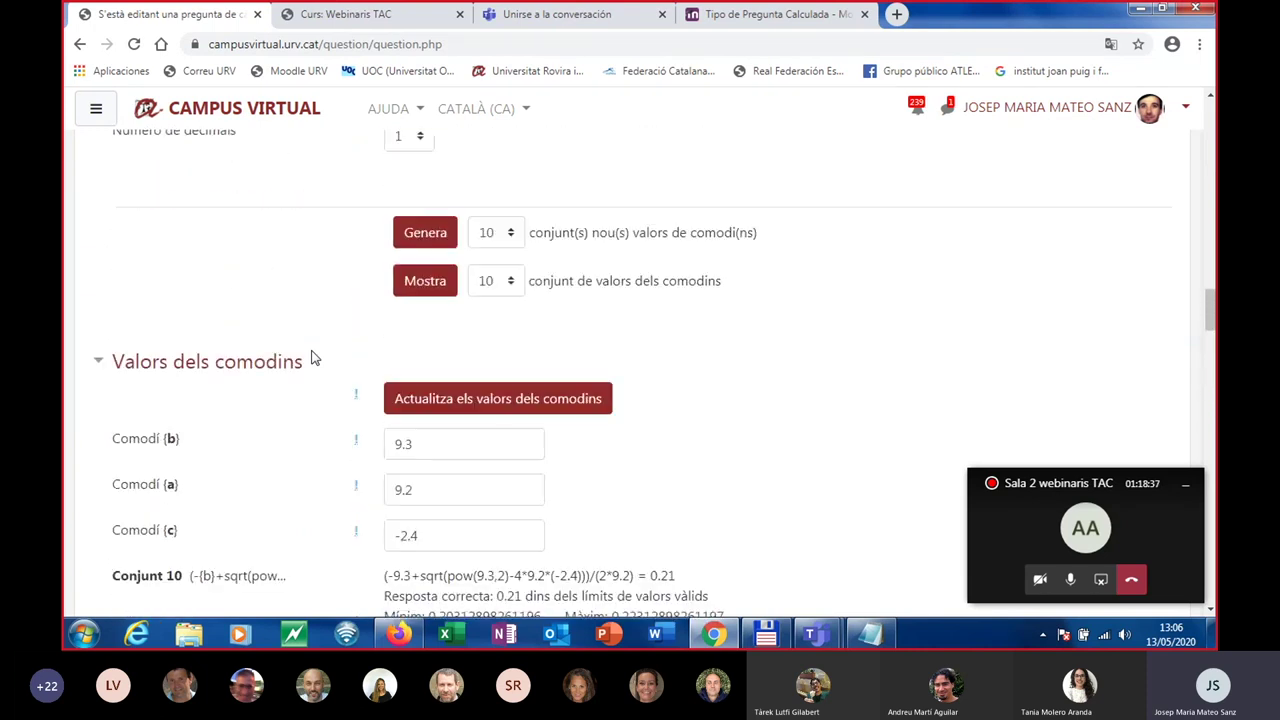
{"action": "left_click", "coordinate": [436, 320]}
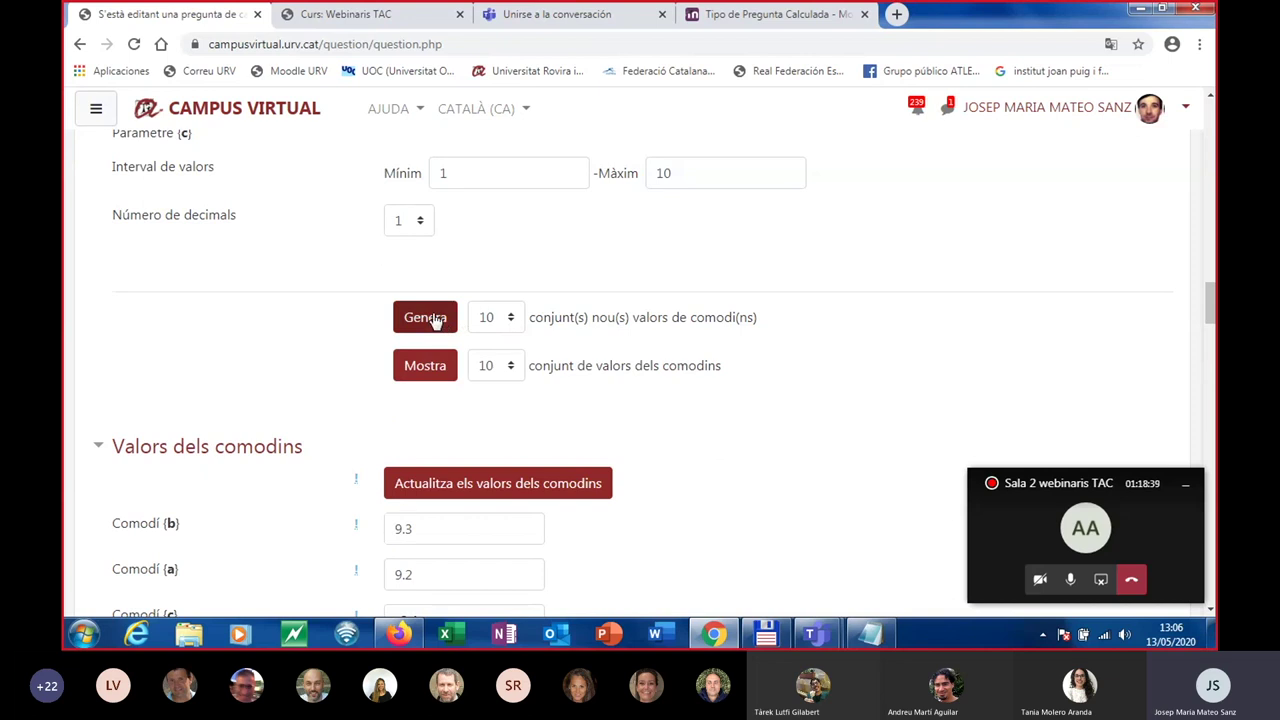
{"action": "left_click", "coordinate": [436, 320]}
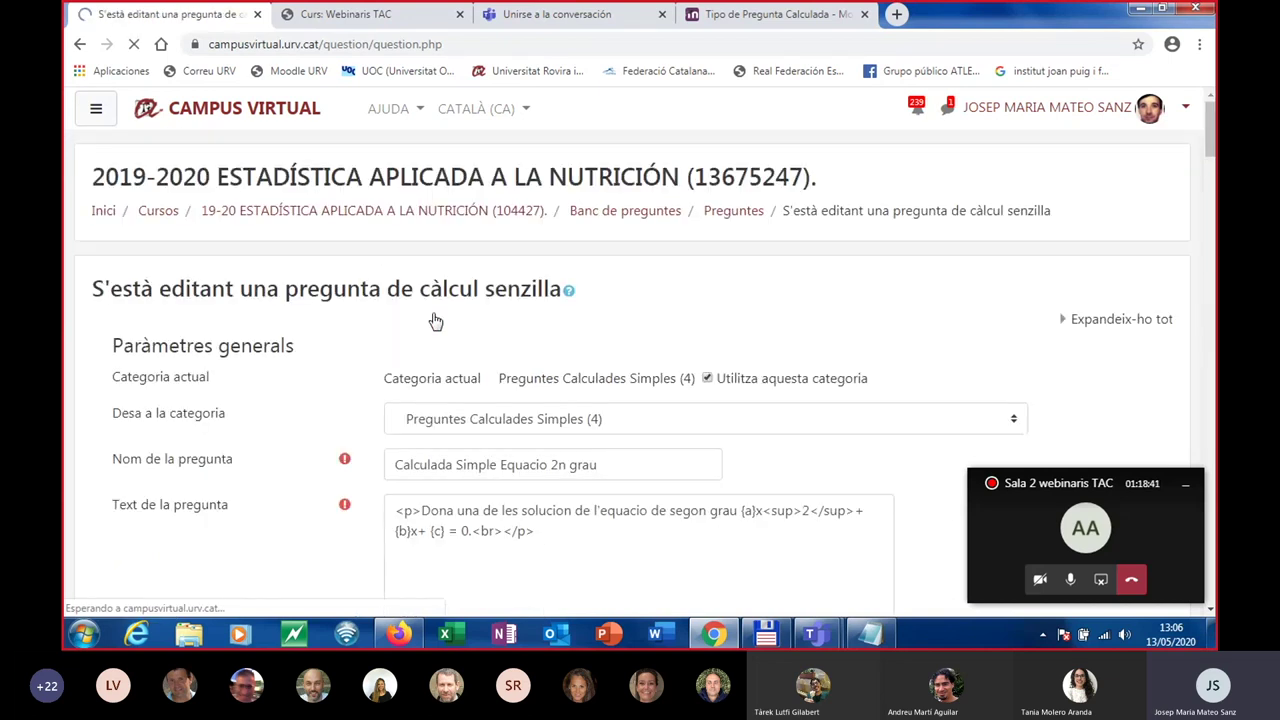
{"action": "scroll", "coordinate": [465, 330], "scroll_direction": "down", "scroll_amount": 3}
{"action": "scroll", "coordinate": [470, 332], "scroll_direction": "down", "scroll_amount": 10}
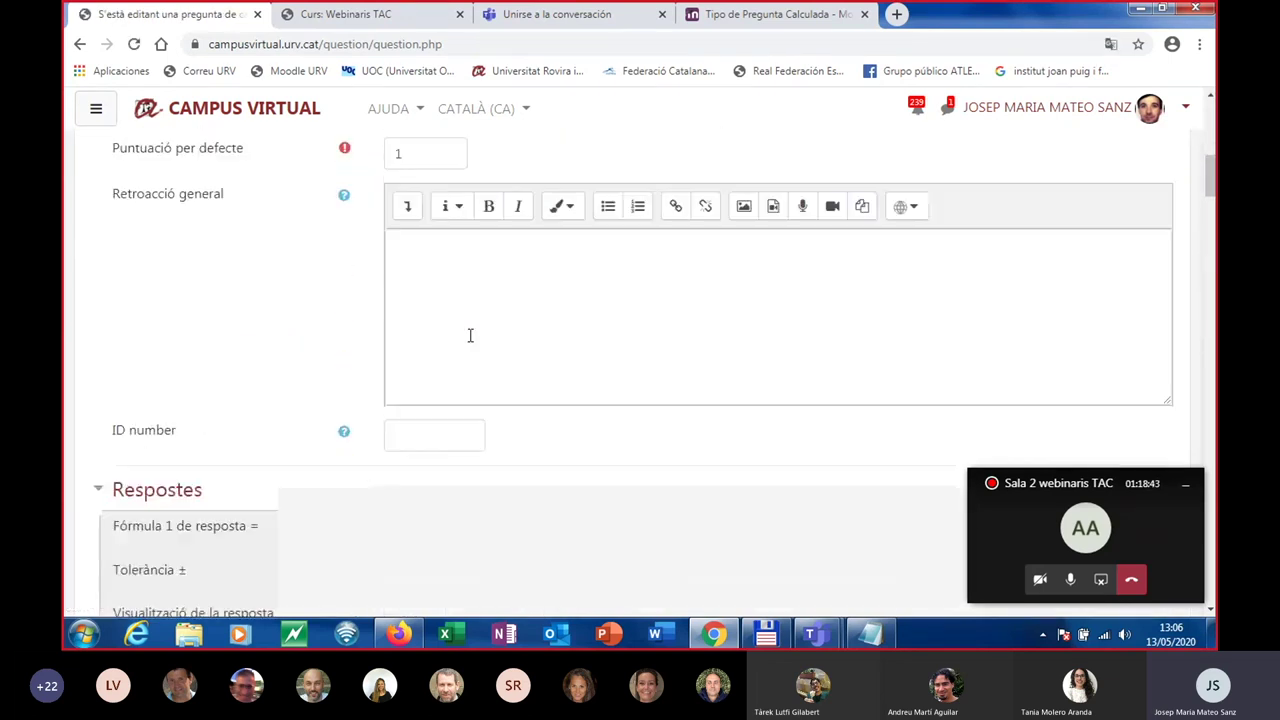
{"action": "scroll", "coordinate": [473, 340], "scroll_direction": "down", "scroll_amount": 10}
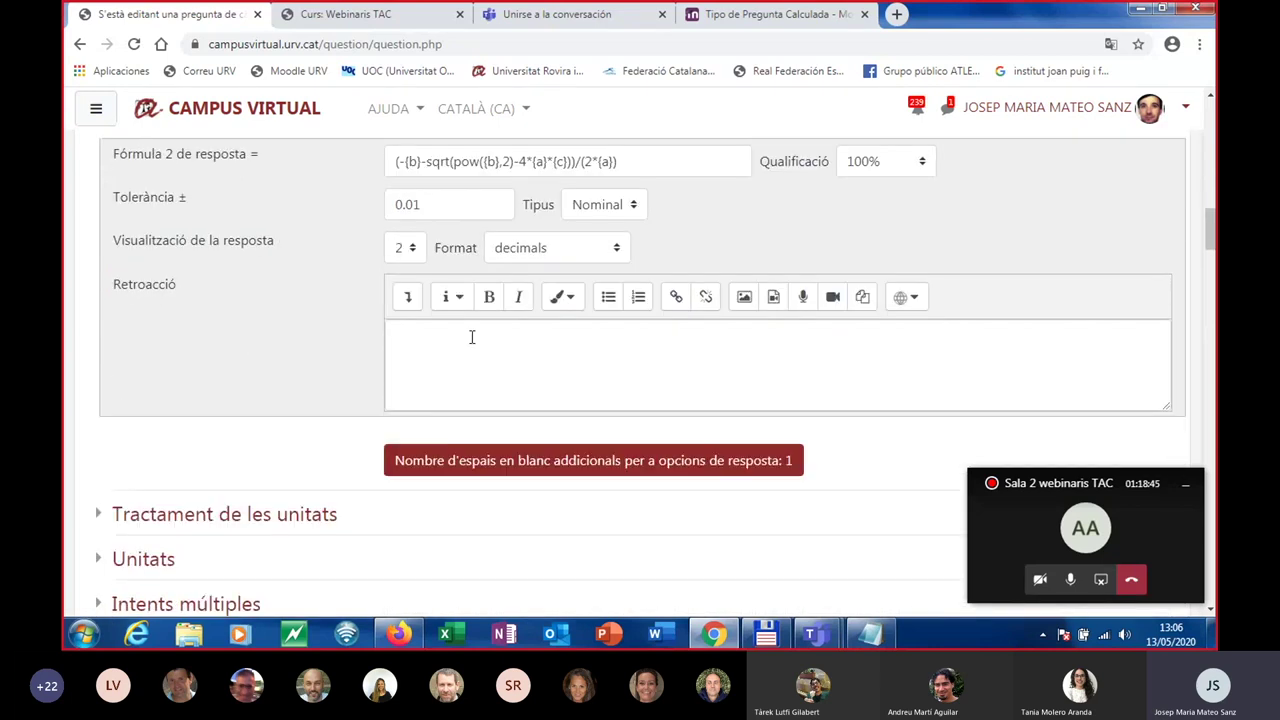
{"action": "scroll", "coordinate": [473, 340], "scroll_direction": "down", "scroll_amount": 8}
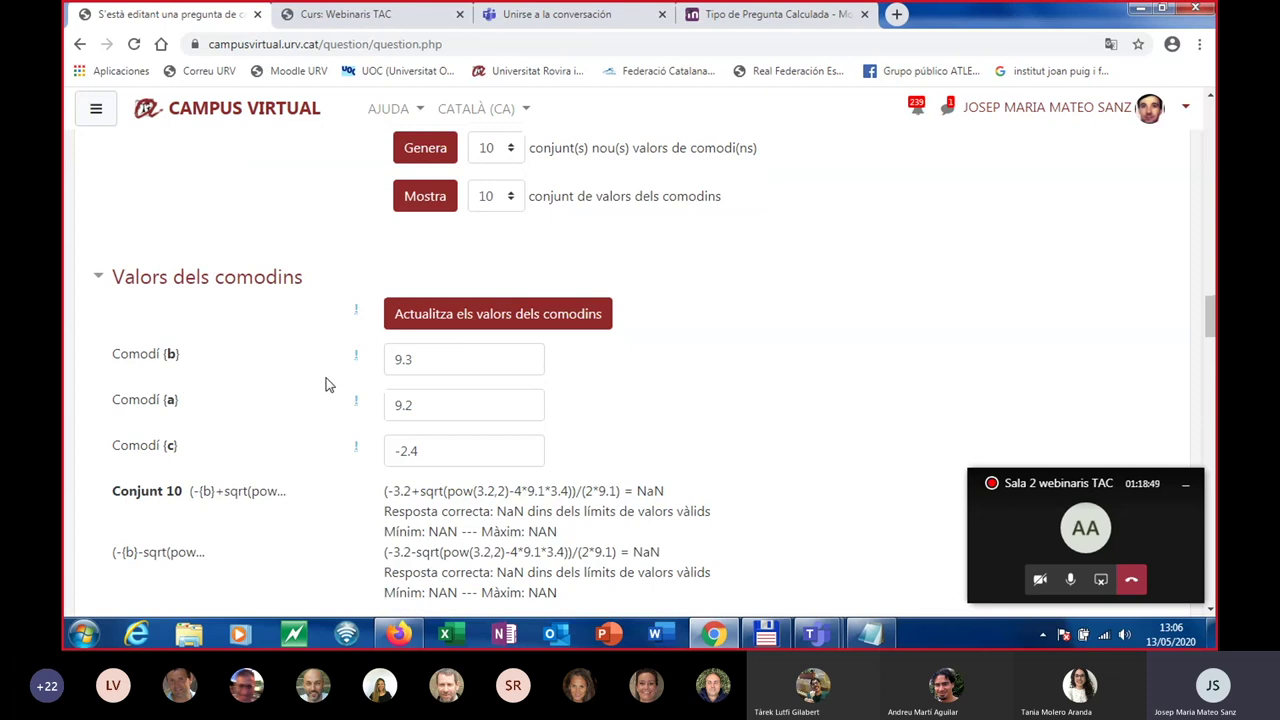
Generate 1 new set of wildcard values for the quadratic equation question.
{"action": "left_click", "coordinate": [513, 198]}
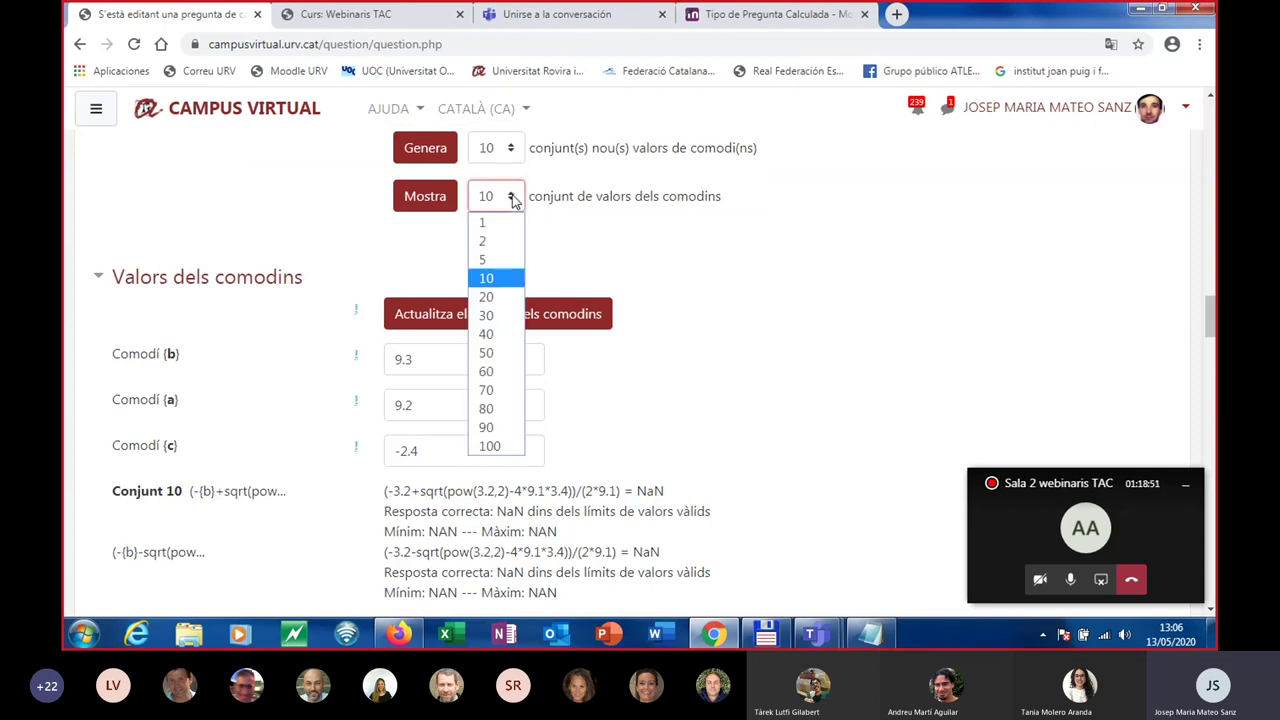
{"action": "left_click", "coordinate": [513, 148]}
{"action": "left_click", "coordinate": [486, 174]}
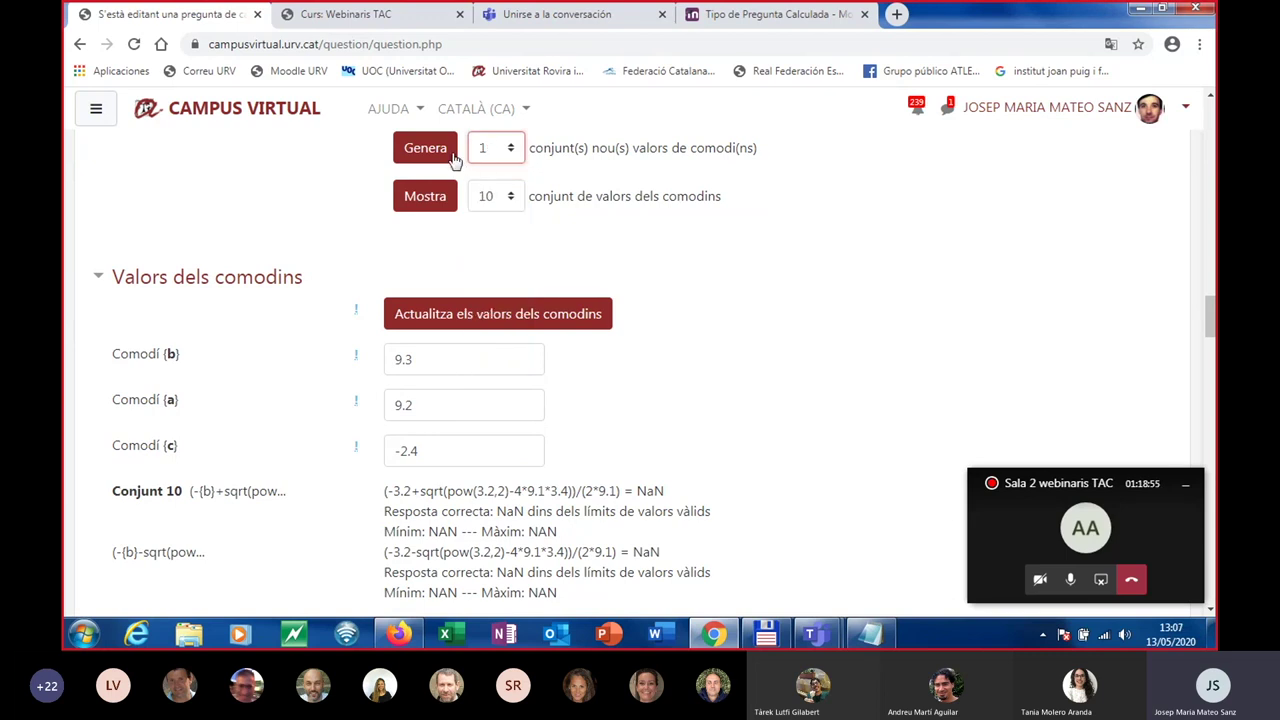
{"action": "left_click", "coordinate": [428, 150]}
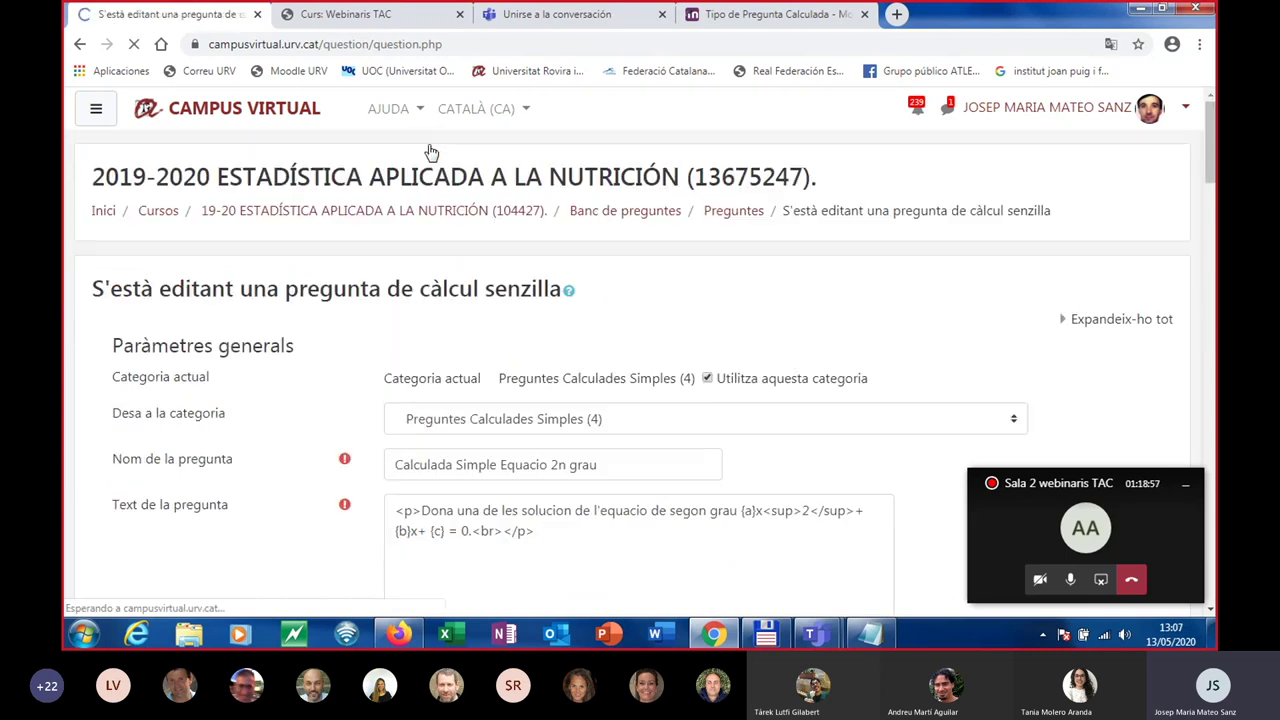
{"action": "scroll", "coordinate": [418, 255], "scroll_direction": "down", "scroll_amount": 10}
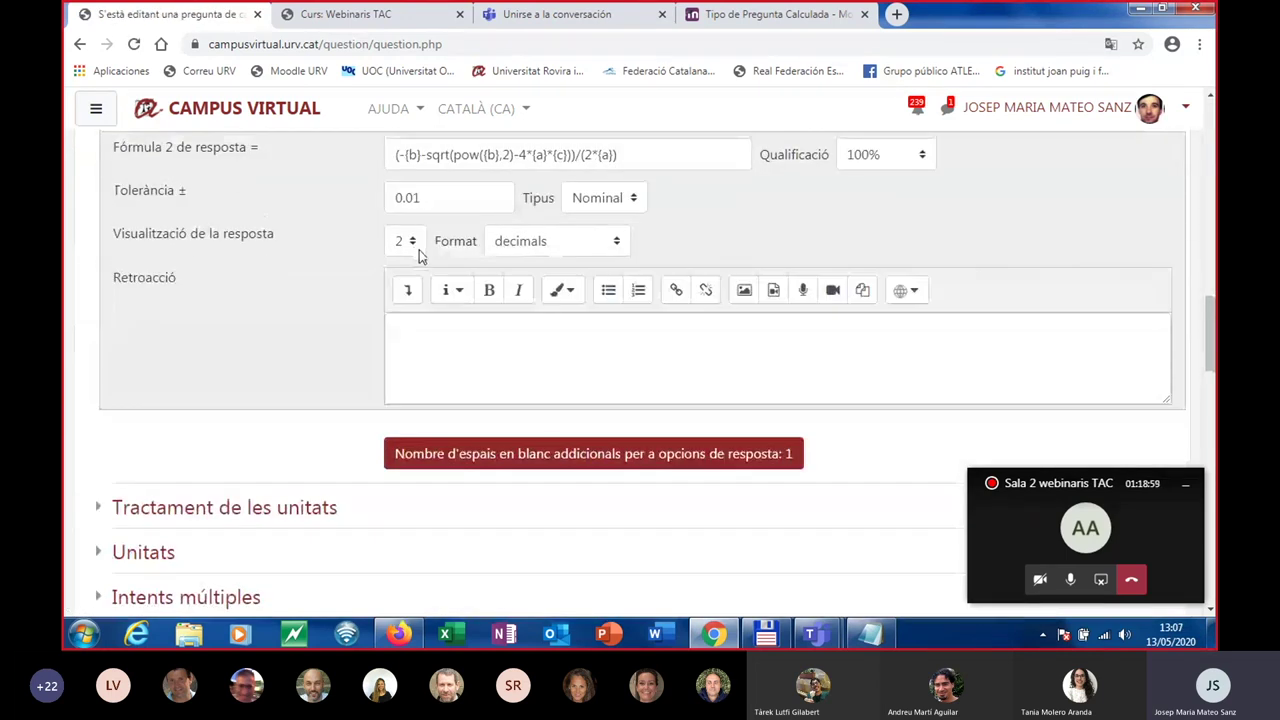
{"action": "scroll", "coordinate": [420, 257], "scroll_direction": "down", "scroll_amount": 4}
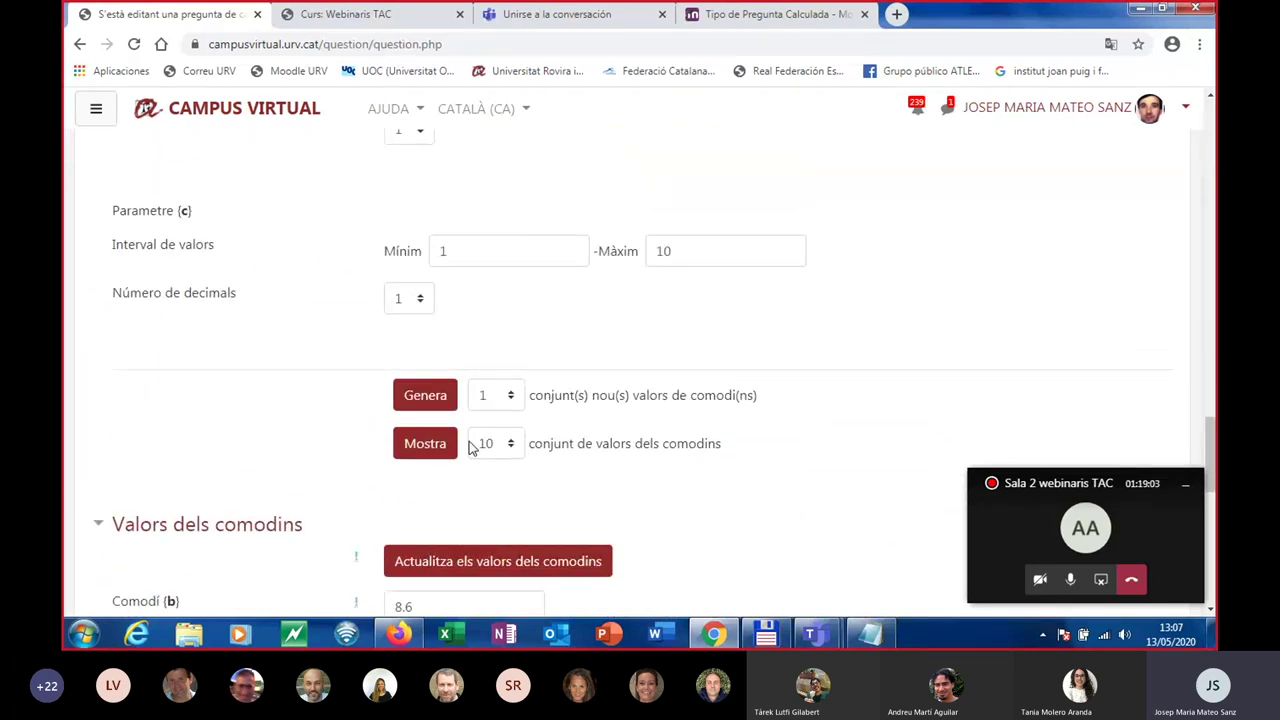
{"action": "scroll", "coordinate": [241, 340], "scroll_direction": "down", "scroll_amount": 2}
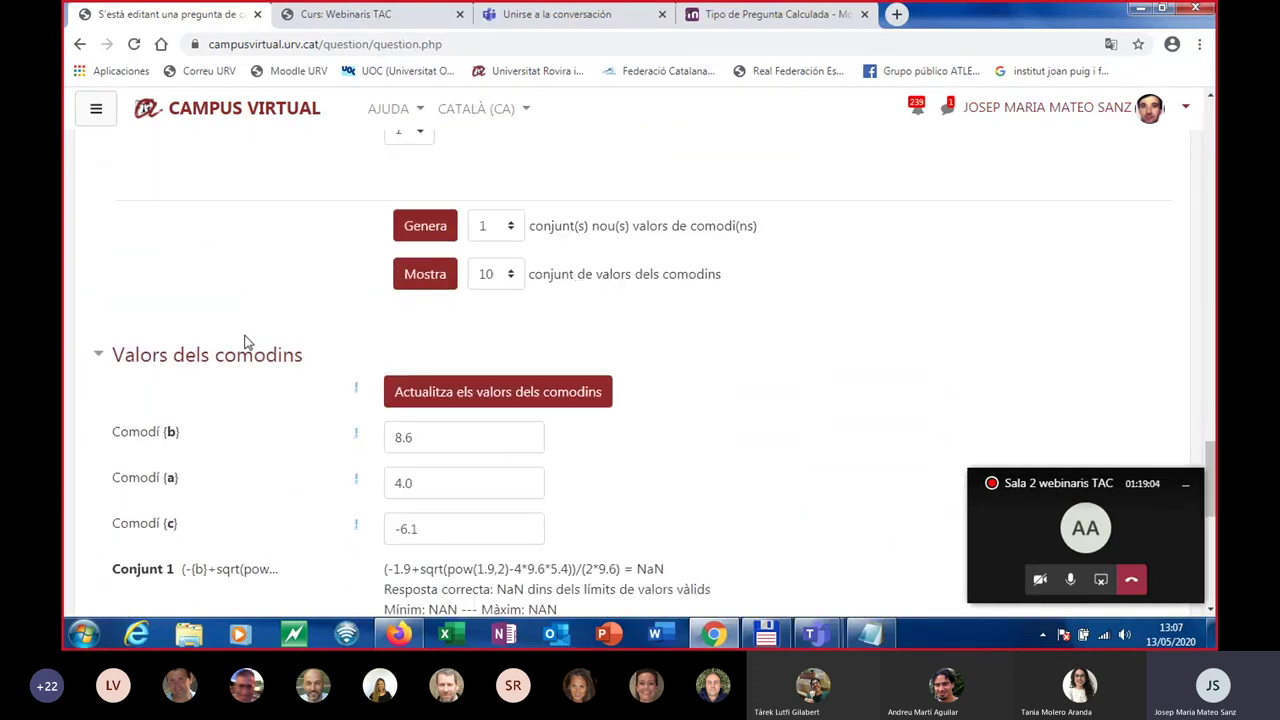
Display the wildcard value sets with the display amount at 10, bringing the set's {b}, {a} and {c} values and solutions into view.
{"action": "left_click", "coordinate": [436, 284]}
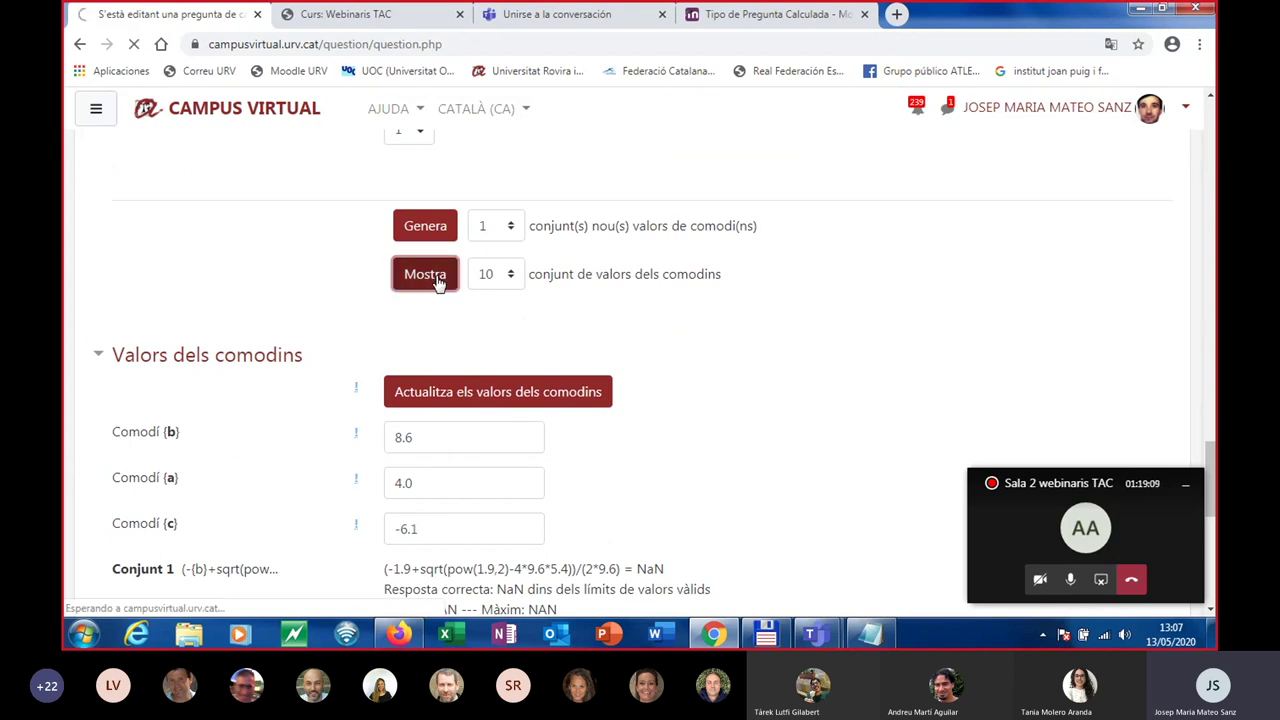
{"action": "scroll", "coordinate": [337, 303], "scroll_direction": "down", "scroll_amount": 15}
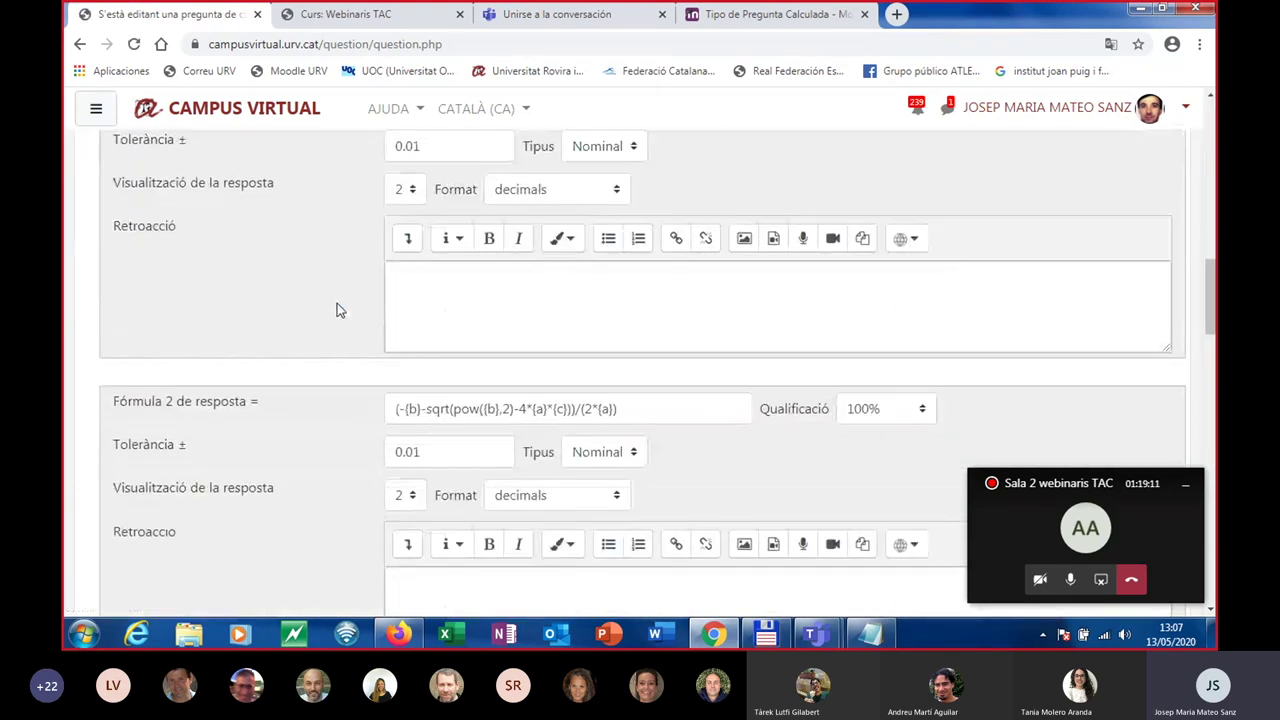
{"action": "scroll", "coordinate": [337, 310], "scroll_direction": "down", "scroll_amount": 5}
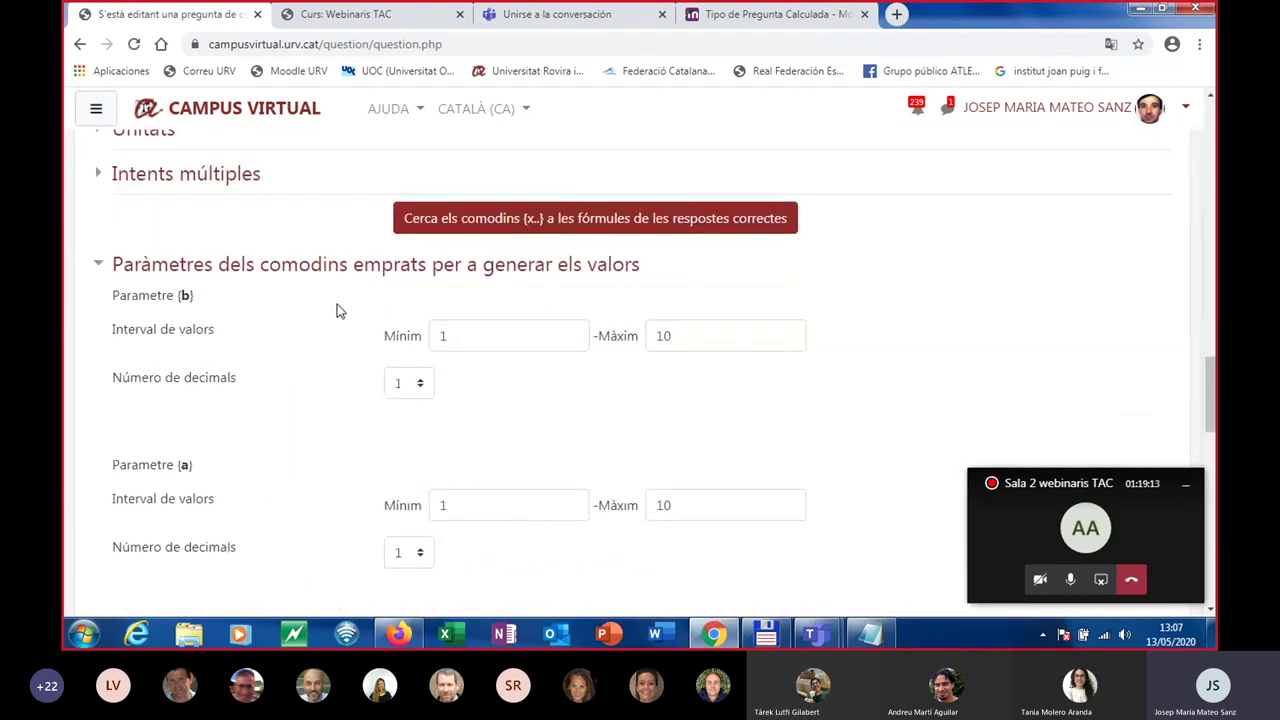
{"action": "scroll", "coordinate": [337, 311], "scroll_direction": "down", "scroll_amount": 5}
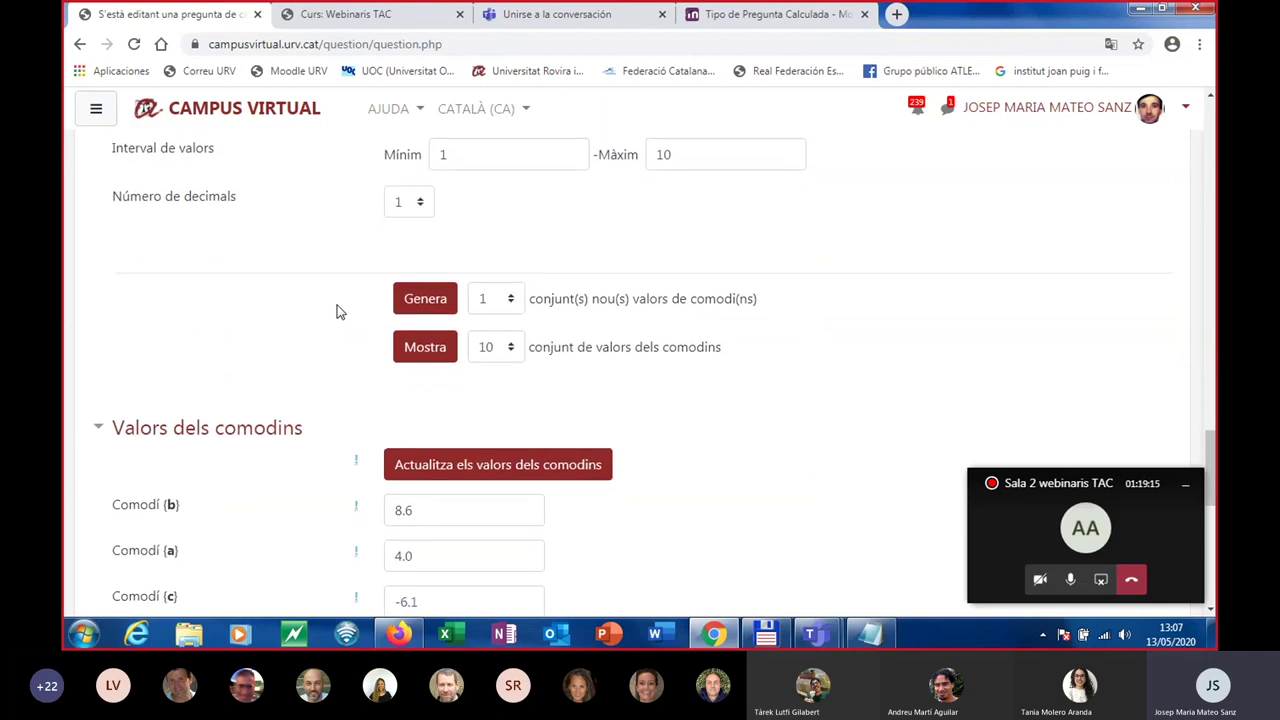
{"action": "scroll", "coordinate": [337, 308], "scroll_direction": "down", "scroll_amount": 3}
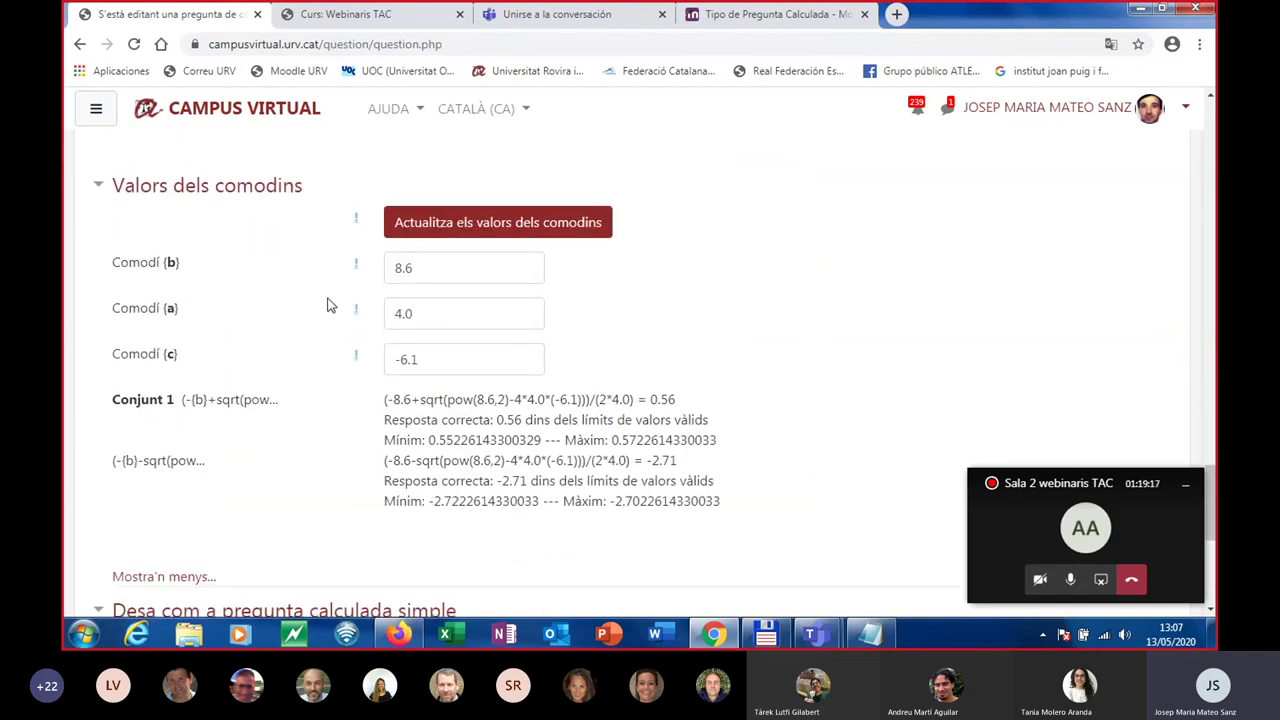
Compare the wildcard values and calculated solutions of set 1 with the value intervals of parameters {b}, {a} and {c}.
{"action": "scroll", "coordinate": [330, 307], "scroll_direction": "down", "scroll_amount": 2}
{"action": "scroll", "coordinate": [333, 309], "scroll_direction": "up", "scroll_amount": 2}
{"action": "scroll", "coordinate": [594, 294], "scroll_direction": "up", "scroll_amount": 3}
{"action": "scroll", "coordinate": [487, 403], "scroll_direction": "down", "scroll_amount": 3}
{"action": "scroll", "coordinate": [635, 298], "scroll_direction": "up", "scroll_amount": 5}
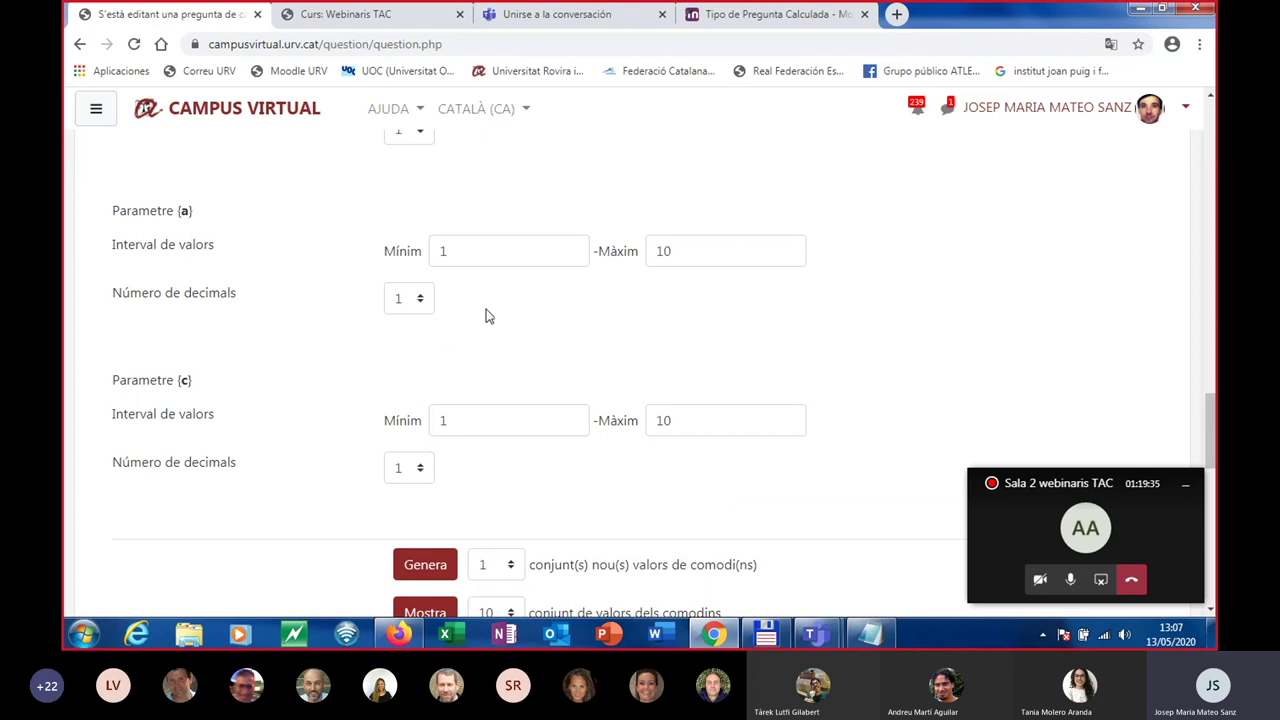
{"action": "scroll", "coordinate": [487, 305], "scroll_direction": "up", "scroll_amount": 2}
{"action": "scroll", "coordinate": [508, 374], "scroll_direction": "down", "scroll_amount": 2}
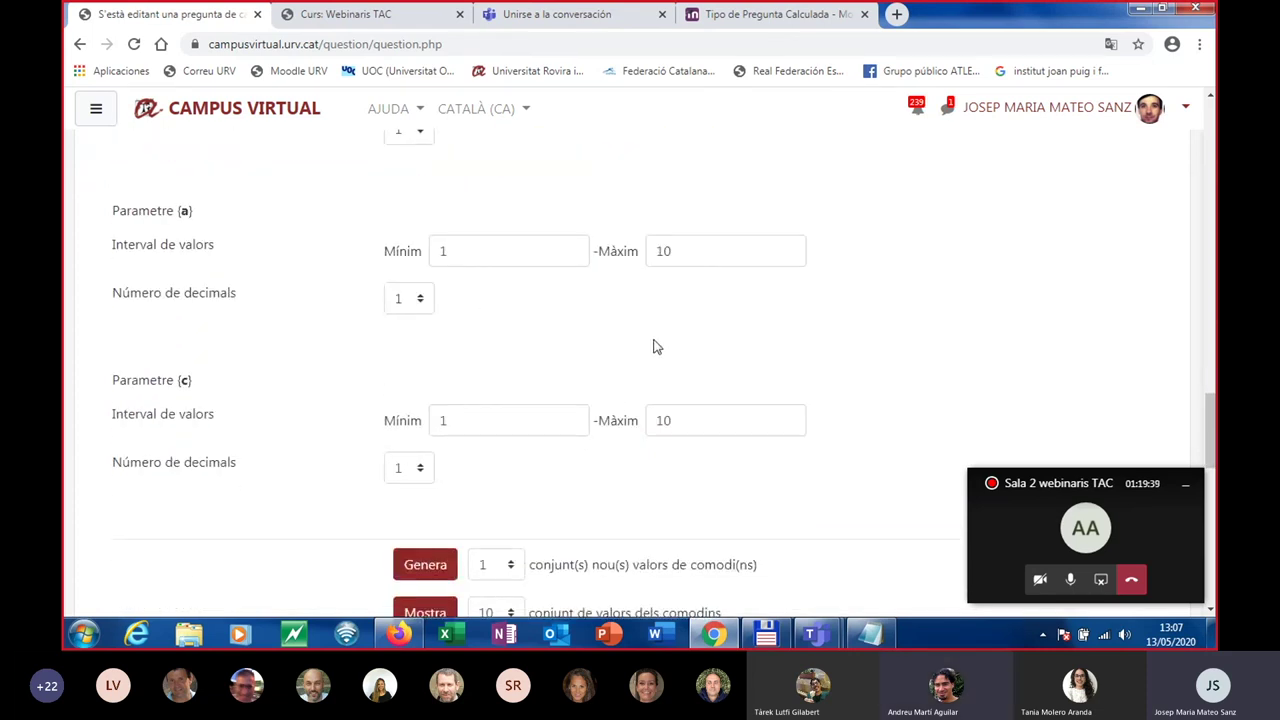
{"action": "scroll", "coordinate": [432, 388], "scroll_direction": "down", "scroll_amount": 2}
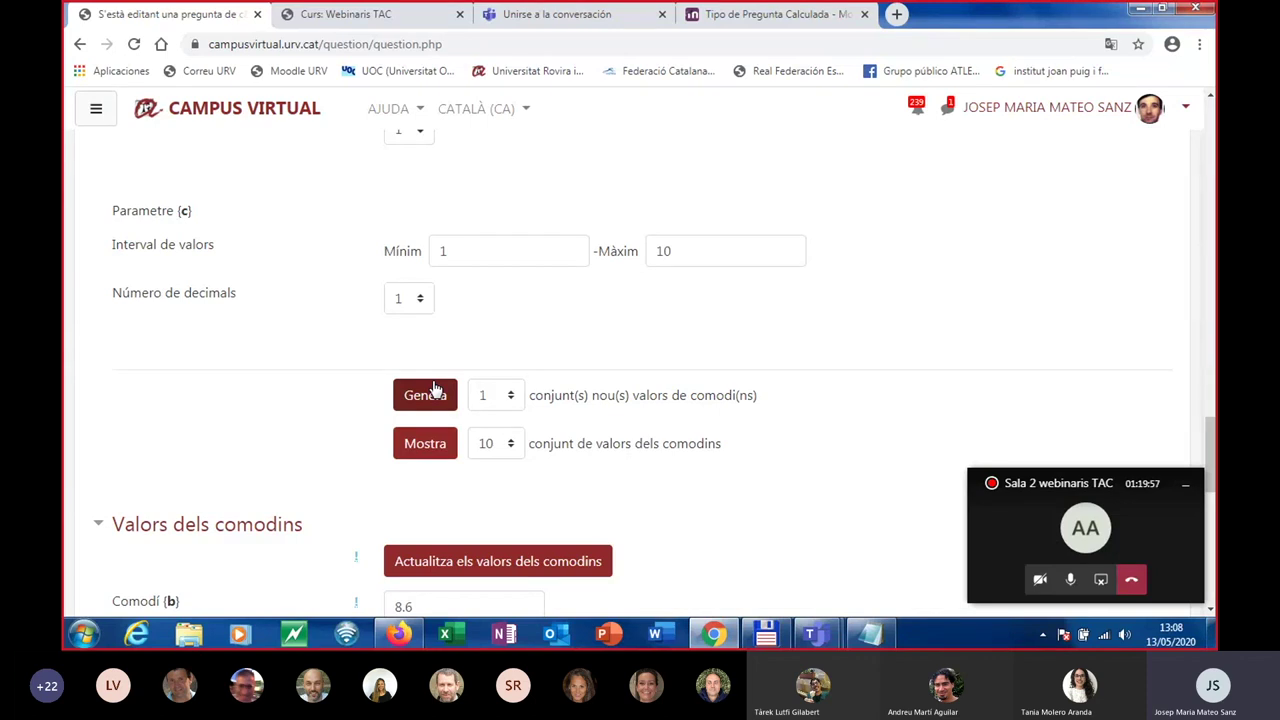
{"action": "scroll", "coordinate": [143, 371], "scroll_direction": "down", "scroll_amount": 4}
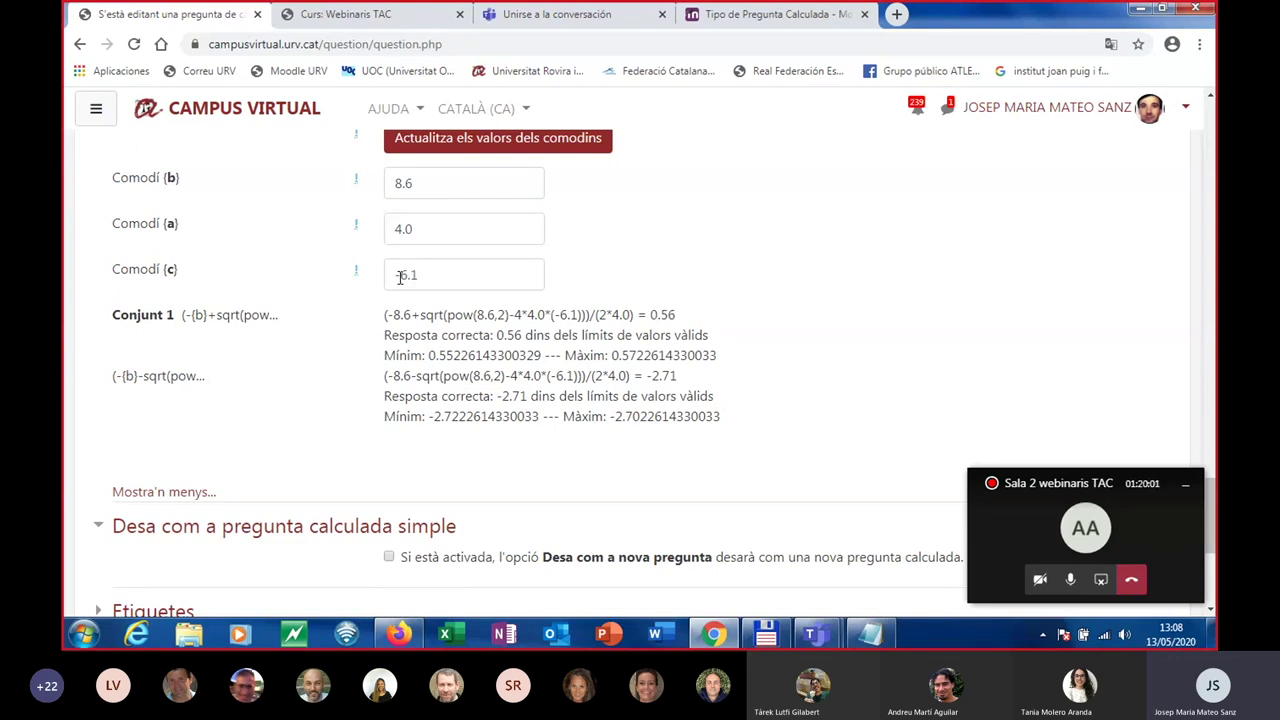
Set the value interval of parameter {c} to a minimum of -10 and a maximum of -1.
{"action": "scroll", "coordinate": [330, 353], "scroll_direction": "up", "scroll_amount": 5}
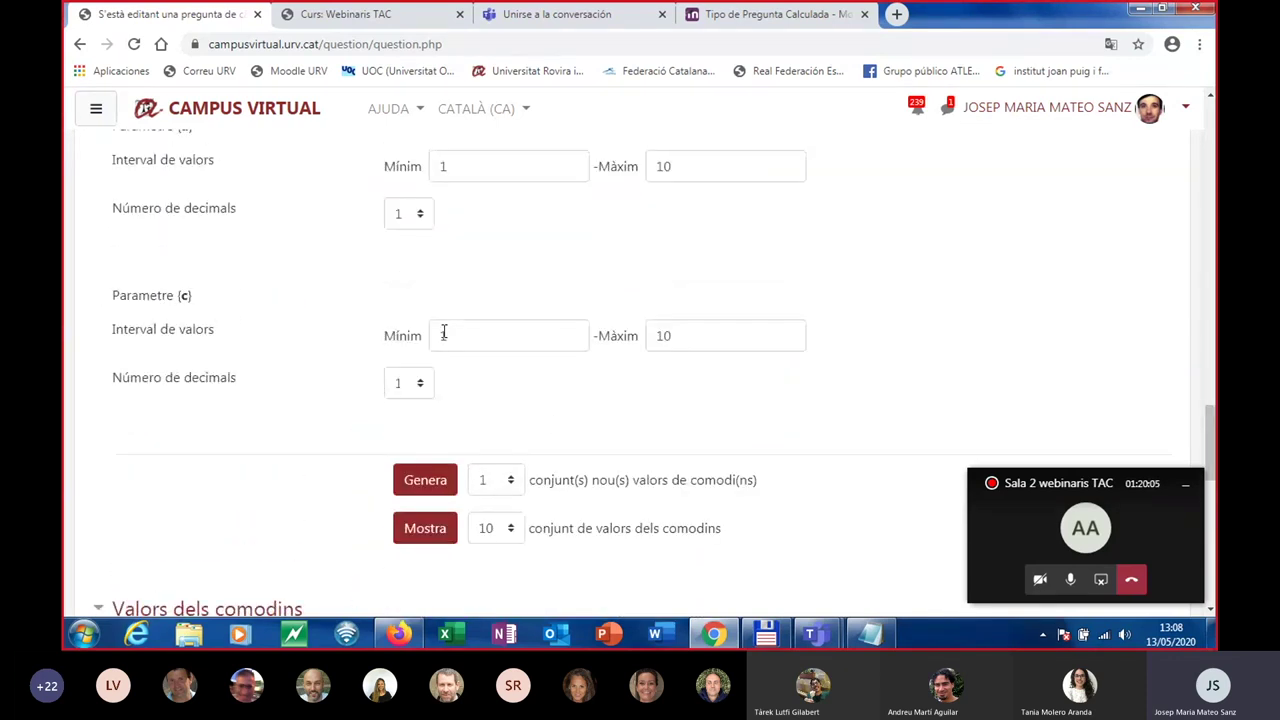
{"action": "left_click", "coordinate": [441, 335]}
{"action": "type", "text": "-10"}
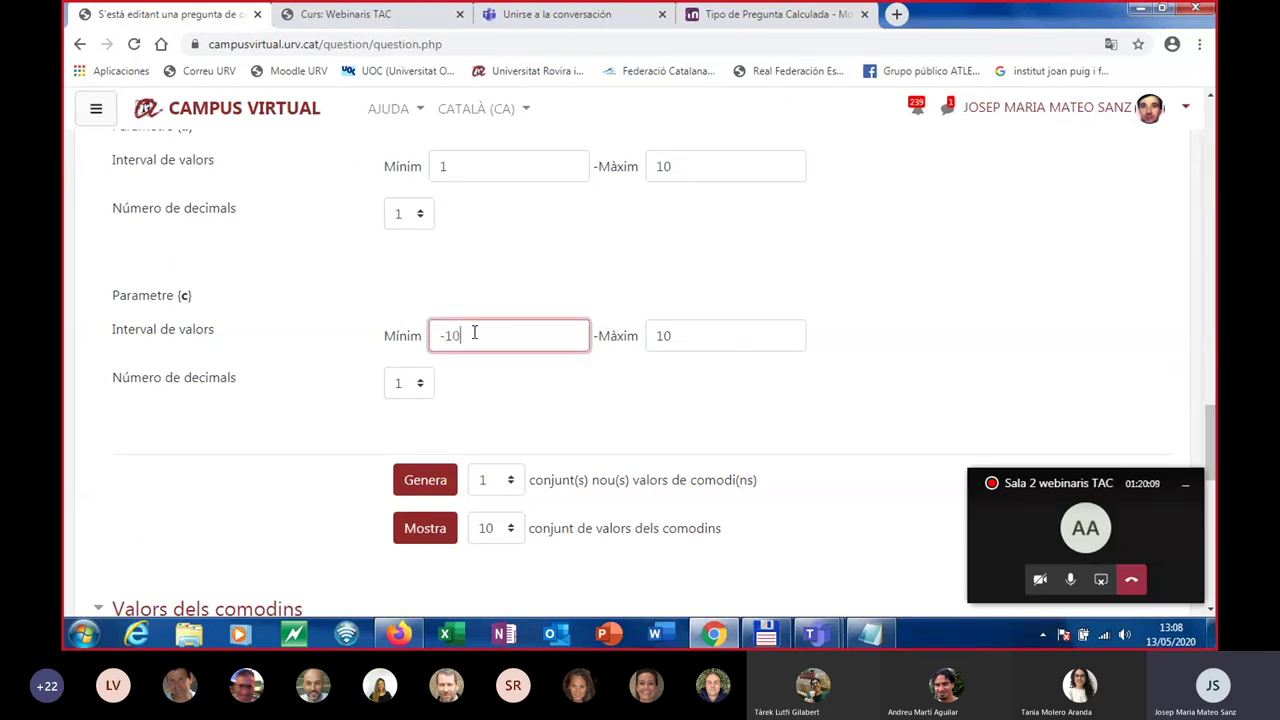
{"action": "key", "text": "Tab"}
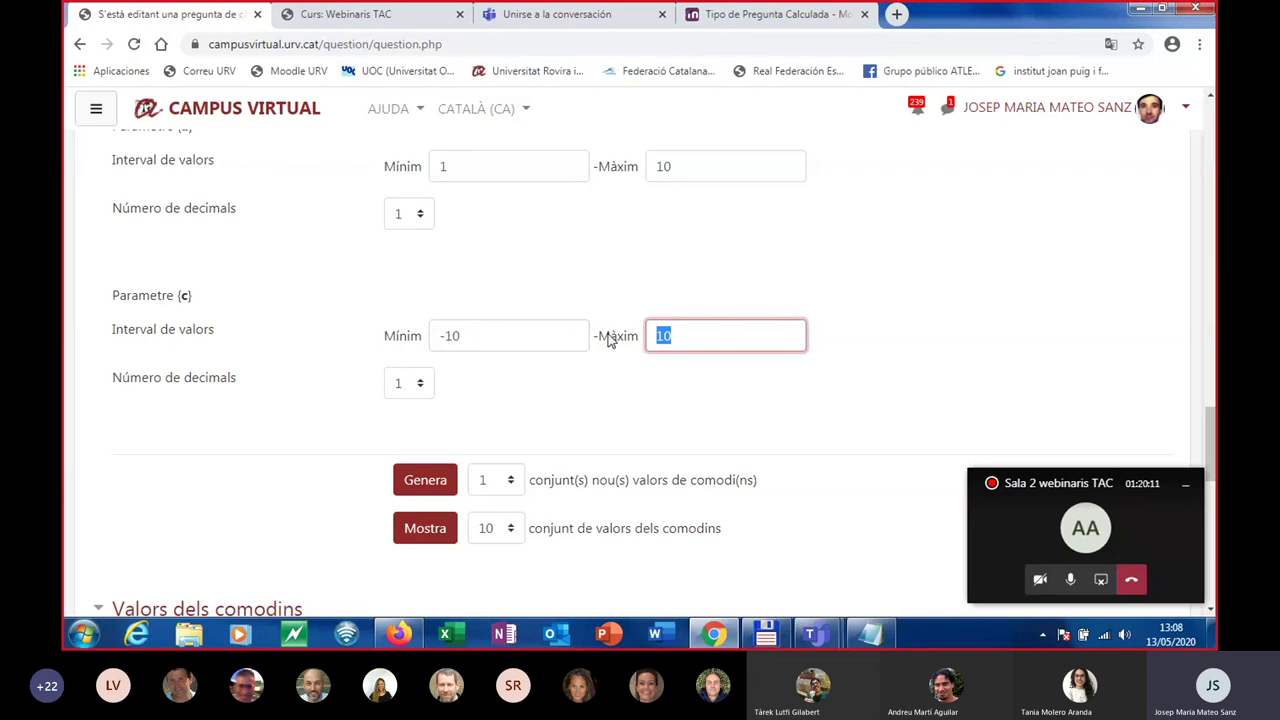
{"action": "type", "text": "-1"}
Review the wildcard parameter intervals and both answer formulas with their tolerance and format settings.
{"action": "scroll", "coordinate": [401, 384], "scroll_direction": "up", "scroll_amount": 3}
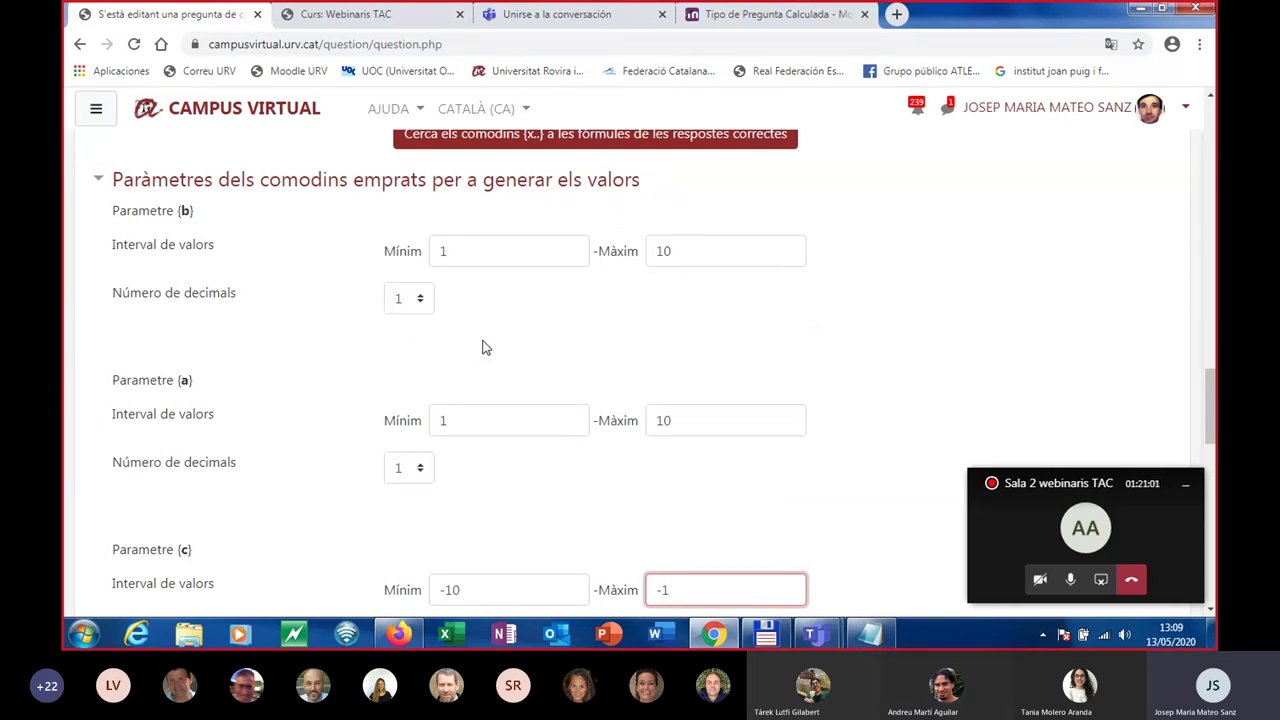
{"action": "scroll", "coordinate": [479, 351], "scroll_direction": "down", "scroll_amount": 2}
{"action": "scroll", "coordinate": [479, 351], "scroll_direction": "up", "scroll_amount": 10}
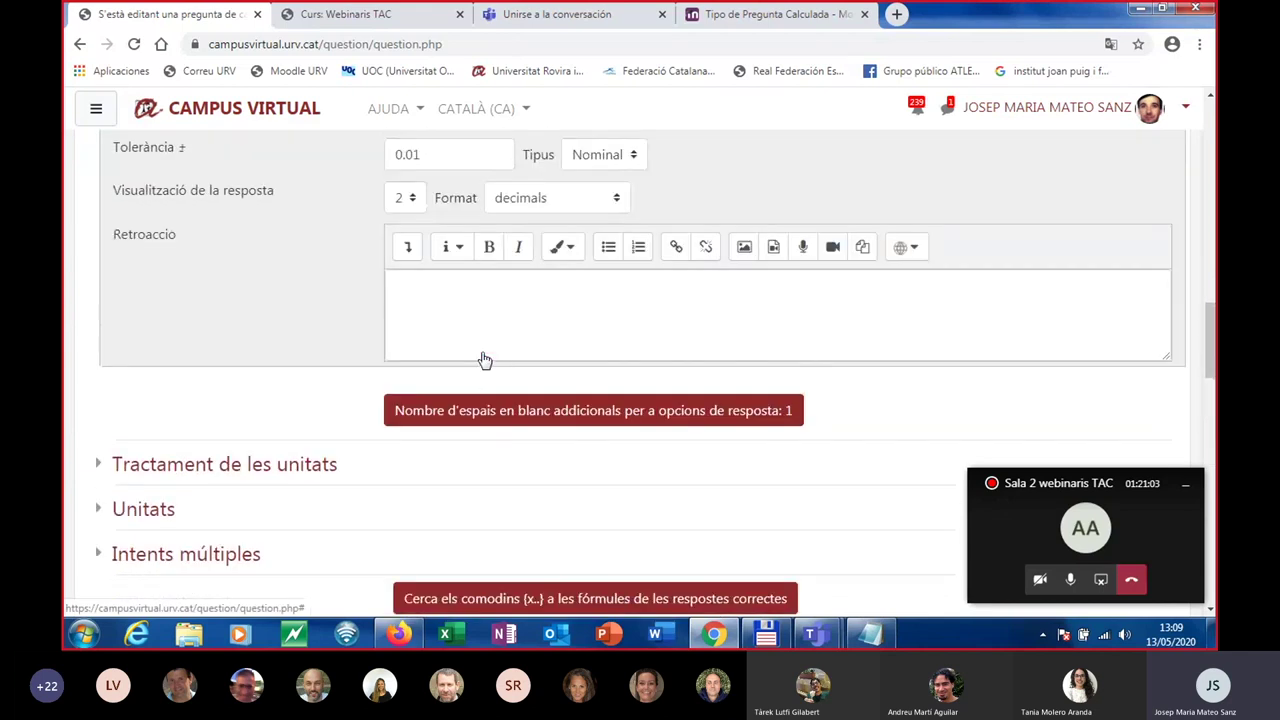
{"action": "scroll", "coordinate": [481, 358], "scroll_direction": "up", "scroll_amount": 1}
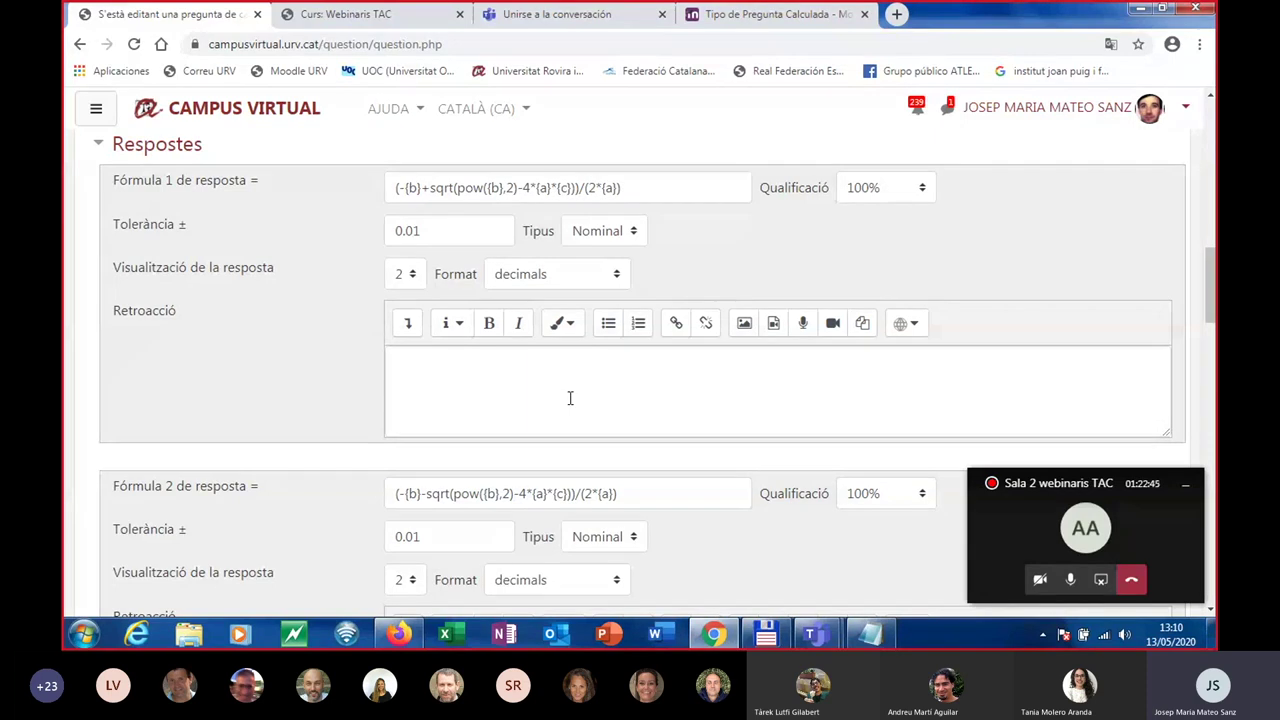
{"action": "scroll", "coordinate": [570, 398], "scroll_direction": "down", "scroll_amount": 3}
{"action": "scroll", "coordinate": [570, 404], "scroll_direction": "down", "scroll_amount": 5}
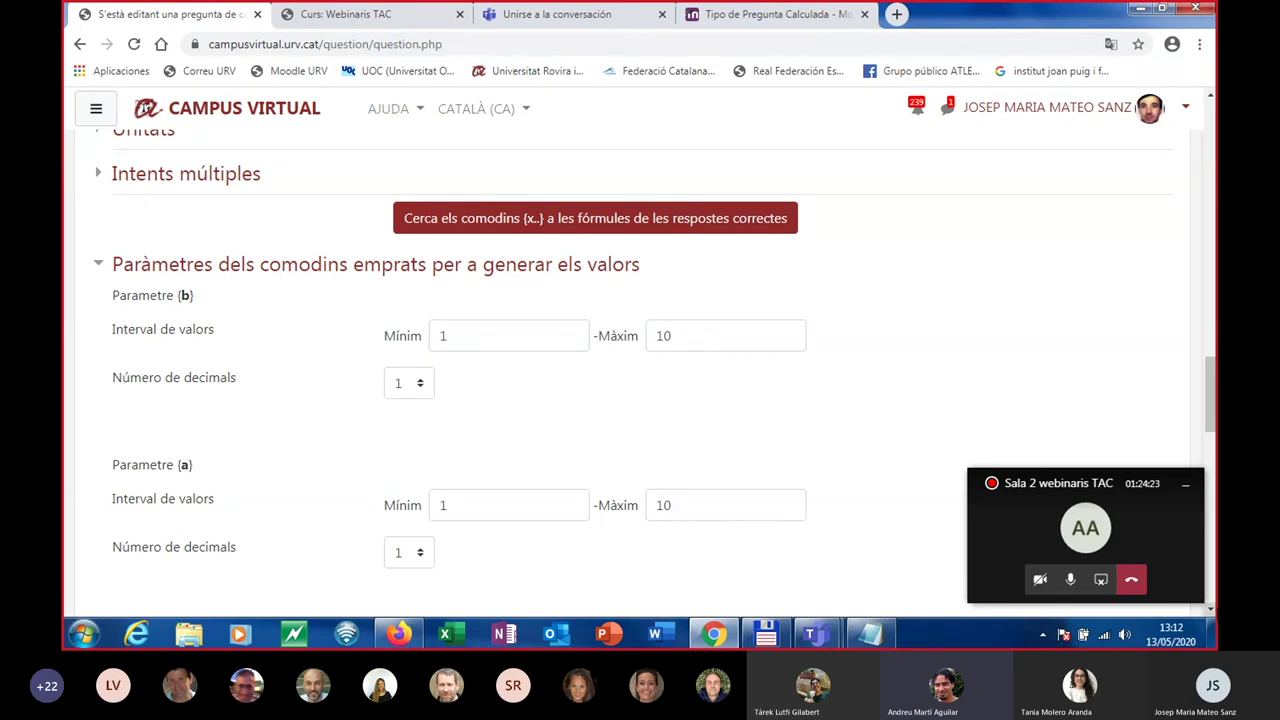
Leave the question editing form and return to the course's list of questions.
{"action": "left_click", "coordinate": [1101, 581]}
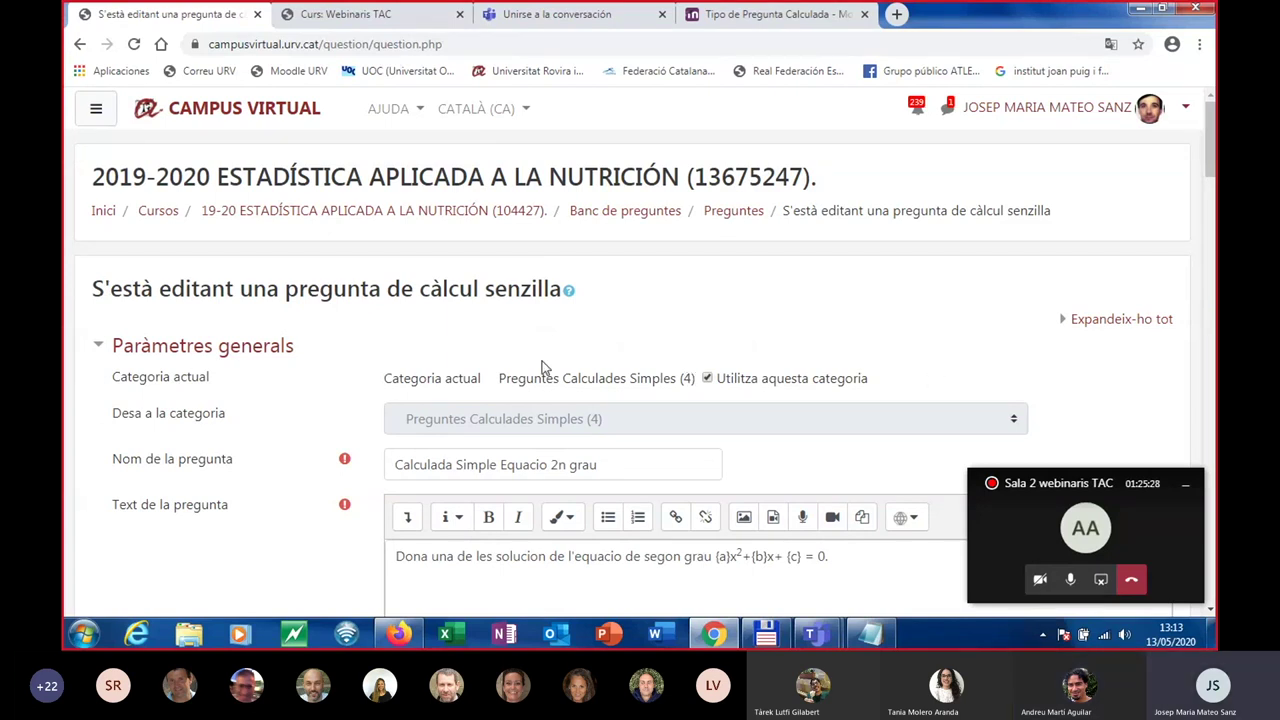
{"action": "left_click", "coordinate": [731, 215]}
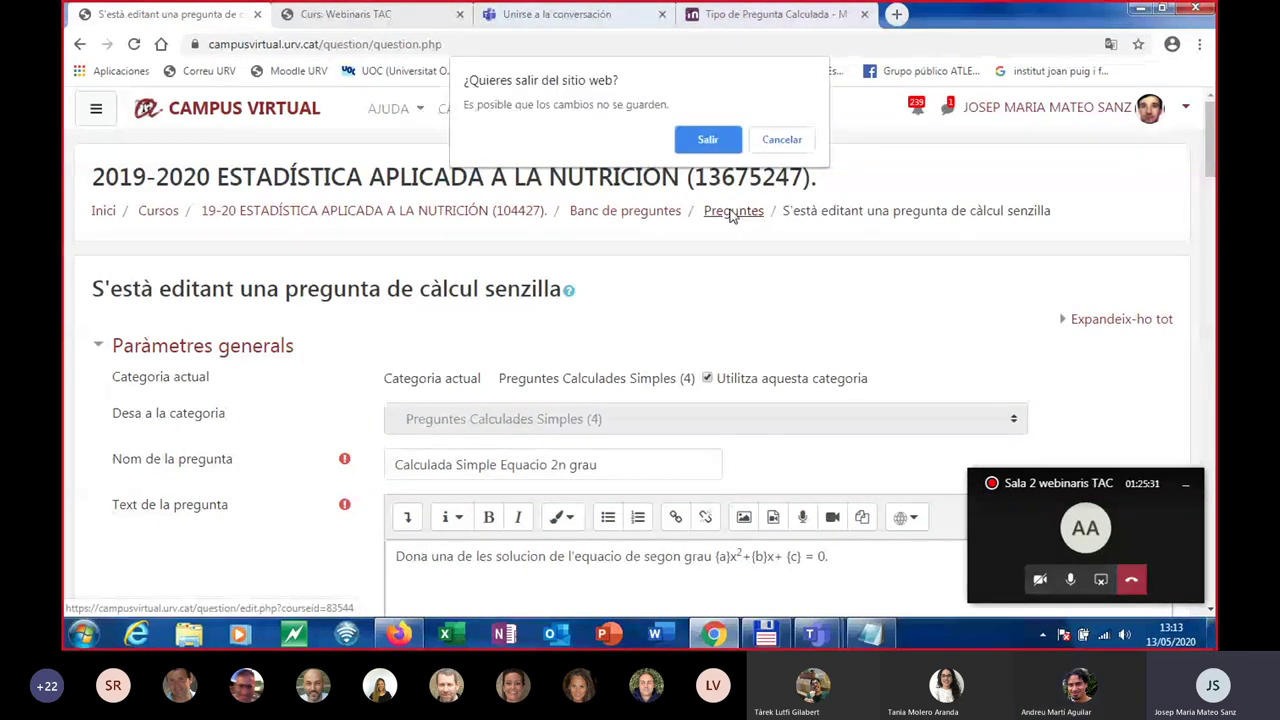